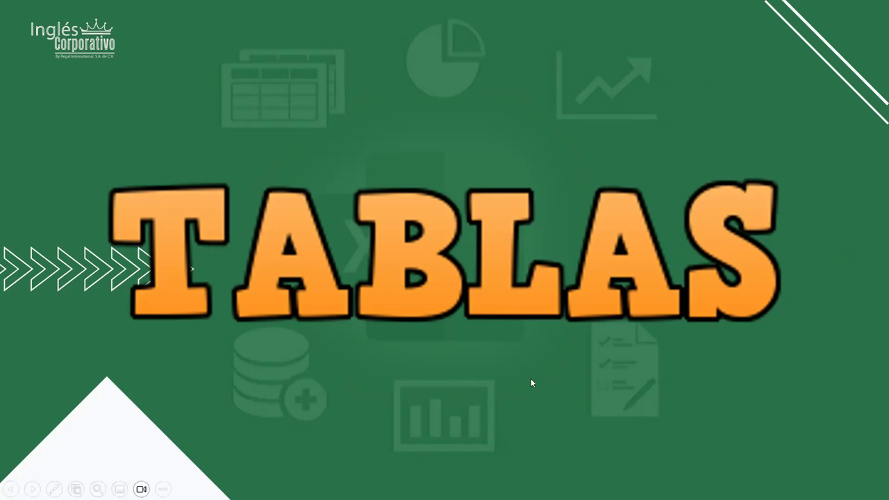
- Advance the slideshow to the 'Descripción general de las tablas de Excel' slide
click(457, 132)
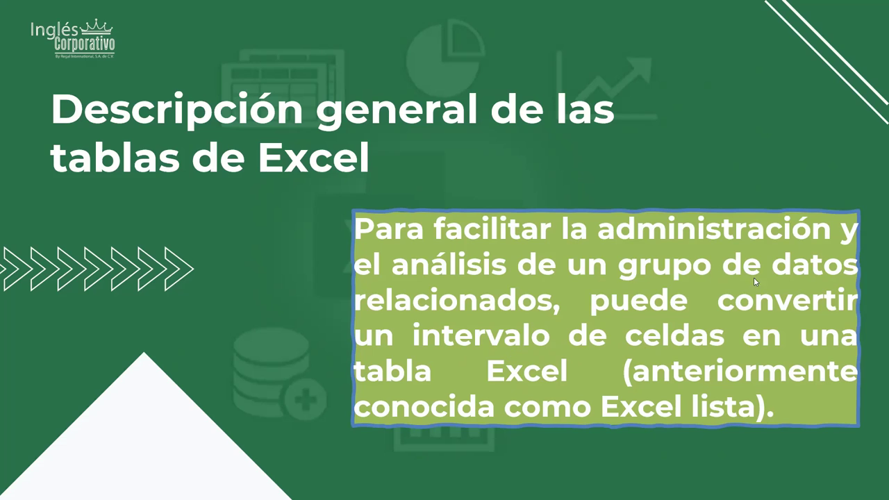
click(646, 174)
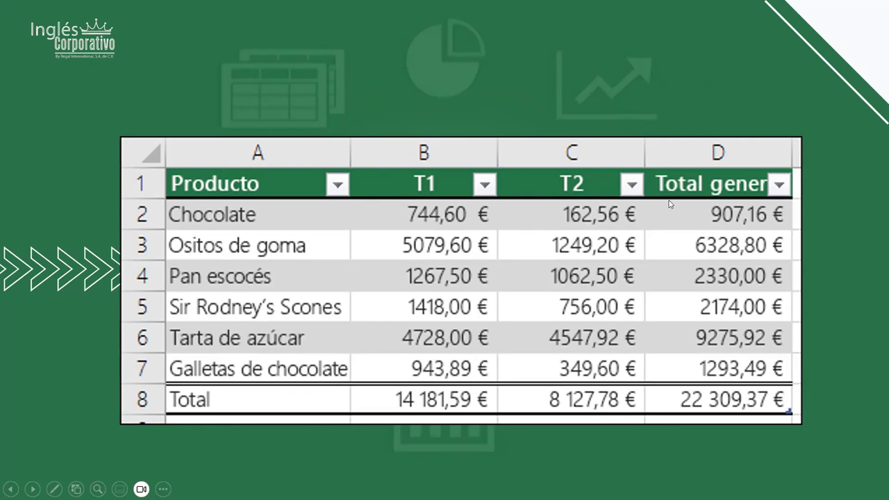
- Step through to Filas con bandas, then return to the Fila de encabezado slide
click(537, 94)
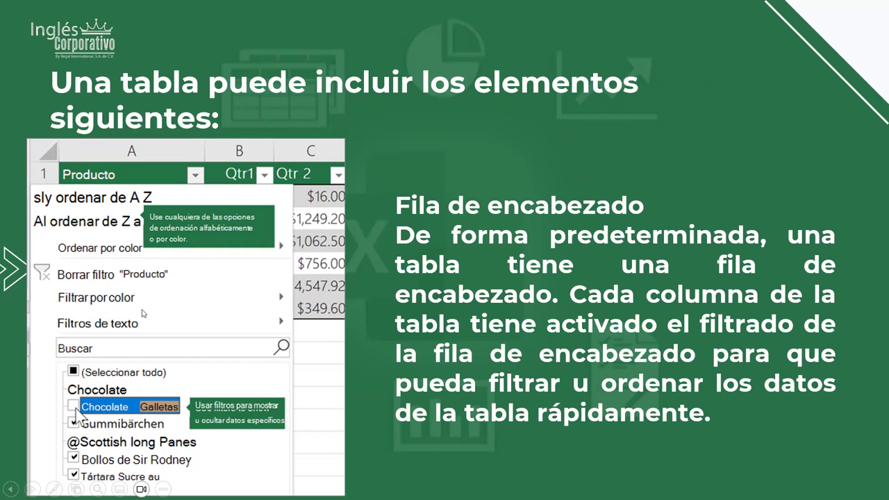
click(590, 156)
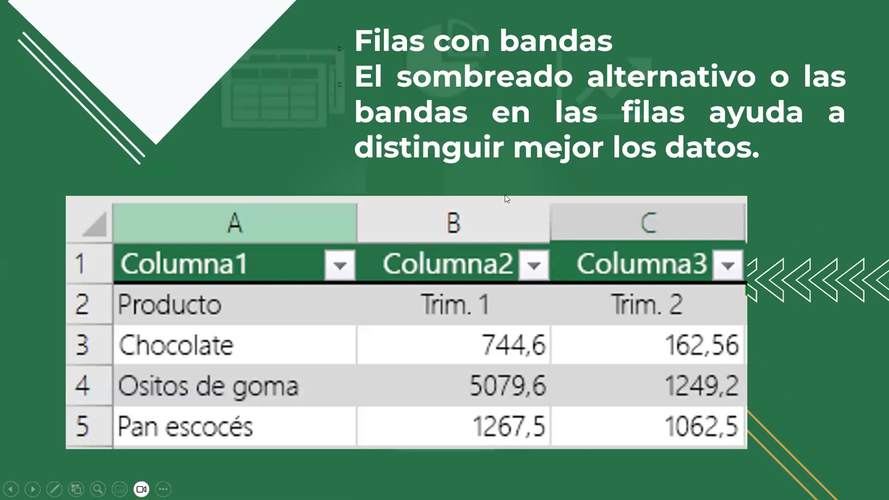
key(Left)
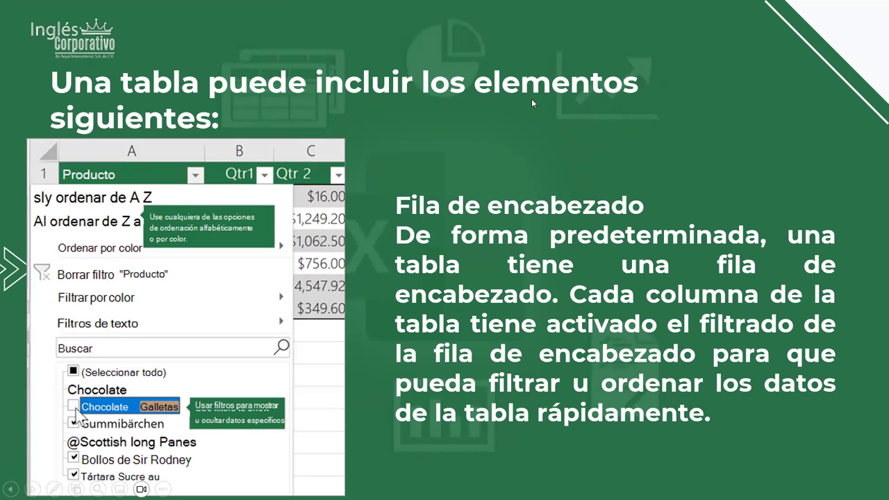
- Advance the slideshow to the Filas con bandas slide
click(184, 89)
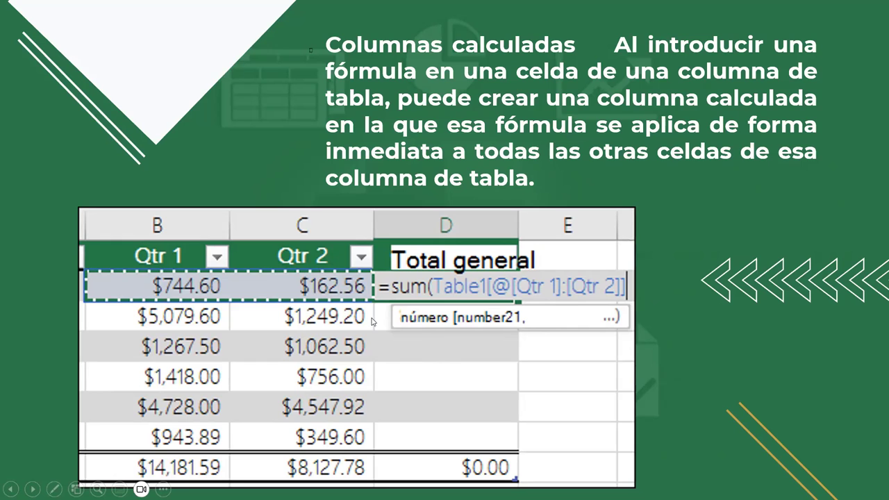
- Advance the slideshow from Columnas calculadas to the Fila total slide
click(431, 353)
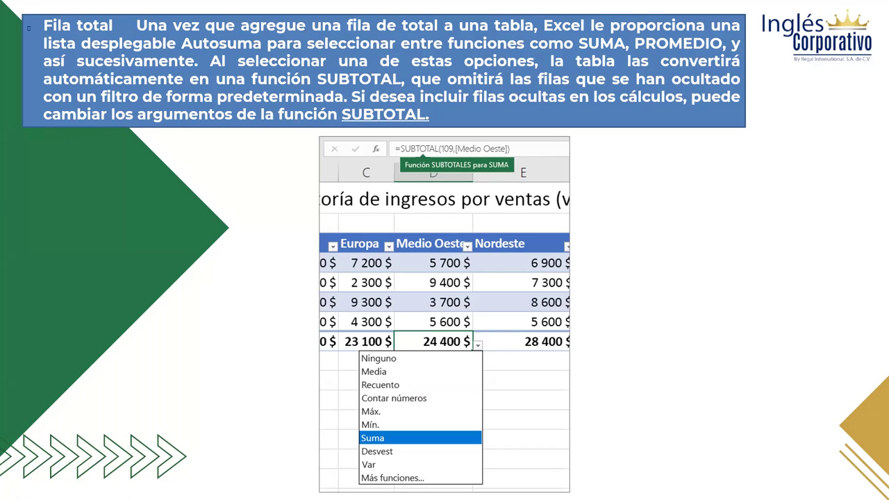
mouse_move(141, 489)
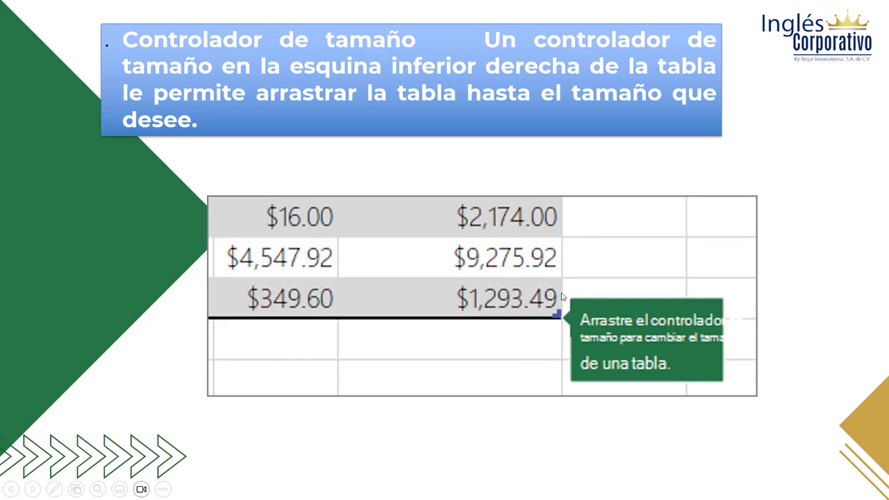
- Advance to the 'Crear una tabla' slide listing how to format a range as a table
click(498, 358)
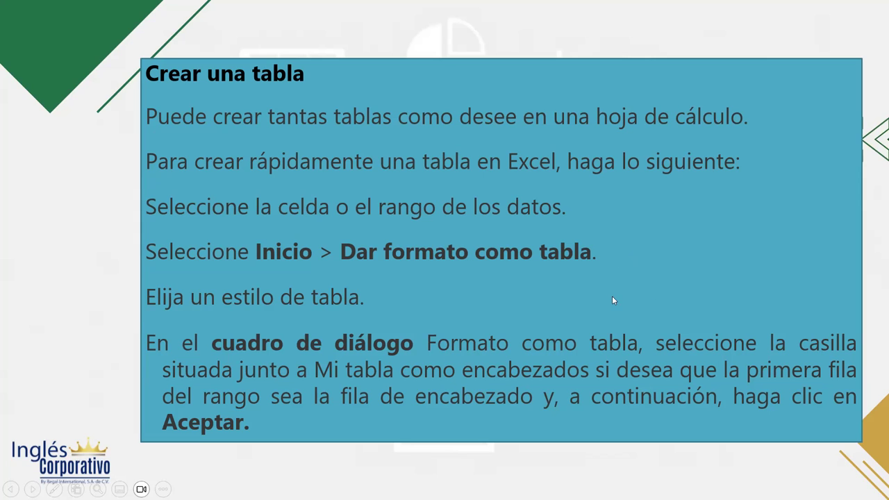
- Advance the slideshow to the EJEMPLOS slide
click(636, 302)
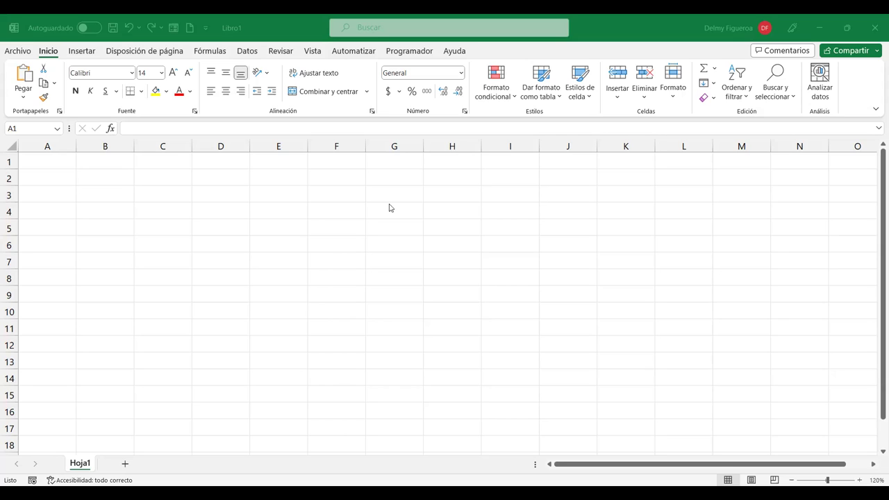
- Enter VENDEDORES in A1 and fill VENDEDOR 1 to VENDEDOR 5 down A2:A6, autofitting column A
text(VENDEDORES)
key(Return)
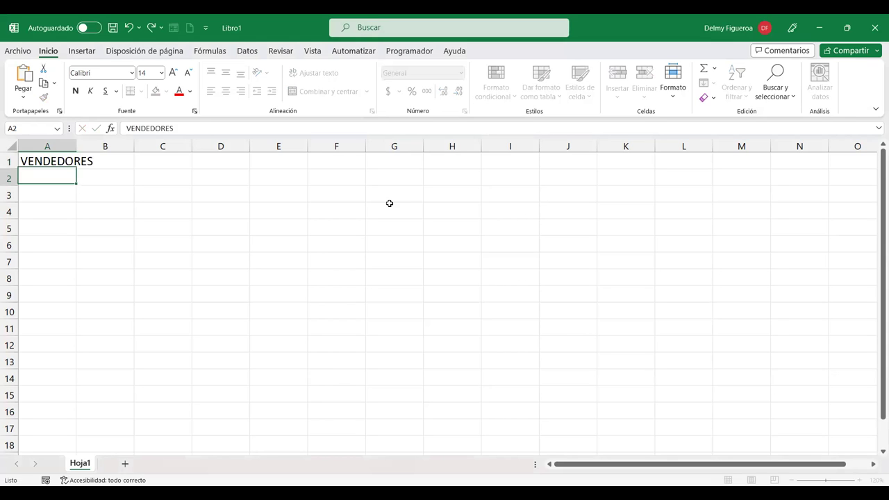
text(VENDEDOR 1)
key(Return)
click(44, 174)
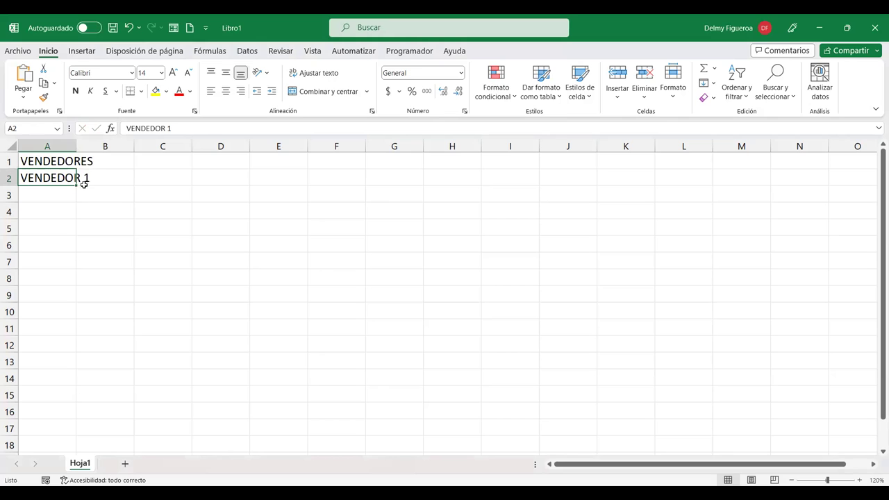
drag(76, 187, 70, 208)
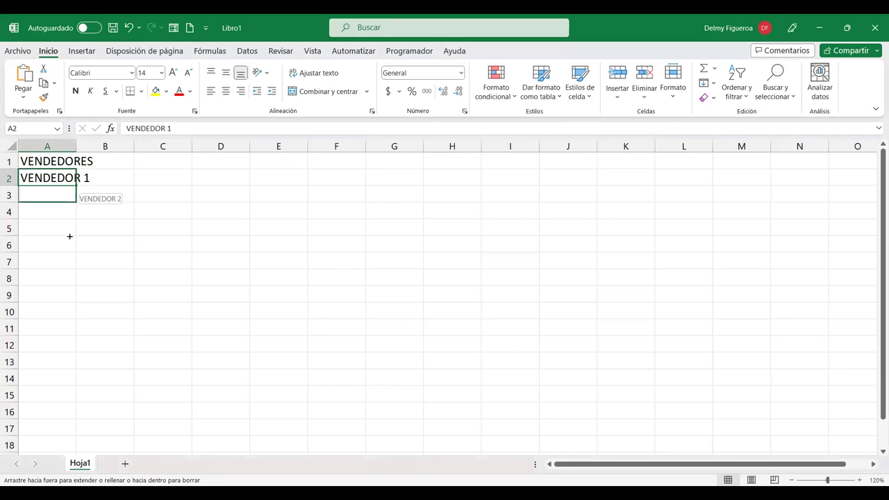
drag(69, 248, 70, 246)
double_click(77, 145)
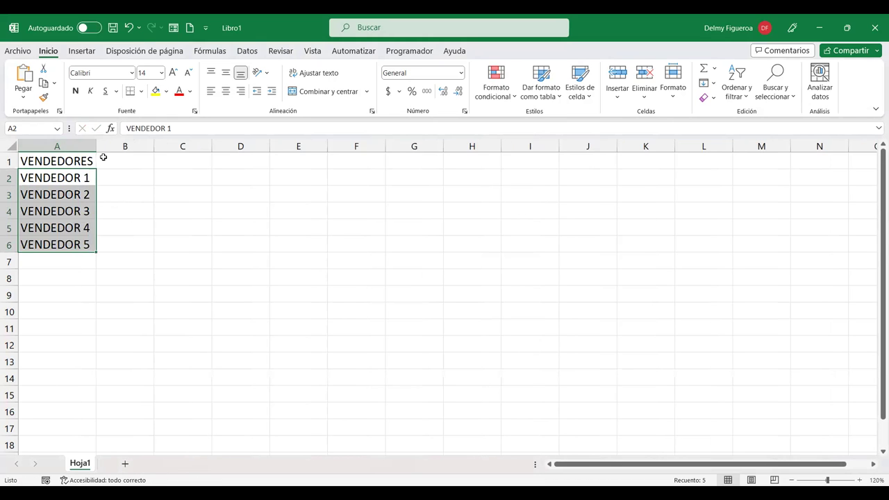
- Enter MES 1 in B1 and fill the month headers across to MES 5 in F1
click(142, 161)
text(MES)
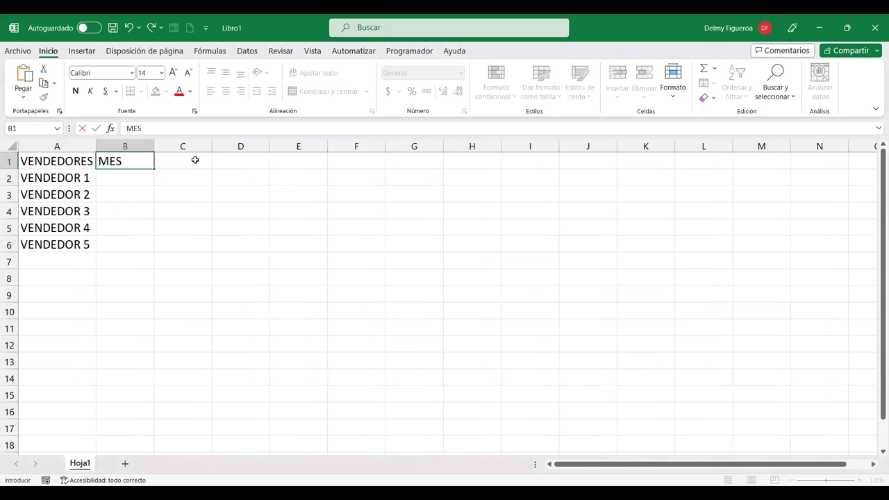
text( 1)
click(195, 161)
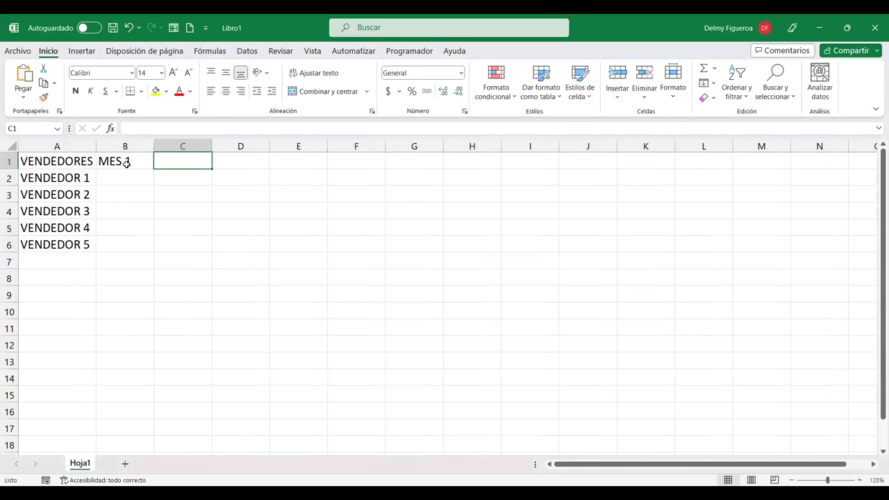
click(127, 162)
drag(152, 166, 186, 172)
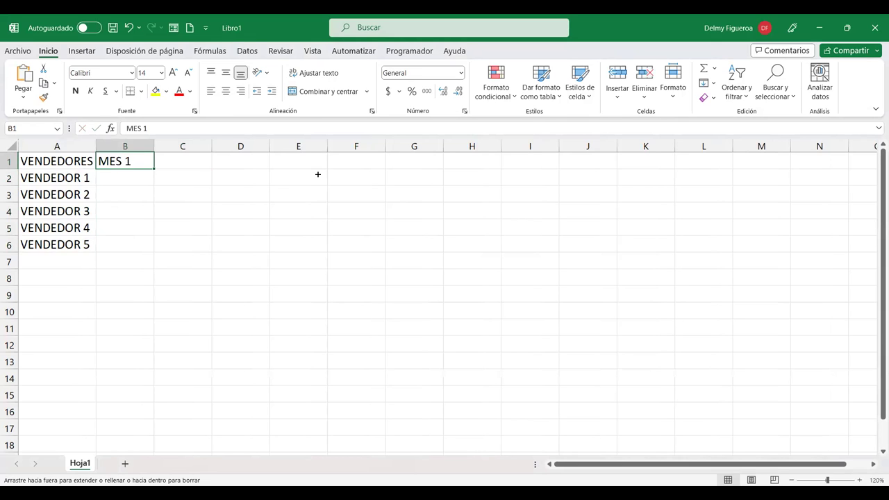
drag(317, 174, 366, 196)
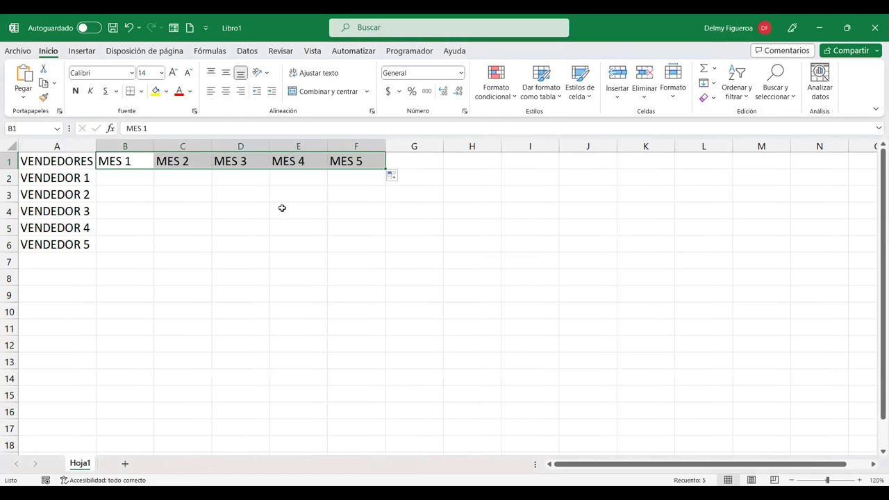
click(132, 182)
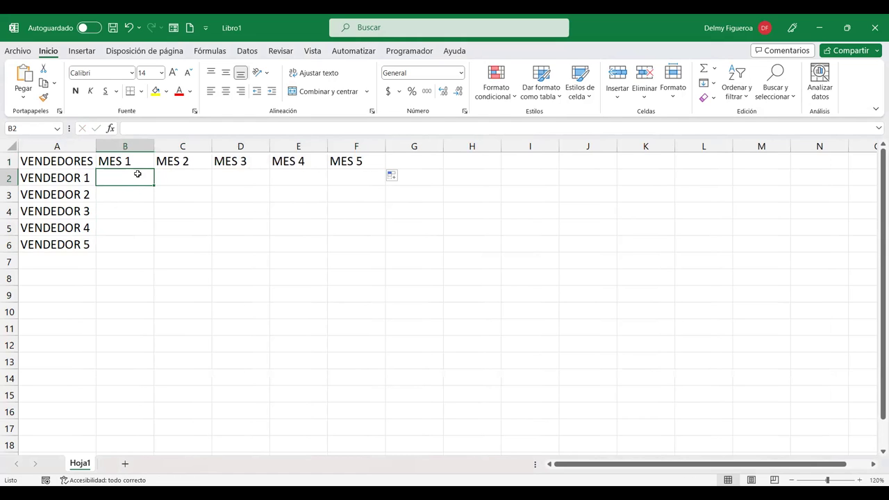
- Fill B2:F6 with =+ALEATORIO.ENTRE(100;1000) sales figures and centre them
text(+)
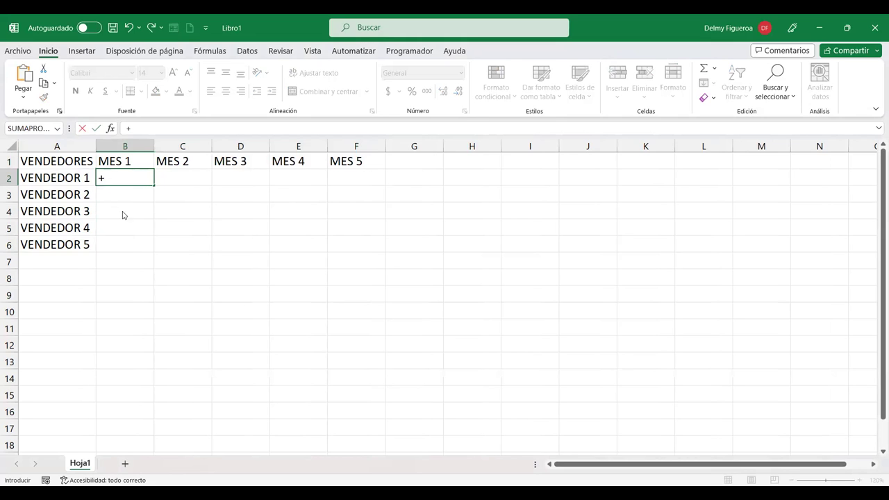
text(ALEA)
double_click(159, 202)
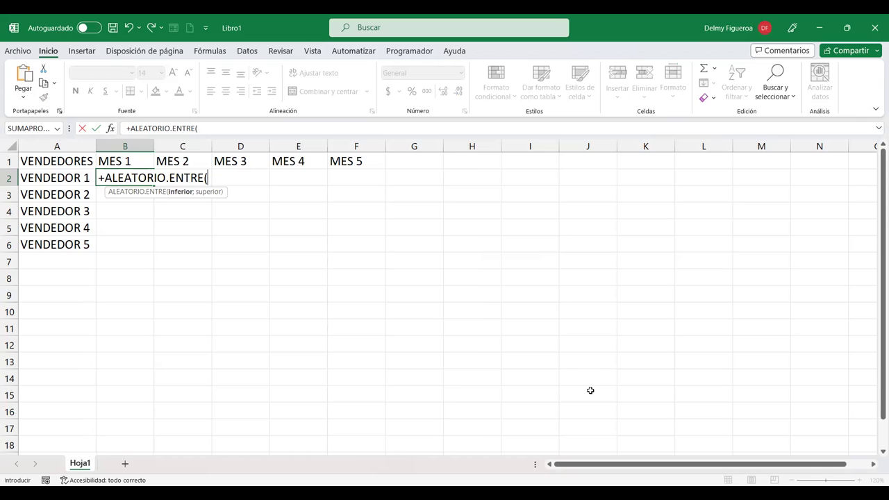
text(100)
text(;)
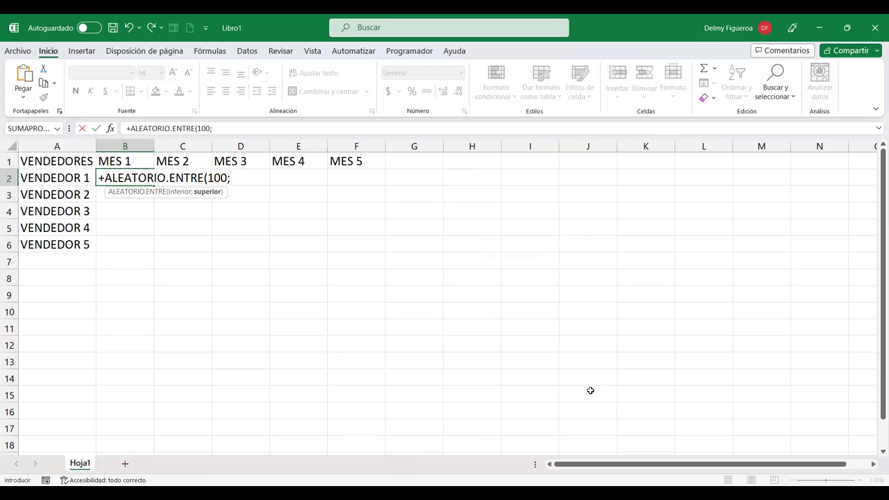
text(1000)
key(Return)
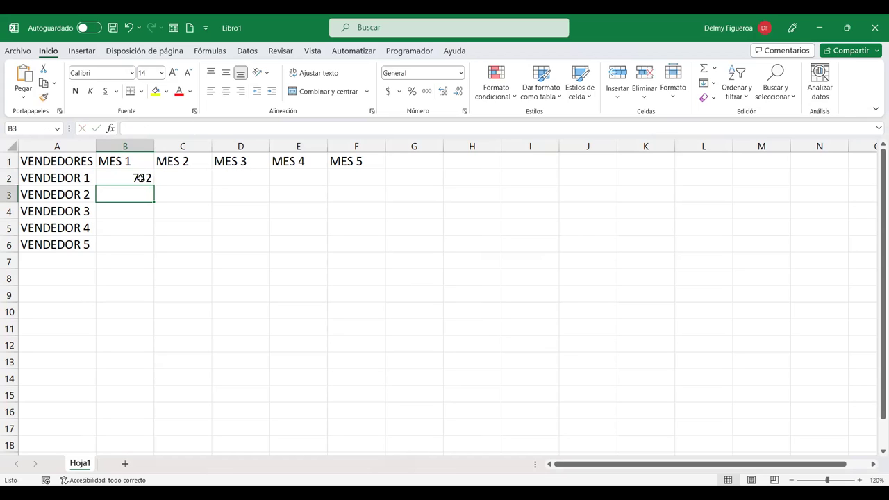
click(140, 178)
mouse_move(152, 182)
mouse_down()
mouse_move(387, 184)
mouse_move(375, 253)
mouse_up()
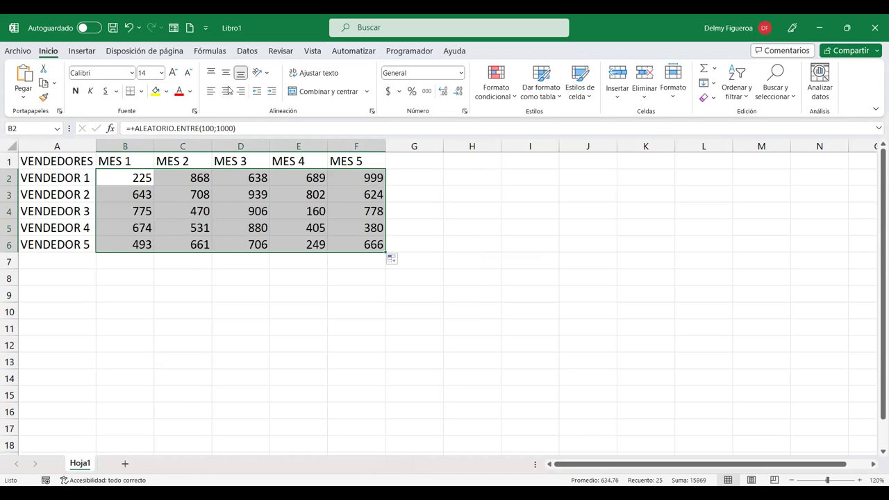
click(226, 91)
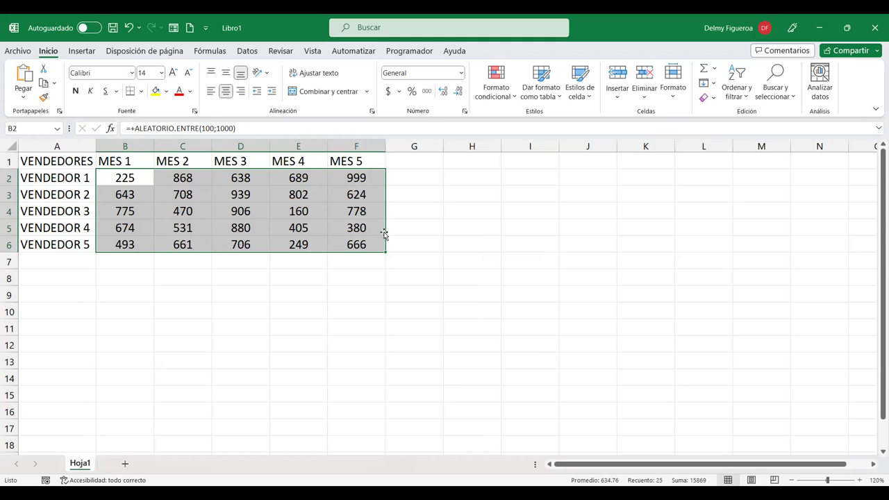
- Copy B2:F6 and paste it back with Pegar Valores, replacing the random formulas
key(ctrl+c)
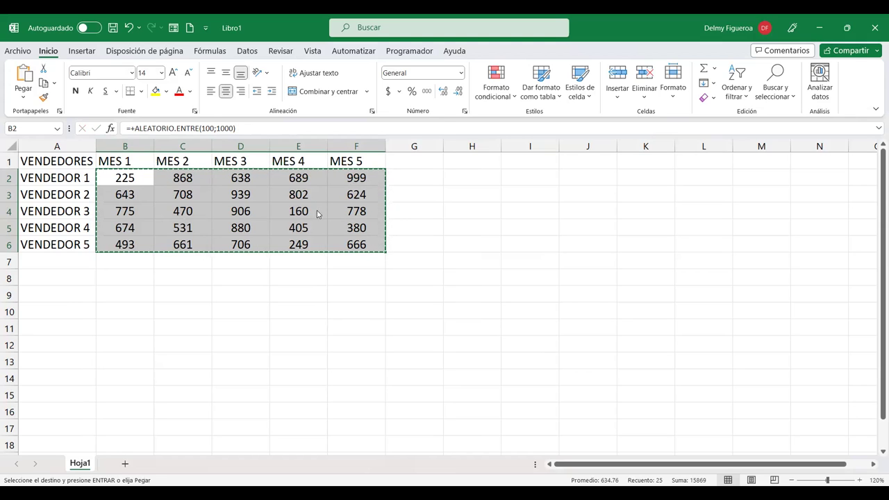
right_click(317, 212)
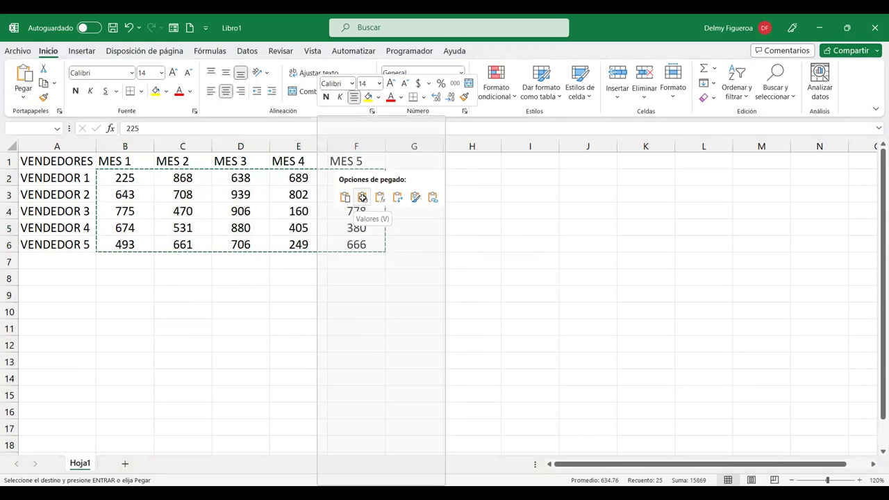
click(362, 199)
click(357, 196)
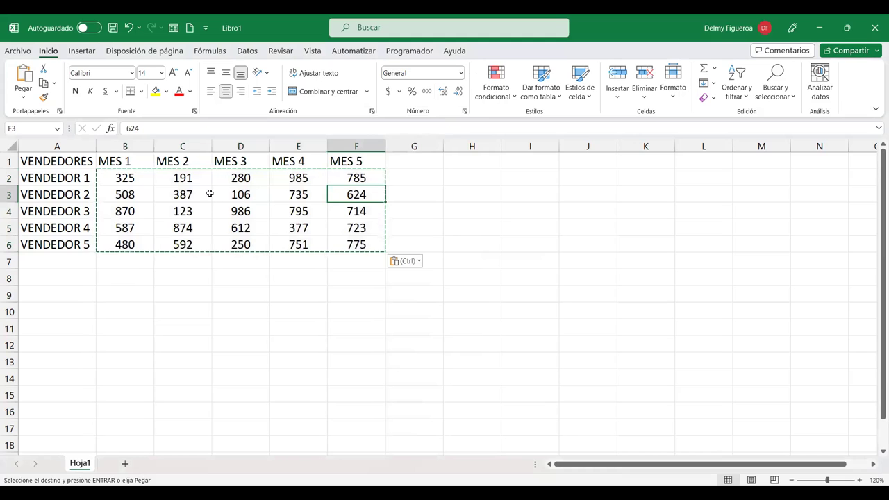
key(Escape)
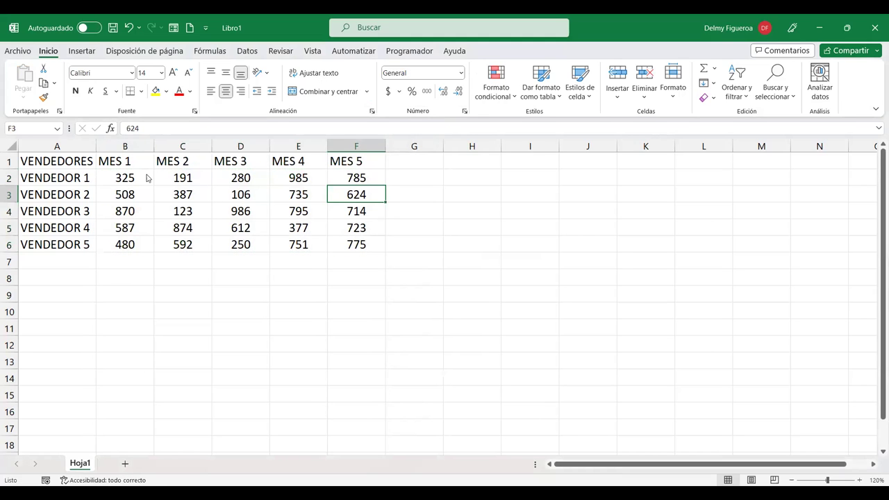
- Apply Todos los bordes to the A1:F6 VENDEDORES sales grid
drag(73, 161, 350, 245)
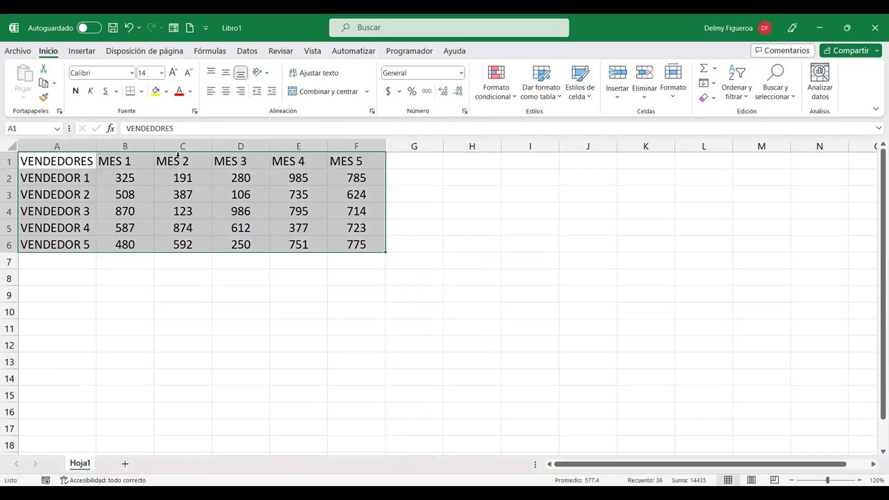
click(141, 92)
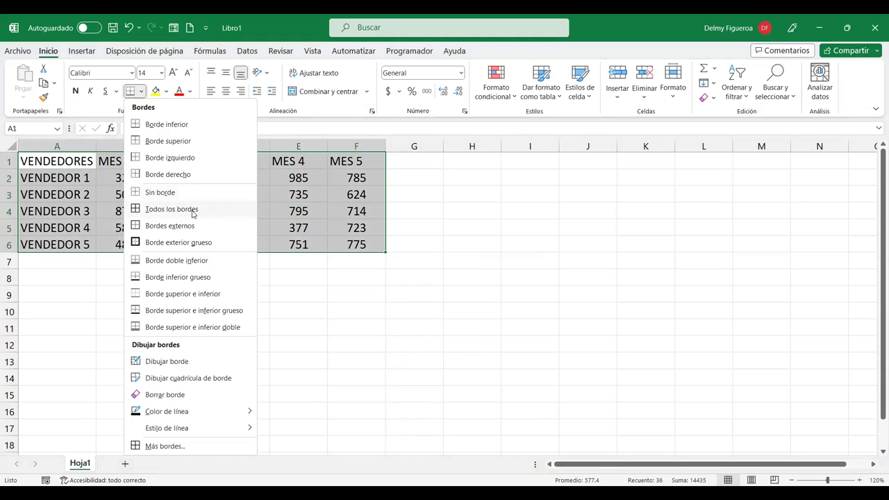
click(172, 209)
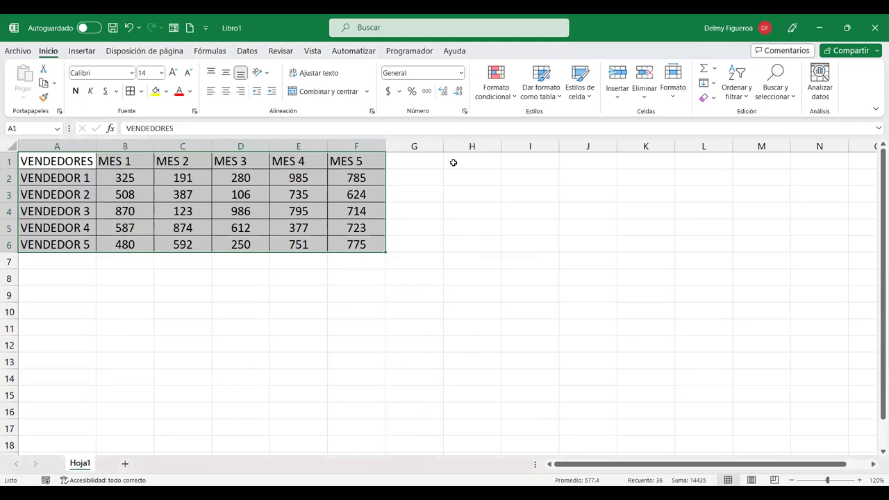
click(471, 159)
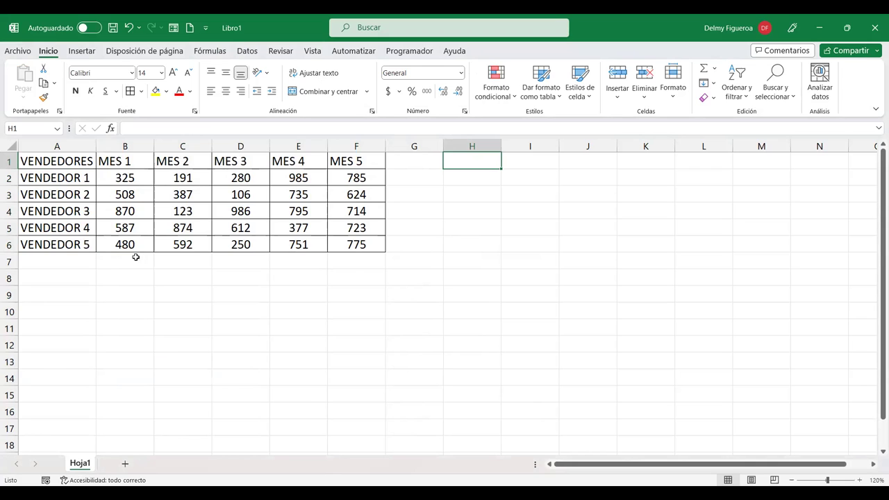
mouse_move(125, 177)
mouse_down()
mouse_move(379, 220)
mouse_move(380, 244)
mouse_up()
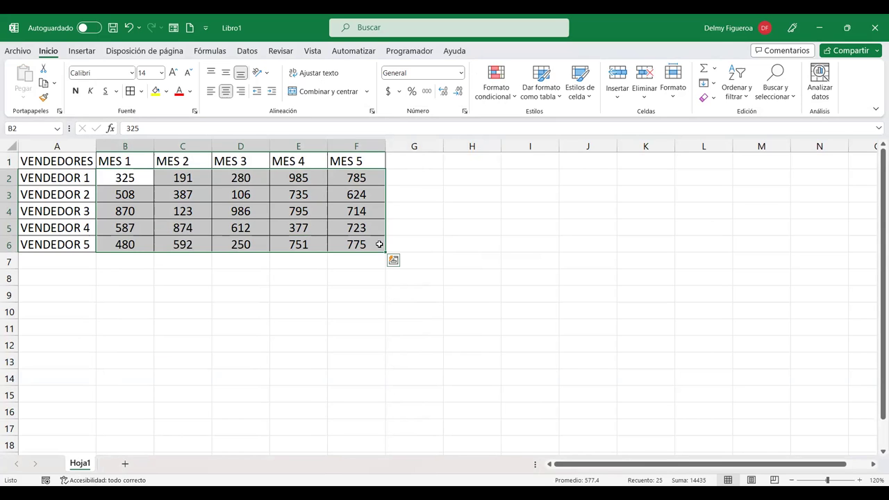
- Add SUMA totals below each month column: 2770, 2167, 2234, 3643 and 3621
key(alt+equal)
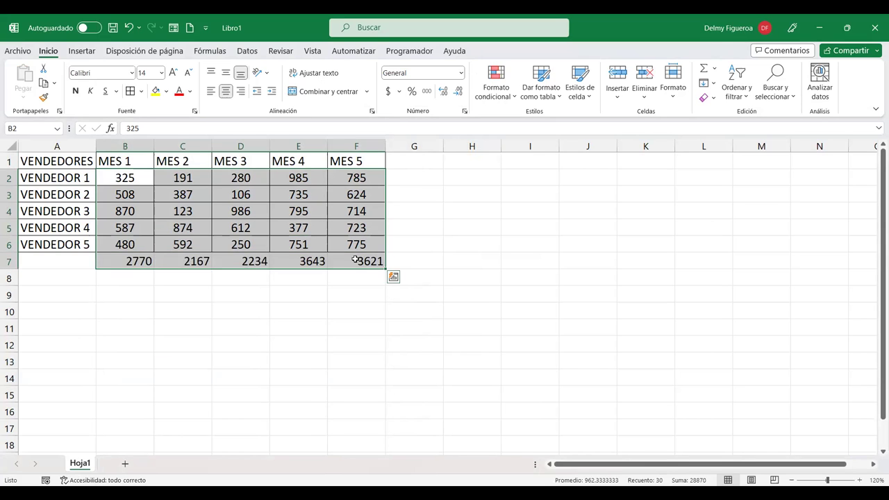
click(716, 68)
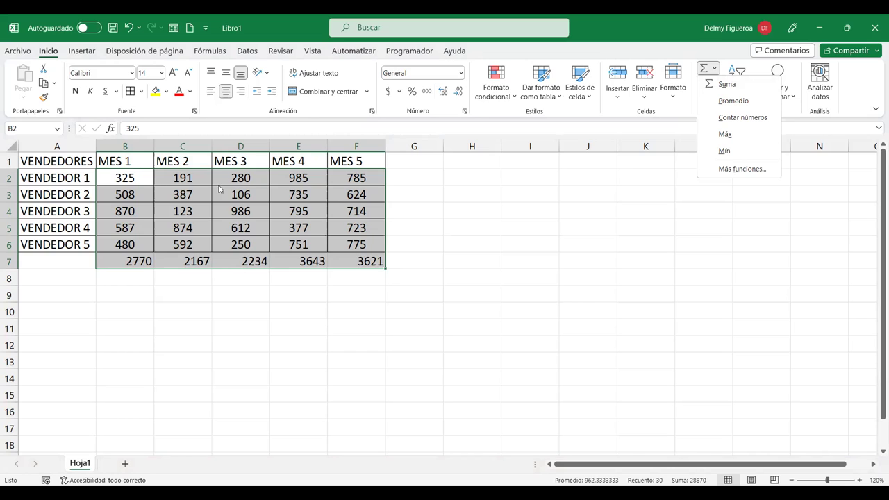
click(510, 261)
click(510, 261)
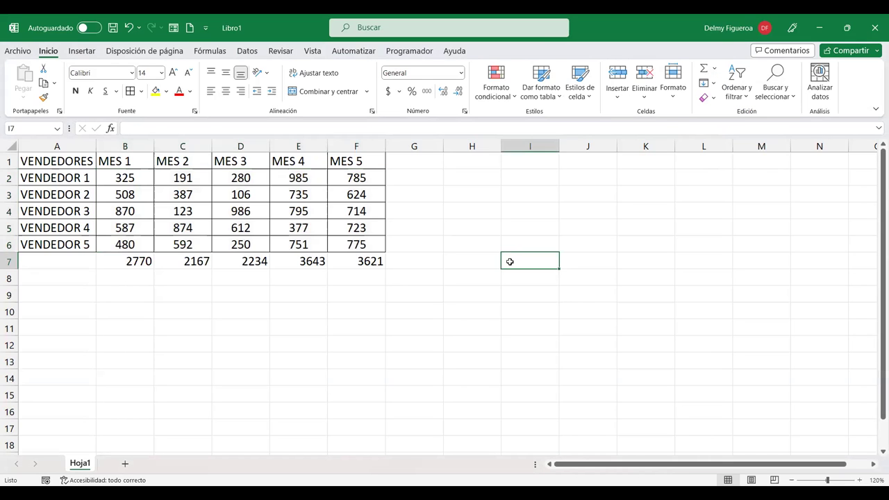
key(ctrl+z)
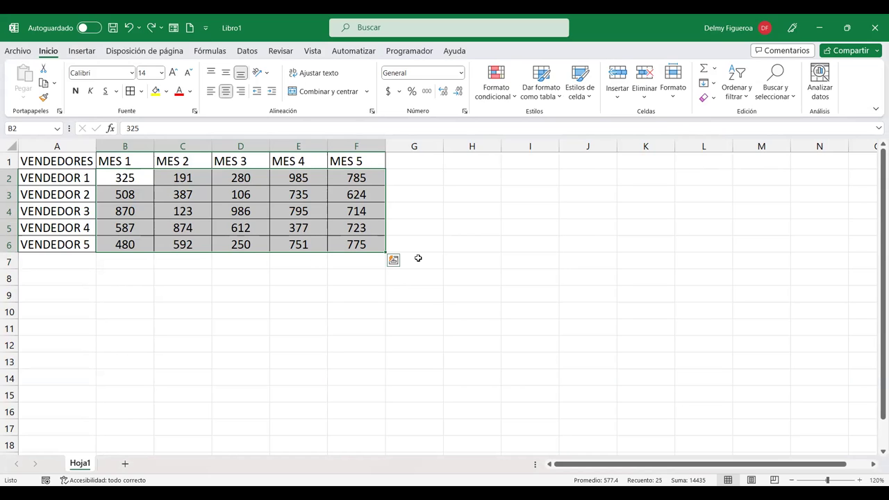
key(ctrl+y)
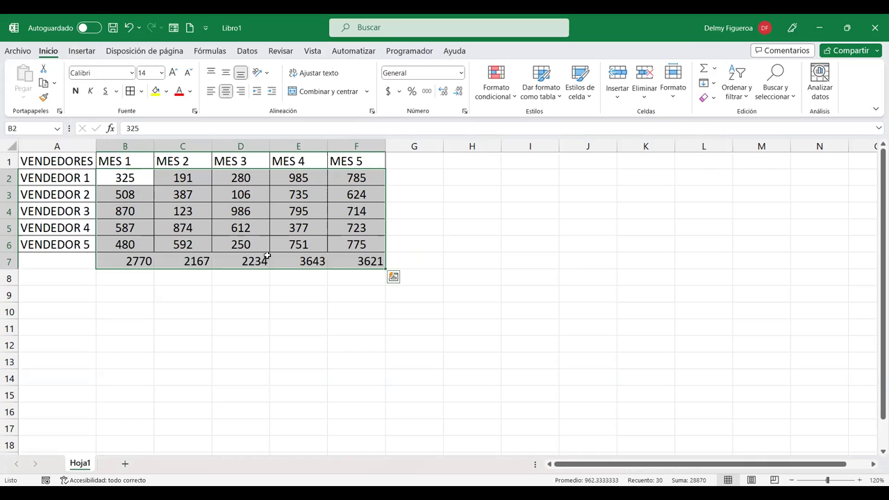
- Keep the figures and totals centred, then check each SUMA formula across B7:F7
click(225, 92)
click(226, 92)
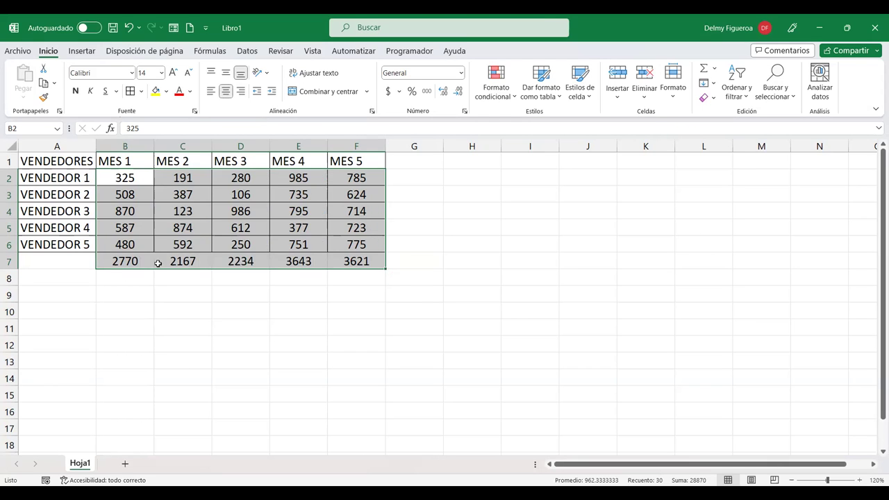
click(130, 261)
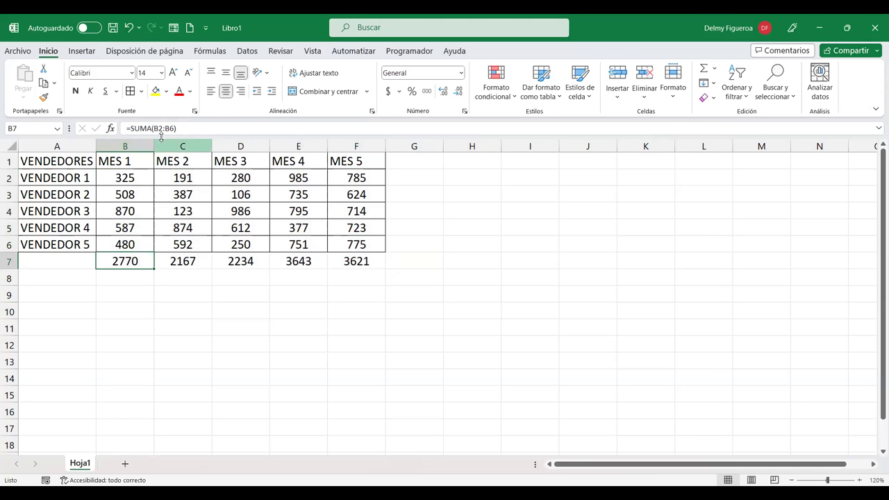
click(199, 261)
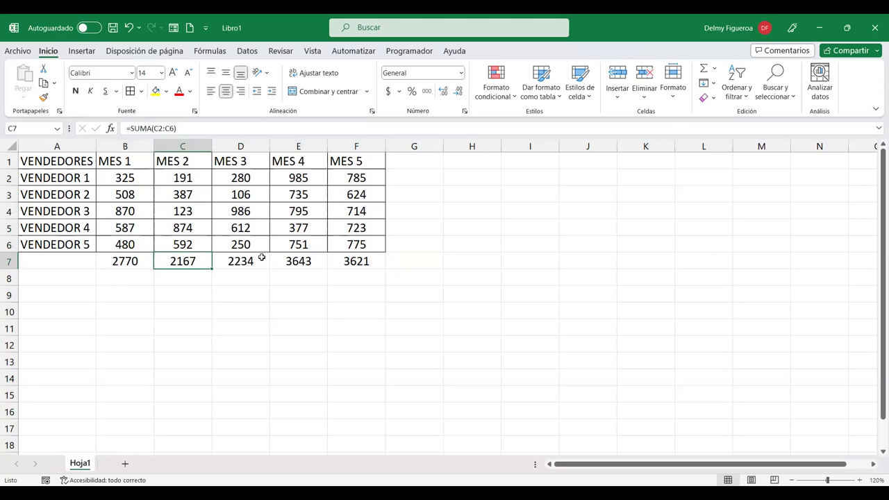
key(Right)
key(Right)
key(Right)
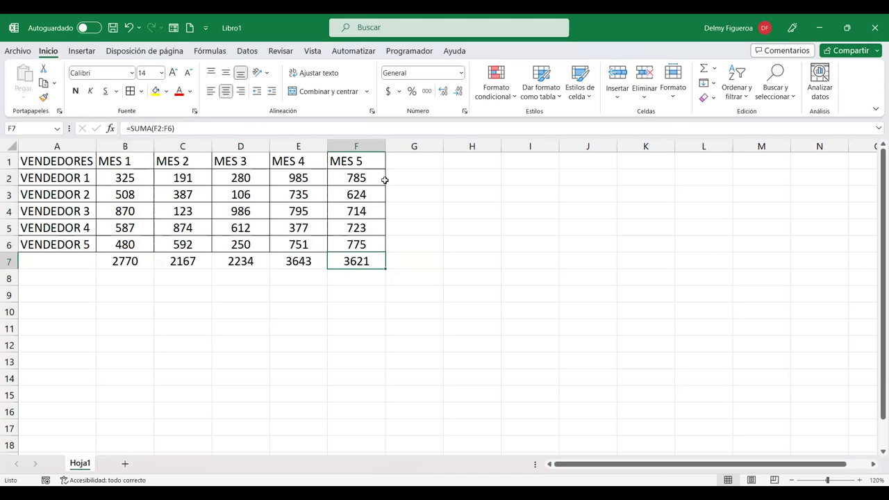
click(410, 160)
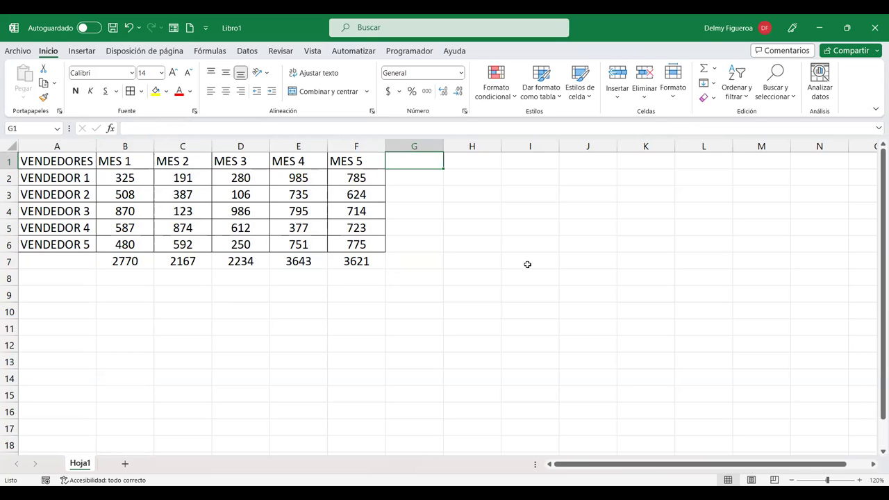
- Enter TOTAL labels in G1 and A7
text(T)
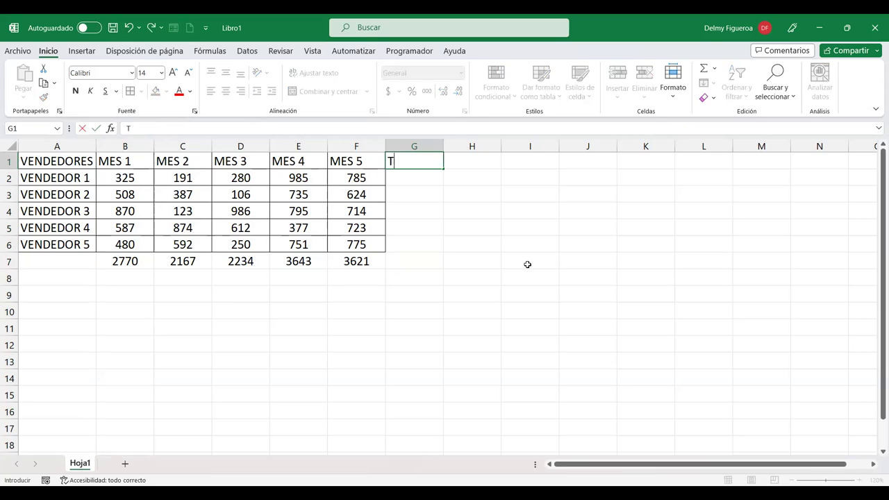
text(OTAL)
key(Return)
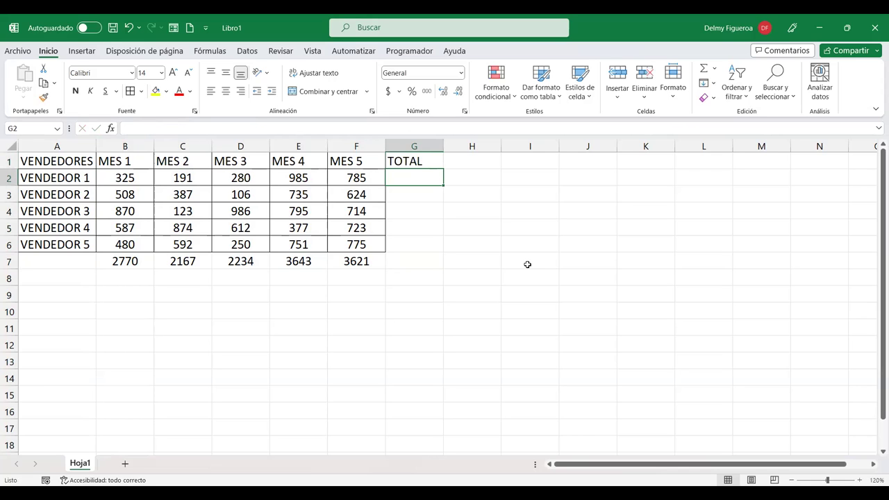
click(75, 256)
text(TOTAL)
key(Return)
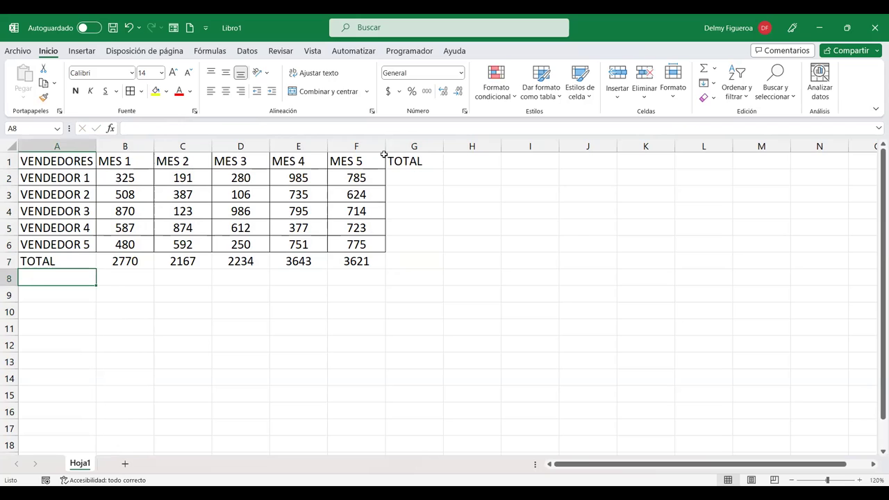
- Sum vendor 1's months into G2 with AutoSum and fill down to G6
click(425, 175)
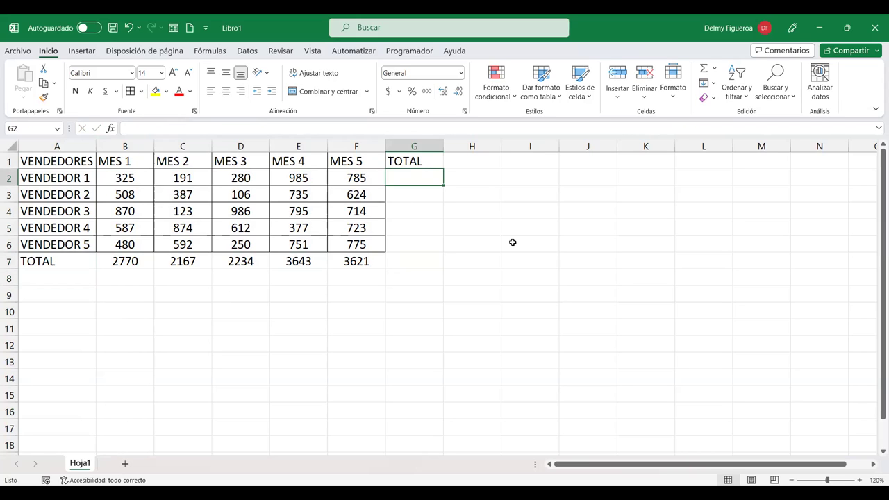
drag(139, 178, 412, 174)
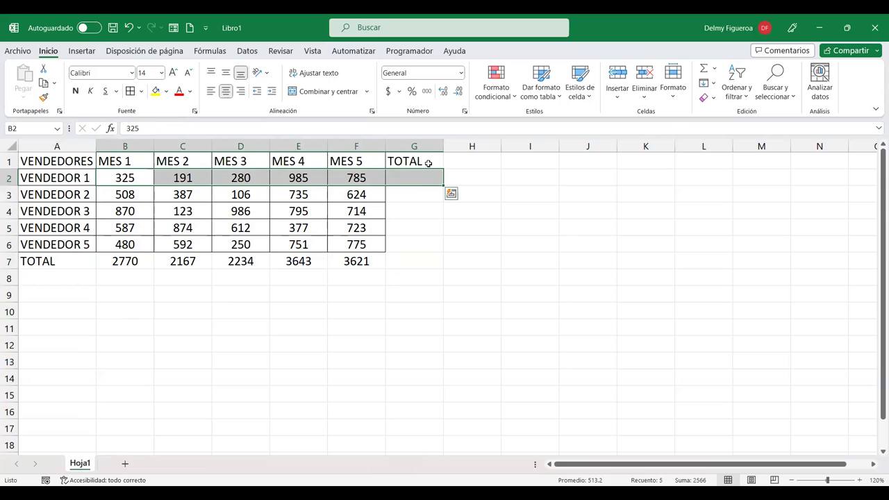
key(alt+equal)
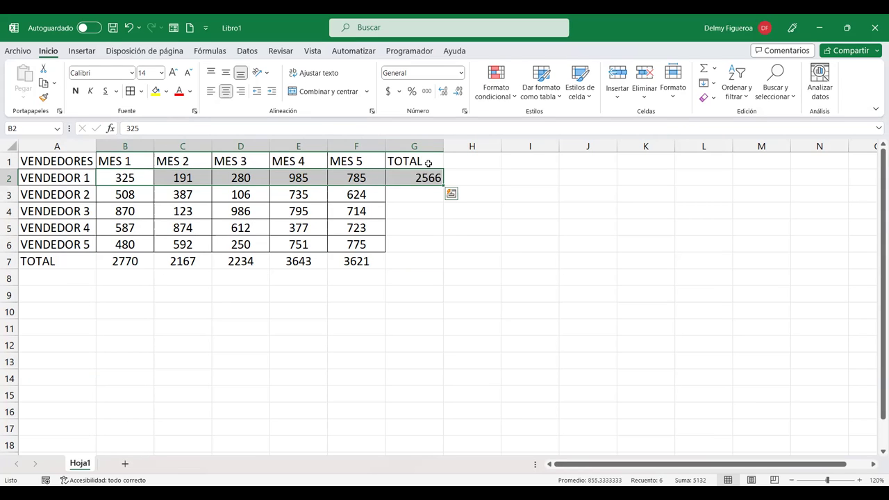
click(422, 179)
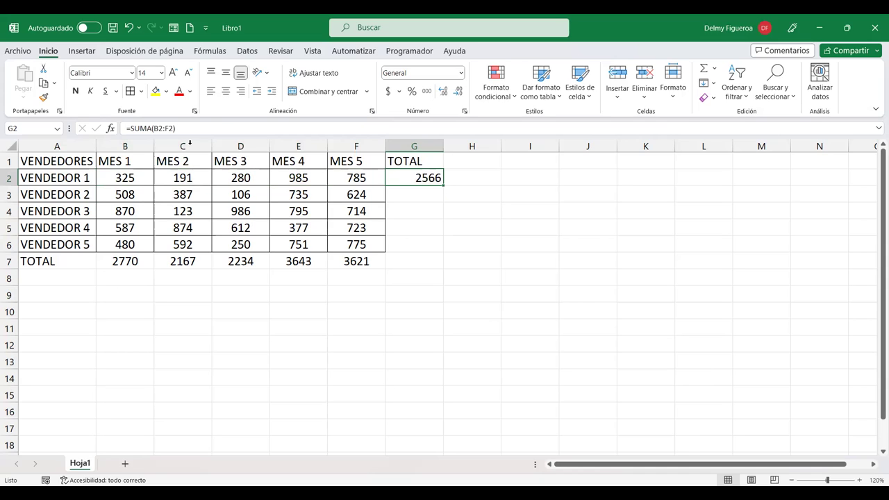
drag(443, 184, 445, 255)
click(497, 210)
click(563, 208)
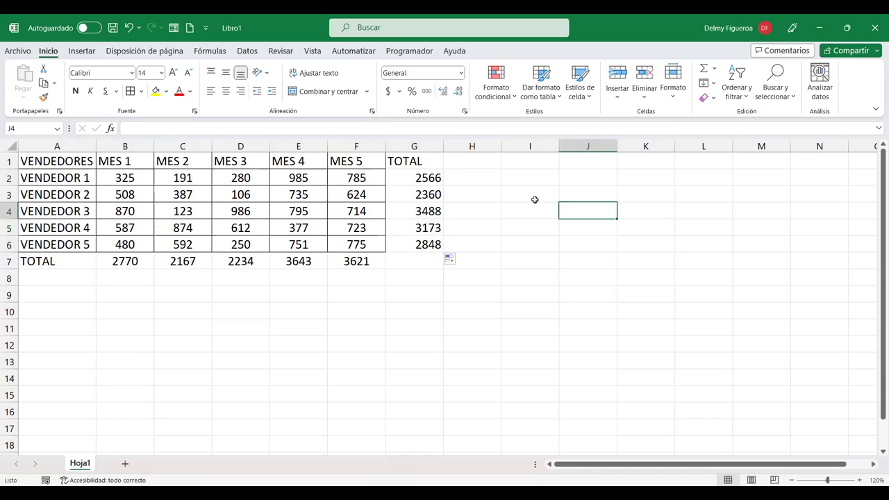
- Apply All Borders to A1:G7, covering the TOTAL column and totals row
drag(76, 259, 382, 260)
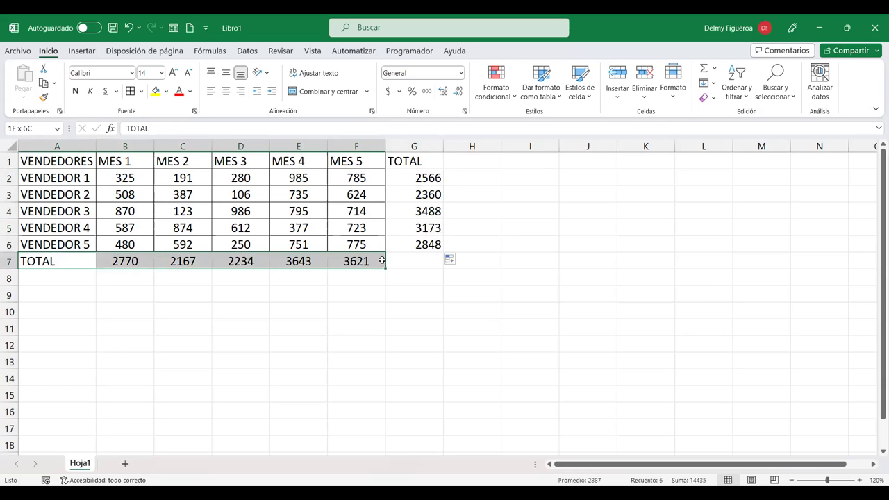
drag(382, 260, 420, 160)
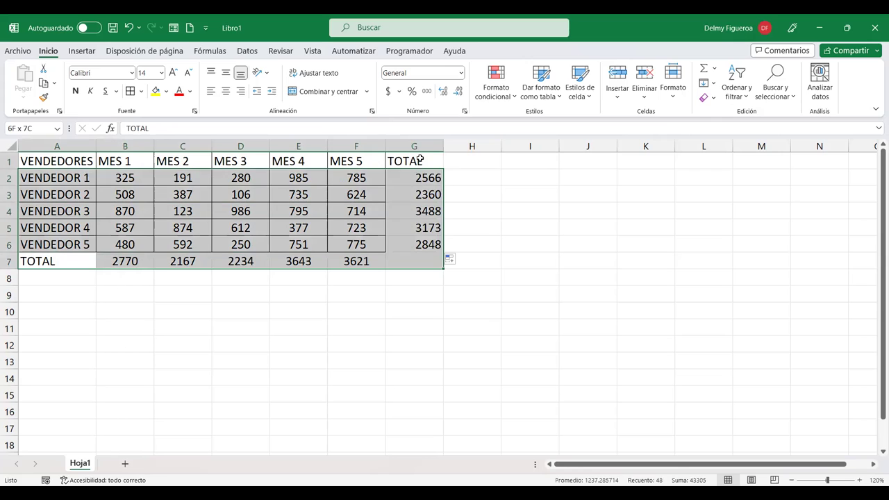
click(504, 174)
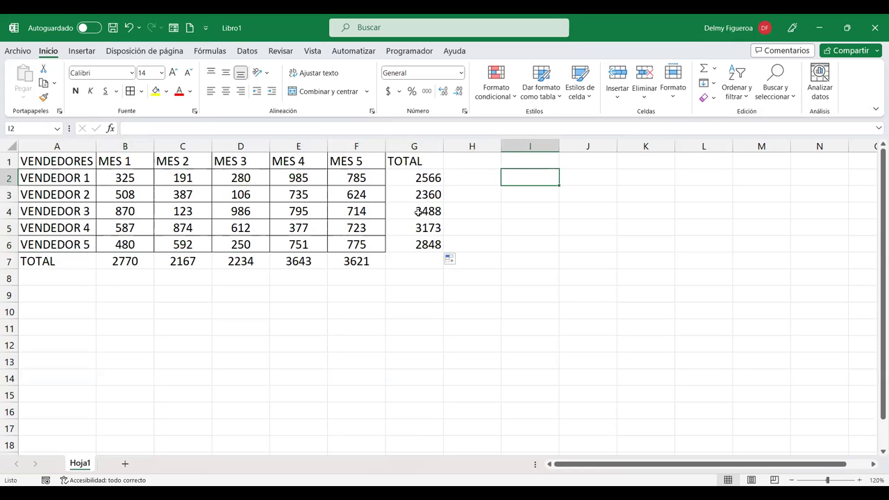
click(61, 260)
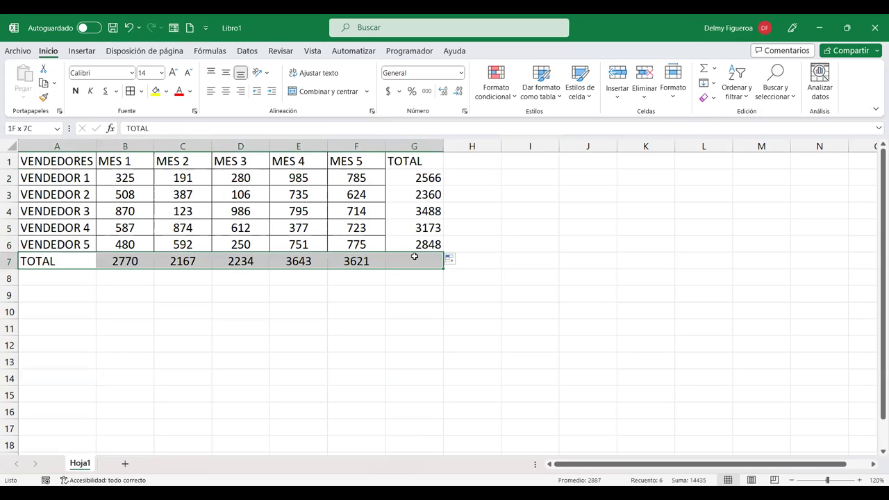
drag(183, 263, 417, 161)
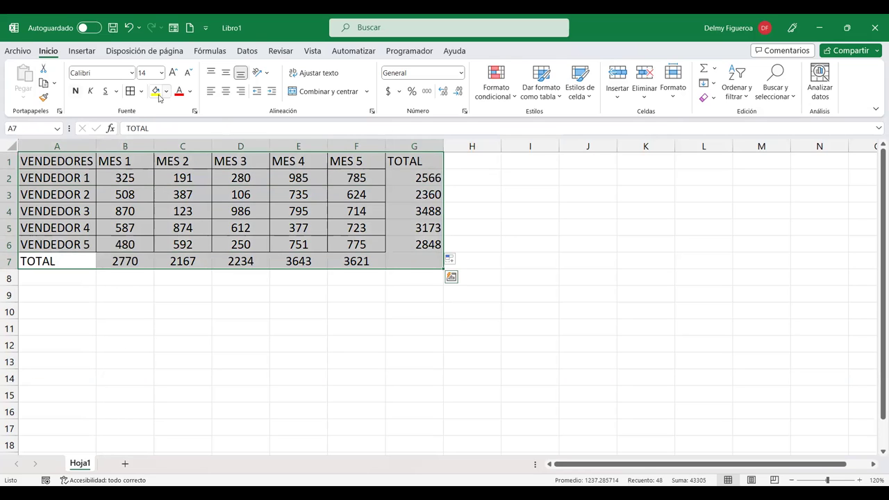
click(546, 160)
click(552, 292)
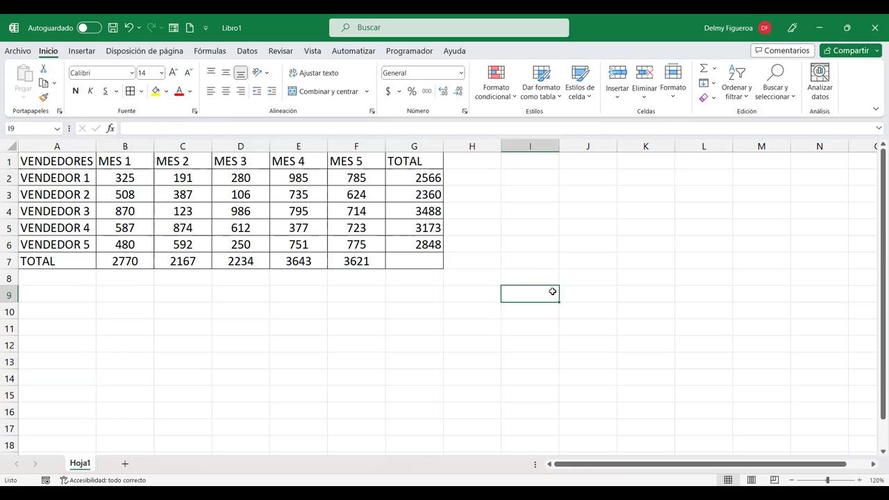
click(412, 257)
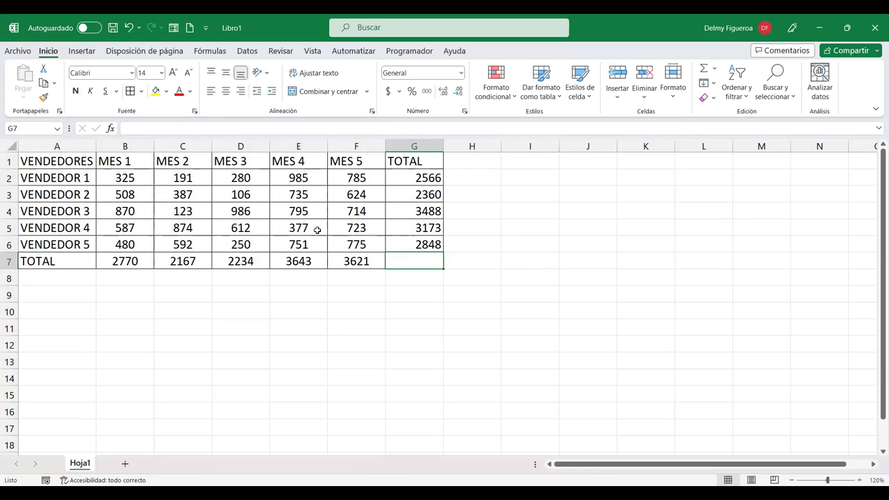
click(469, 159)
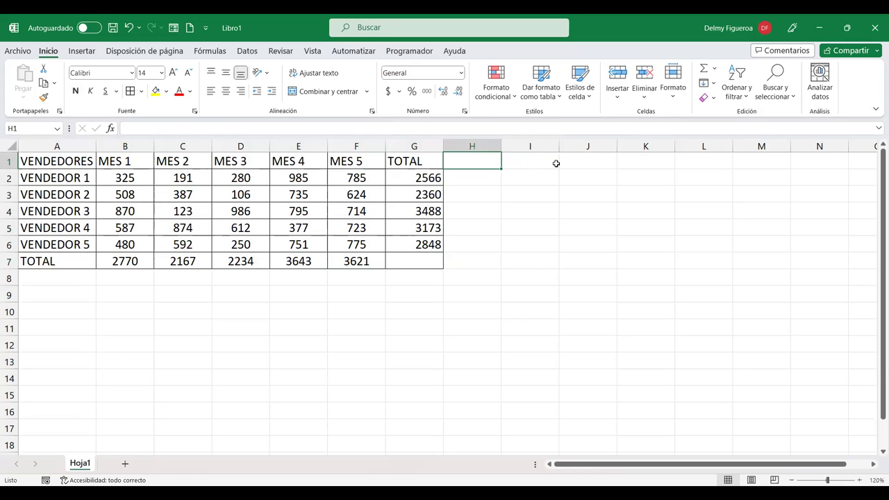
- Add headers PROMEDIO, MÁXIMO and MÍNIMO in H1:J1, autofitting column H
text(PROMEDIO)
key(Return)
text(})
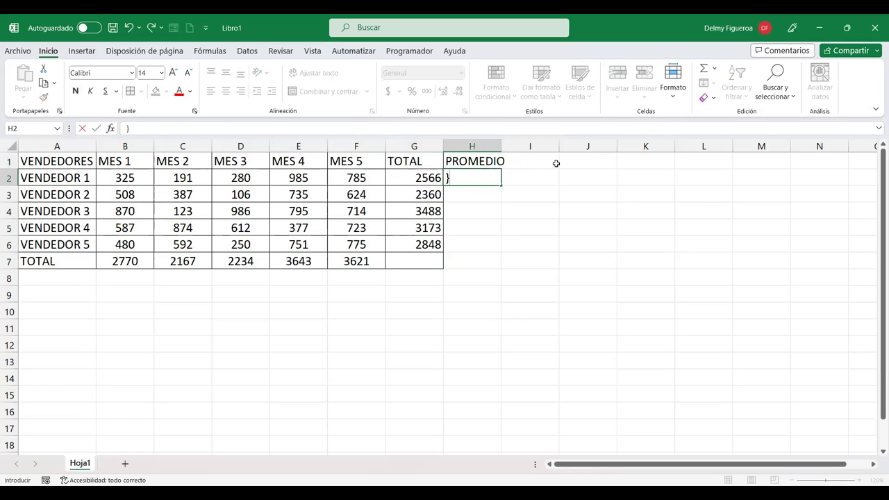
key(BackSpace)
key(Return)
double_click(501, 145)
click(521, 159)
text(MÁXIMO)
key(Return)
key(Up)
key(Right)
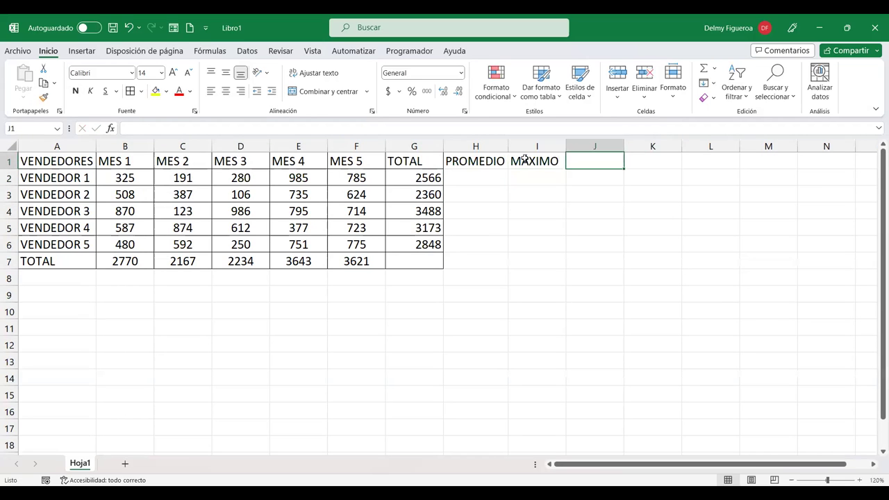
text(MÍNIMO)
key(Return)
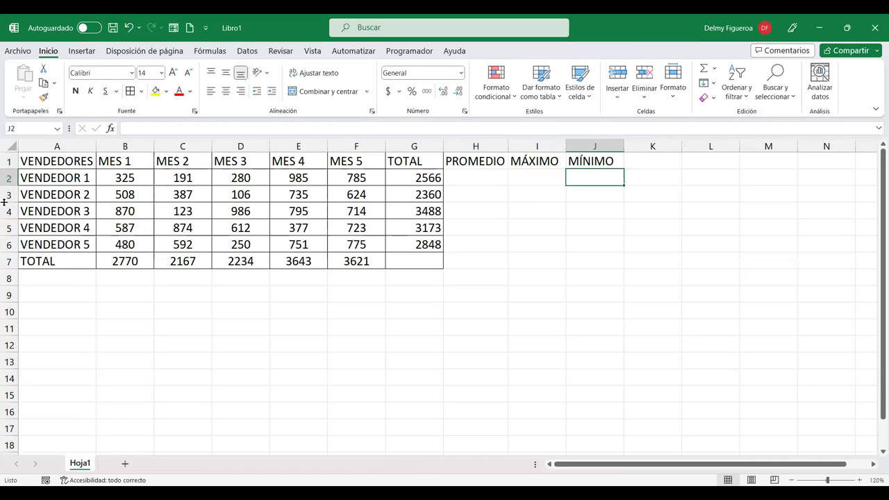
- Label rows A8, A9 and A10 PROMEDIO, MÁXIMO and MÍNIMO
click(59, 275)
text(PROMEDIO)
key(Return)
text(M)
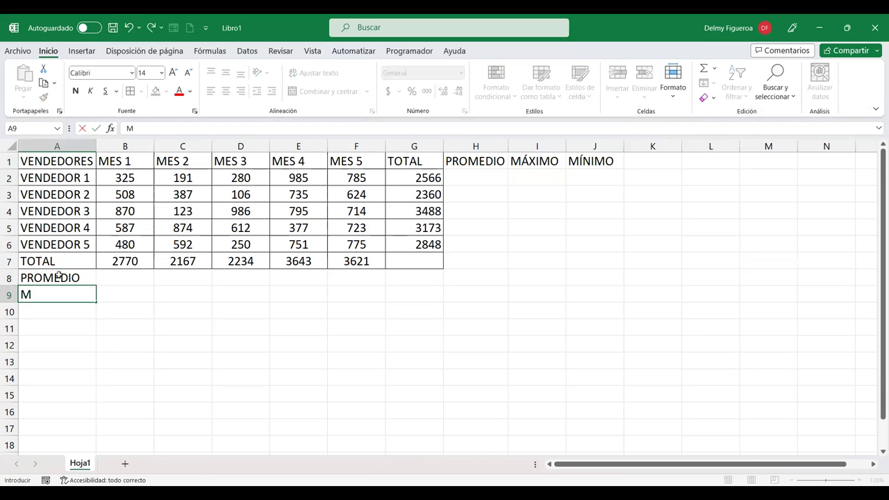
text(ÁXIMO)
key(Return)
text(M+IN)
key(BackSpace)
key(BackSpace)
key(BackSpace)
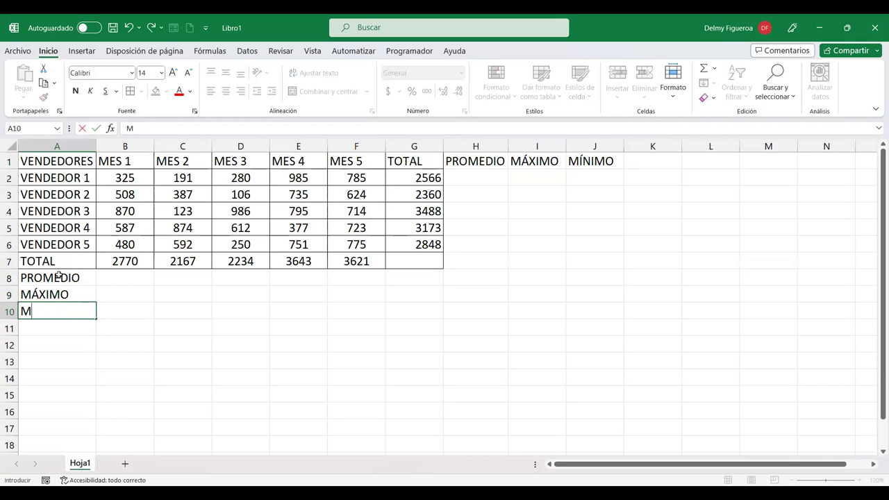
text(ÍNIMO)
key(Return)
- Check the B7 column total formula, then deselect to an empty cell
click(120, 276)
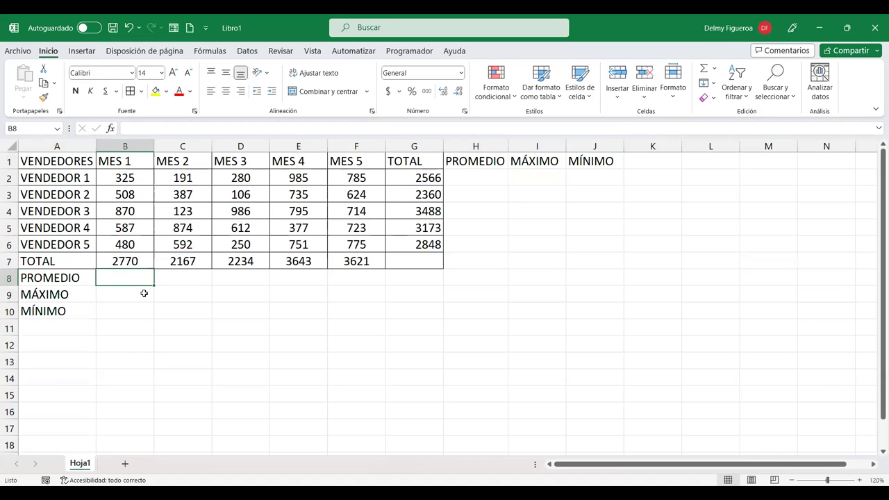
click(332, 278)
click(132, 265)
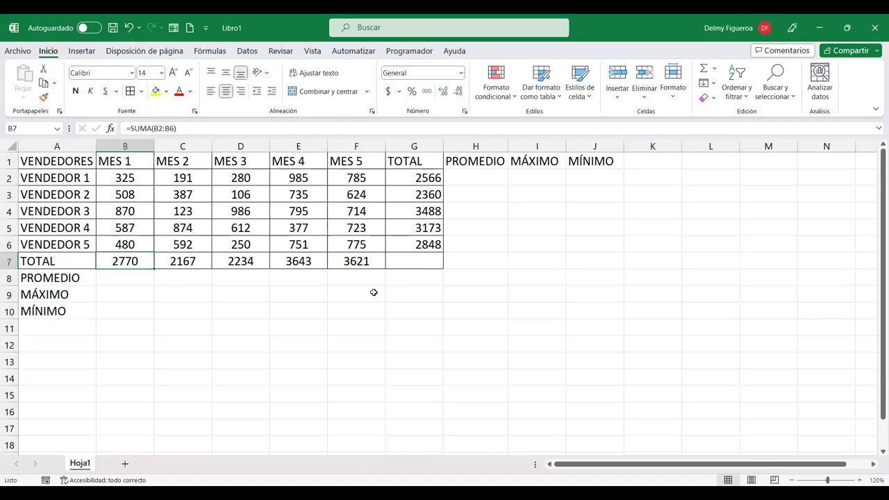
click(421, 280)
click(421, 297)
click(419, 308)
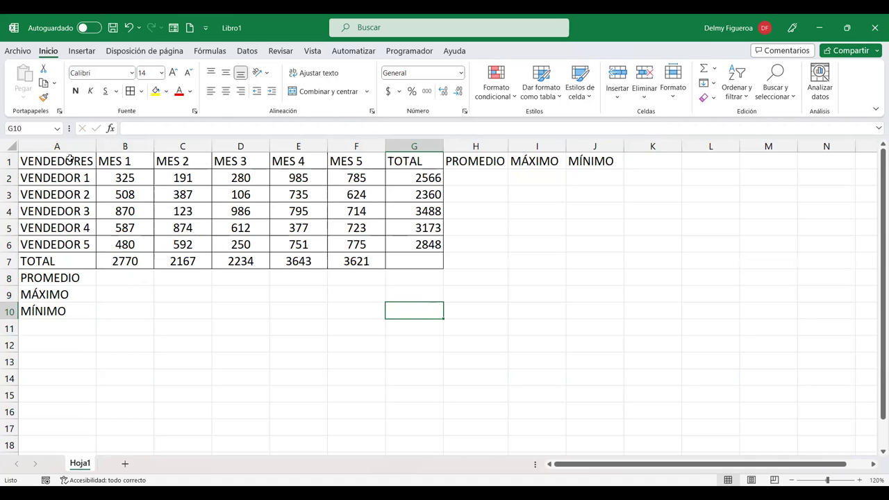
- Select the header cells A1:F1, VENDEDORES through MES 5, and copy them
drag(70, 158, 352, 205)
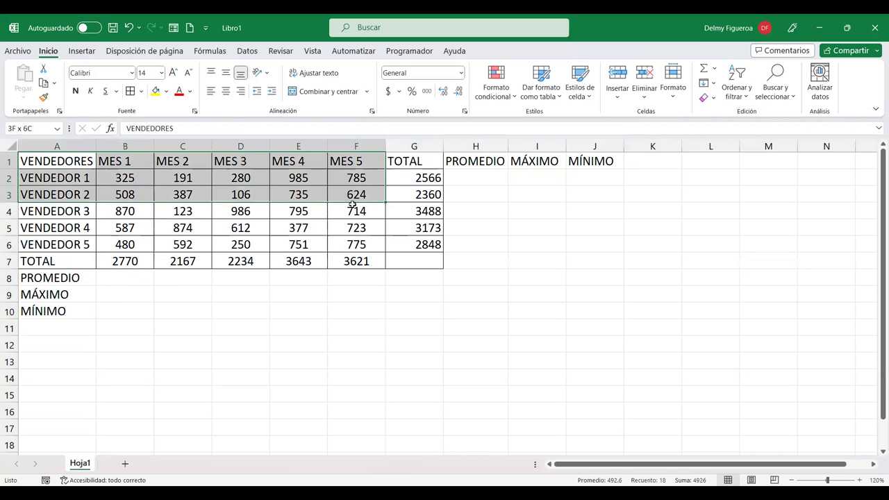
drag(352, 205, 148, 255)
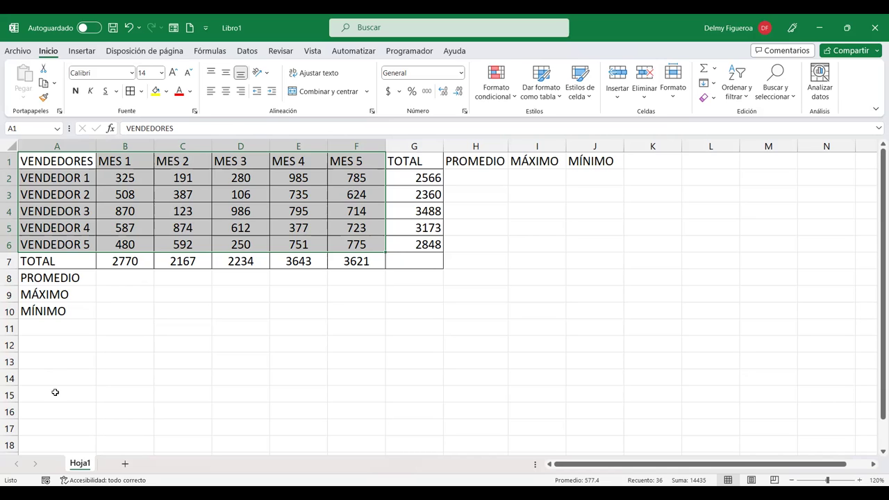
click(57, 392)
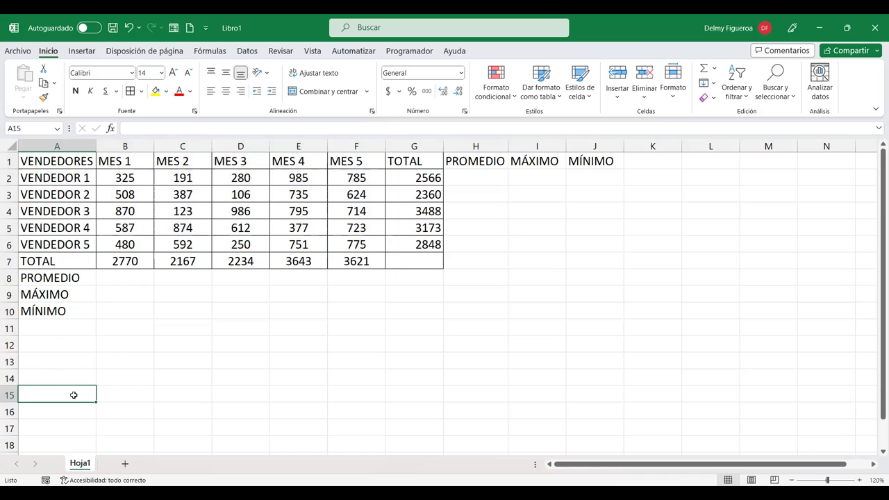
click(160, 396)
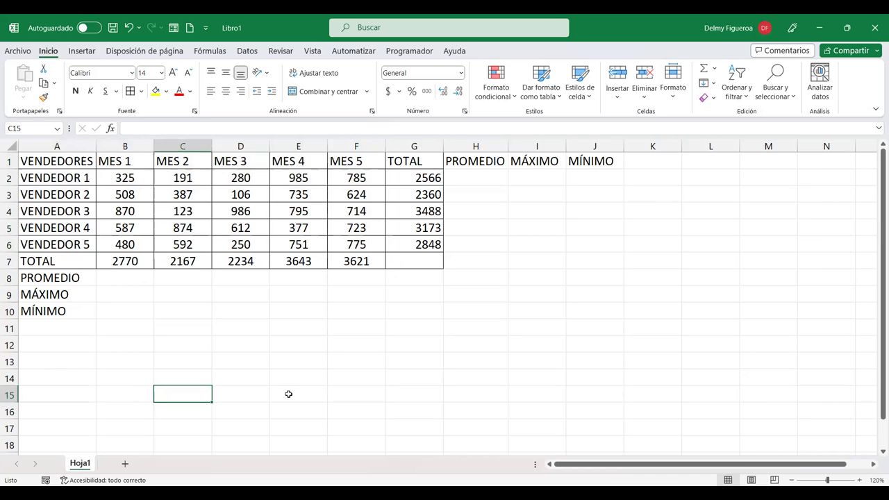
click(73, 393)
click(78, 164)
key(ctrl+c)
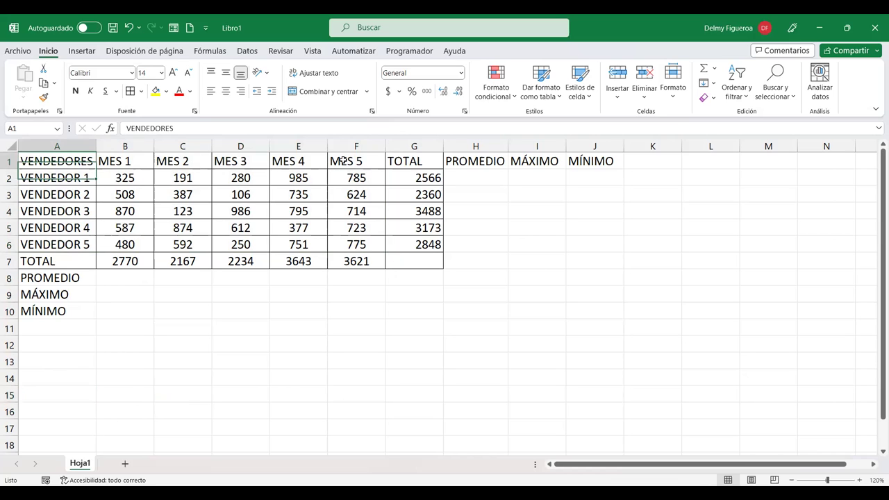
drag(342, 161, 344, 160)
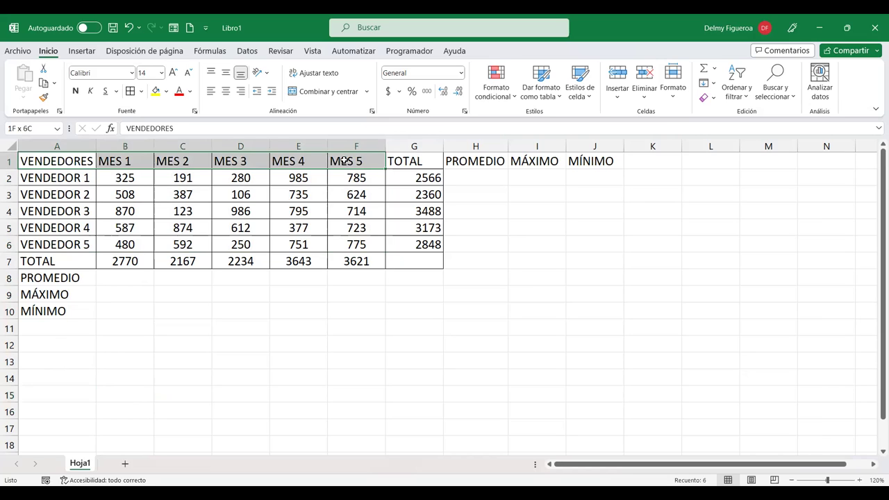
click(56, 166)
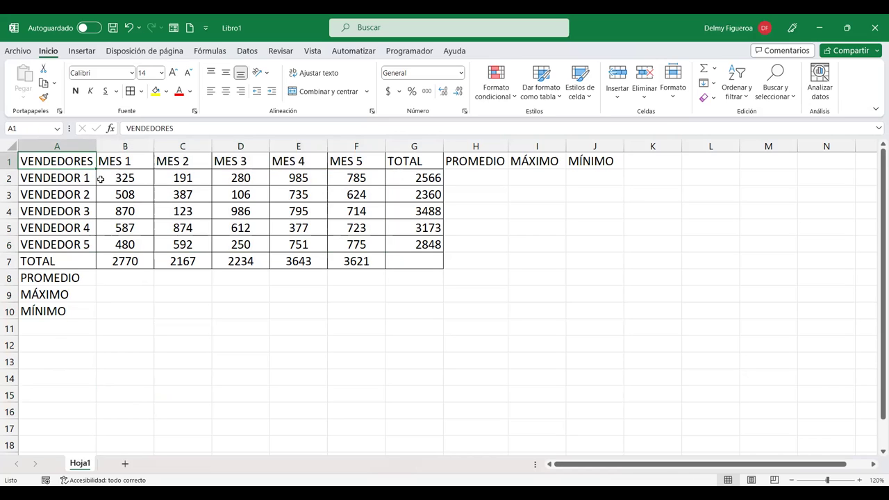
drag(66, 161, 346, 161)
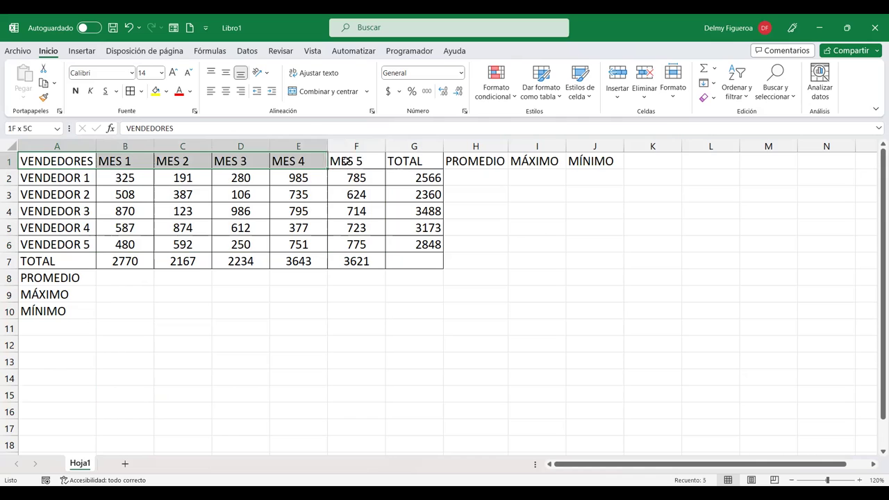
key(ctrl+c)
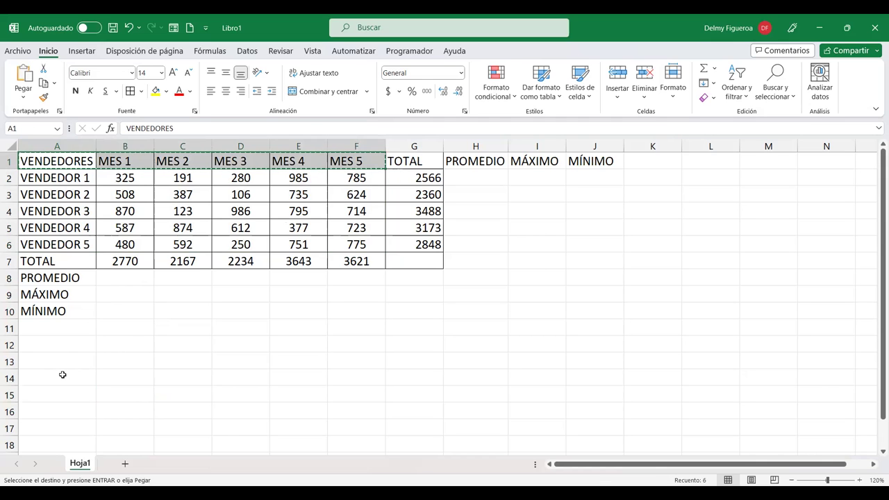
click(60, 392)
key(ctrl+v)
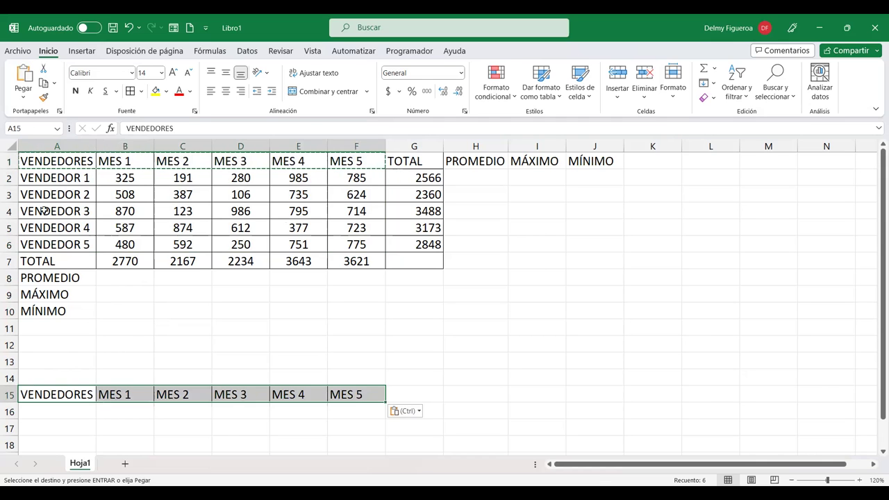
drag(67, 177, 68, 245)
key(ctrl+c)
click(79, 409)
key(ctrl+v)
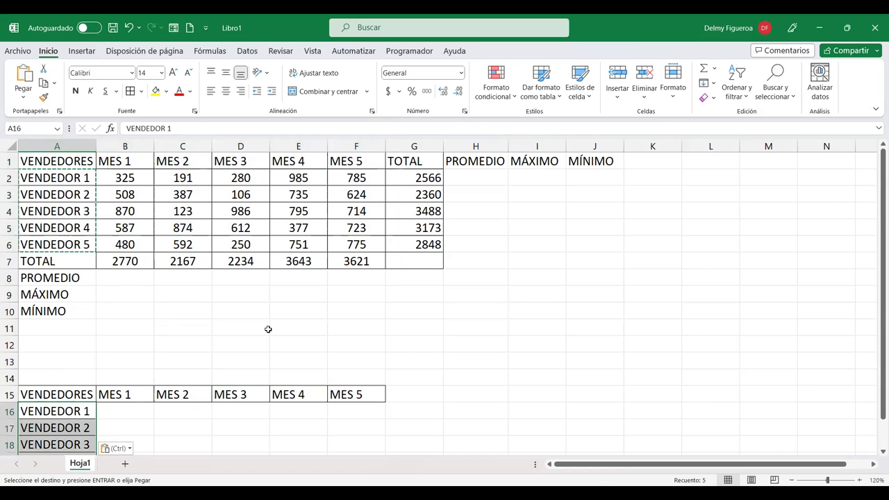
scroll(268, 329, down, 2)
click(146, 319)
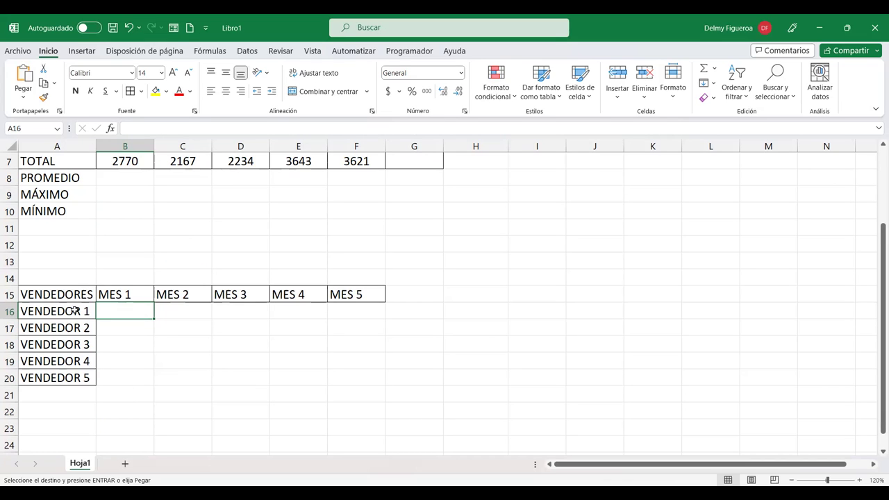
key(ctrl+z)
click(80, 294)
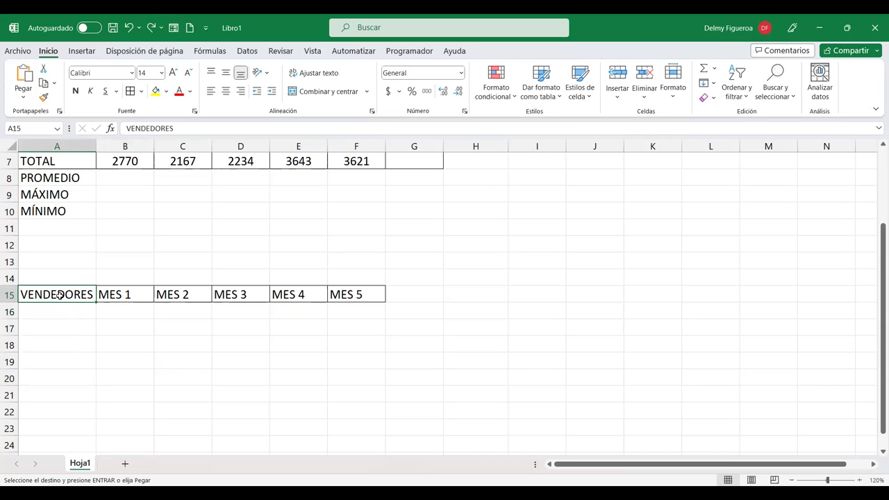
key(Down)
key(shift+Down)
key(shift+Down)
key(shift+Down)
key(ctrl+v)
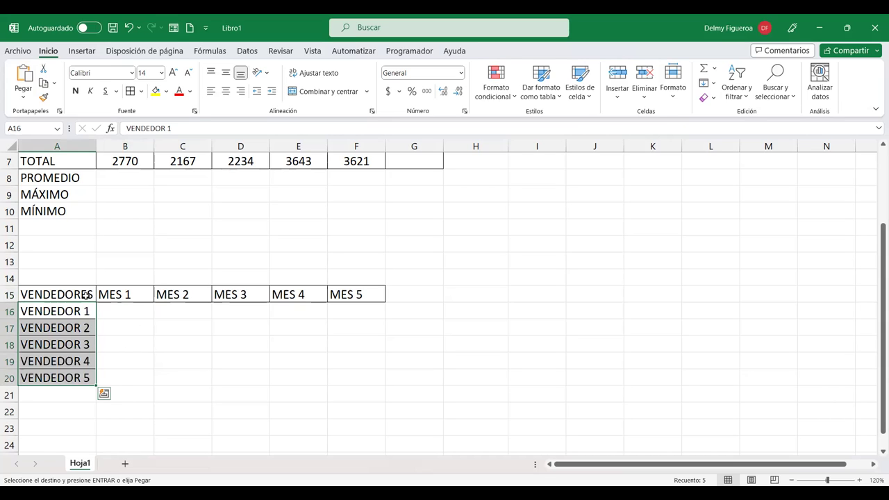
click(106, 296)
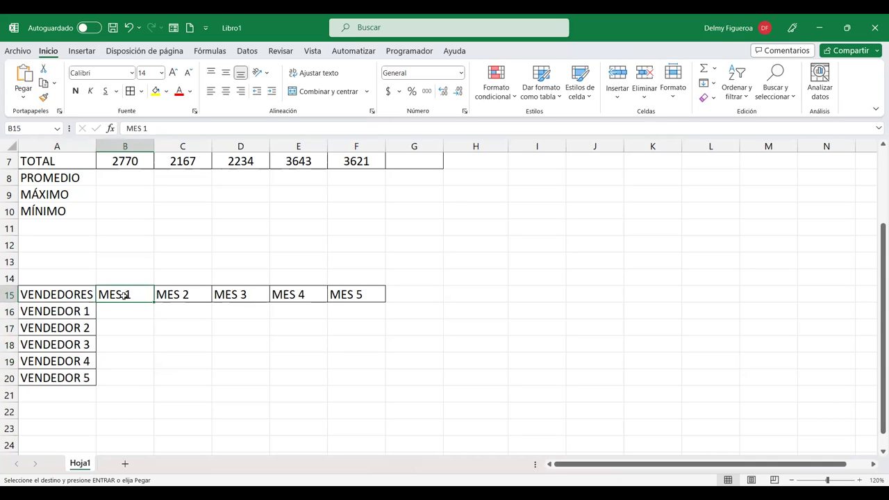
key(ctrl+z)
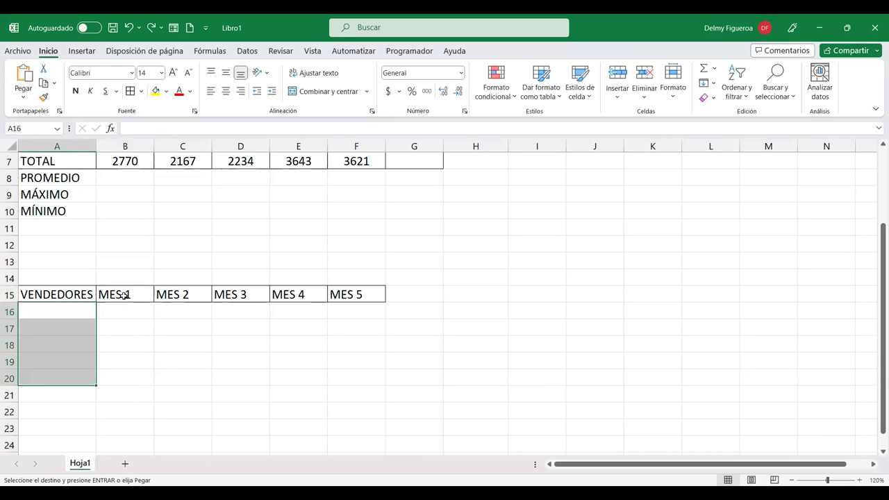
key(ctrl+z)
click(74, 295)
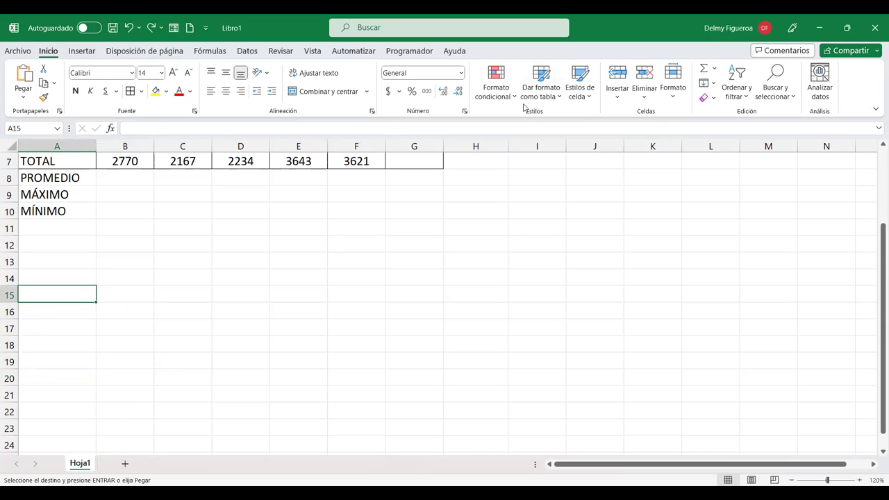
- Format A15 as a table in the Verde oscuro 7 style with headers enabled
click(562, 97)
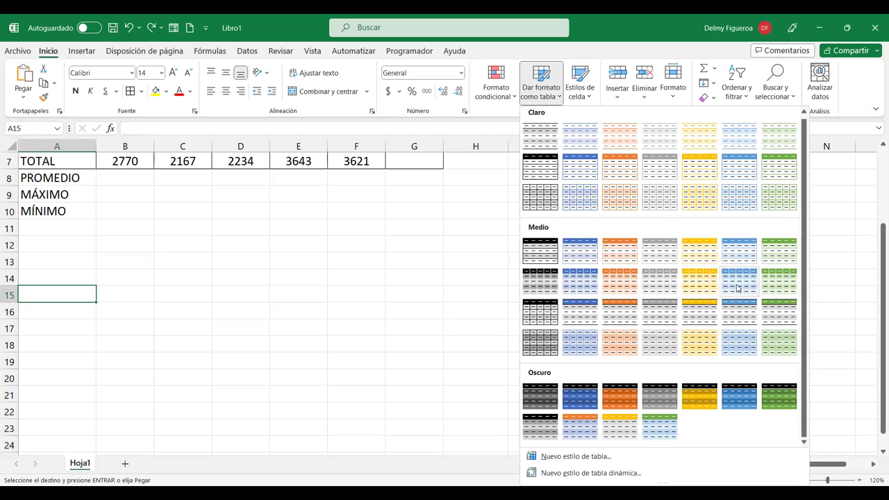
click(783, 396)
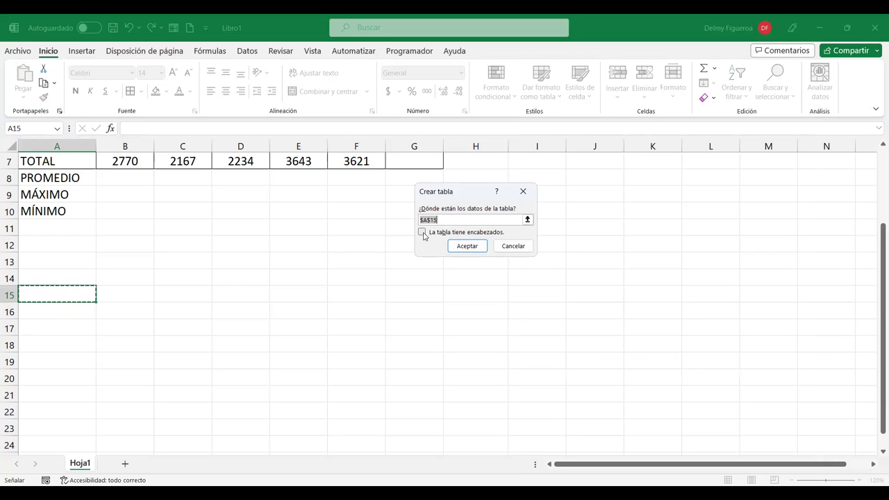
click(423, 233)
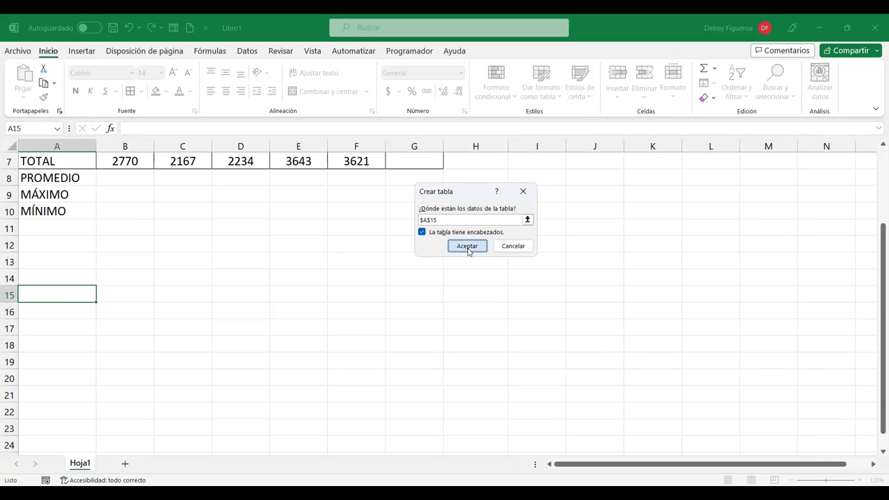
click(468, 247)
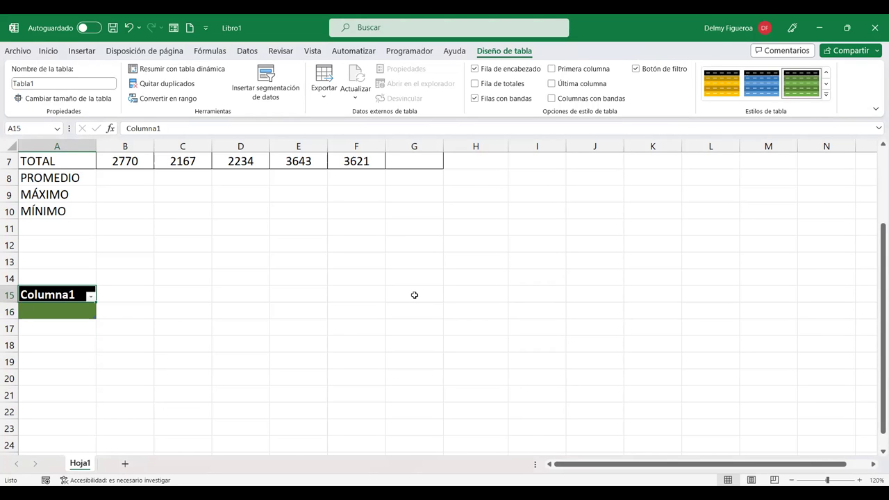
- Name the table's headers VENDEDORES in A15 and MES 1 in B15
text(VENDEDORE)
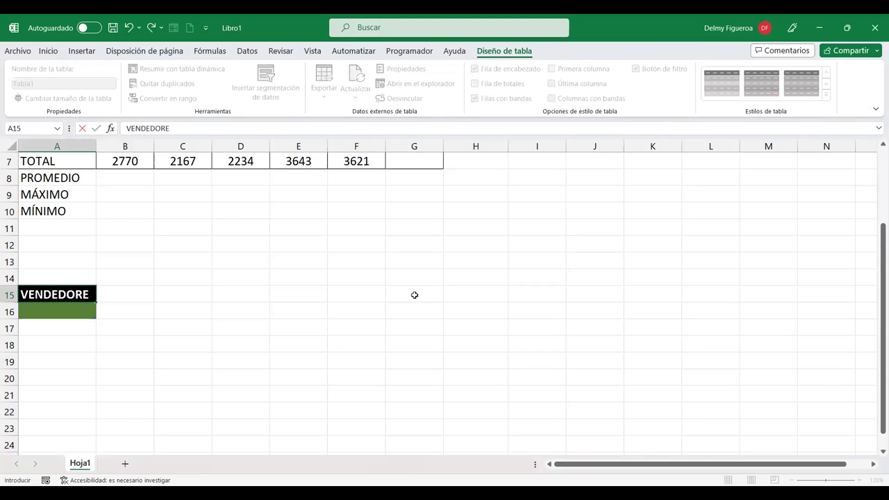
text(S)
key(Tab)
text(MES)
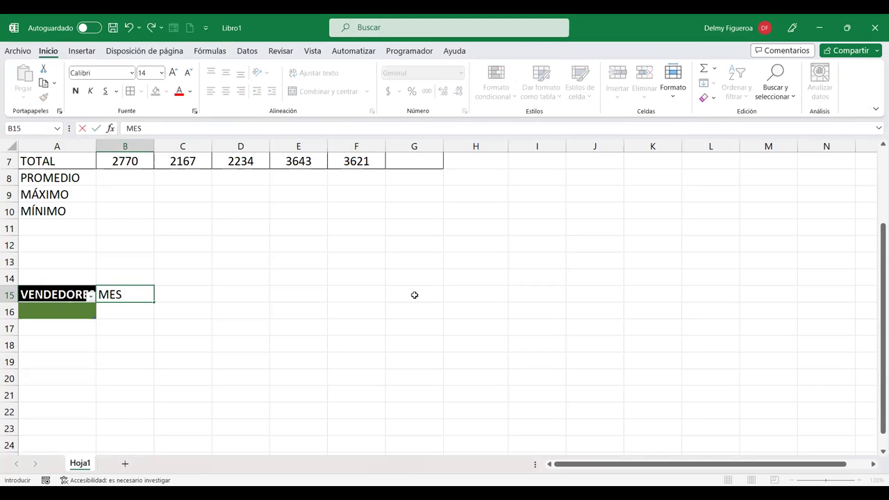
key(Return)
key(Up)
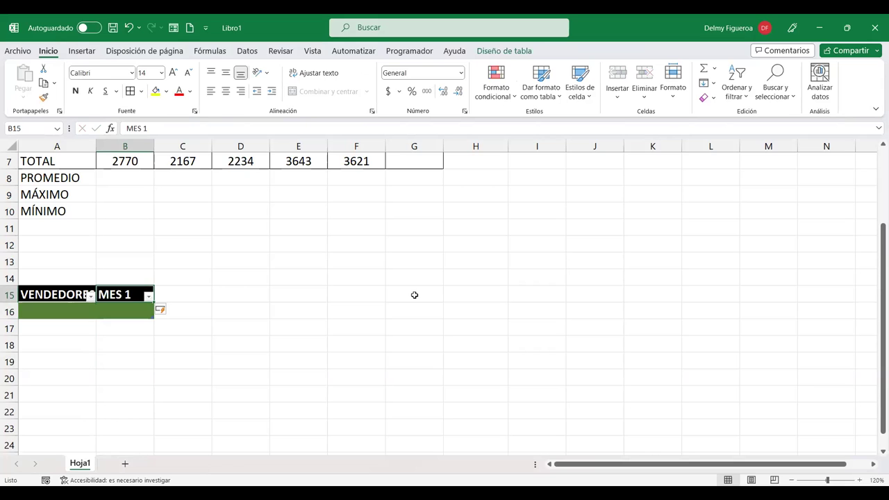
- Go back up to the PROMEDIO, MÁXIMO and MÍNIMO header cells in H1:J1
scroll(276, 295, up, 1)
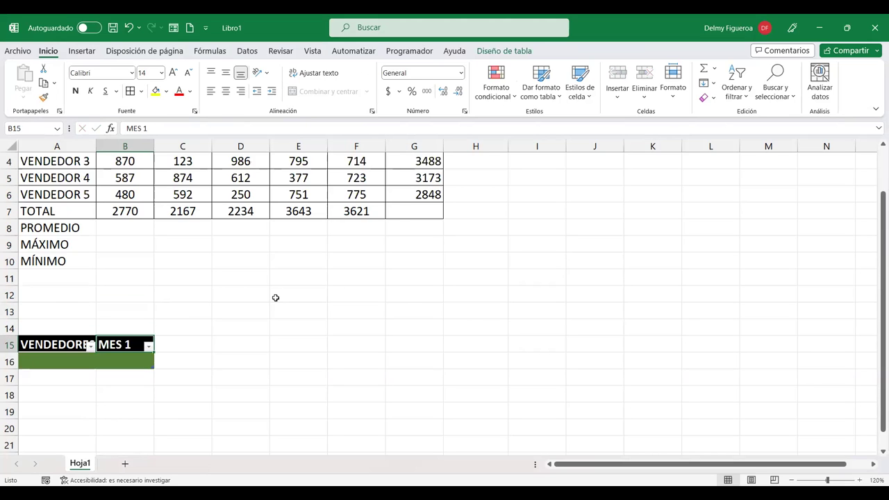
scroll(276, 296, up, 1)
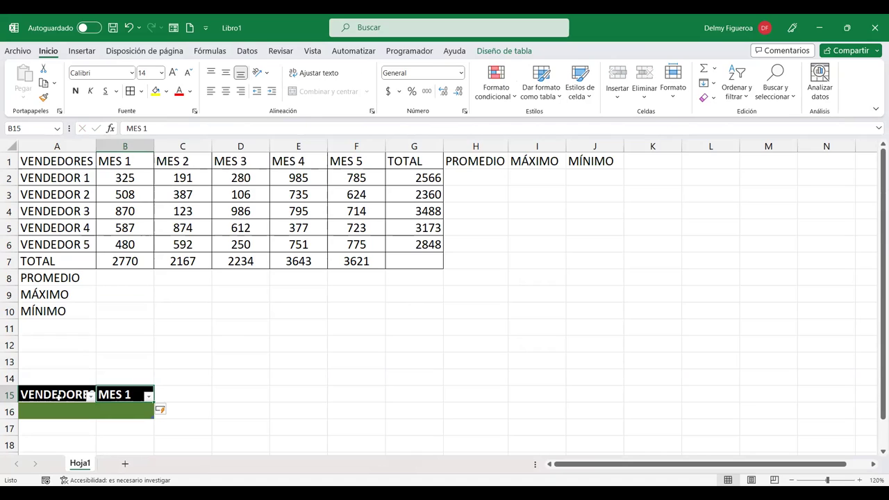
click(488, 164)
click(549, 156)
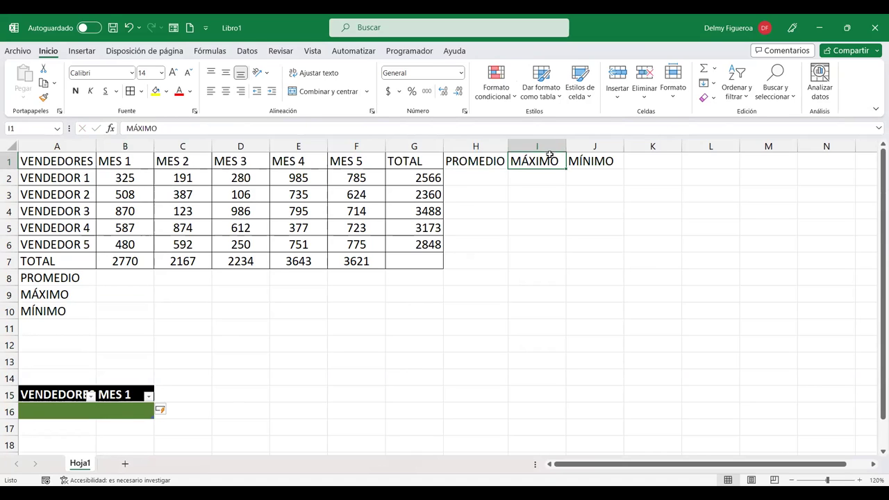
click(594, 161)
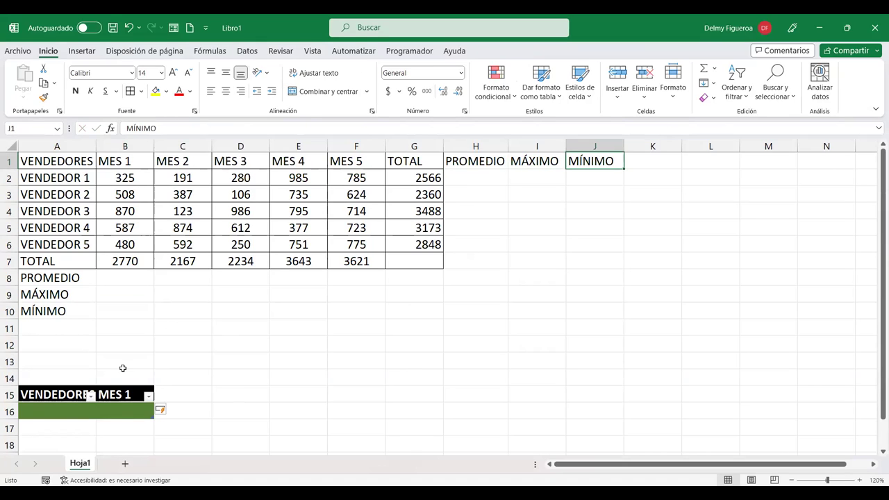
- Enter VENDEDOR 1 and VENDEDOR 2 in the table's first rows, A16:A17
drag(57, 410, 142, 406)
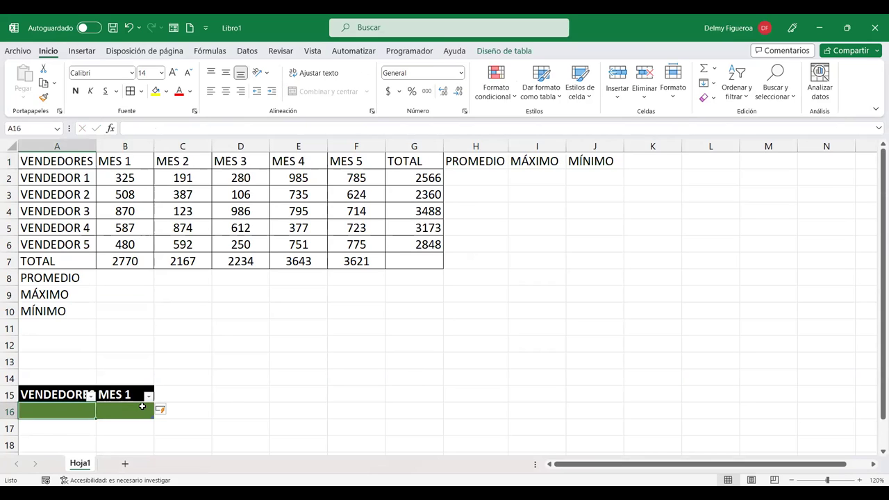
text(VENDEDOR 1)
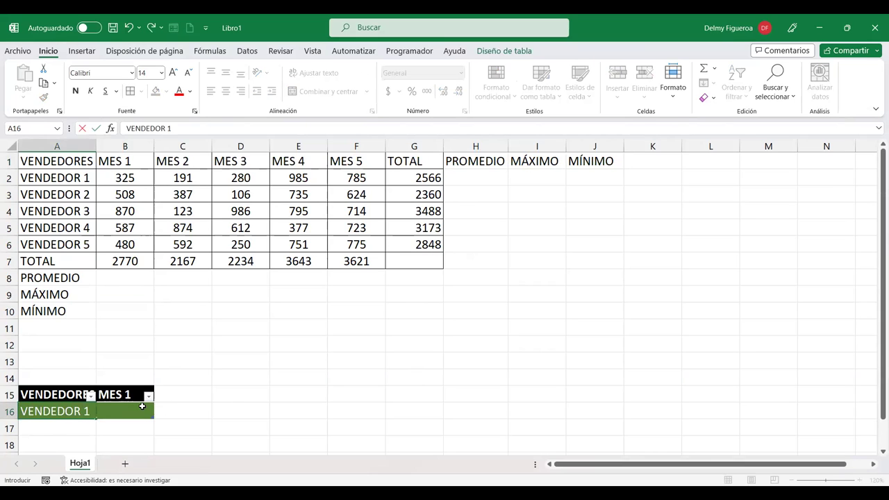
key(Return)
text(VENDEDOR 2)
key(Return)
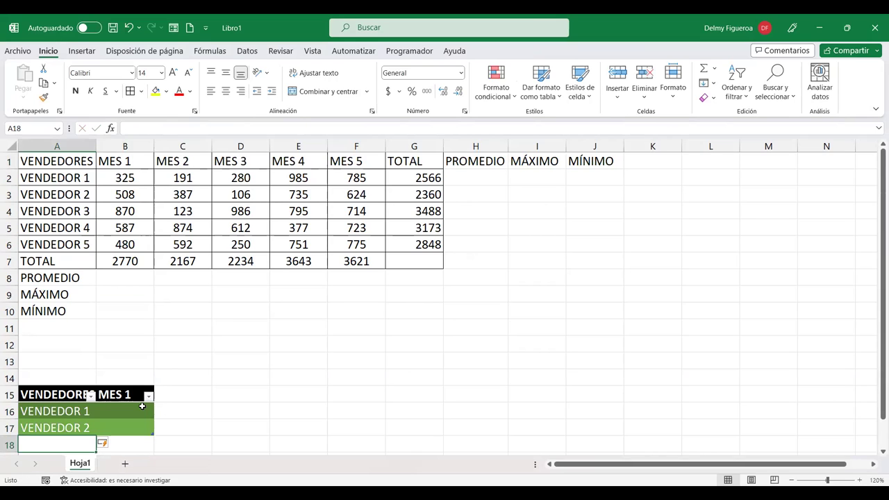
- Add VENDEDOR 3, VENDEDOR 4 and VENDEDOR 5 in A18:A20, extending the table
click(89, 283)
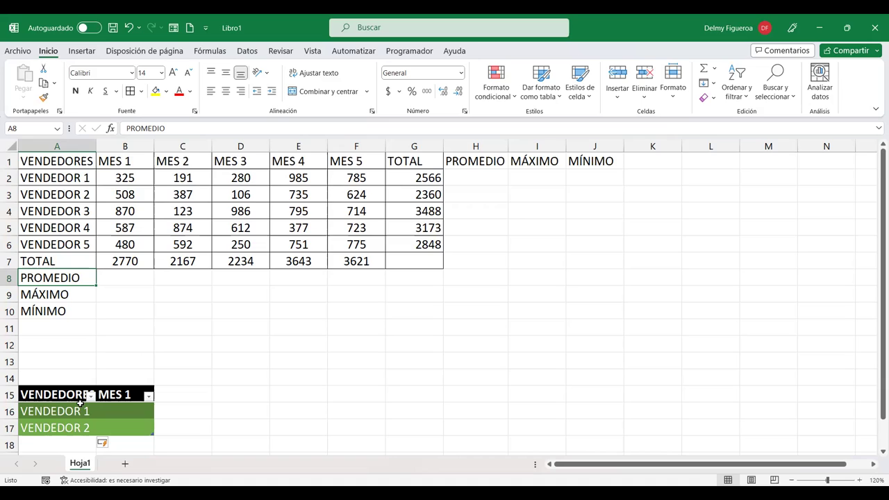
scroll(82, 393, down, 1)
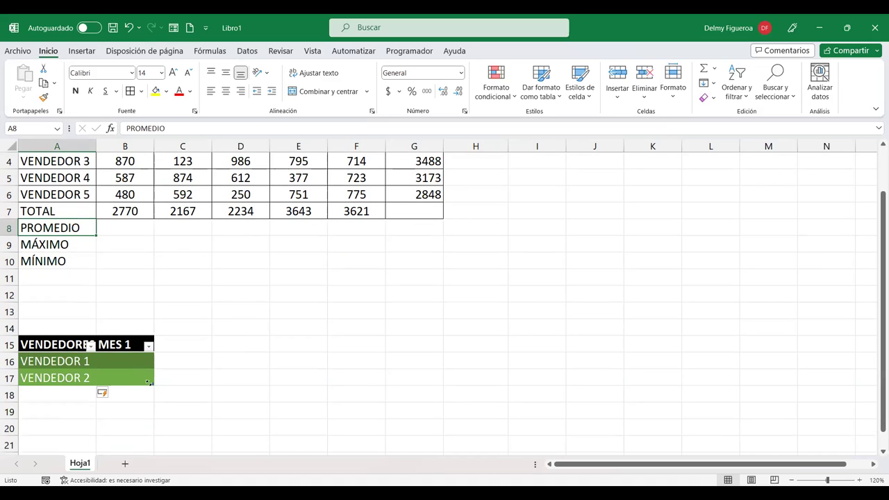
click(71, 393)
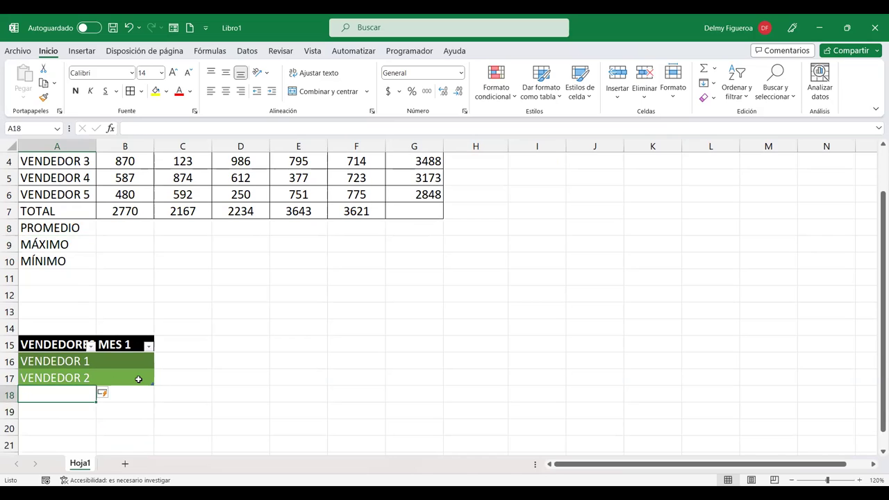
text(VENDEDOR )
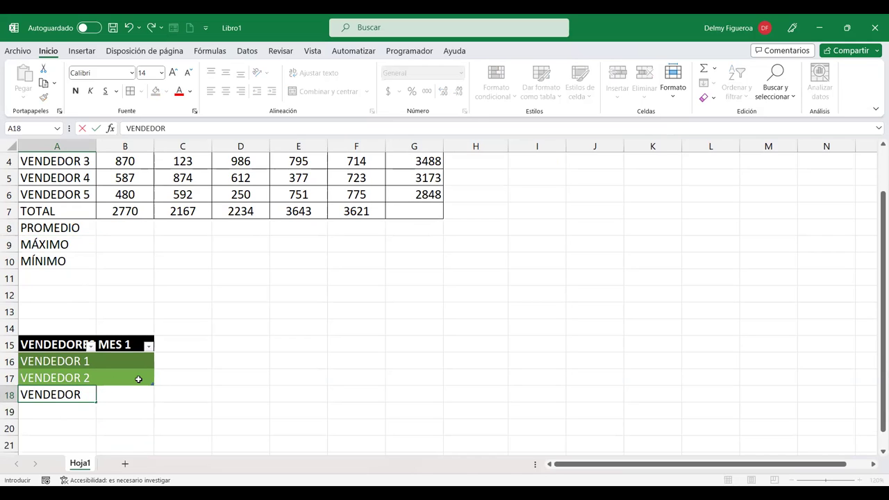
text(3)
key(Return)
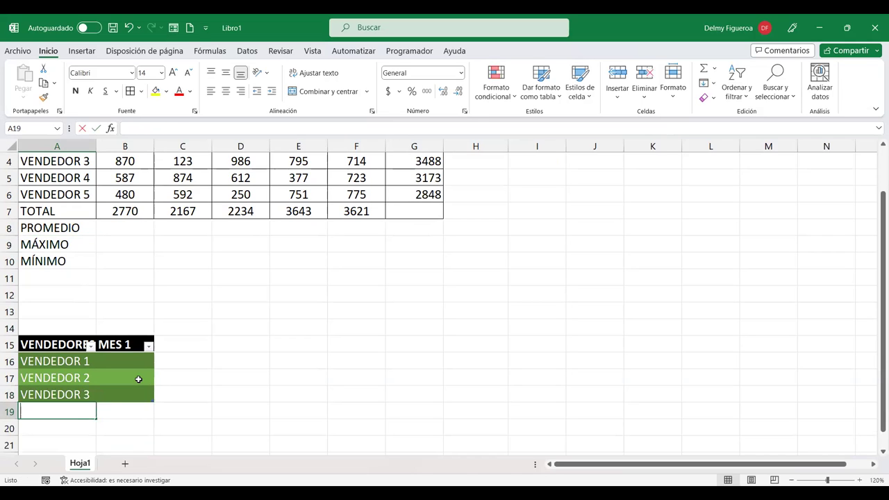
text(VENDEDOR 4)
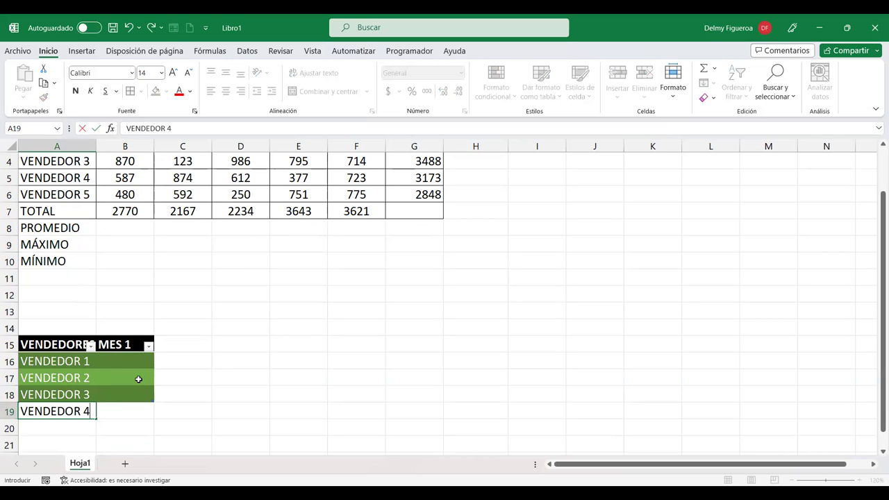
key(Return)
text(VENDEDOR)
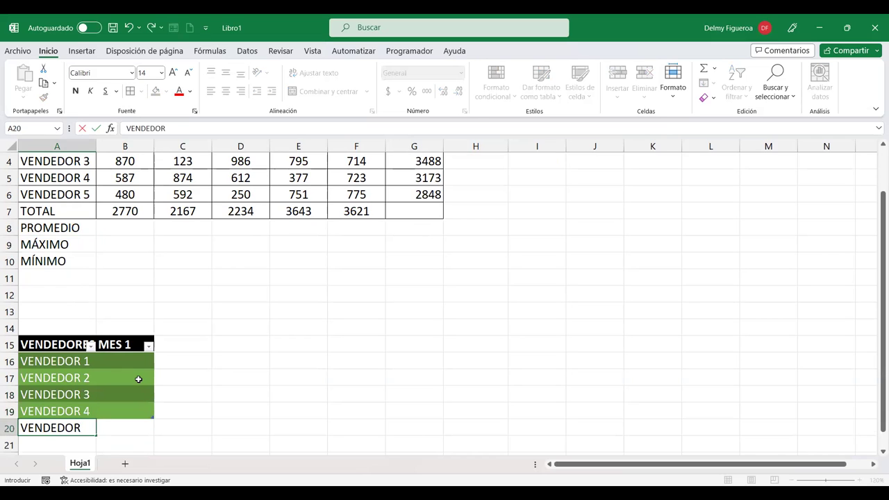
text( 5)
key(Return)
key(Up)
key(Right)
key(Right)
key(Up)
key(Up)
key(Up)
key(Up)
key(Up)
key(Up)
- Add month headers MES 2, MES 3, MES 4 and MES 5 in C15:F15
key(Down)
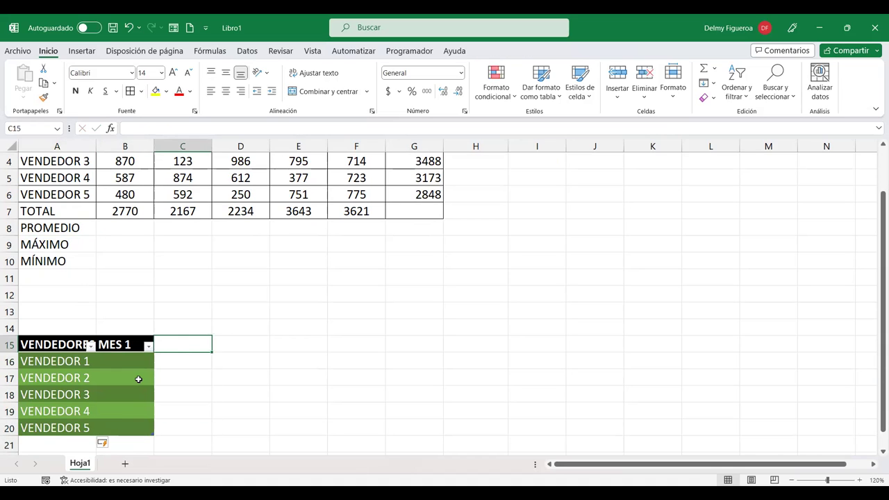
text(MES 2)
key(Tab)
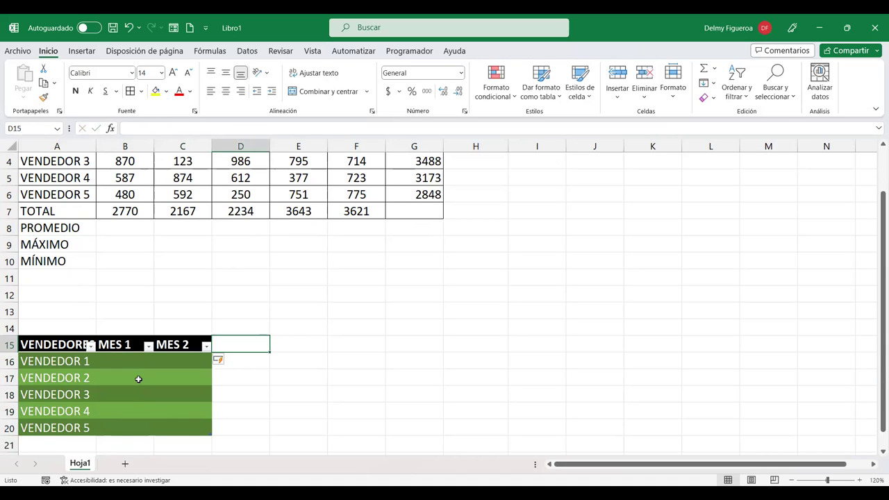
text(MES 3)
key(Tab)
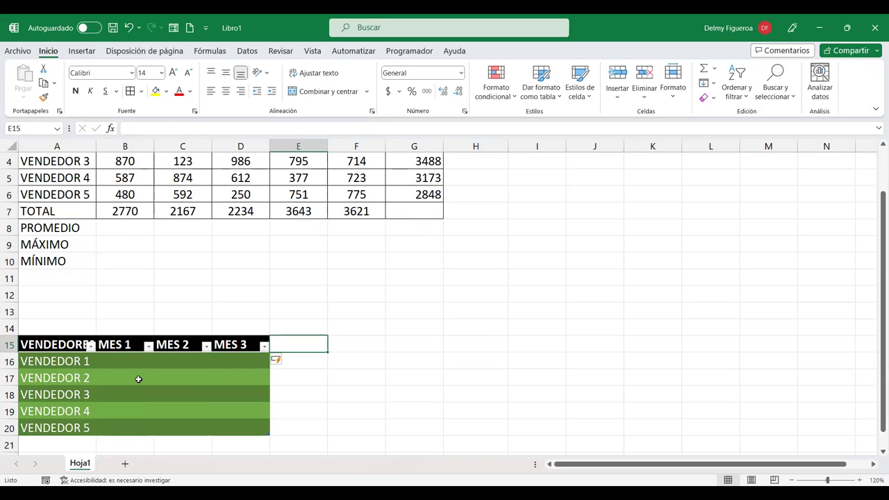
text(MES 4)
key(Tab)
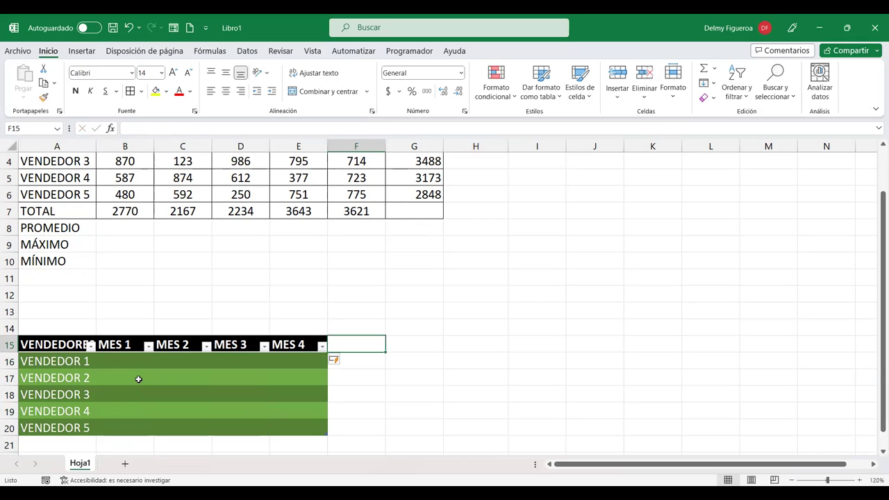
text(MES 5)
key(Return)
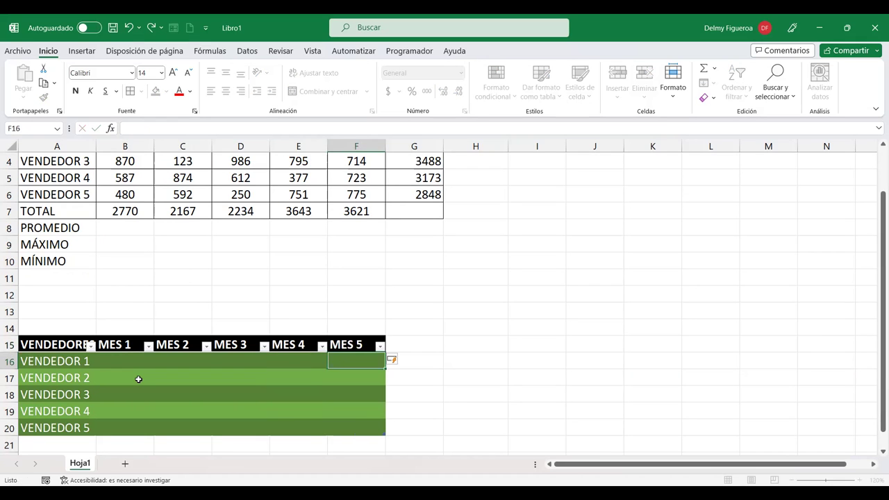
click(135, 361)
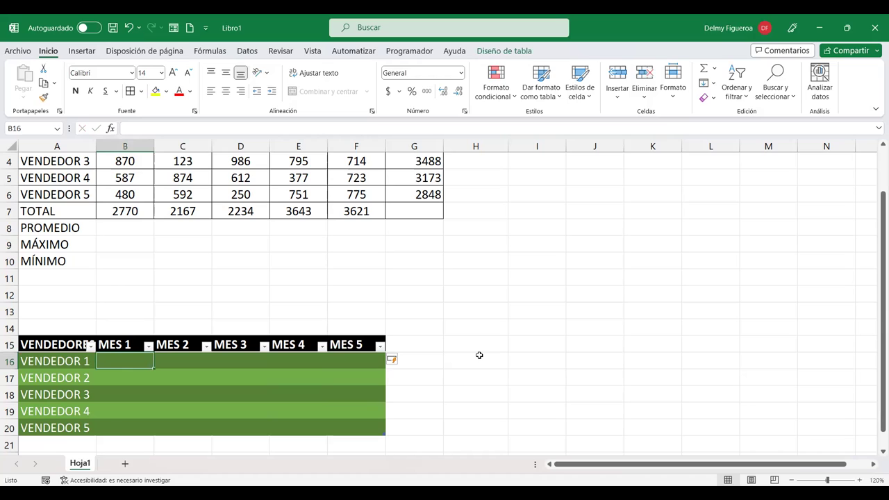
- Enter =ALEATORIO.ENTRE(100;1000) in B16 to fill MES 1 with random values
text(=)
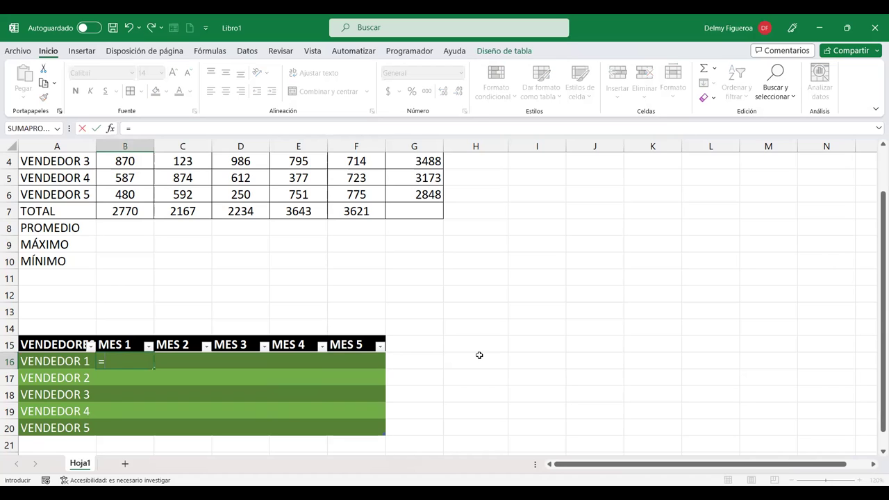
text(ALE)
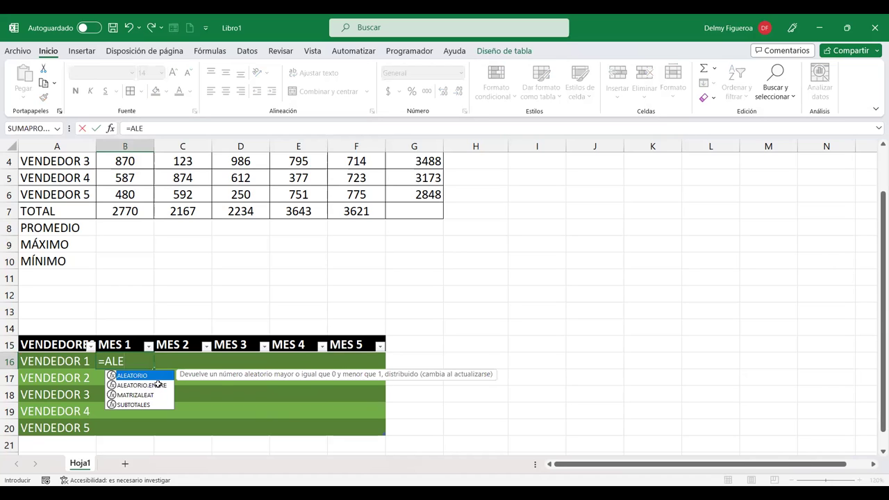
double_click(158, 386)
text(100;1000)
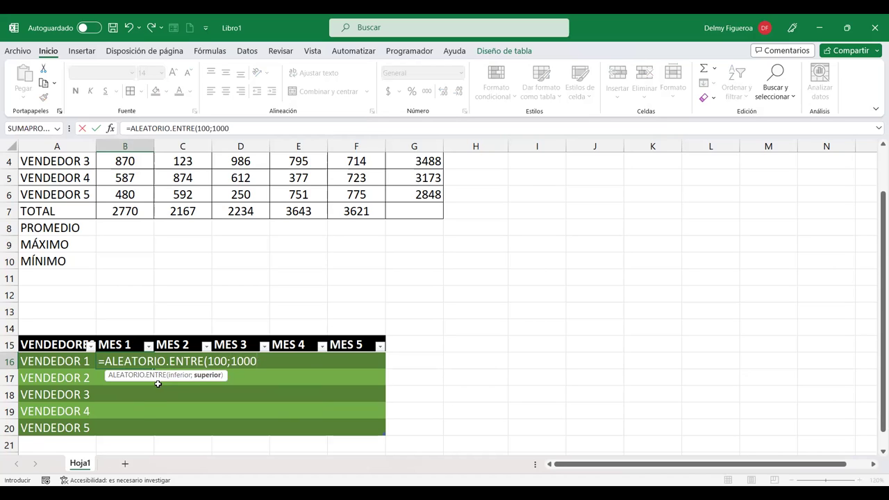
key(Return)
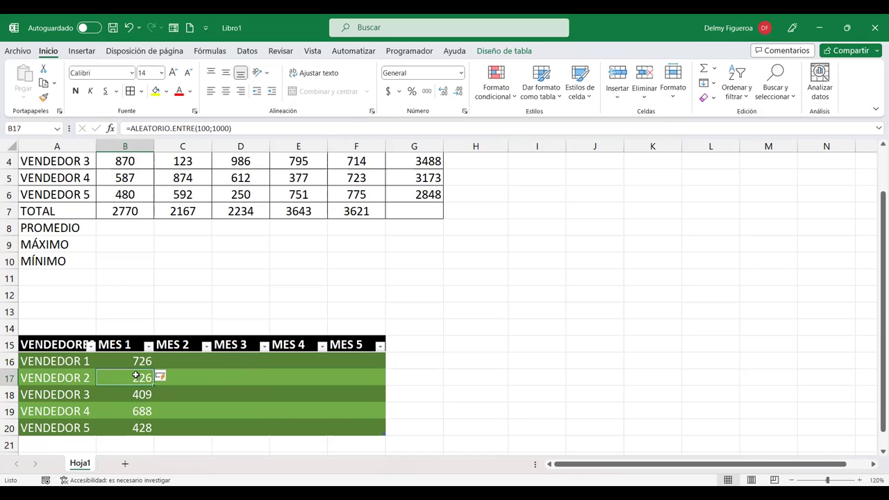
scroll(160, 275, up, 1)
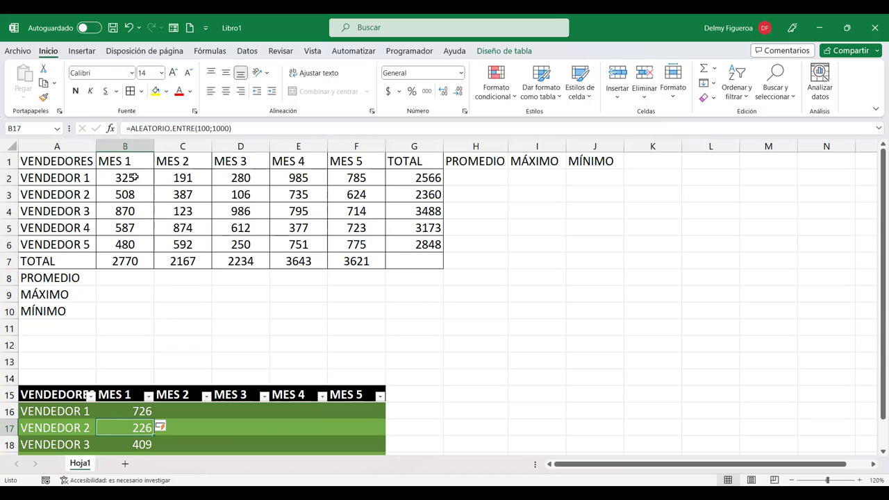
scroll(142, 183, down, 1)
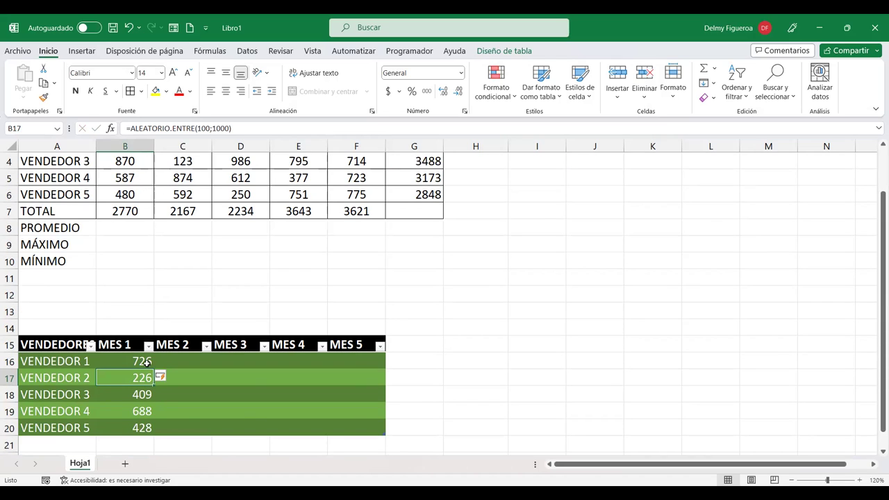
scroll(142, 414, down, 1)
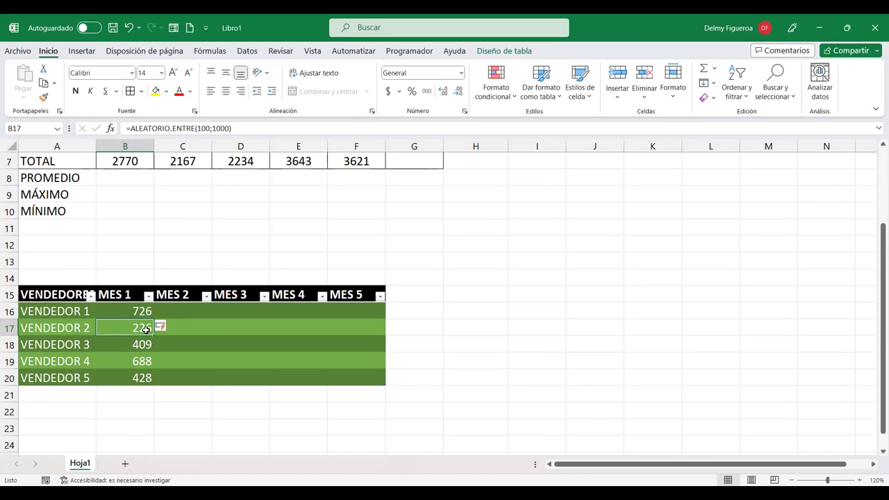
- Fill the random-number formula from B16 across to MES 5 and down to row 20
click(132, 310)
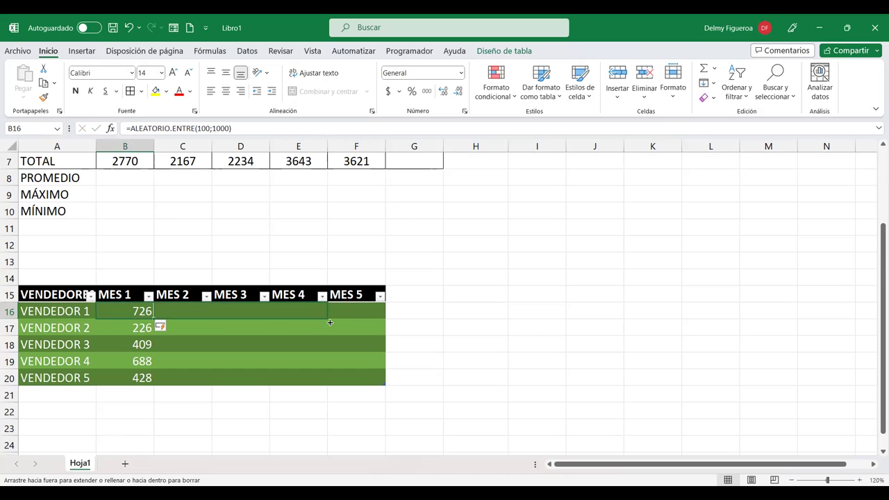
drag(154, 318, 346, 316)
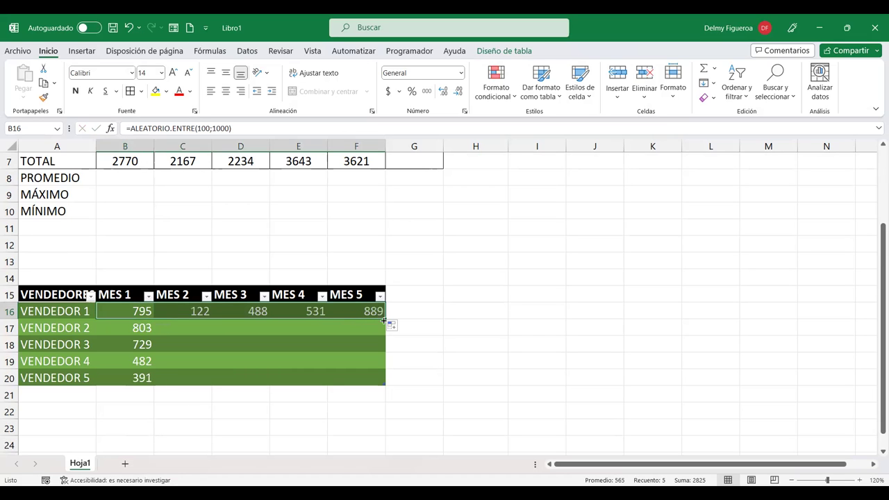
drag(384, 339, 387, 382)
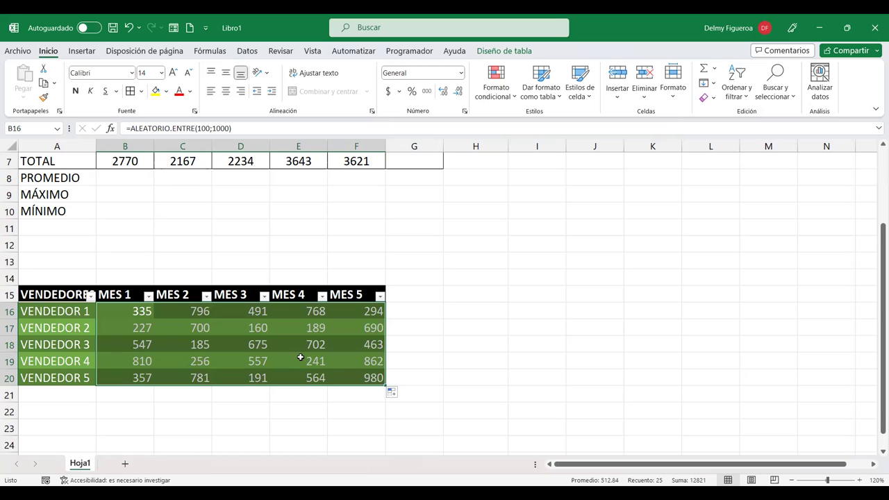
- Replace the MES 1–MES 5 random formulas with their pasted values
key(ctrl+c)
right_click(249, 337)
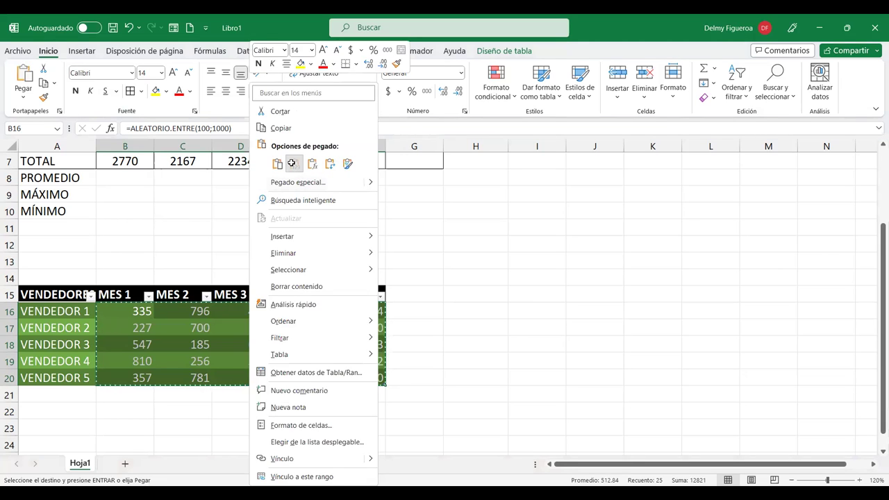
click(292, 164)
click(224, 329)
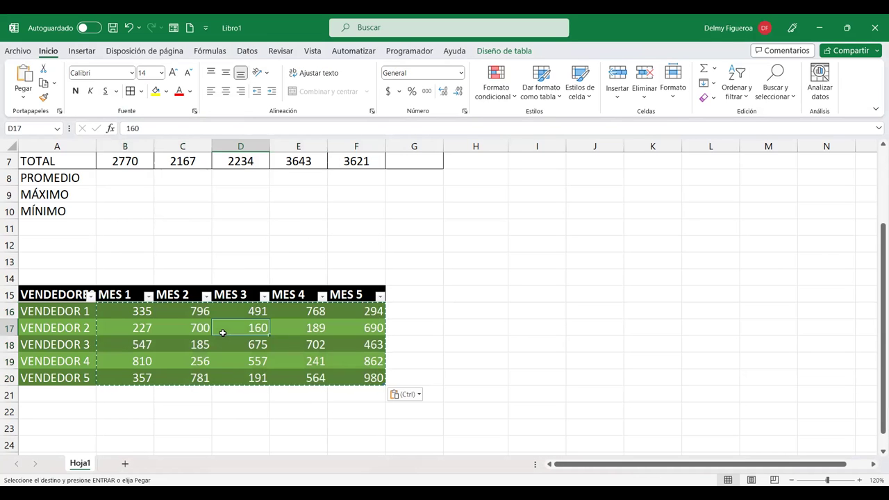
key(Escape)
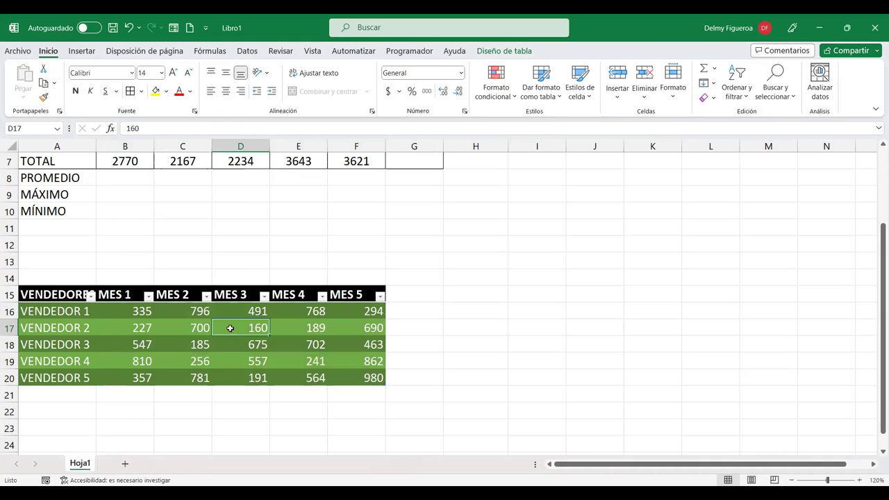
- Add a TOTAL header in G15 to extend the table
click(409, 296)
scroll(474, 322, up, 1)
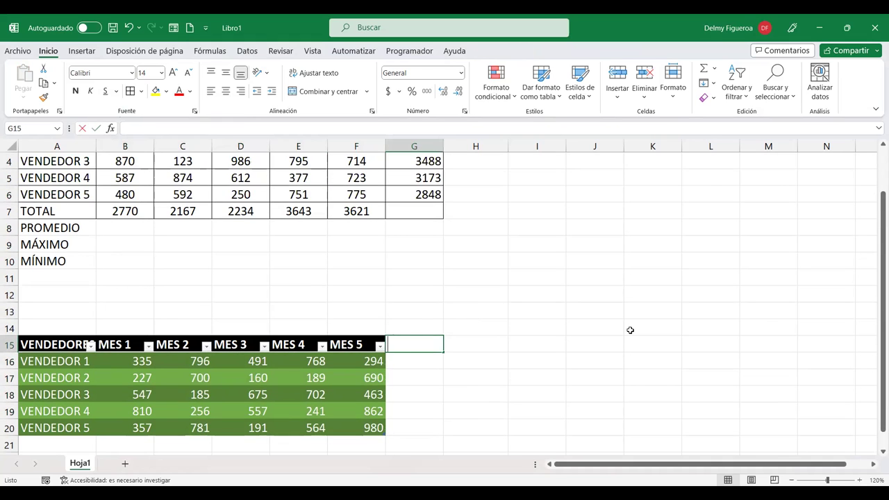
text(TOTAL)
key(Return)
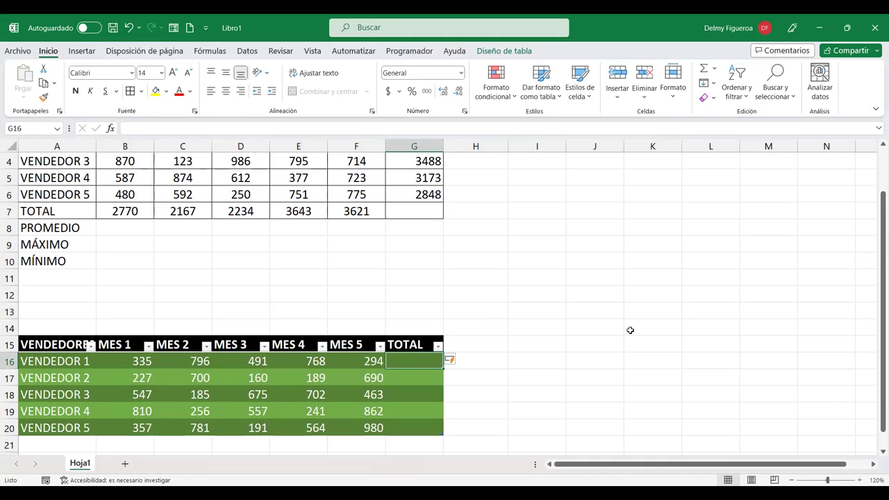
- Fill TOTAL with =SUMA(Tabla1[@[MES 1]:[MES 5]]), giving 2684, 1966, 2572, 2726 and 2873
key(alt+equal)
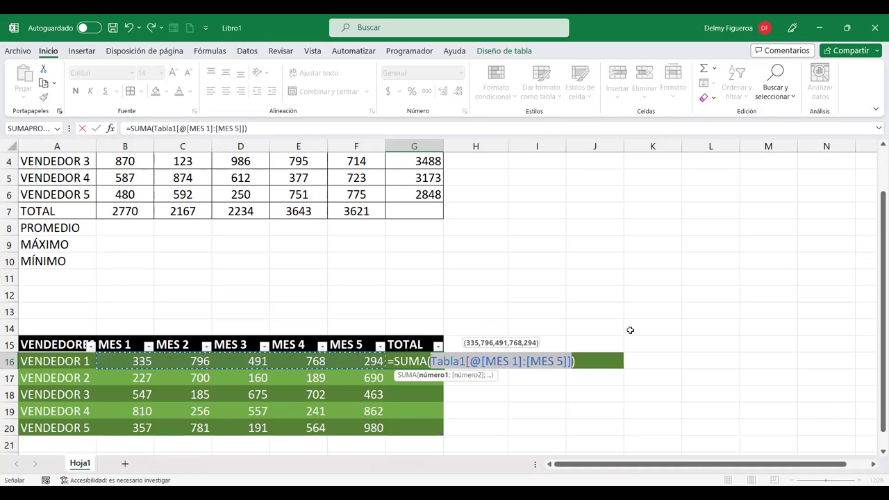
key(Return)
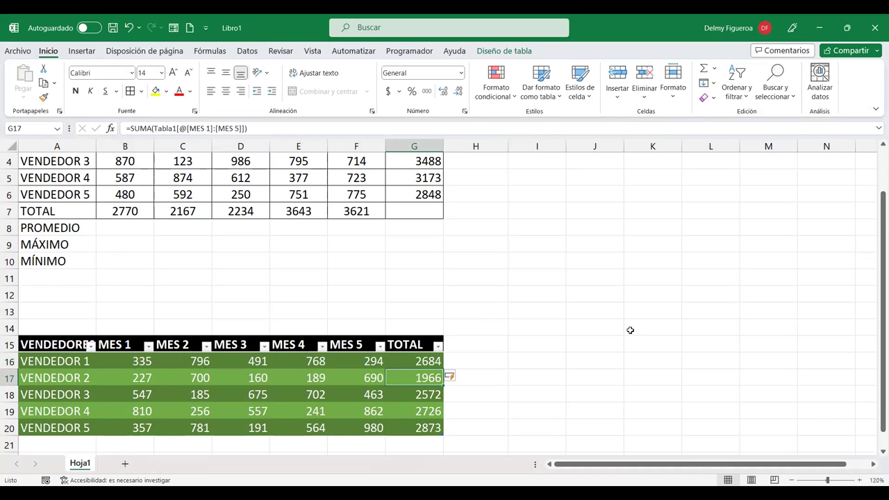
key(ctrl+z)
key(Delete)
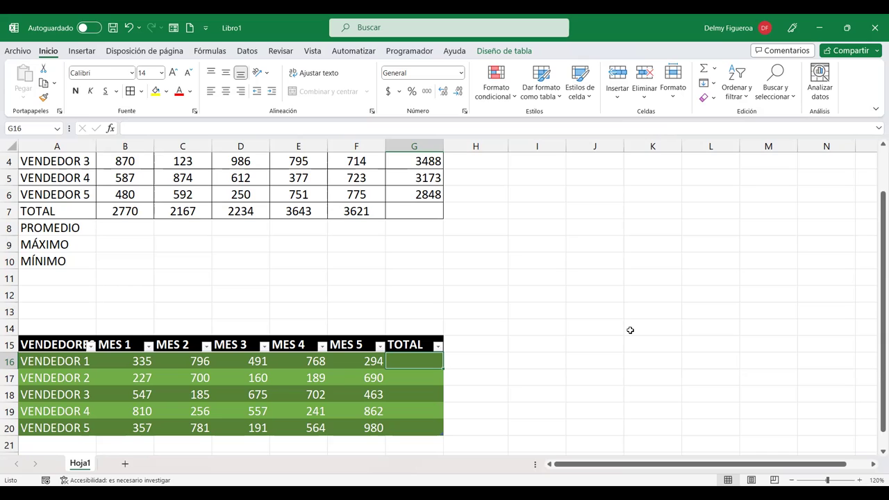
double_click(430, 360)
key(alt+equal)
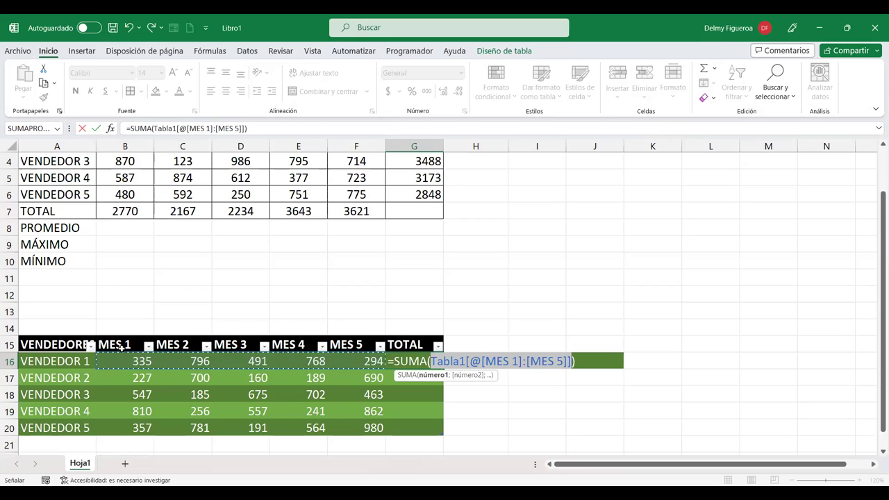
key(Return)
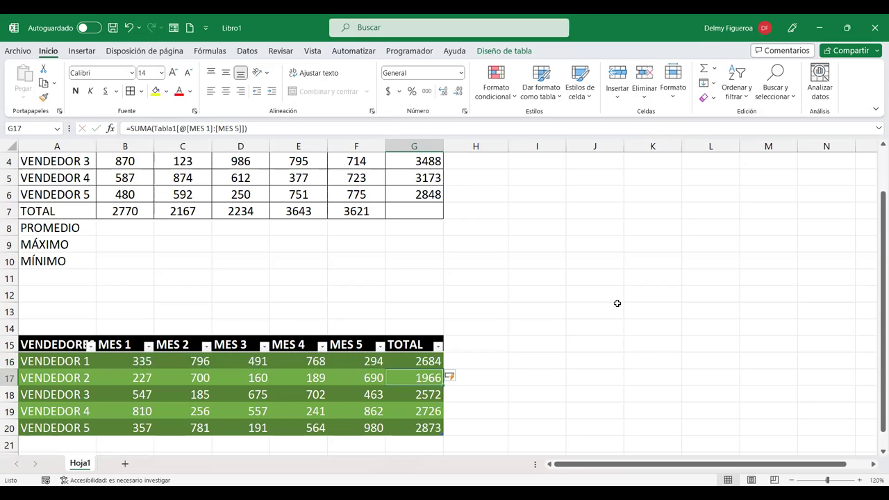
scroll(434, 366, down, 1)
scroll(434, 366, down, 2)
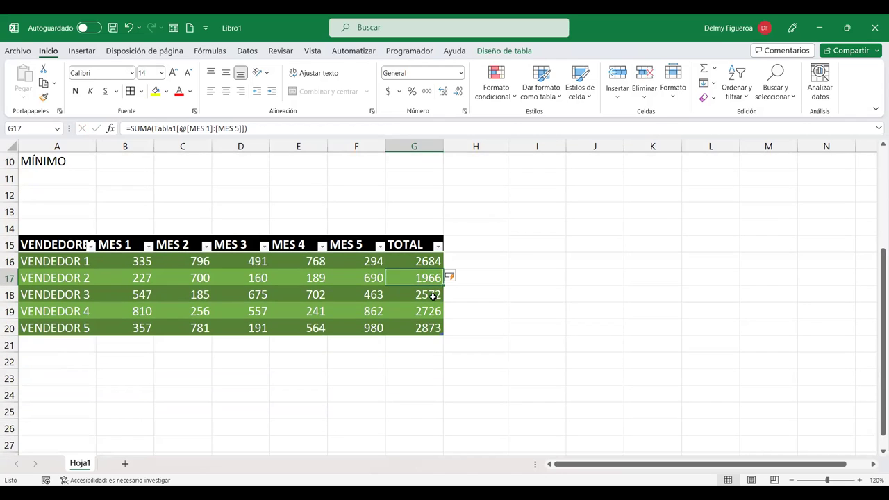
click(433, 296)
click(428, 313)
click(420, 329)
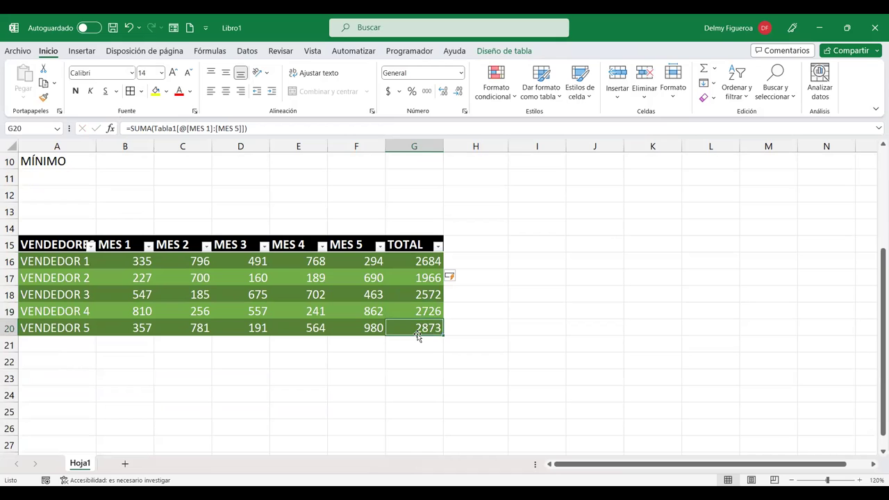
click(417, 257)
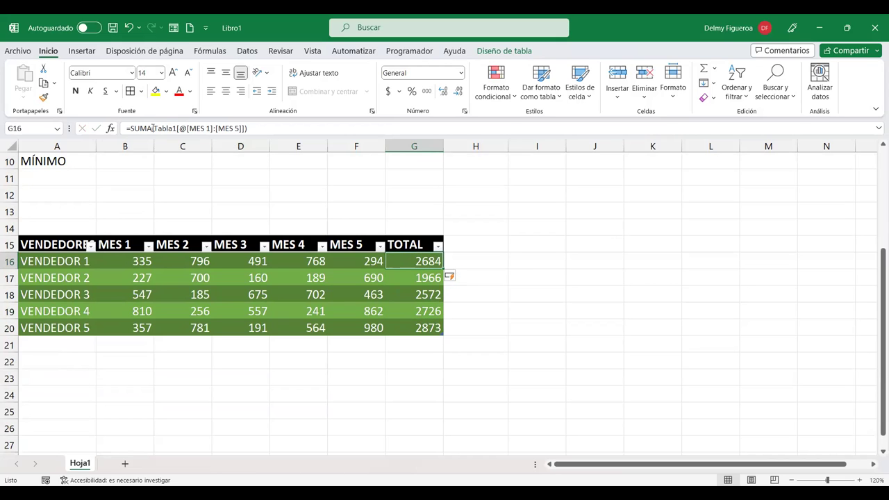
key(Down)
key(Down)
key(Down)
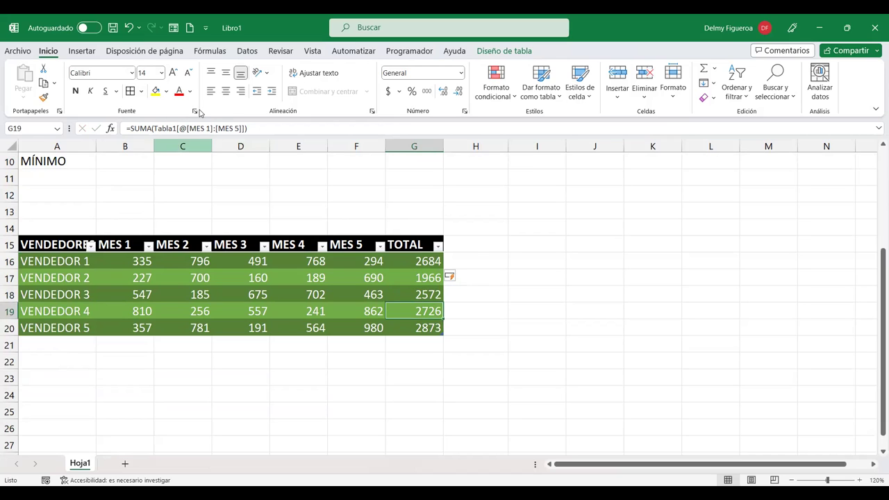
key(Down)
key(Up)
key(Up)
key(Up)
key(Up)
key(Down)
key(Down)
key(Down)
key(Down)
key(Up)
key(Up)
key(Up)
key(Up)
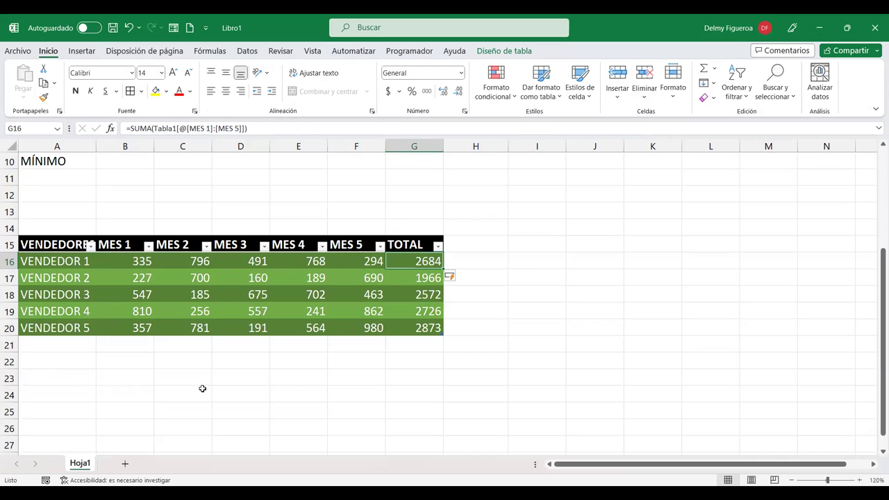
- Enter a MÍNIMO header in H15 so the table widens to column H
click(473, 249)
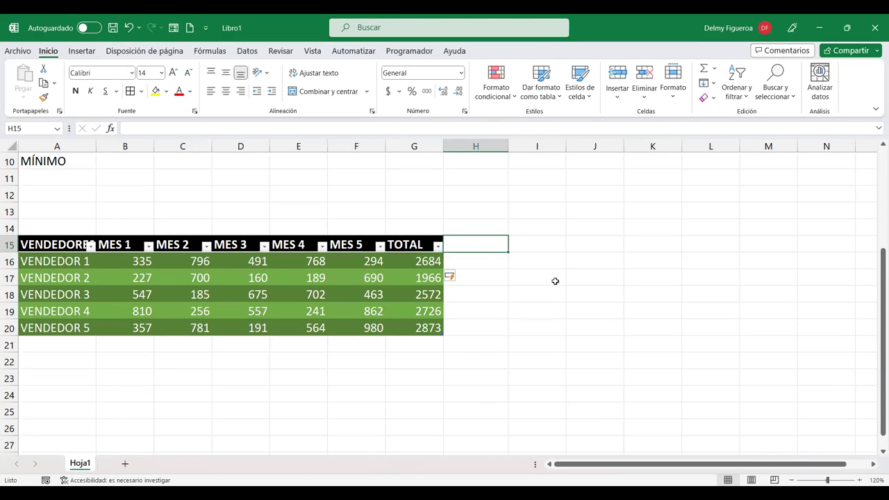
text(MÍ)
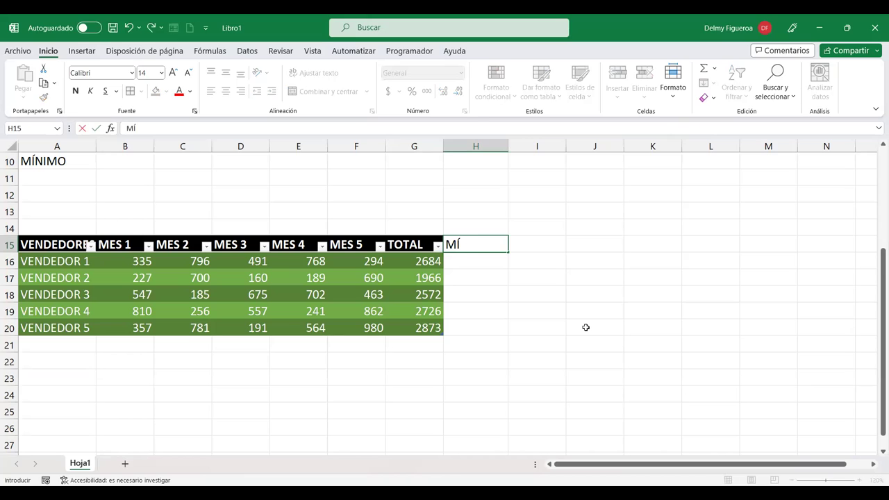
text(NIM)
text(O)
key(Return)
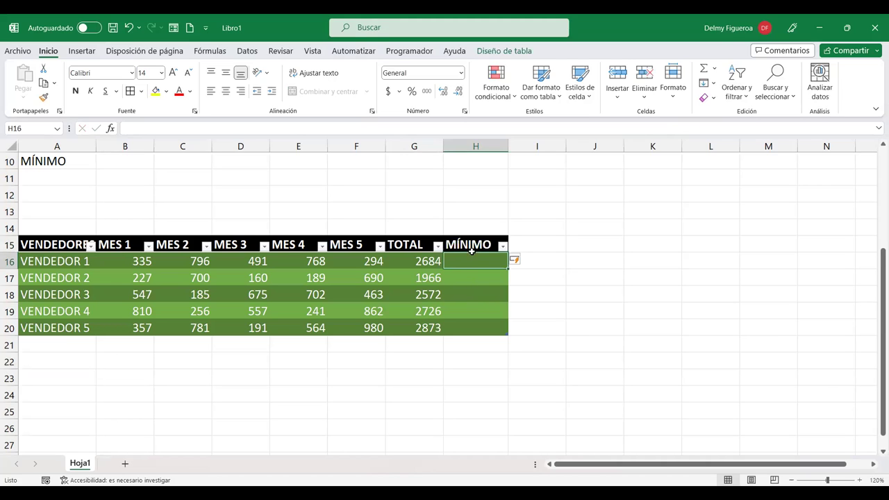
scroll(500, 271, up, 3)
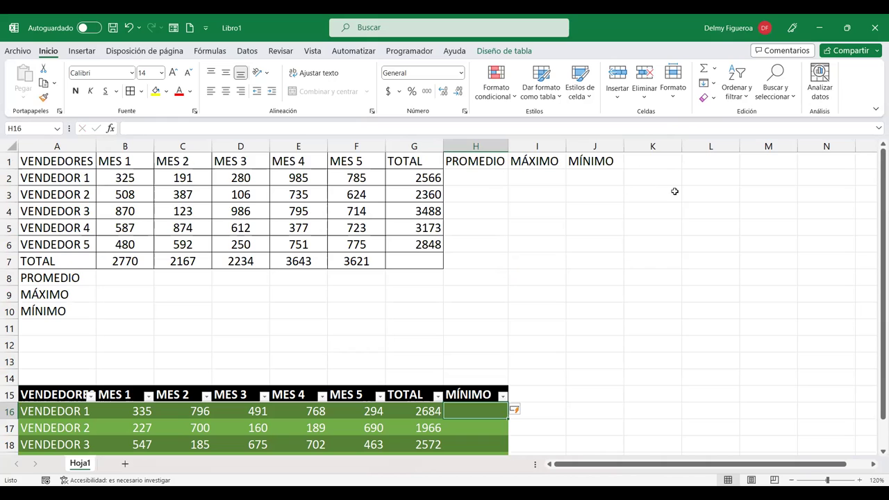
scroll(605, 224, down, 2)
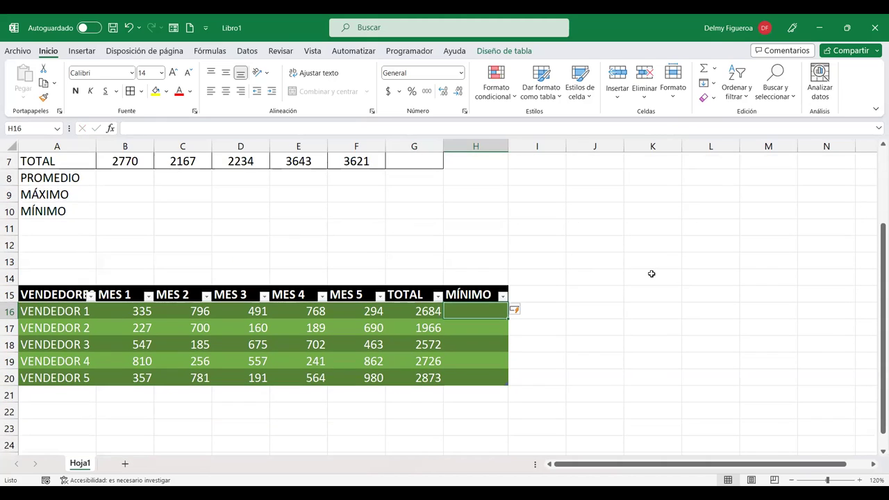
- Fill MÍNIMO with =MIN(Tabla1[@[MES 1]:[MES 5]]), giving 294, 160, 185, 241 and 191
text(=MIN)
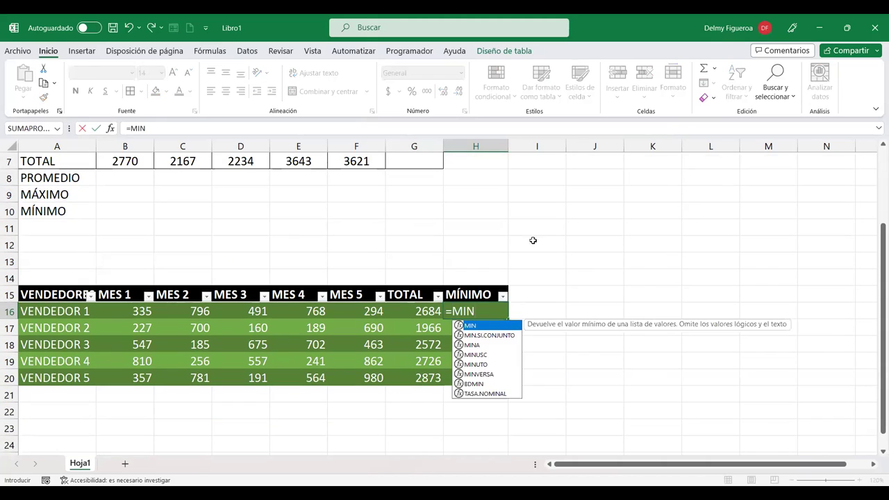
double_click(481, 326)
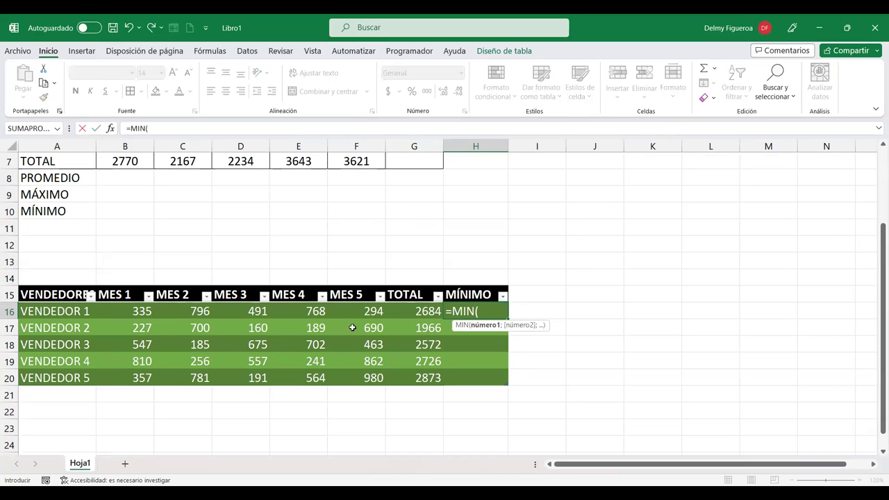
drag(129, 312, 207, 311)
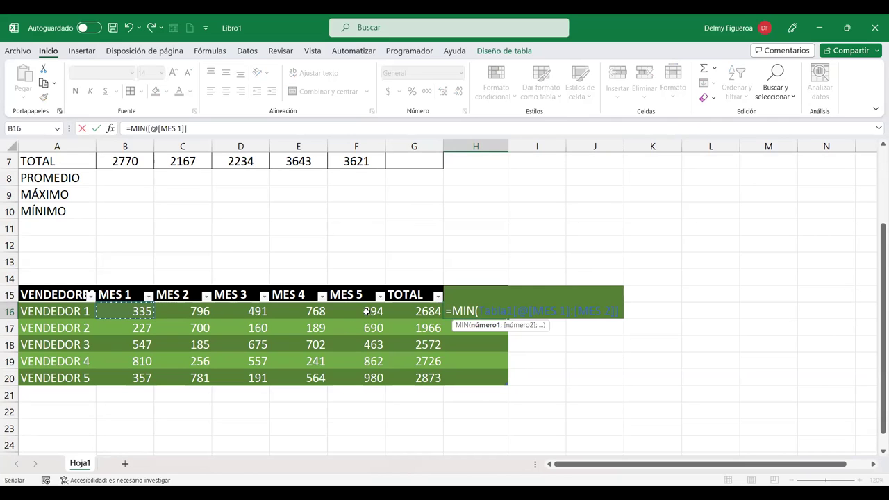
drag(366, 311, 366, 311)
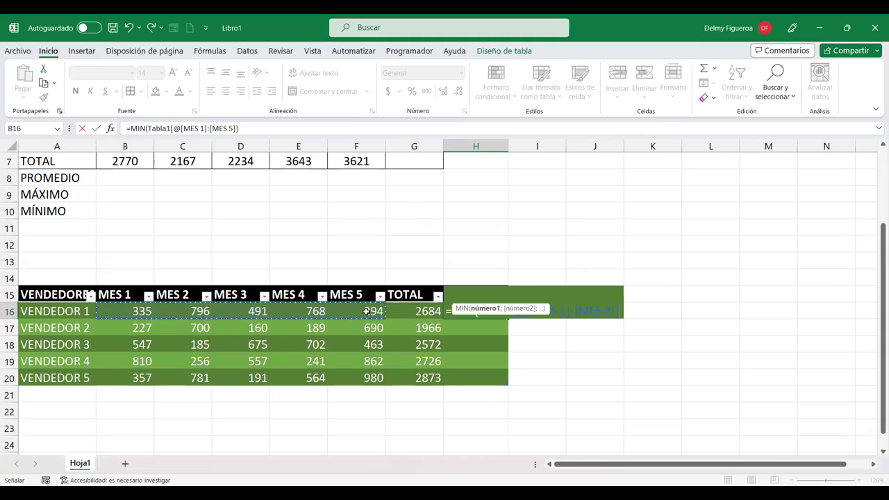
key(Return)
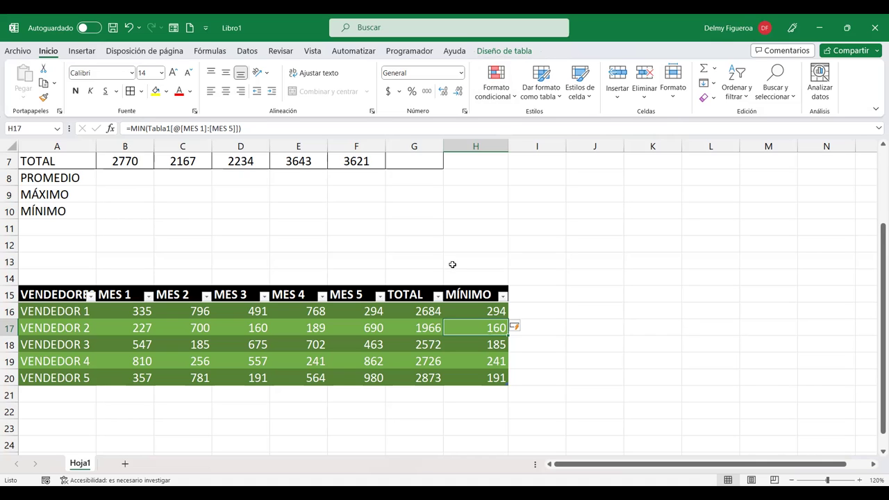
scroll(452, 264, up, 2)
click(369, 195)
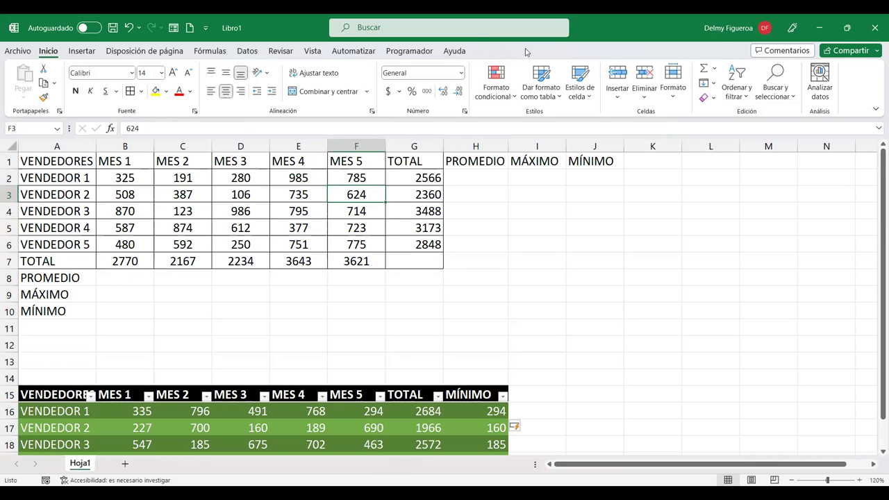
scroll(402, 266, down, 1)
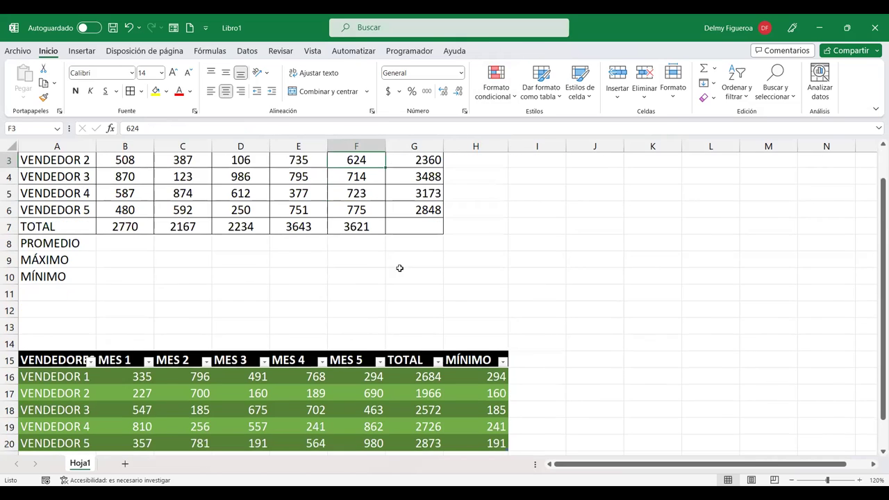
click(400, 375)
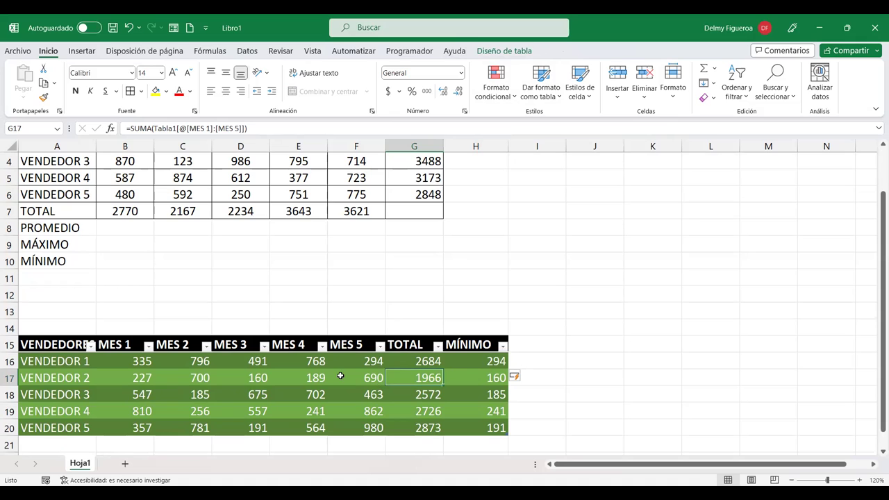
- Confirm the table is named Tabla1 in the Name Box list, then select its Nombre de la tabla field
click(511, 51)
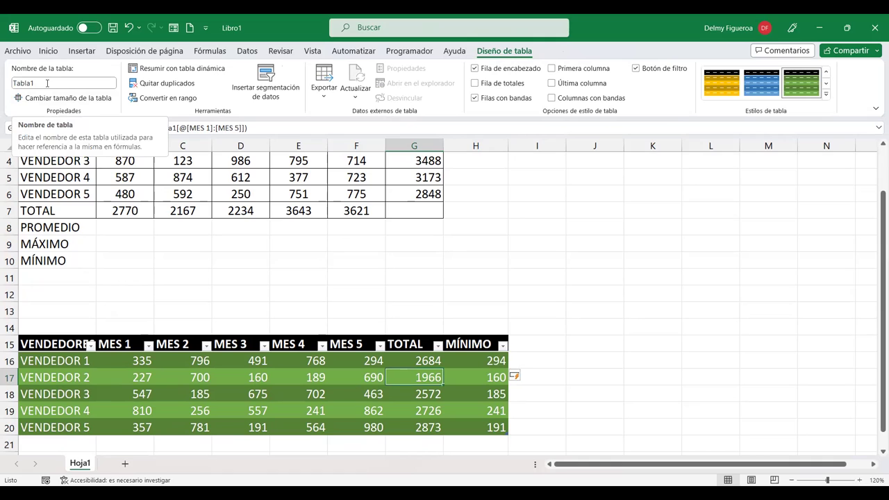
click(47, 83)
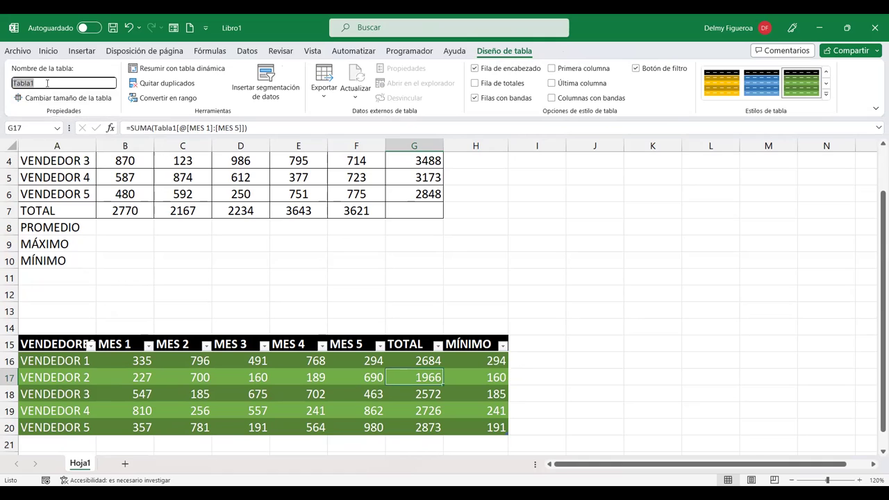
click(58, 130)
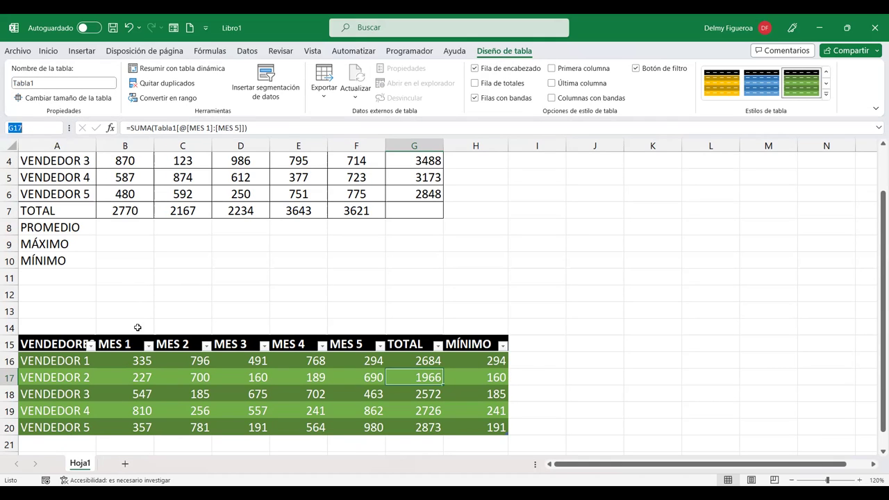
click(132, 360)
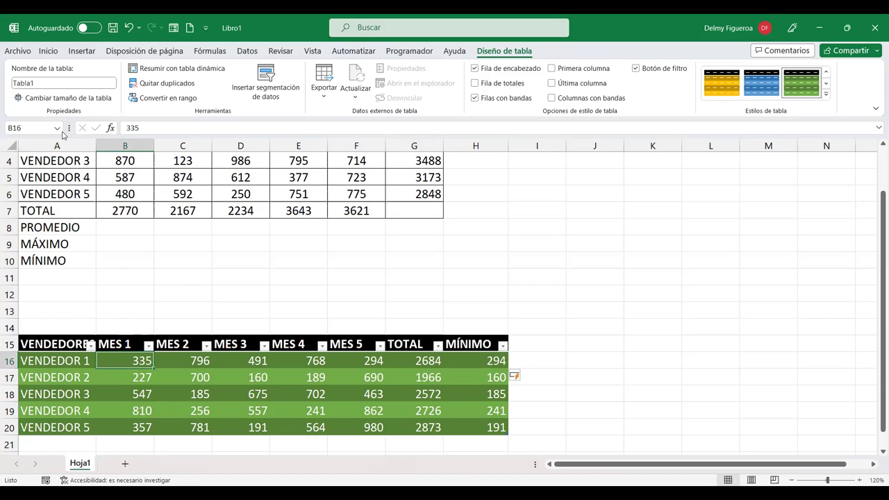
click(58, 132)
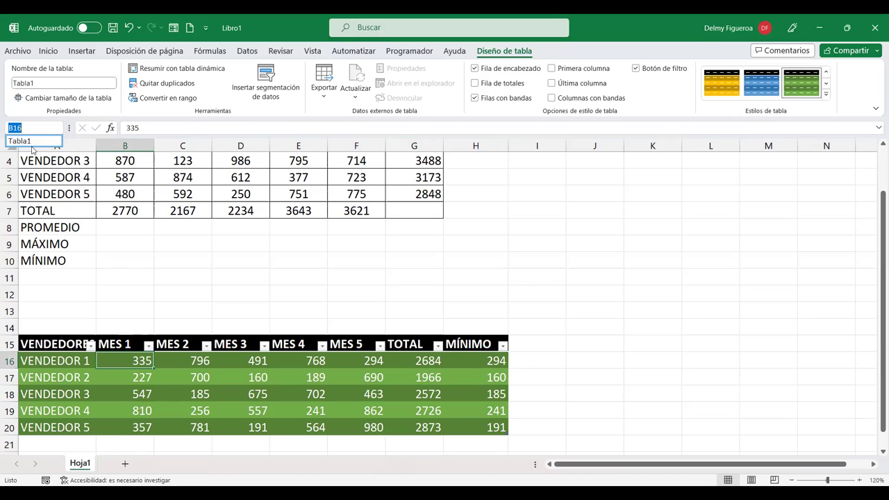
click(597, 230)
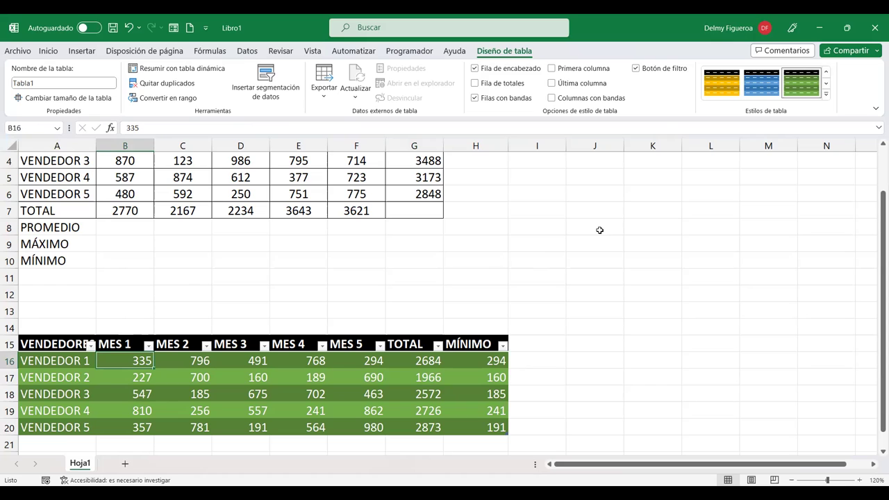
click(595, 227)
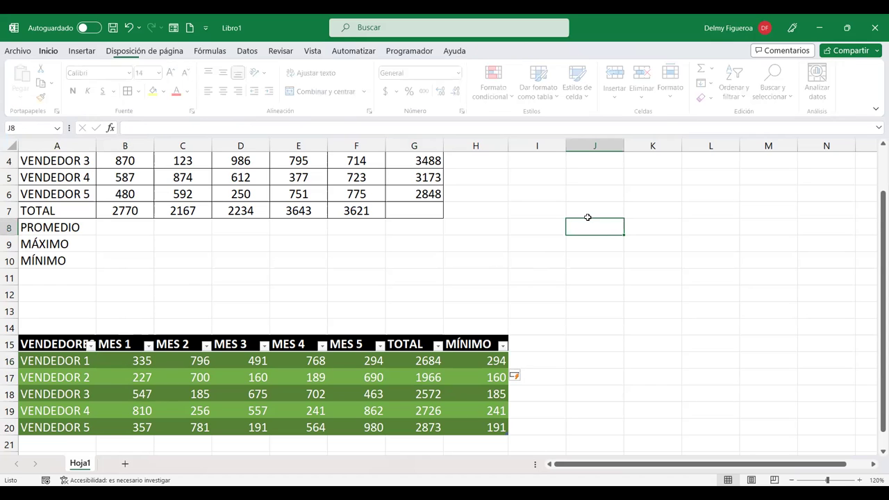
click(59, 128)
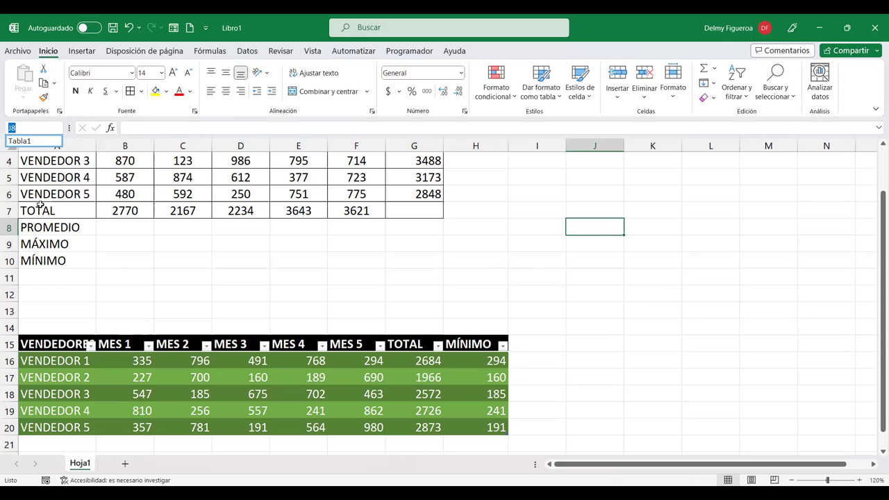
click(19, 142)
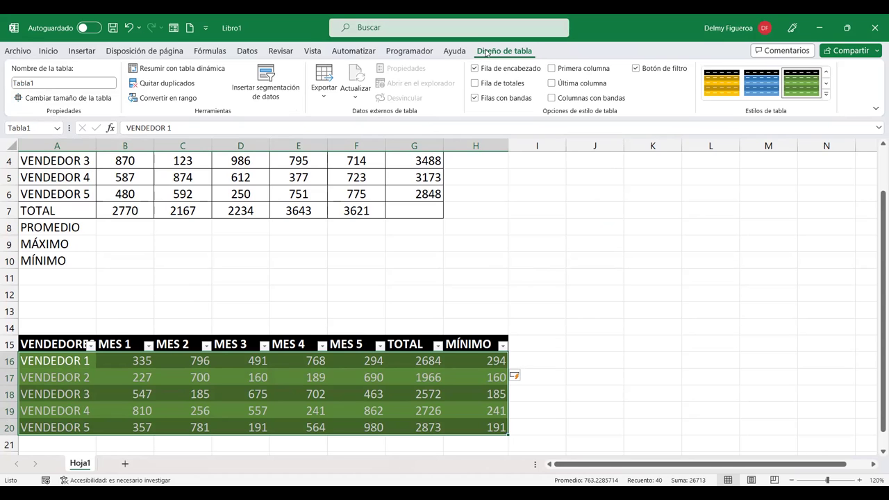
click(47, 83)
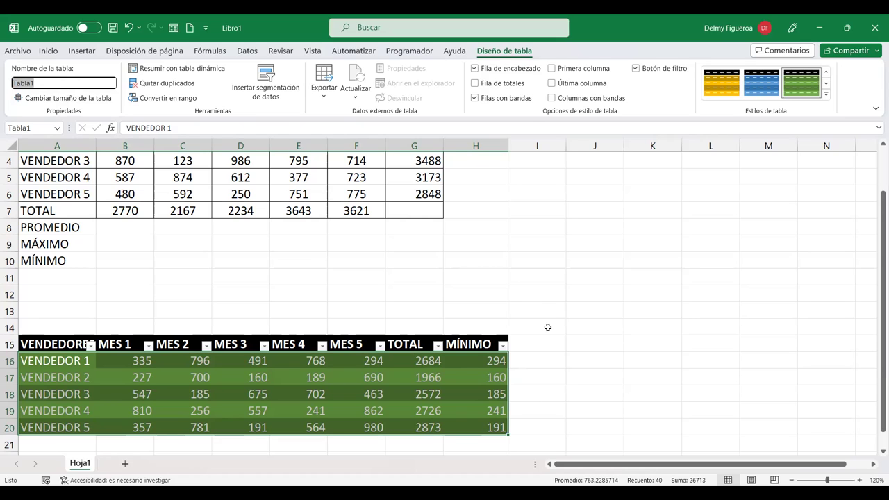
- Rename the table to VENTAS and check the MIN and TOTAL formulas now reference it
text(VE)
key(Return)
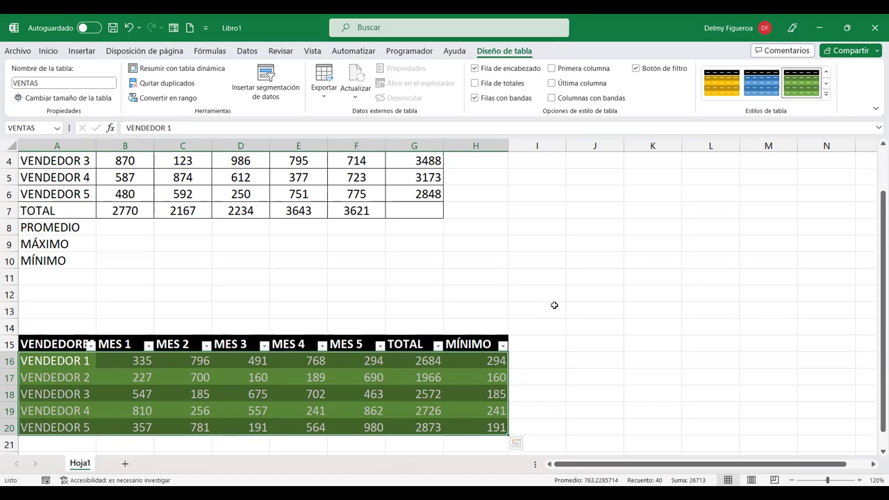
click(476, 377)
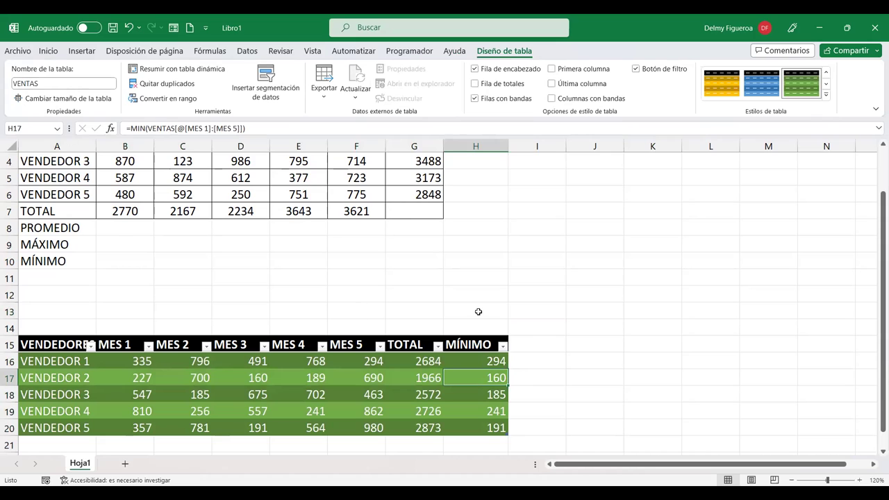
click(138, 361)
click(59, 379)
click(226, 392)
click(319, 384)
click(416, 377)
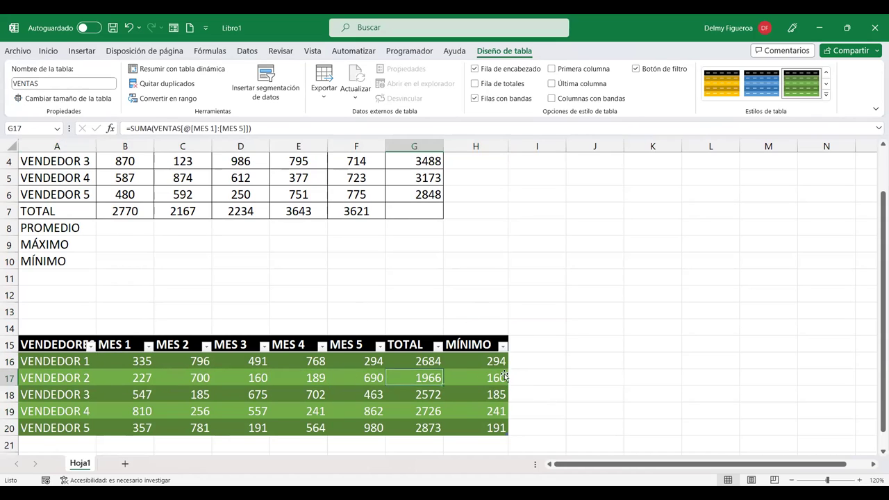
- Verify VENTAS appears in the Name Box list of defined names
key(Right)
key(Down)
key(Left)
key(Left)
key(Left)
key(Left)
key(Left)
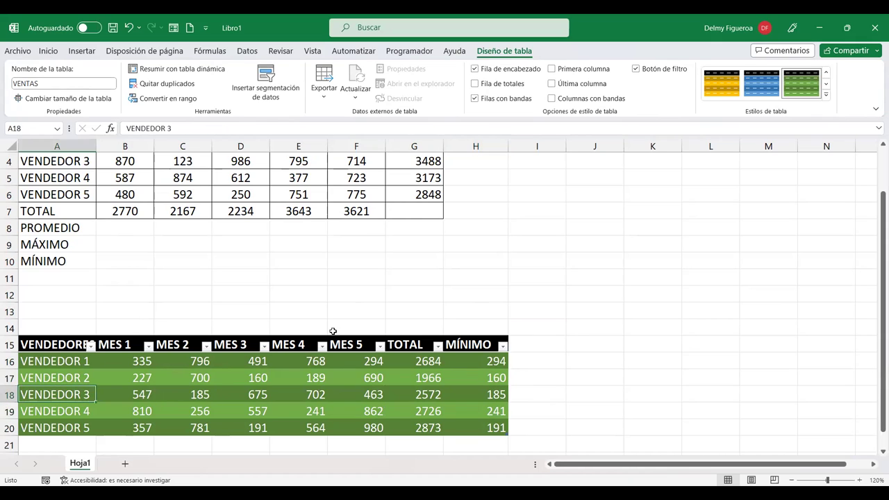
click(351, 373)
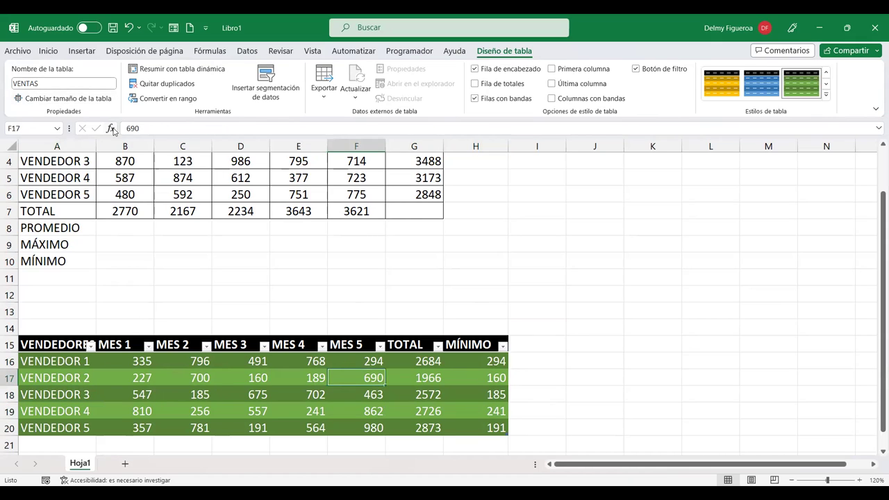
click(58, 129)
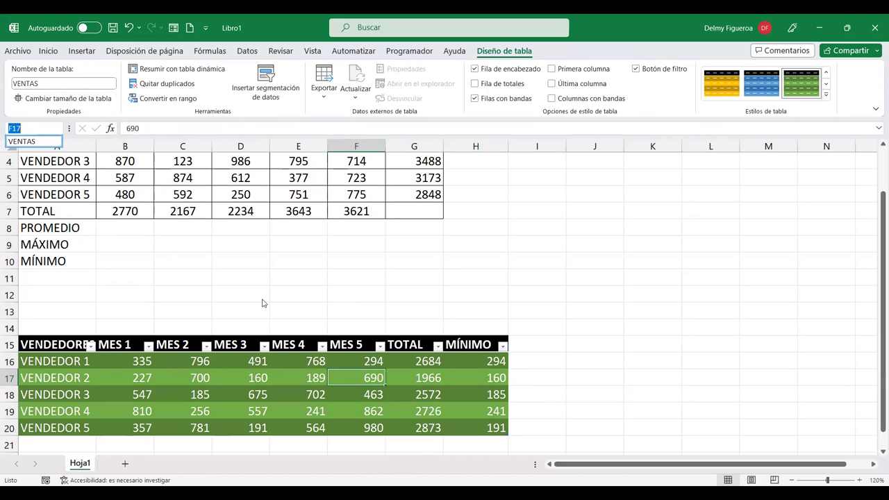
click(366, 368)
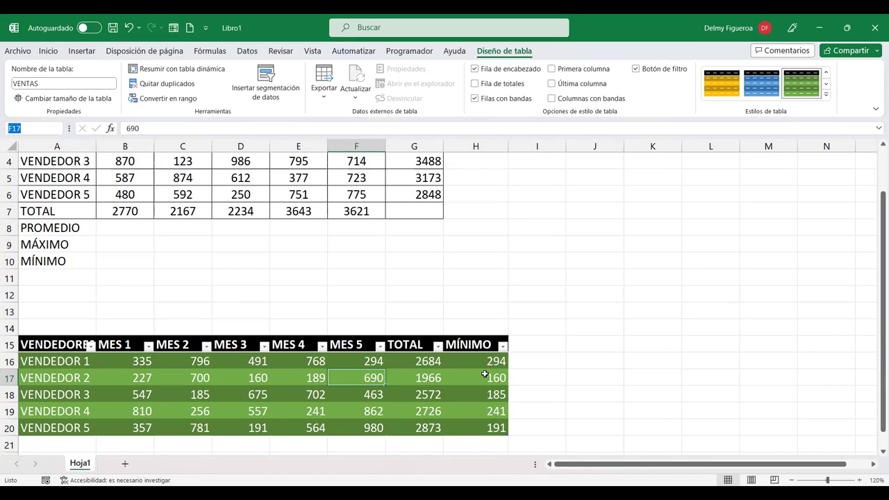
click(486, 376)
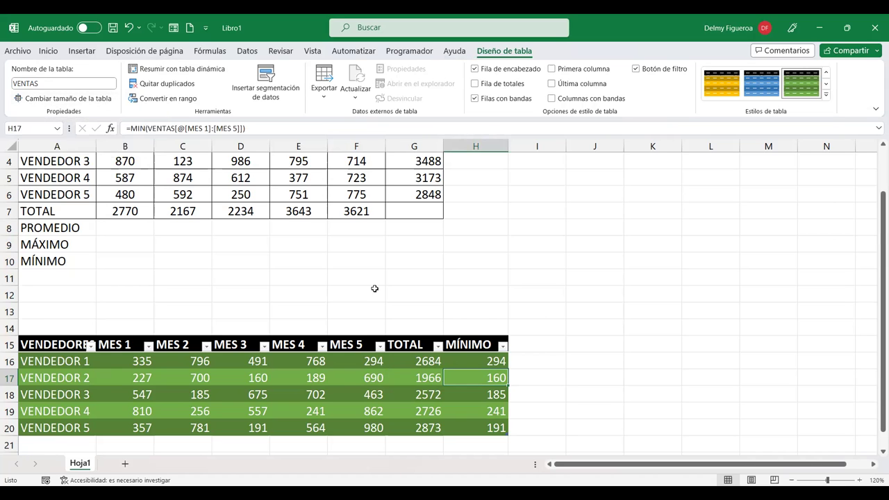
scroll(375, 291, down, 2)
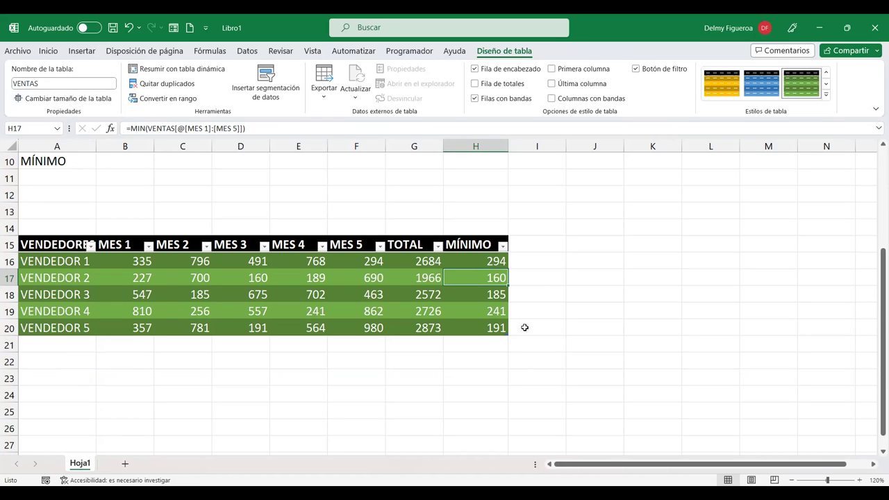
ctrl+scroll(524, 328, up, 5)
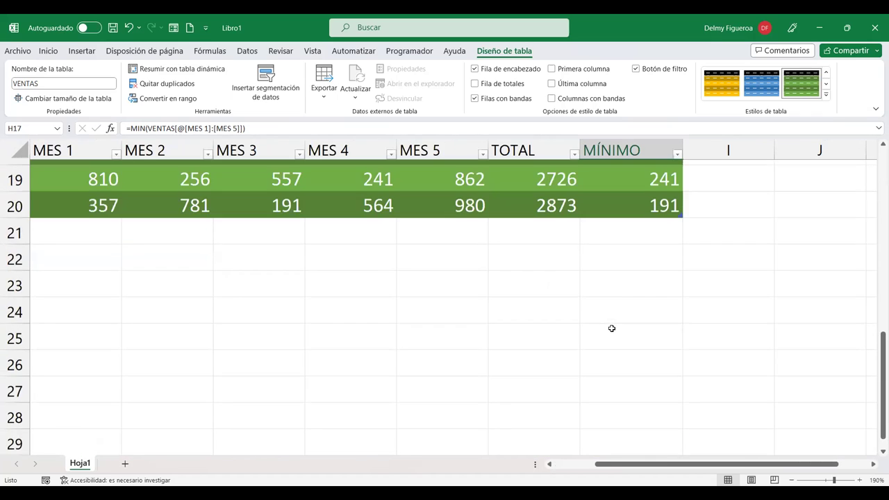
scroll(611, 328, up, 2)
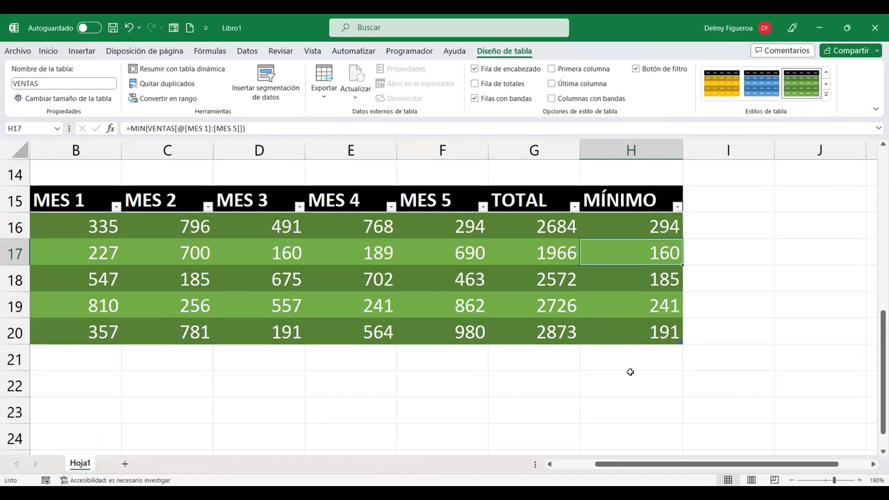
ctrl+scroll(536, 324, down, 1)
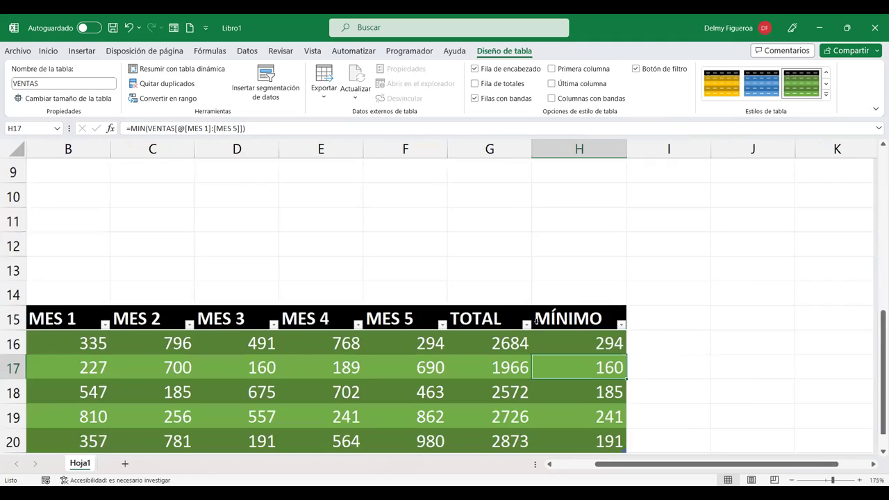
ctrl+scroll(537, 321, down, 2)
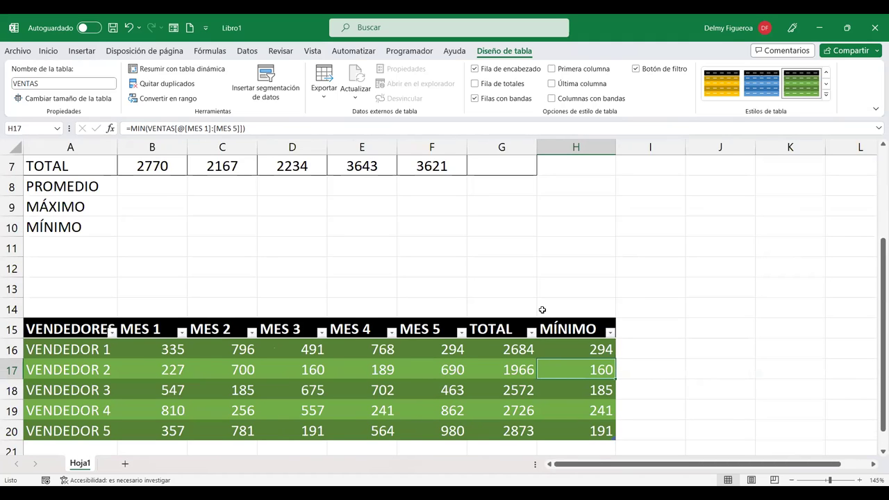
ctrl+scroll(542, 310, down, 2)
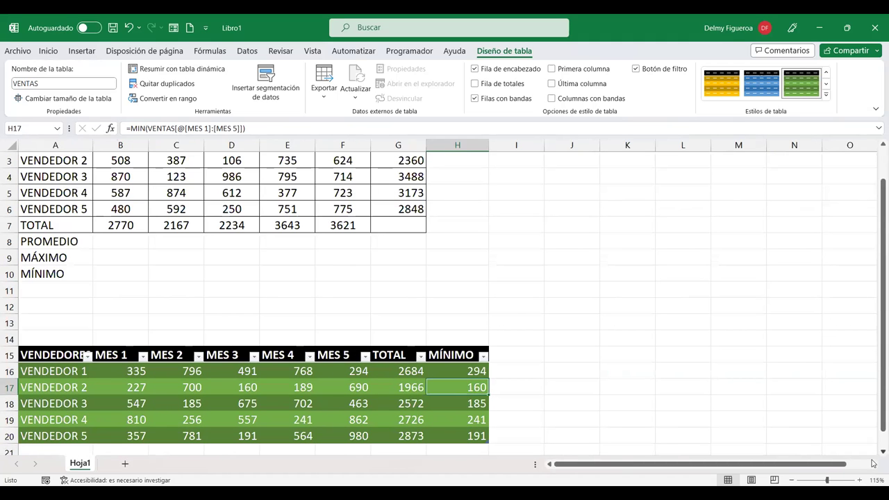
click(861, 481)
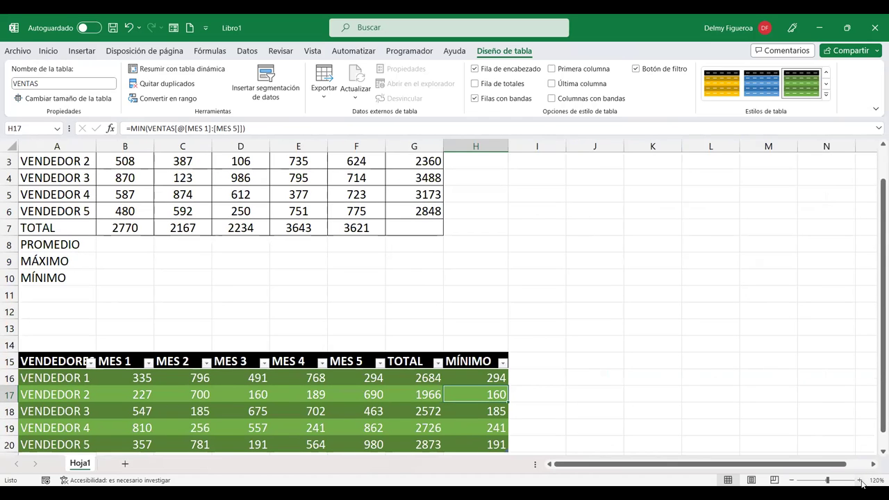
key(ctrl+Home)
scroll(631, 306, down, 1)
scroll(330, 318, down, 1)
click(293, 322)
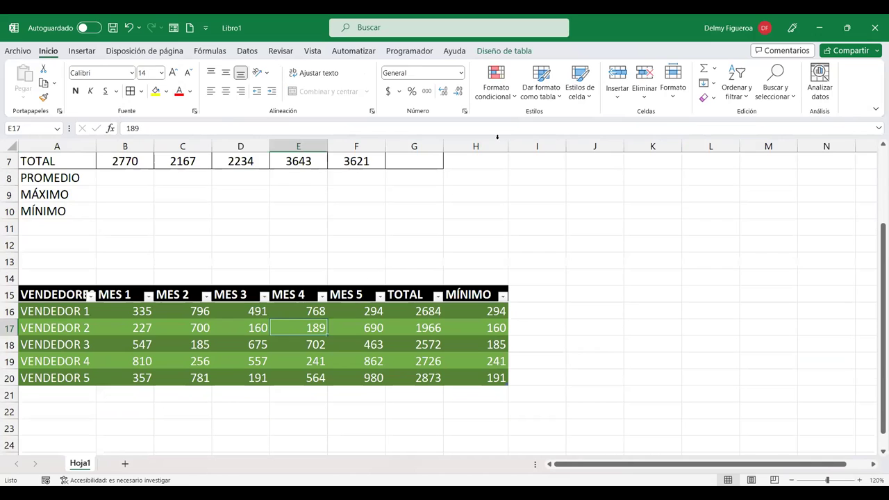
- Apply the 'Verde claro, Estilo de tabla medio 28' style to the VENTAS table
click(505, 52)
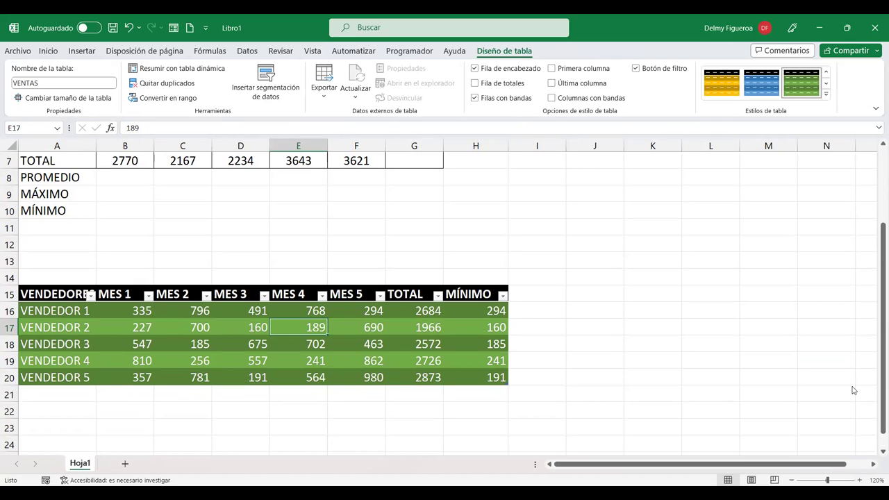
click(827, 97)
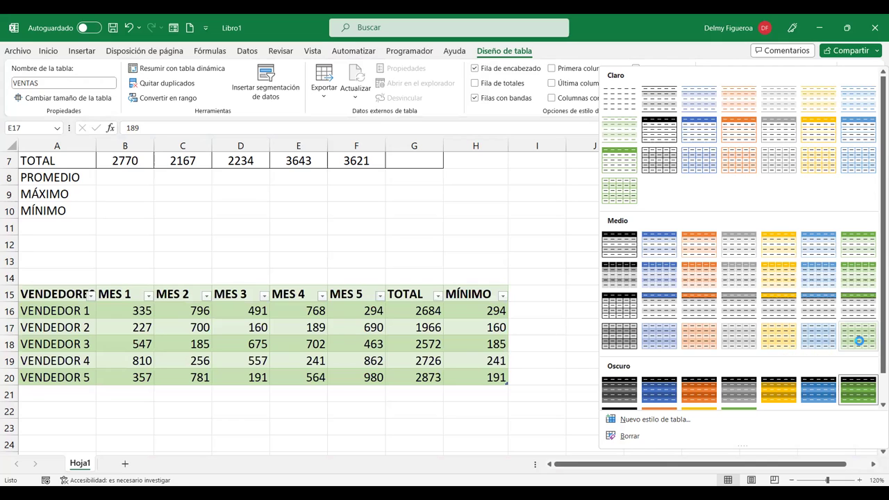
click(451, 361)
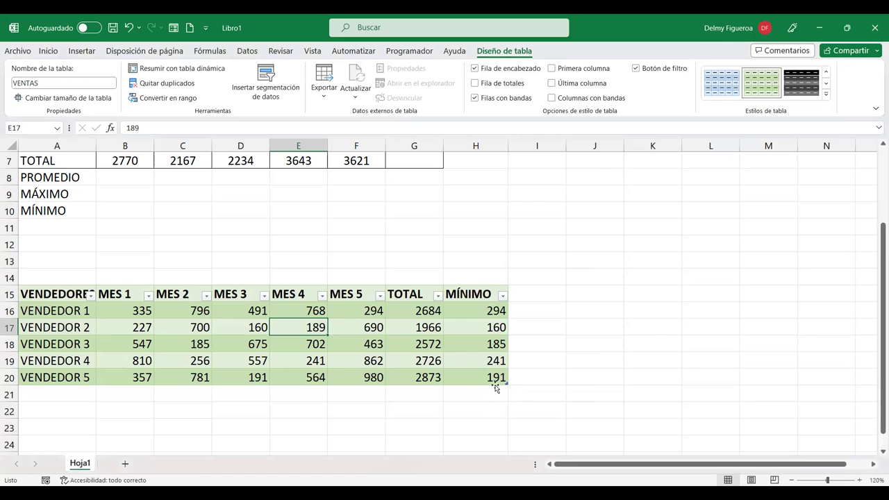
click(65, 103)
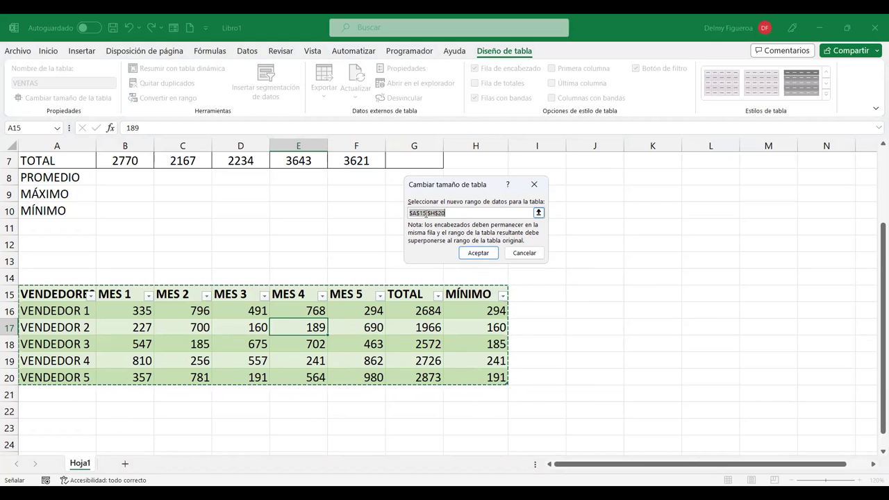
click(79, 297)
shift+click(651, 431)
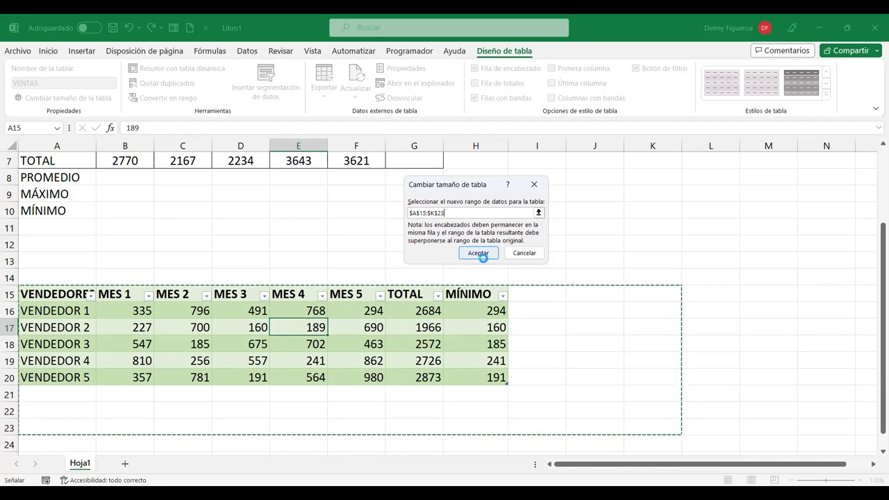
click(480, 255)
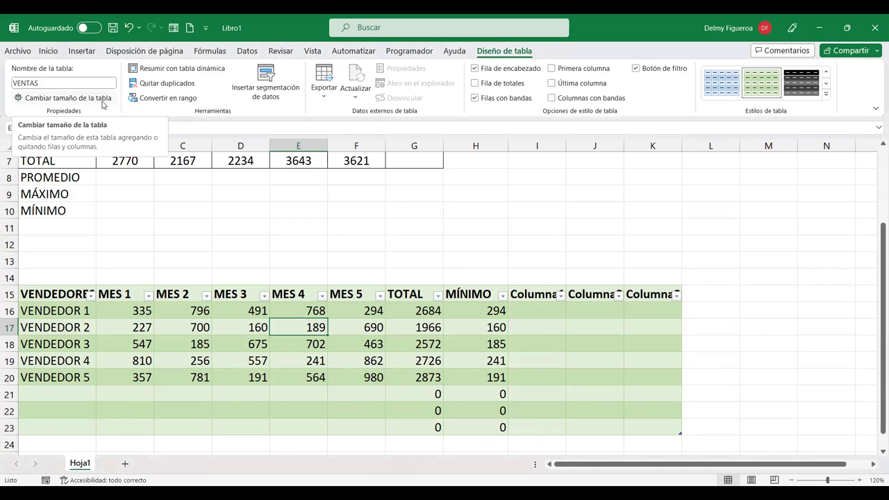
key(ctrl+z)
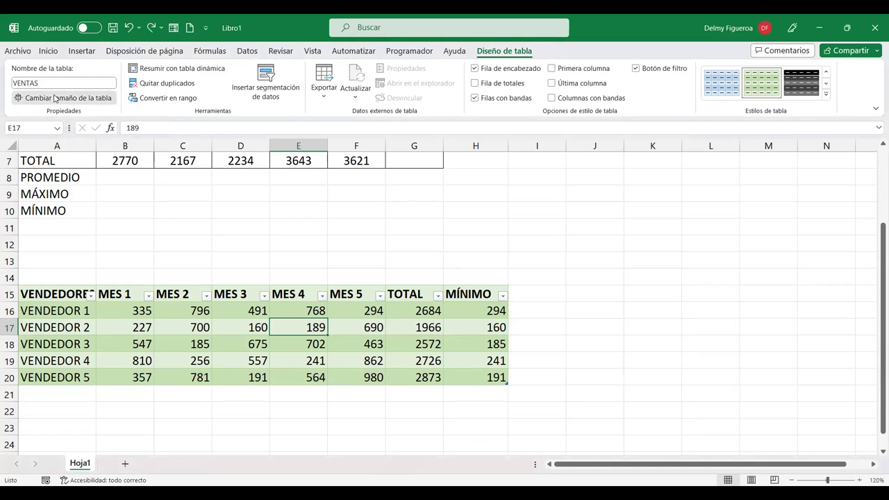
click(55, 98)
click(72, 294)
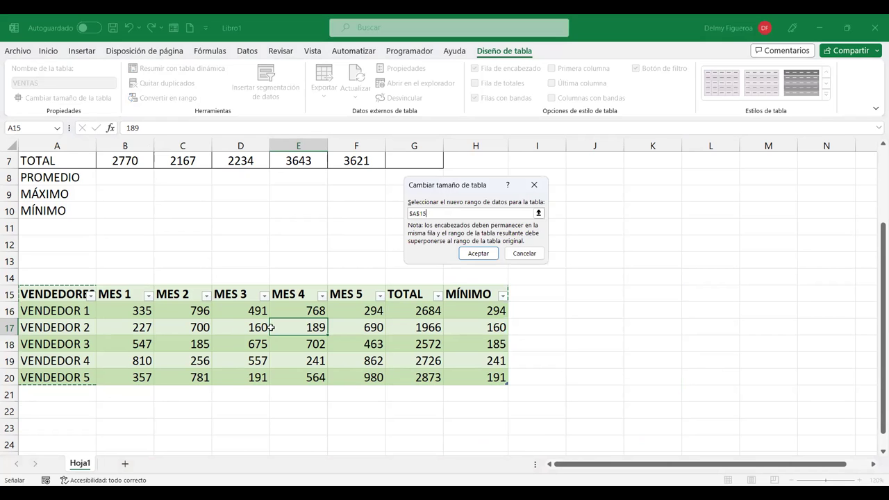
shift+click(238, 339)
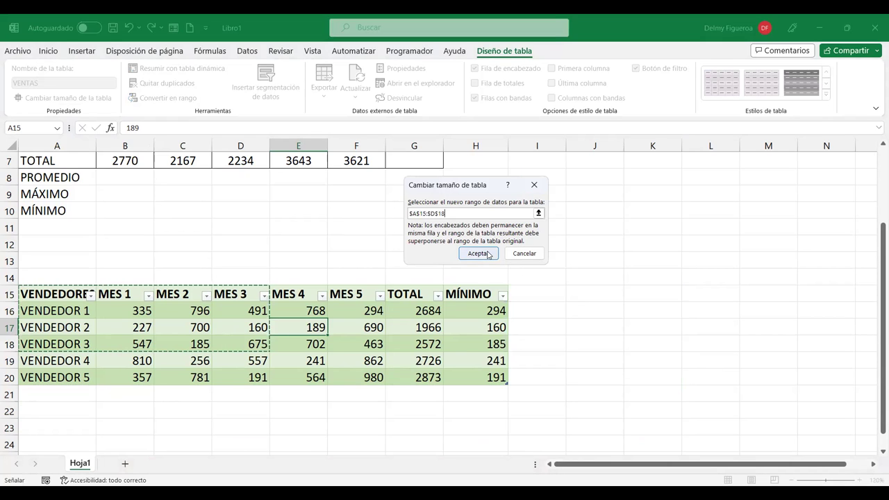
click(478, 253)
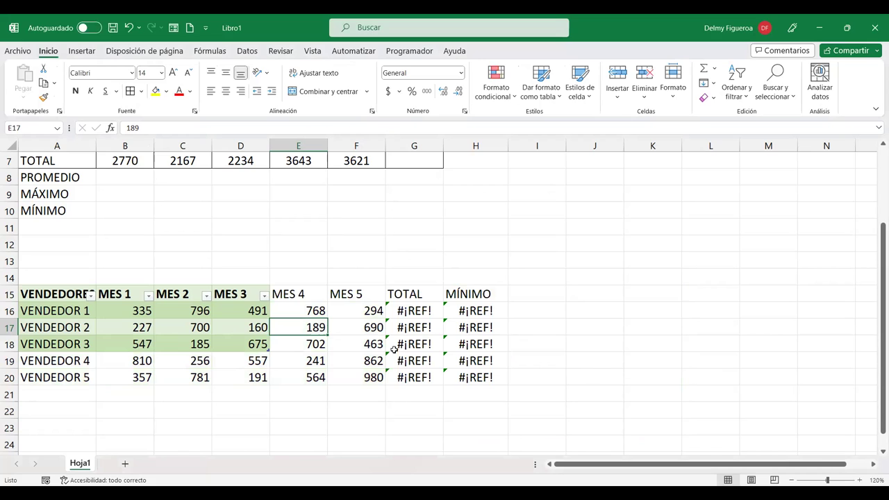
click(423, 310)
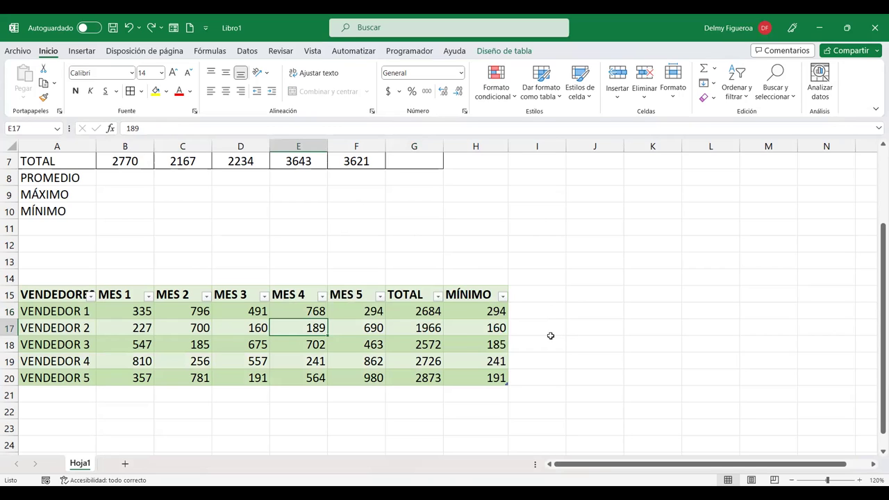
click(477, 56)
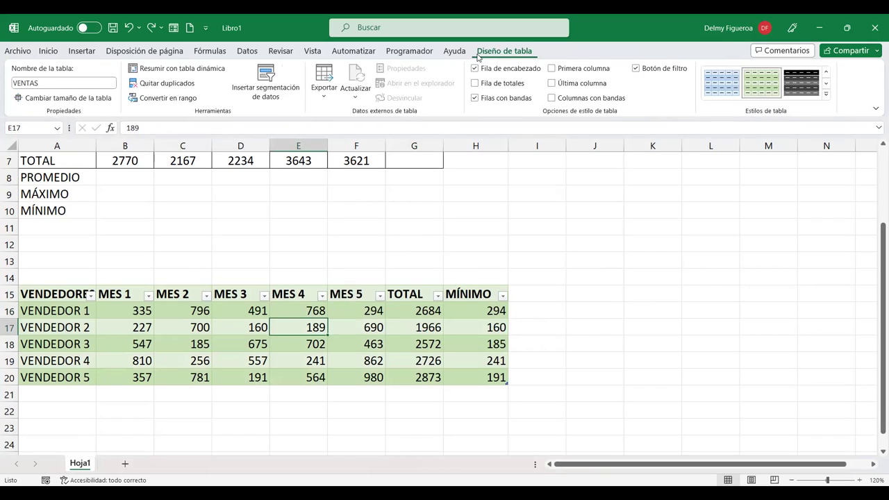
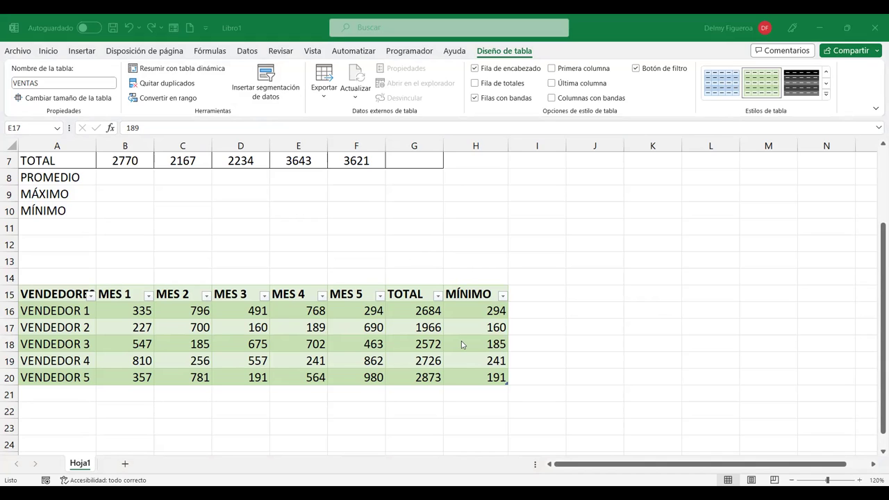
- Summarize the VENTAS table into an empty pivot table on a new sheet, Hoja2
click(542, 292)
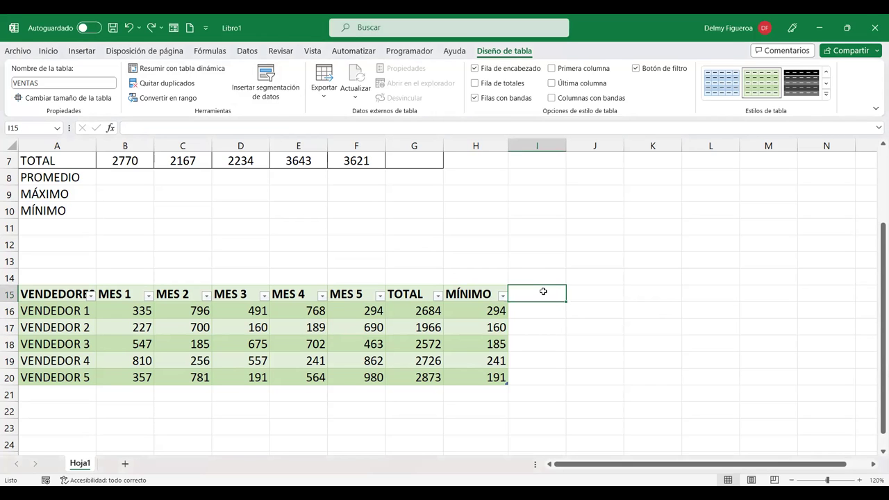
click(492, 315)
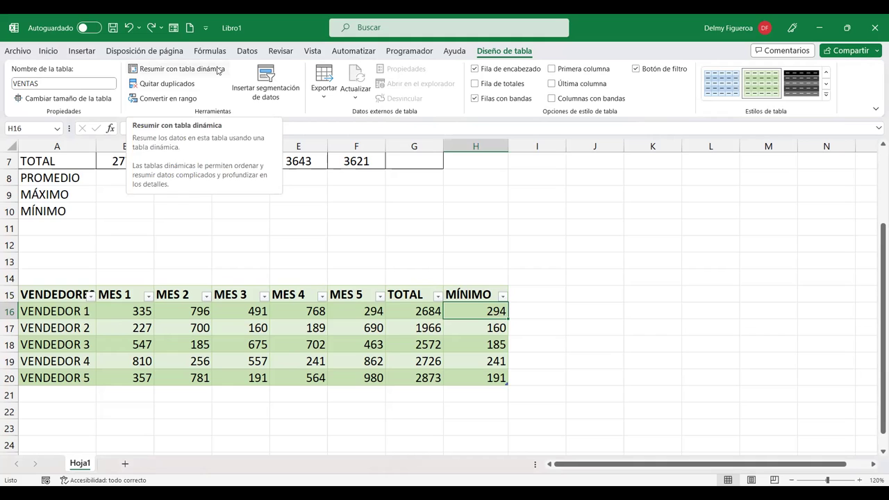
click(219, 71)
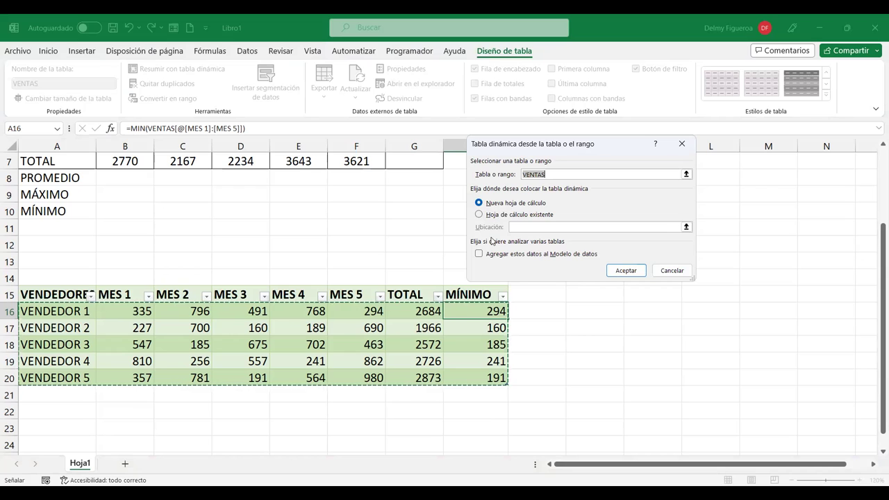
click(635, 271)
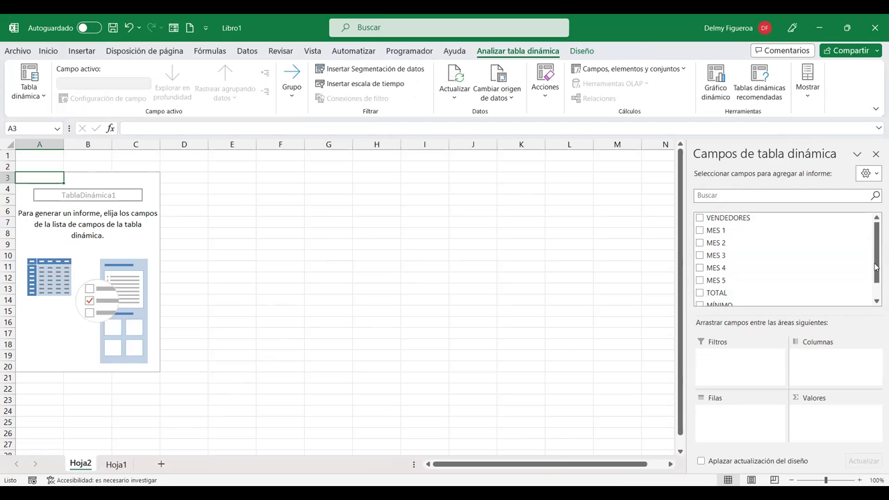
- Make the pivot list each VENDEDOR with Suma de MÍNIMO, after briefly trying TOTAL
scroll(797, 289, down, 1)
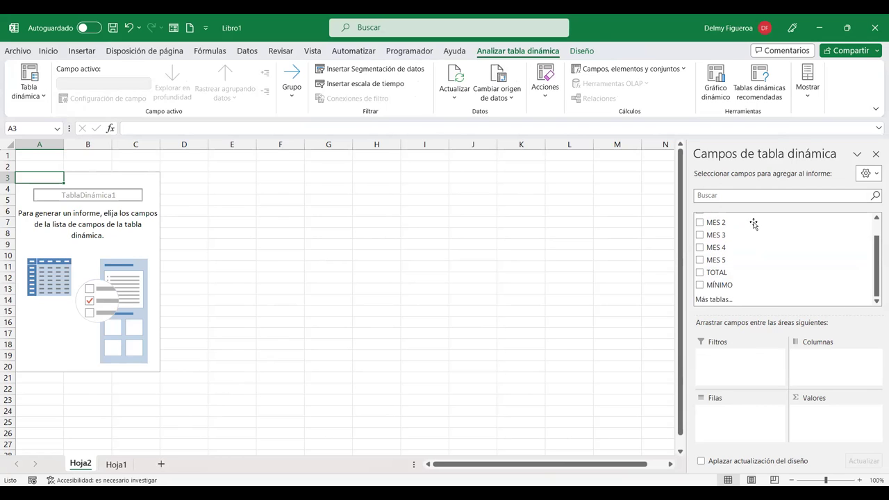
drag(876, 282, 875, 236)
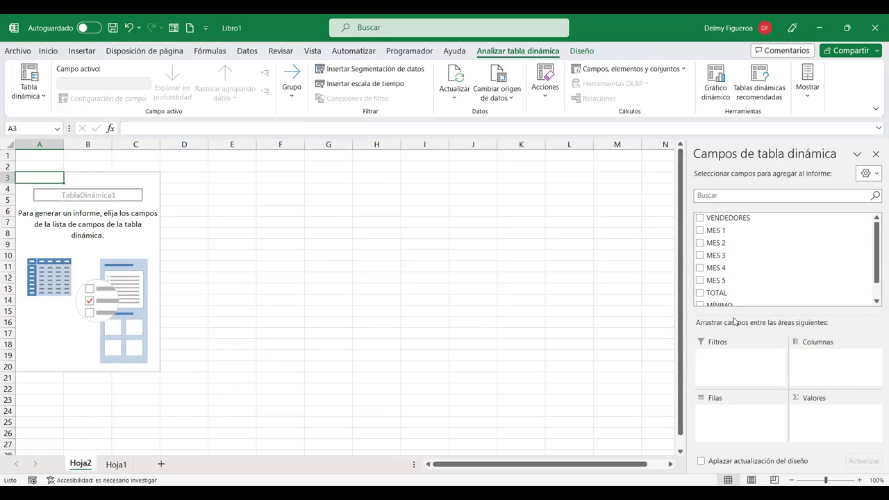
click(700, 218)
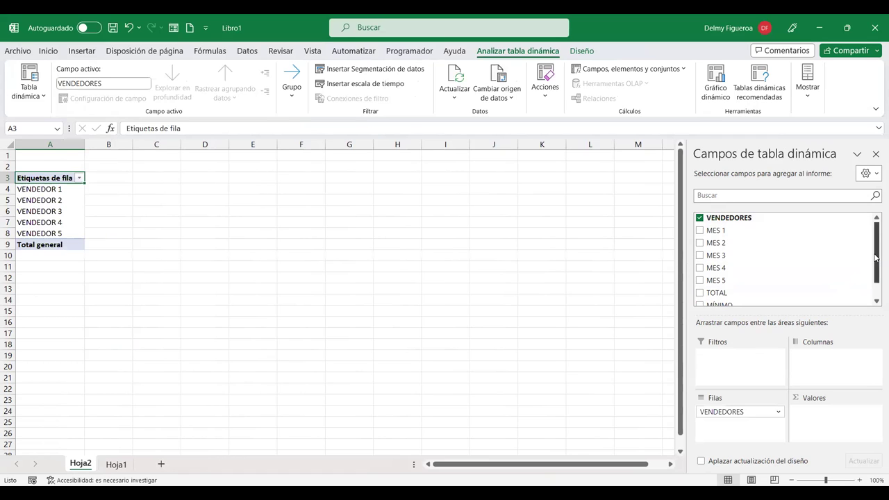
click(875, 287)
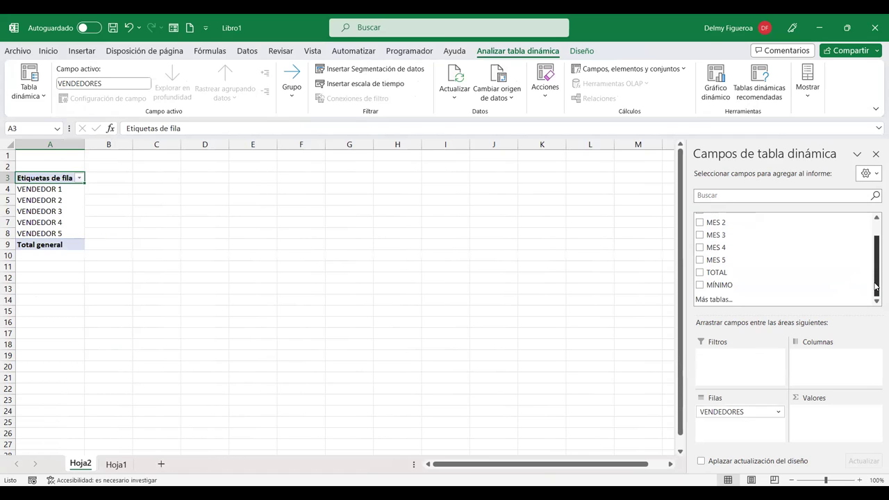
click(700, 272)
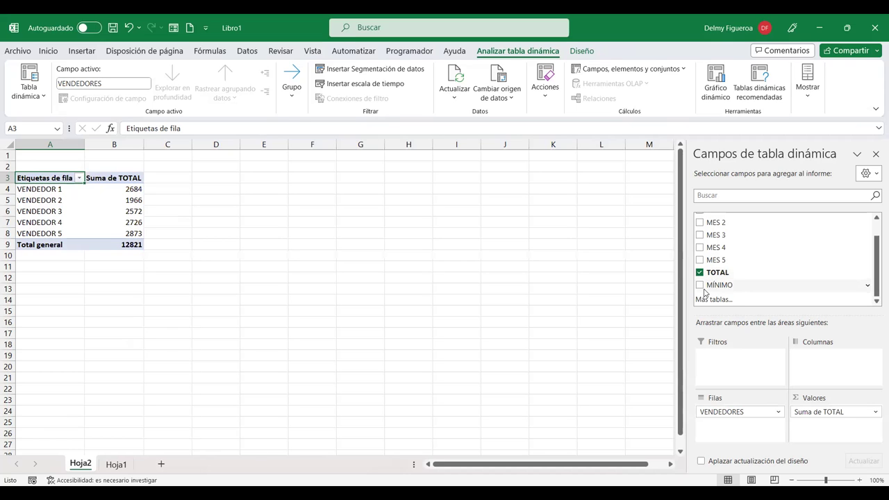
click(700, 286)
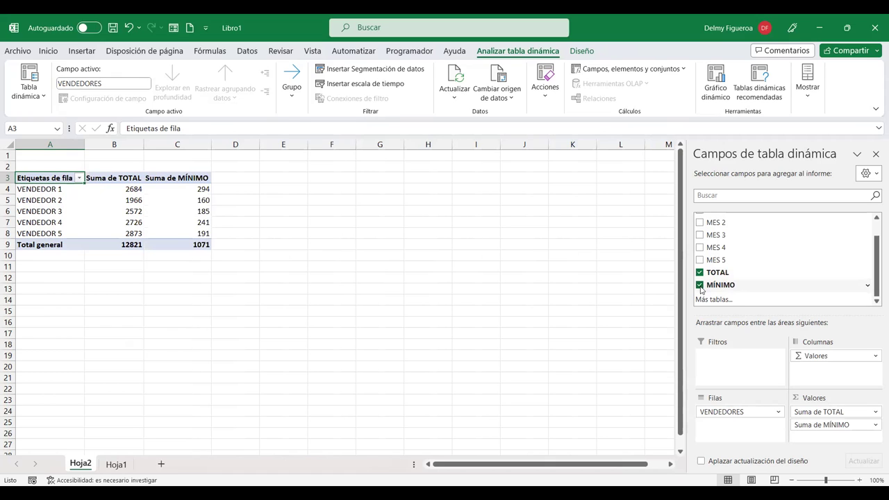
click(700, 286)
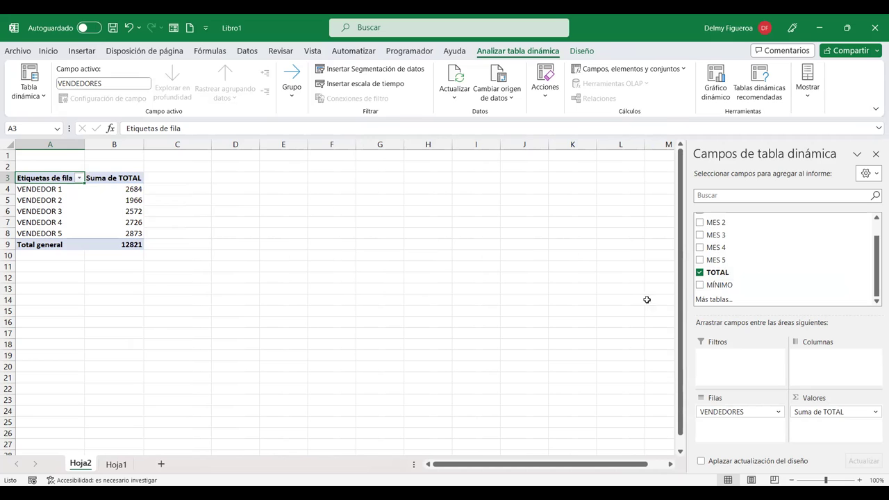
click(699, 272)
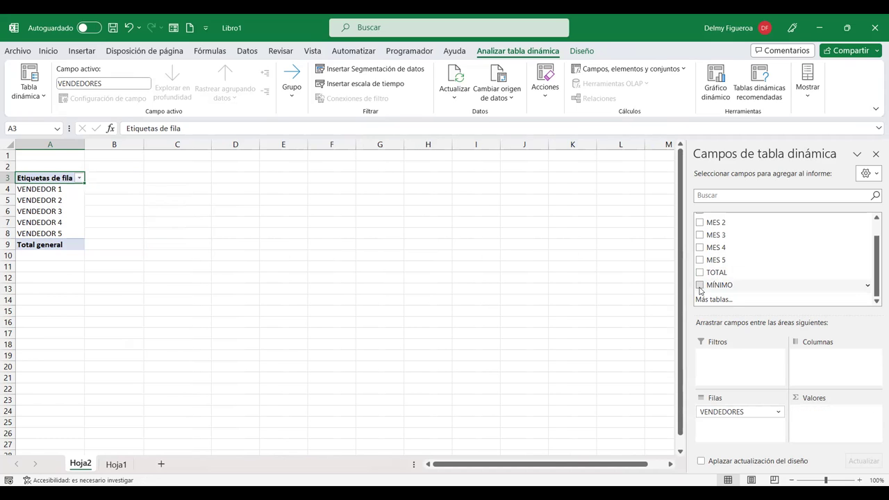
click(700, 285)
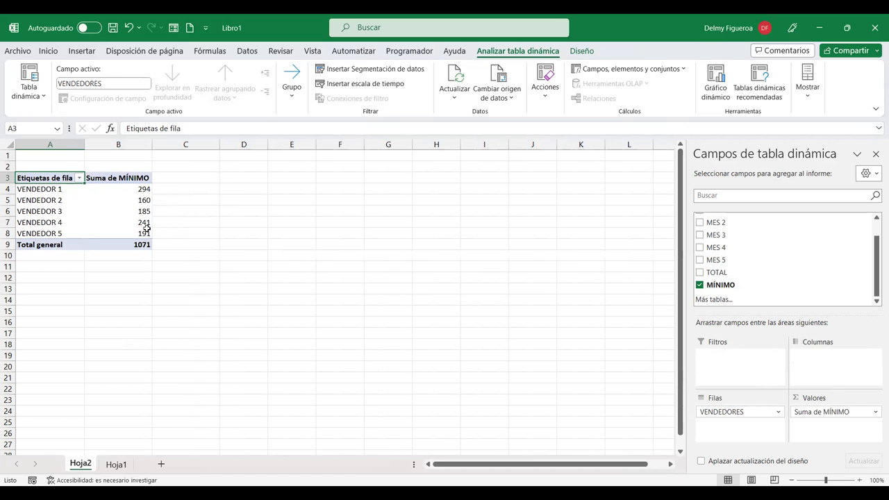
- Return to Hoja1 and select a cell in the VENTAS table
scroll(787, 284, up, 1)
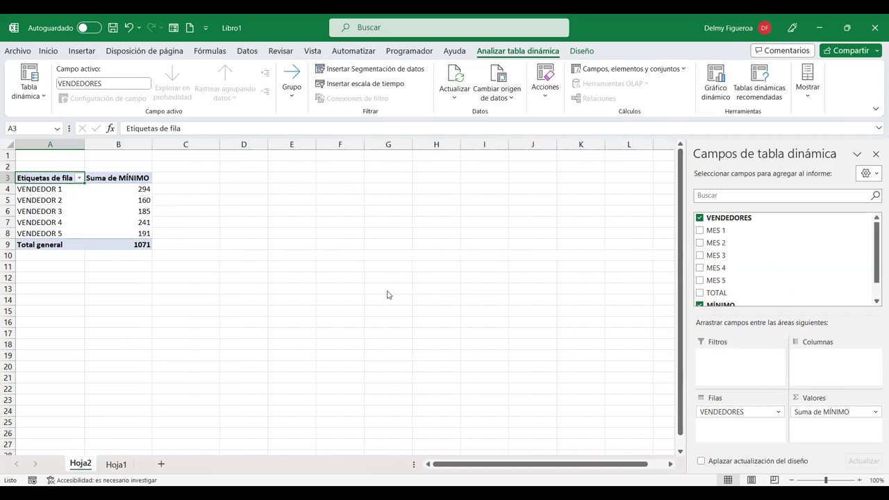
click(116, 464)
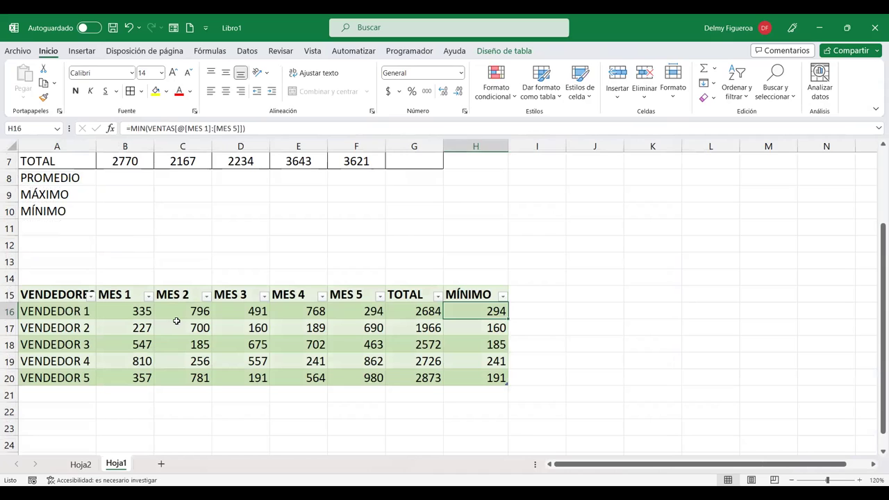
click(176, 322)
- Copy the VENDEDOR 1 row and paste a duplicate into row 21 of the table
click(505, 51)
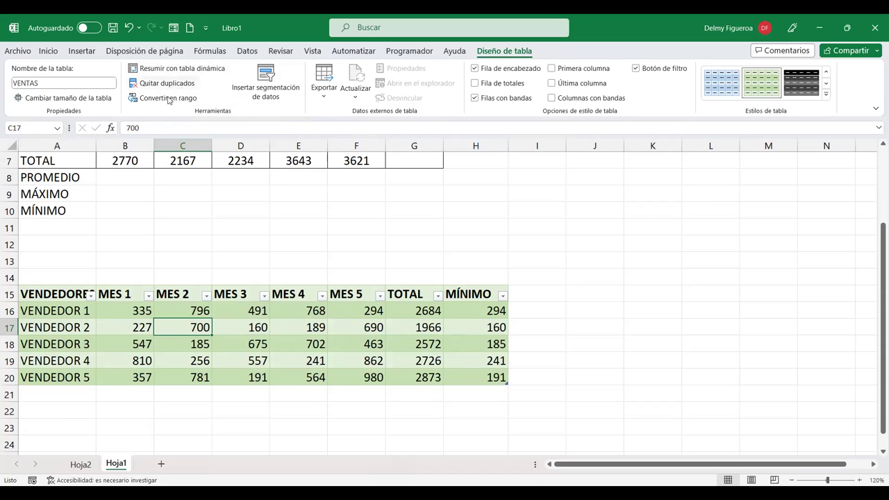
drag(52, 310, 477, 313)
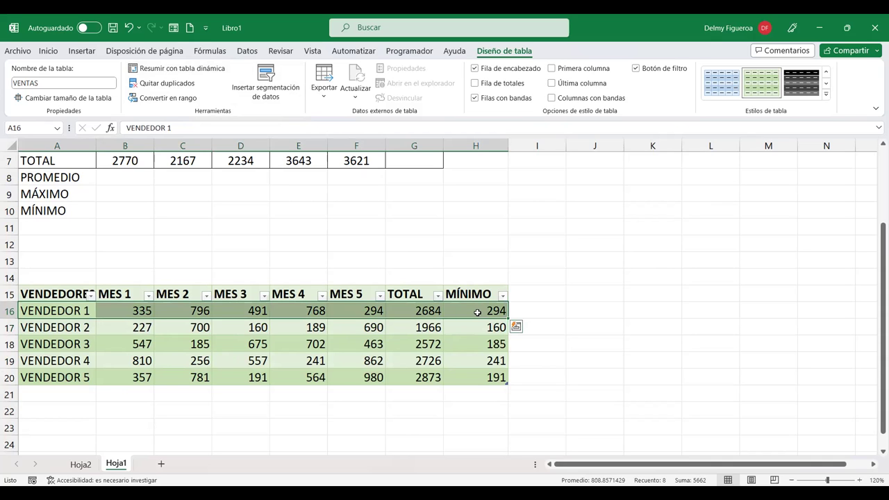
key(ctrl+c)
click(66, 391)
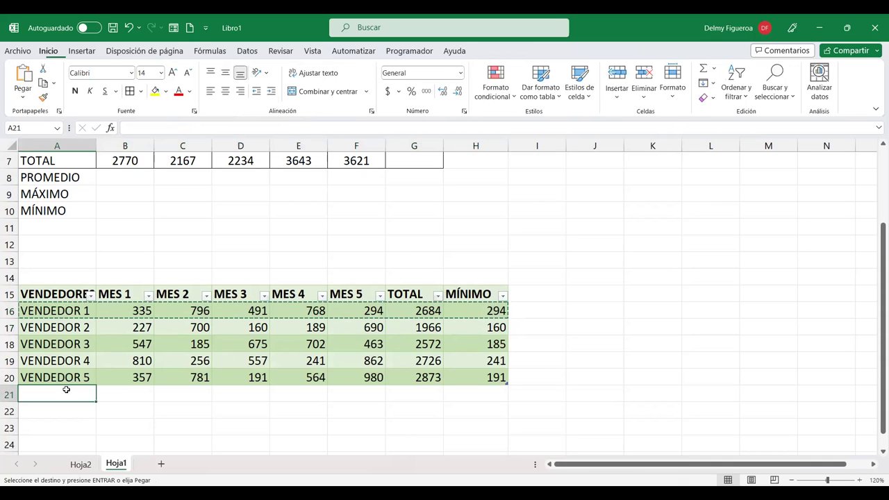
key(ctrl+v)
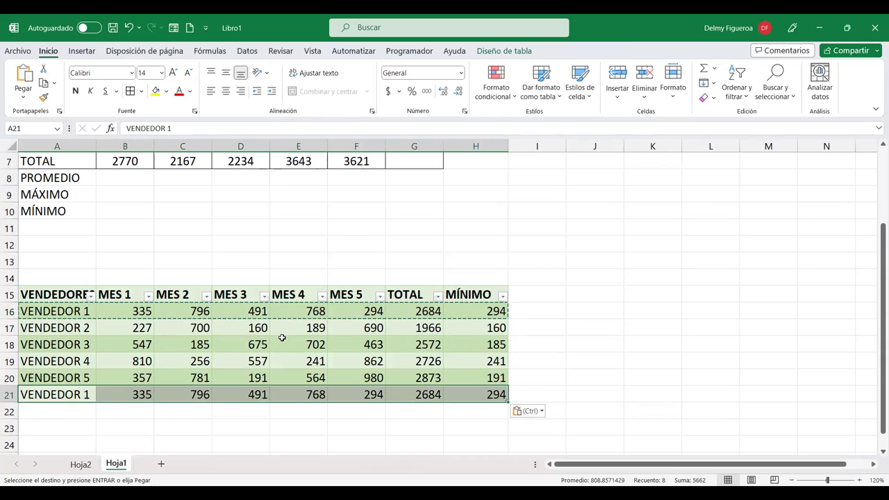
key(Escape)
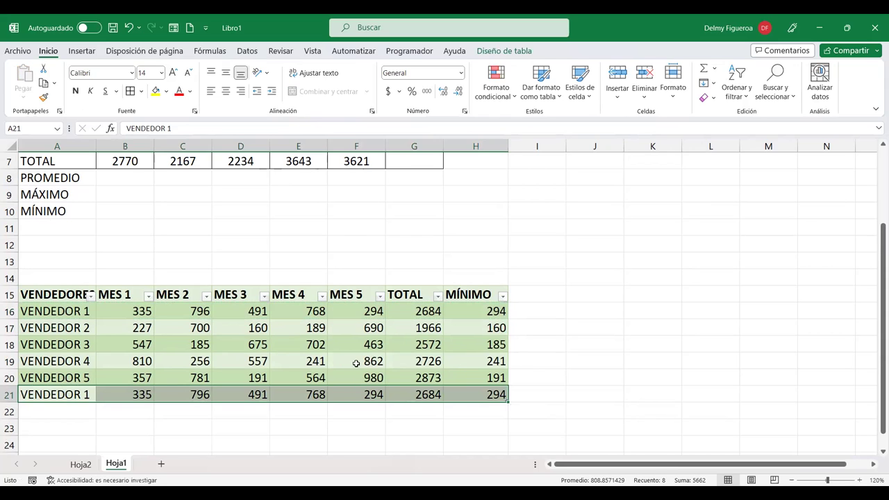
click(355, 363)
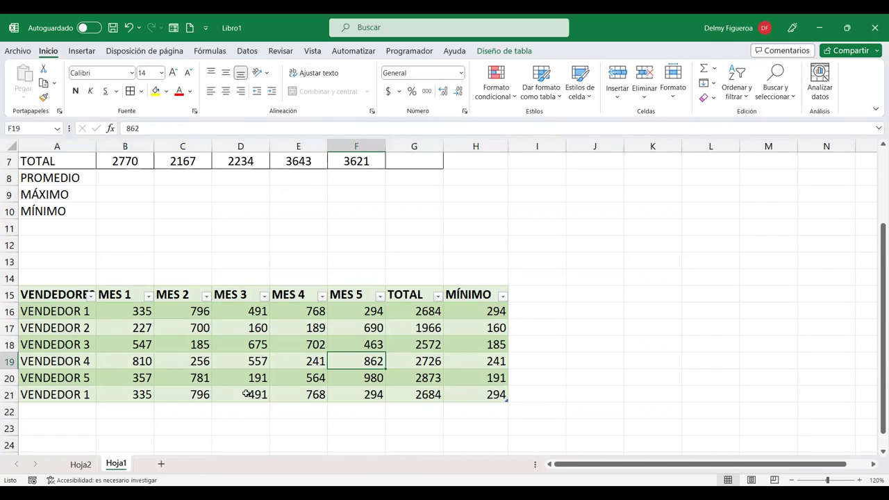
click(506, 51)
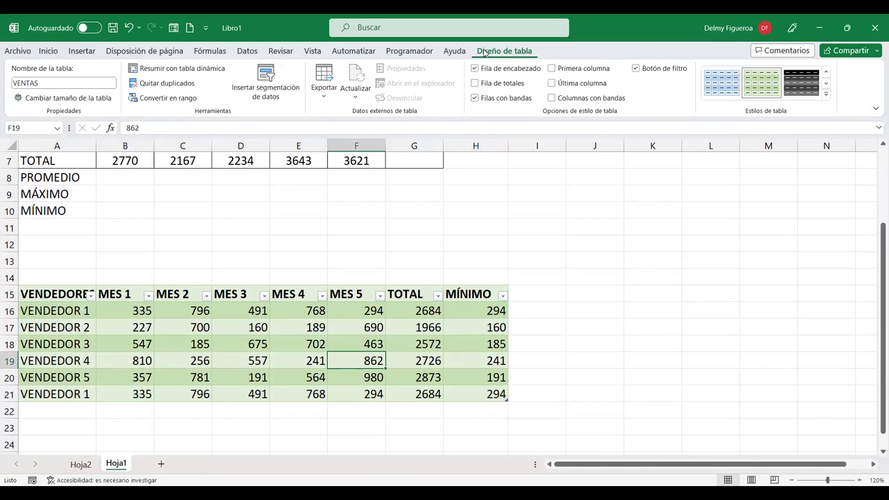
- Remove duplicate VENTAS rows comparing all columns, dropping the repeated VENDEDOR 1 row
click(175, 87)
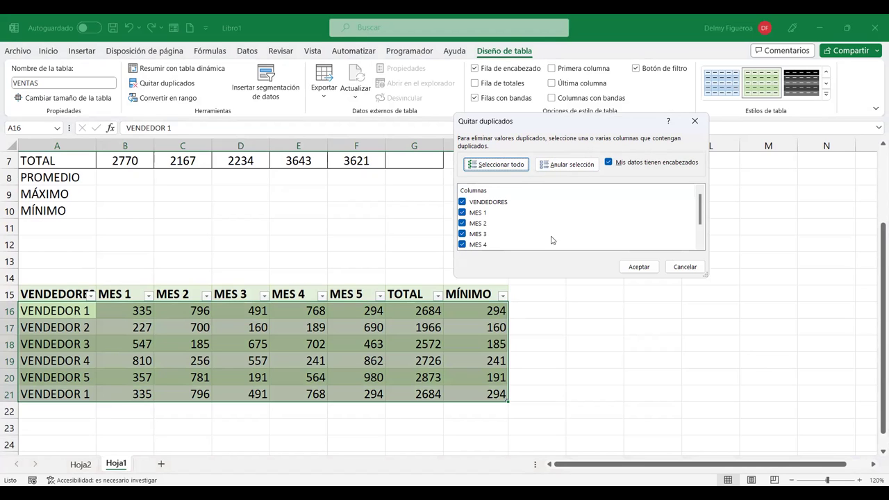
scroll(553, 198, down, 1)
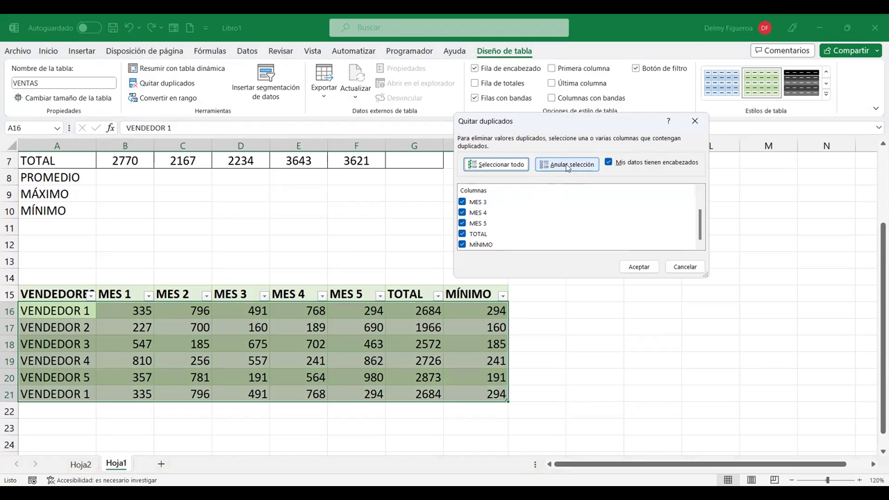
scroll(493, 236, up, 1)
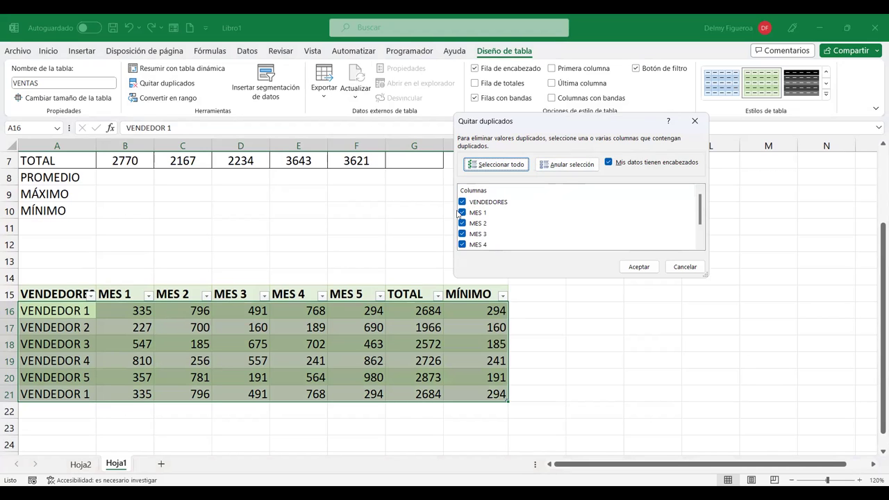
scroll(524, 241, down, 1)
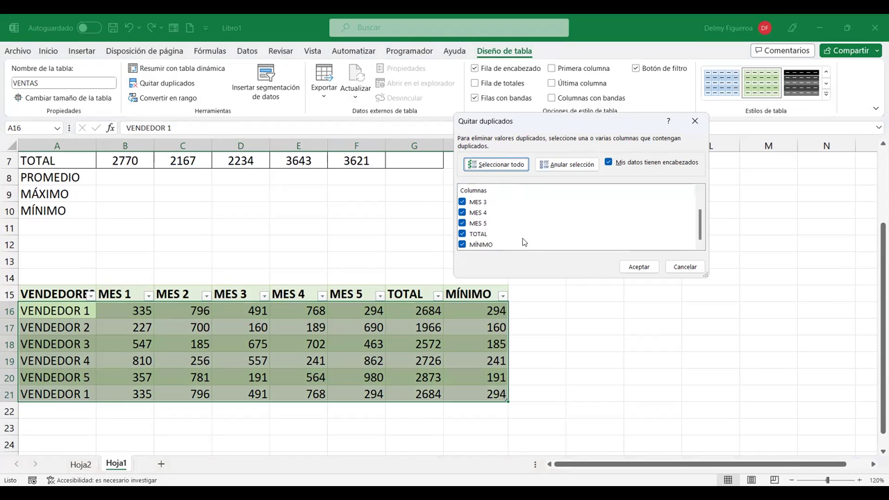
scroll(523, 241, up, 1)
scroll(501, 238, down, 1)
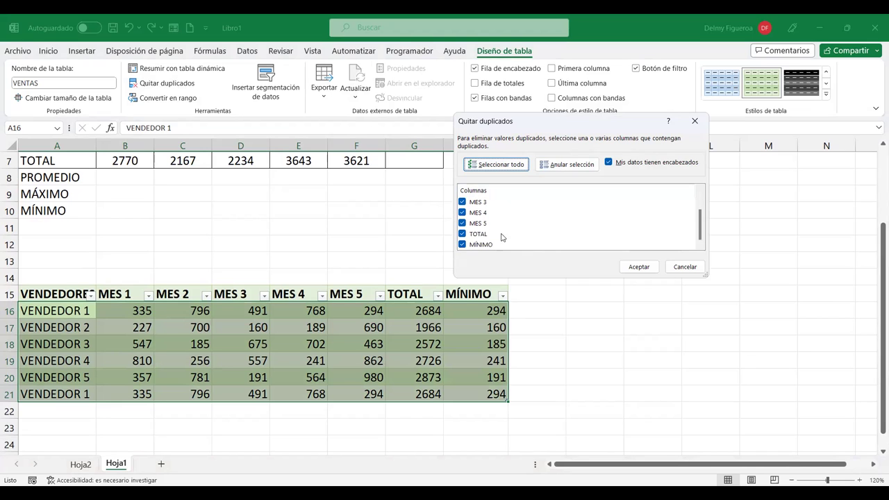
click(651, 273)
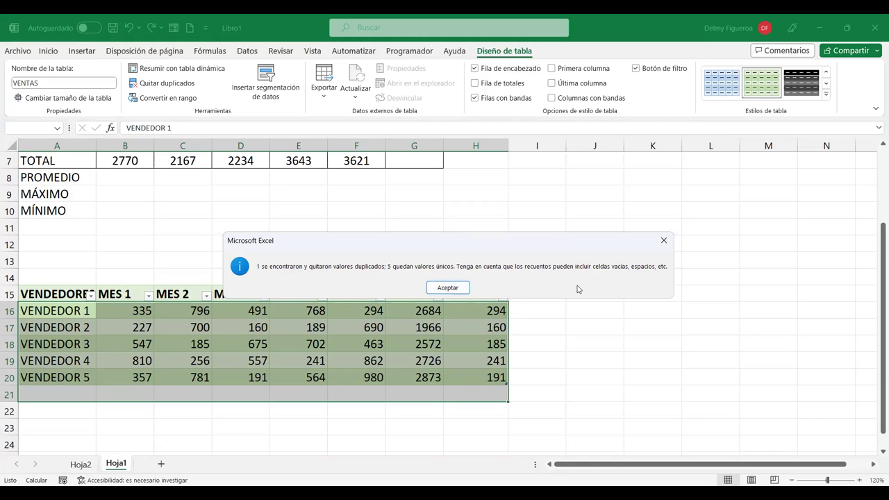
click(442, 289)
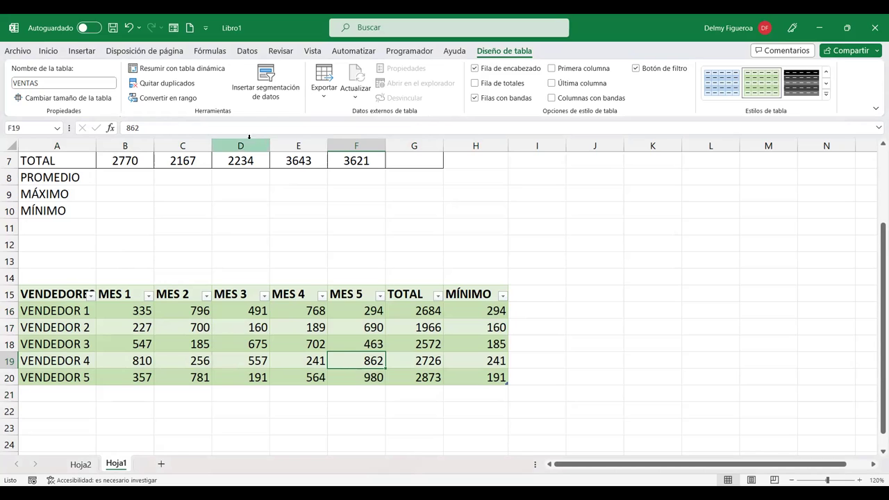
- Convert the VENTAS table to a normal cell range, confirming with Sí
click(159, 99)
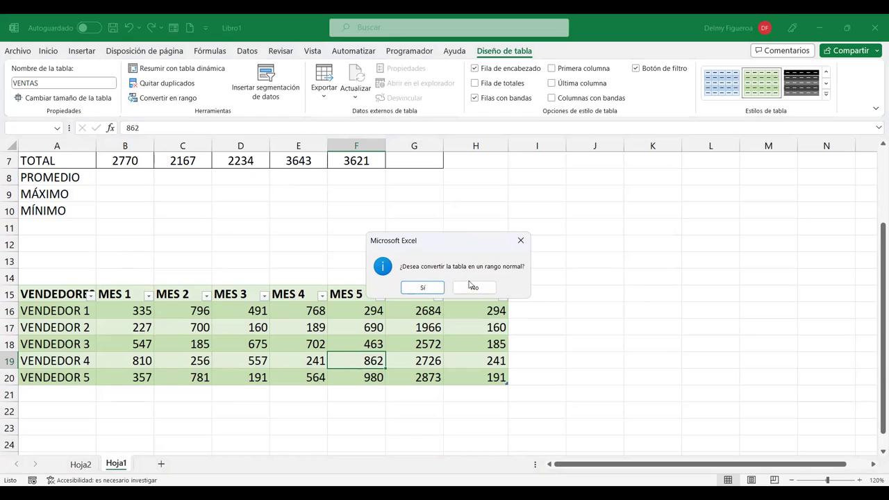
click(432, 290)
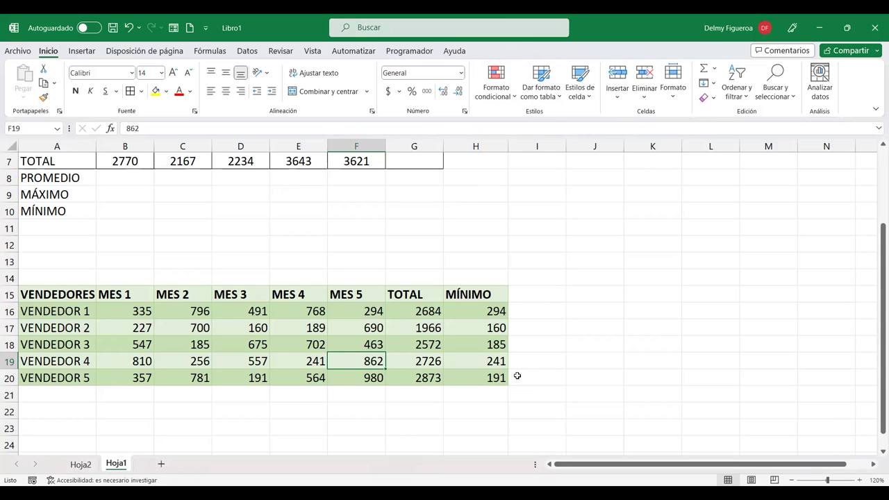
click(465, 293)
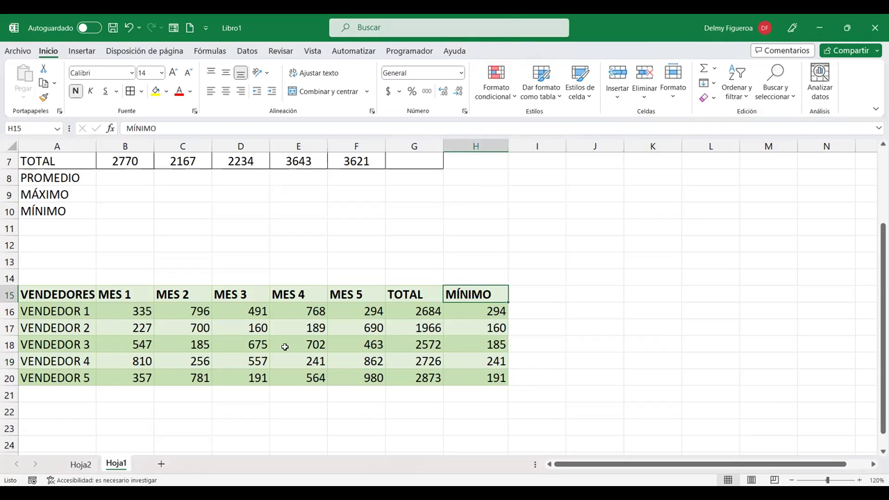
key(Left)
key(Left)
key(Left)
key(Down)
scroll(268, 318, up, 2)
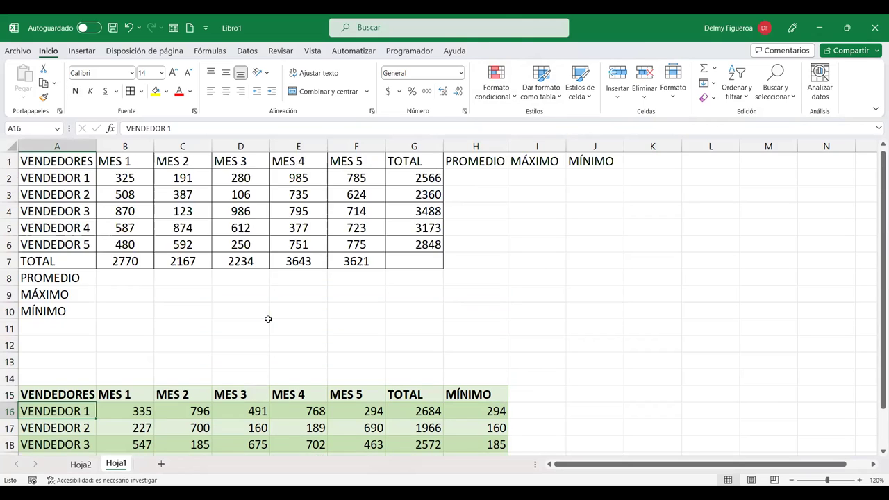
click(267, 189)
click(360, 210)
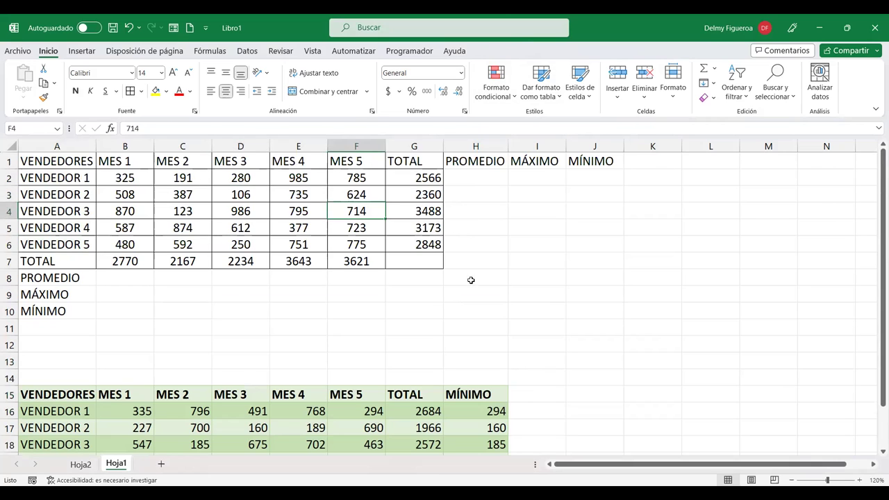
click(529, 395)
text(MÁXIMO)
key(Tab)
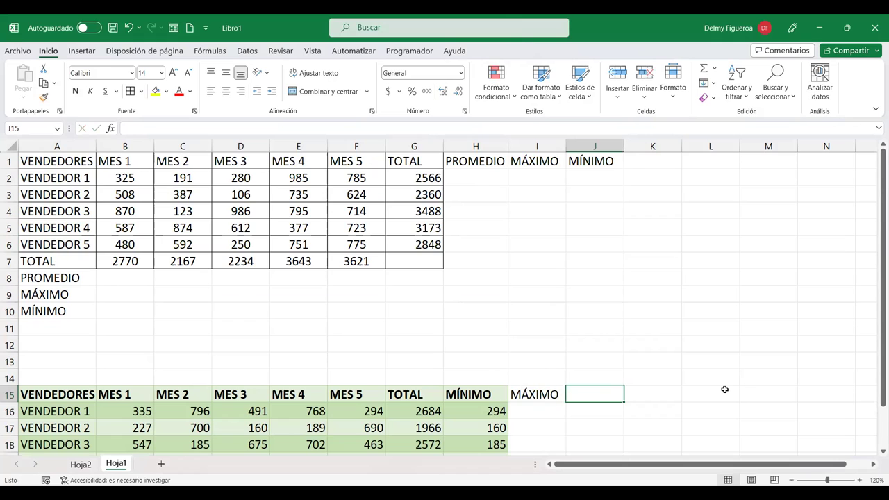
key(Left)
key(Down)
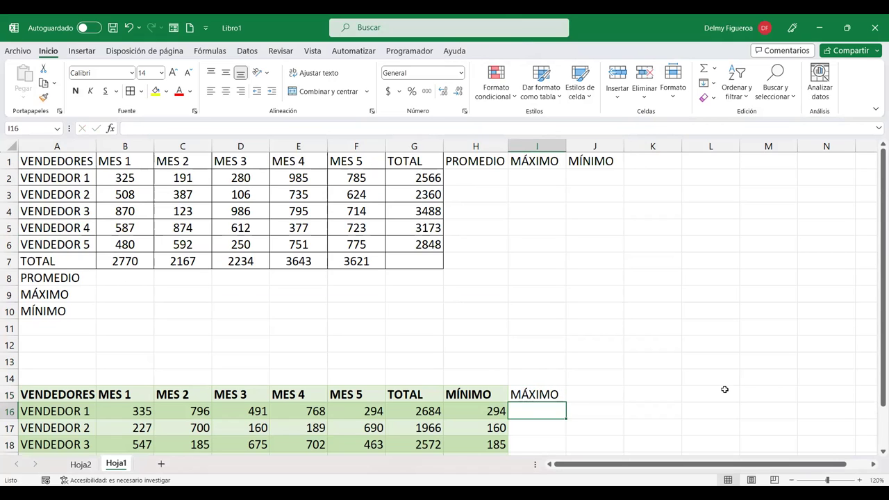
scroll(725, 390, down, 2)
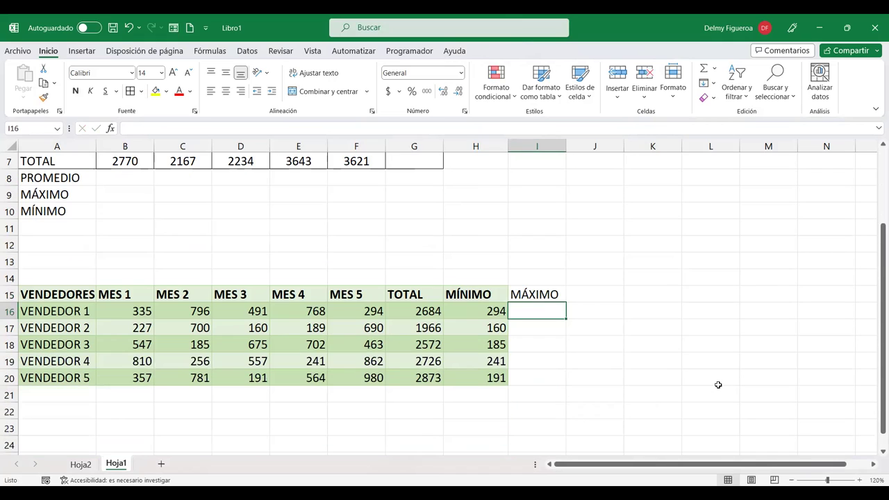
key(Up)
key(Delete)
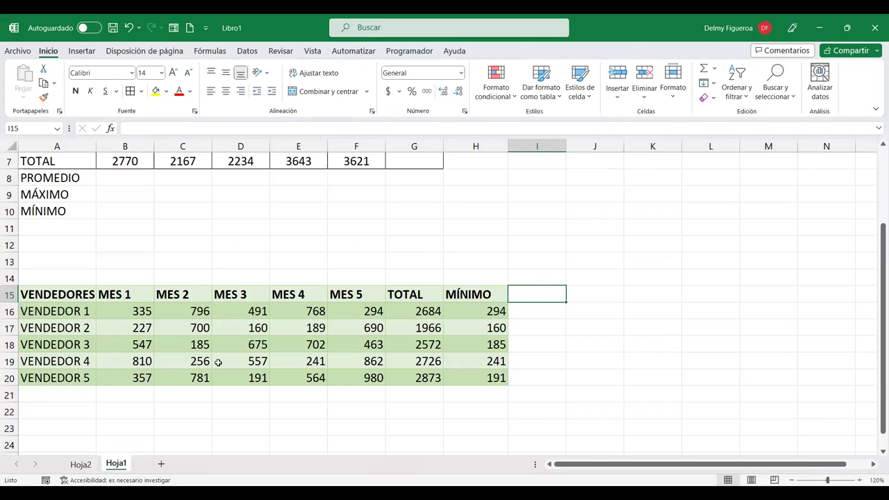
click(171, 340)
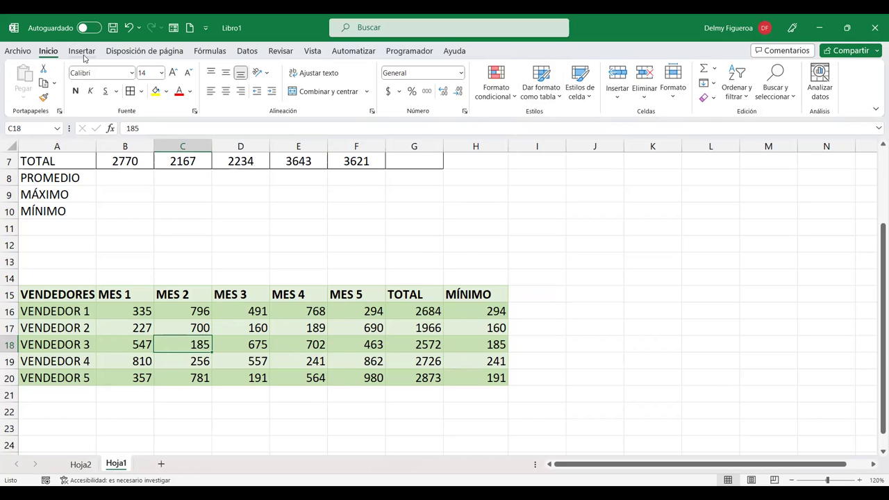
- Start creating a table from the A15:H20 sales data via Insertar > Tabla
click(84, 53)
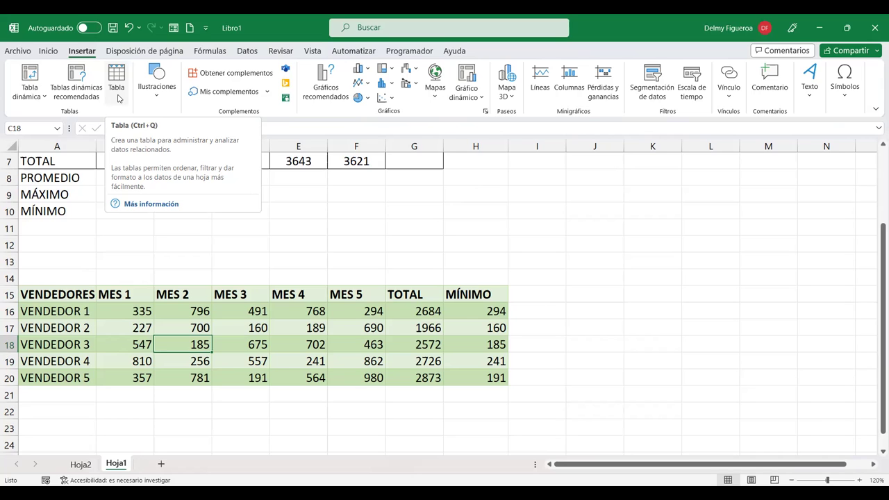
click(118, 99)
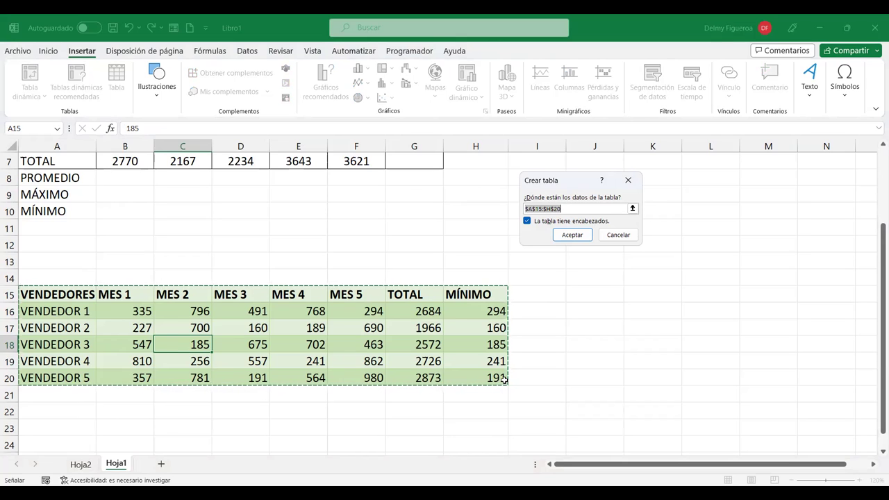
- Create a trial table from A15:H20, check the MÍNIMO MIN formula, then undo it
click(527, 221)
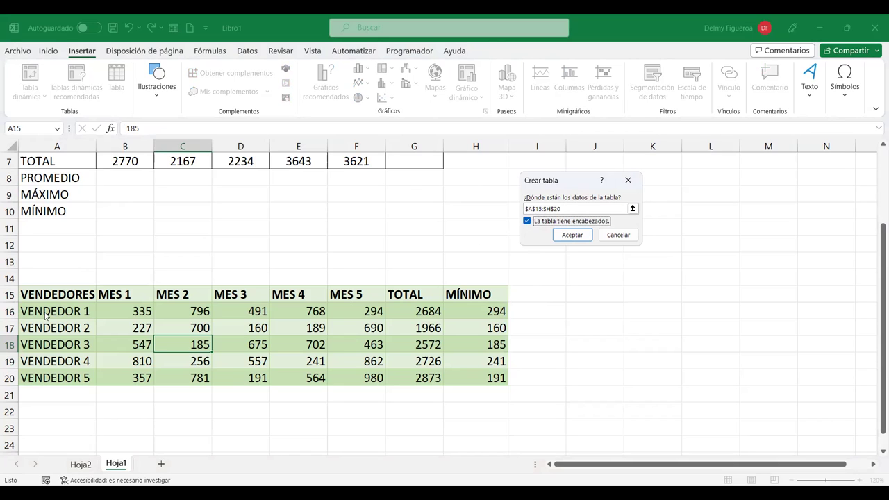
click(572, 235)
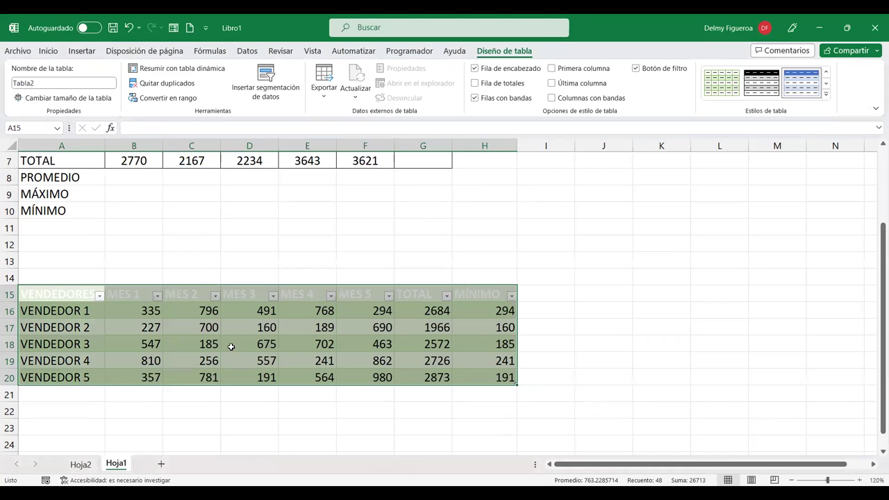
click(232, 347)
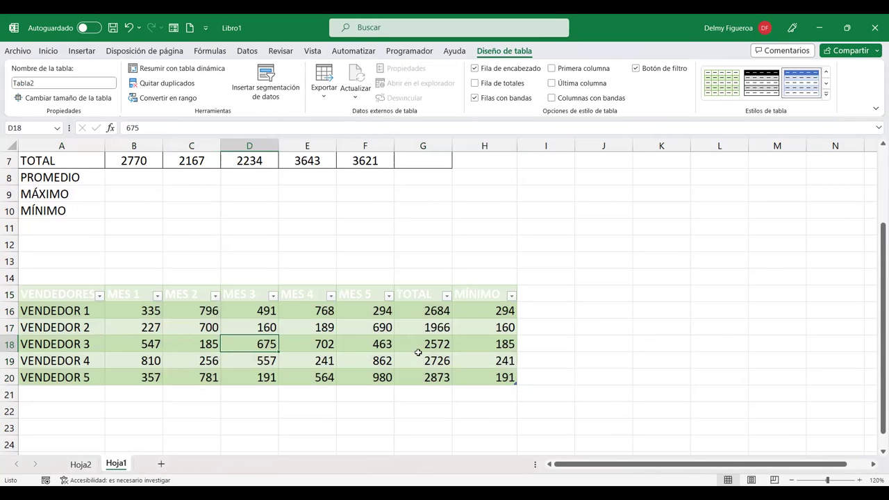
click(464, 326)
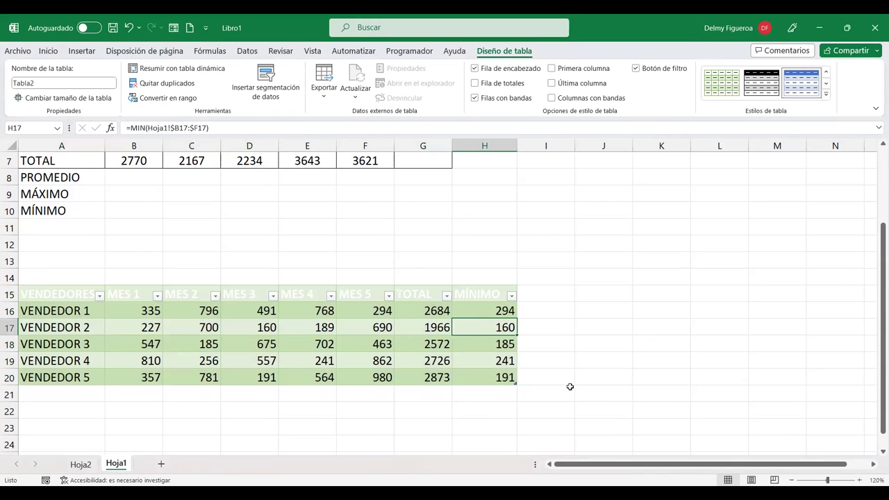
key(ctrl+z)
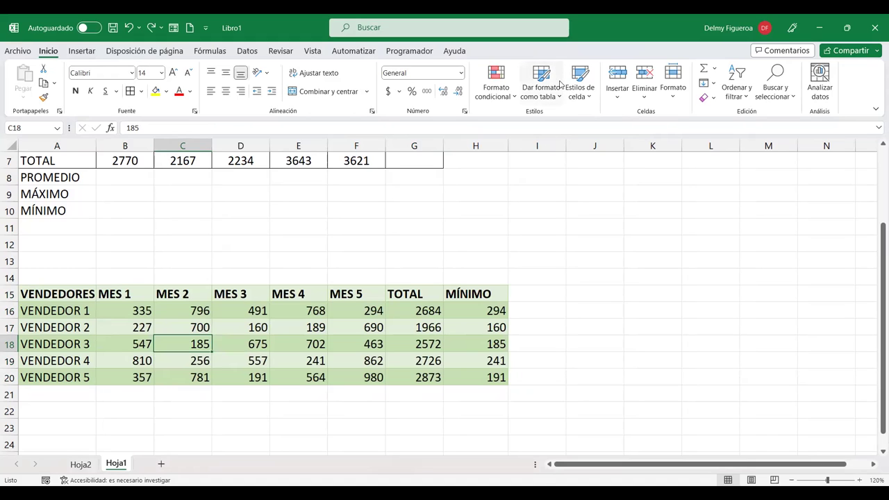
- Recreate the A15:H20 table with Ctrl+Q, producing Tabla3 with header filters
click(82, 52)
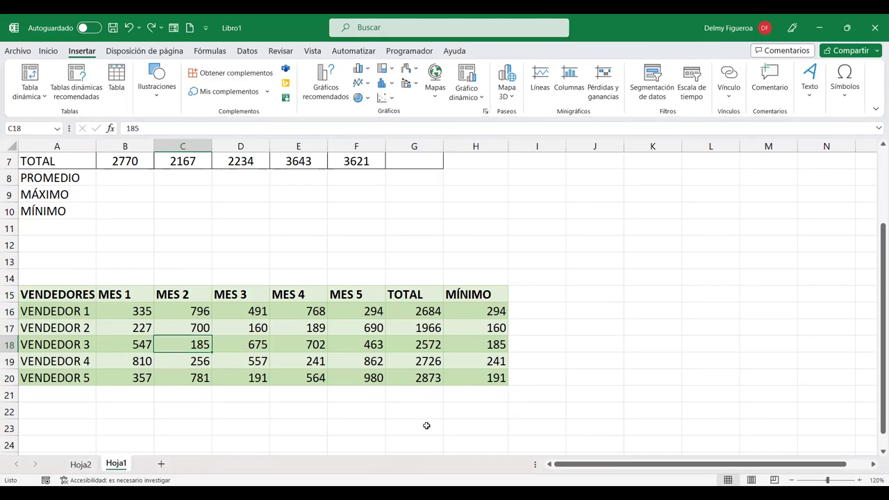
key(ctrl+q)
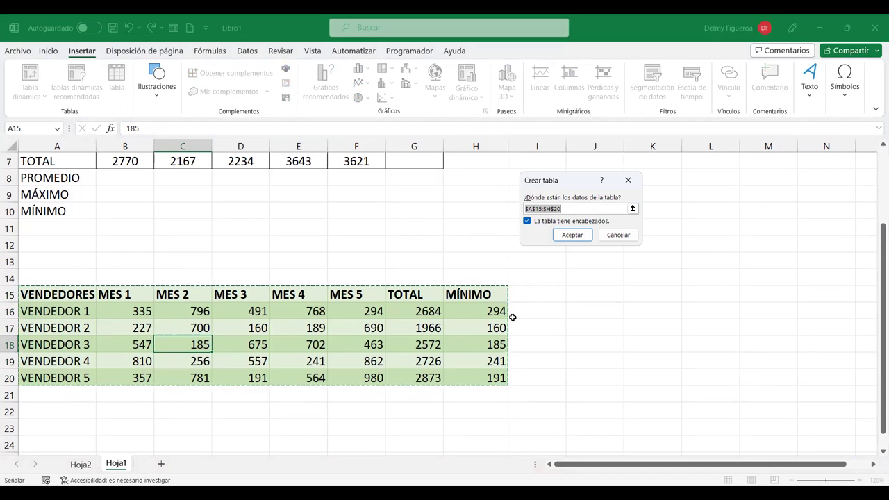
click(572, 235)
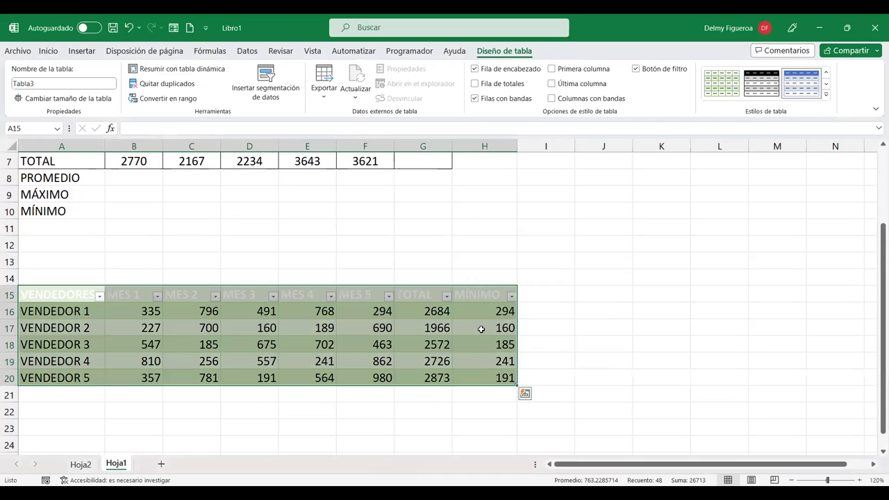
- Insert slicers for the VENDEDORES and TOTAL columns of Tabla3
click(481, 328)
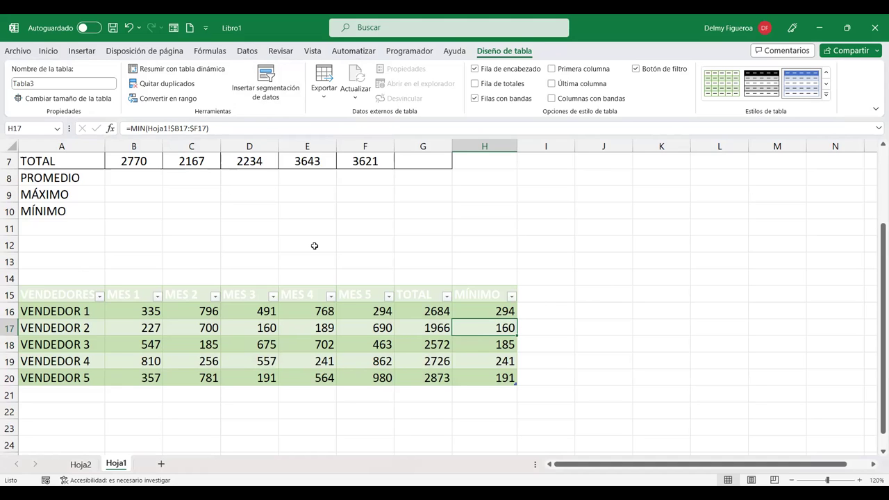
click(277, 91)
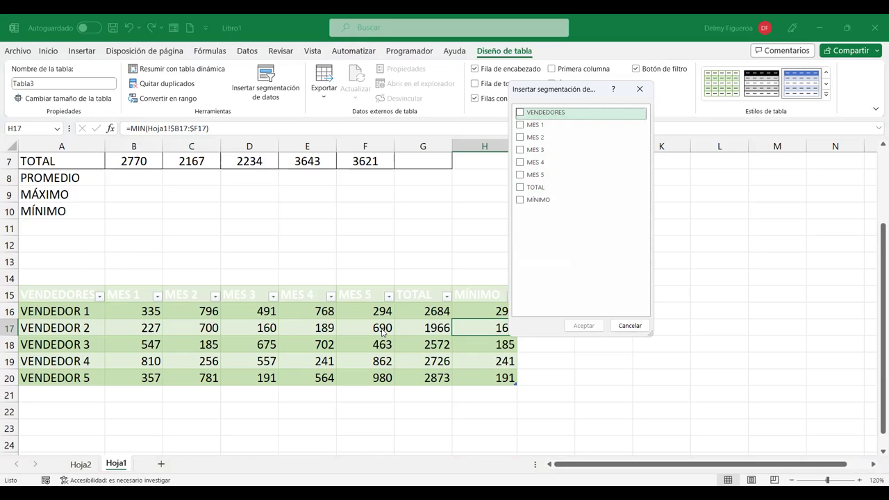
click(519, 113)
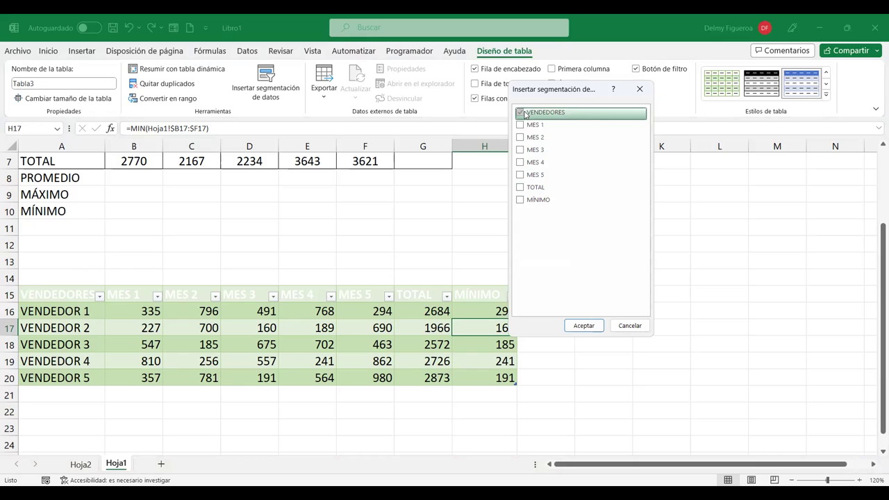
click(519, 187)
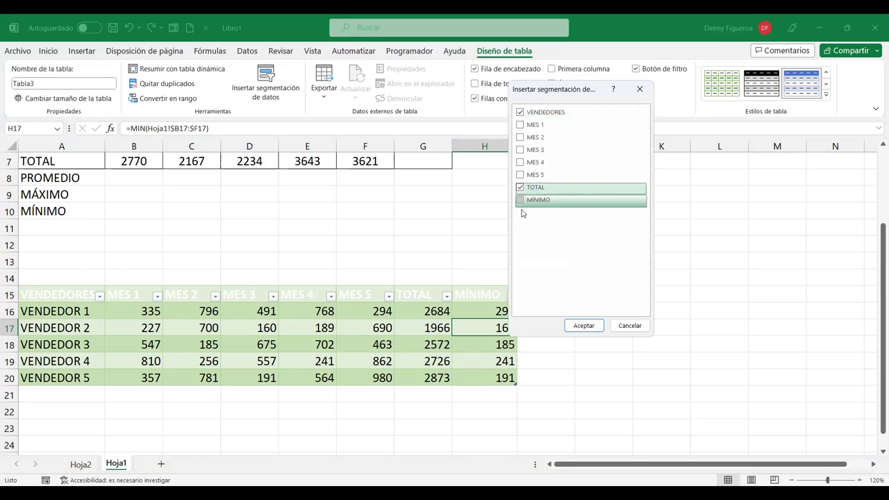
click(591, 327)
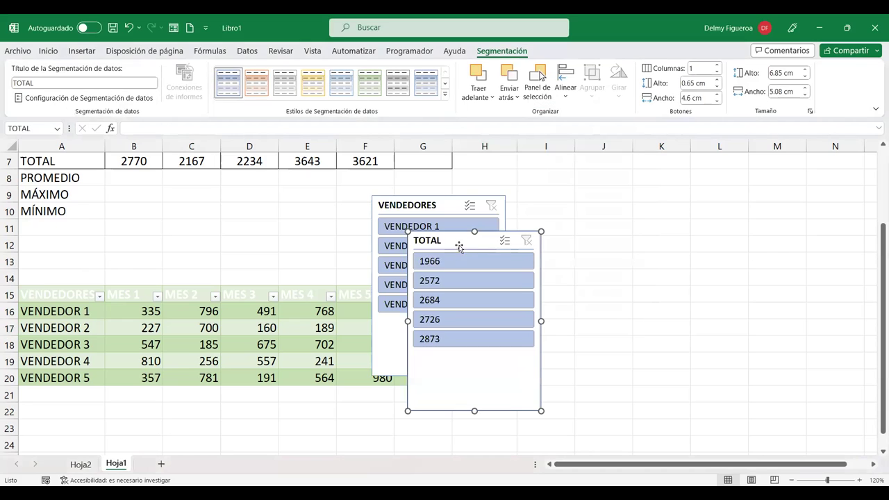
- Arrange the VENDEDORES and TOTAL slicers side by side to the right of the table
drag(455, 241, 689, 192)
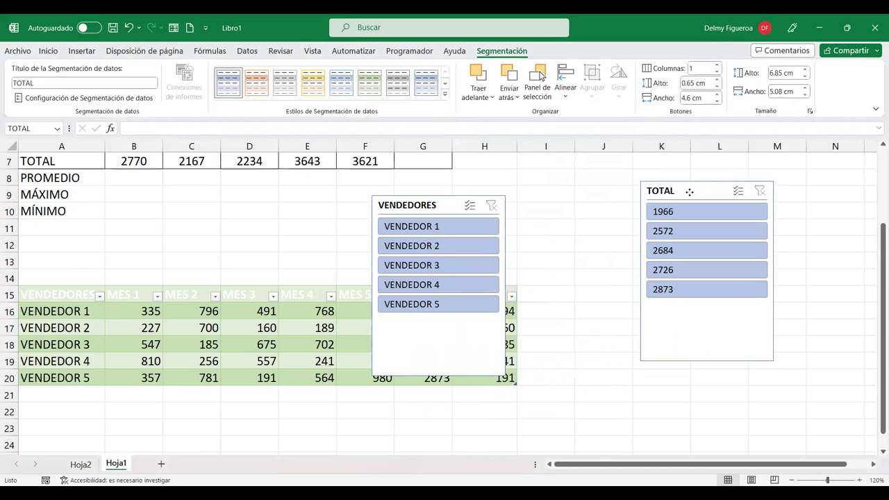
drag(441, 206, 546, 195)
drag(688, 193, 752, 188)
mouse_move(530, 195)
mouse_down()
mouse_move(637, 194)
mouse_move(614, 188)
mouse_up()
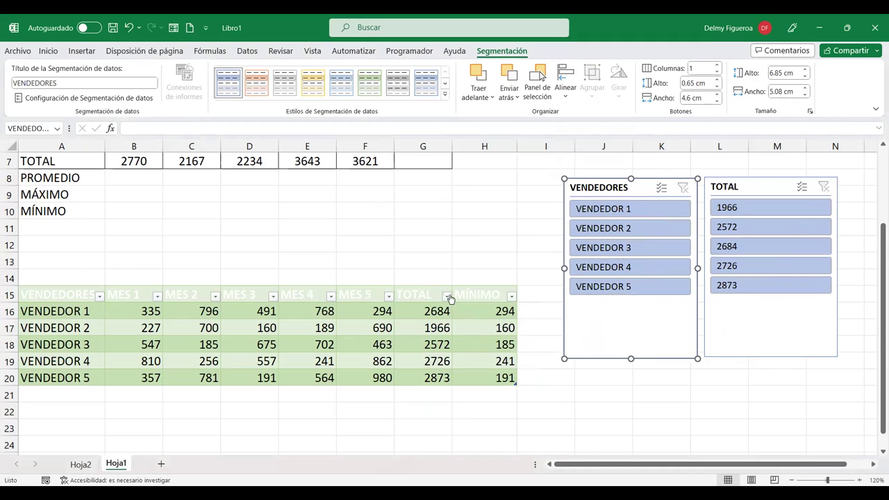
- Filter the table through the VENDEDORES slicer to VENDEDOR 1, then VENDEDOR 3
click(446, 296)
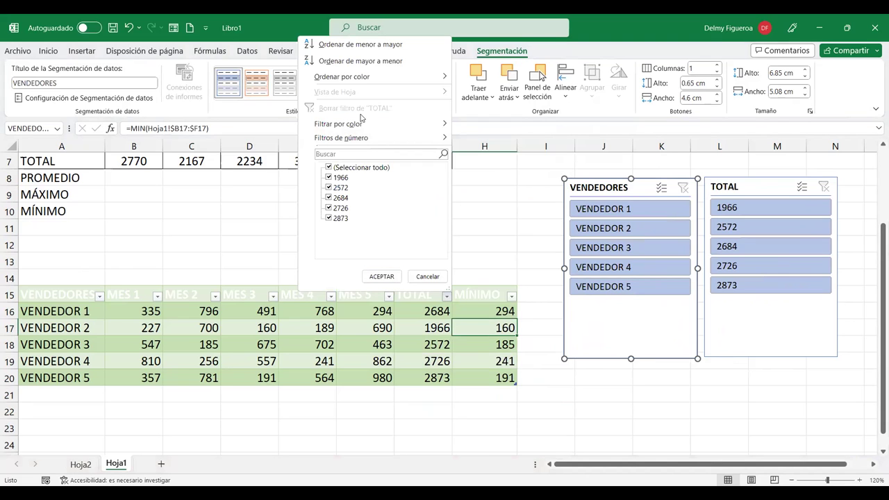
click(514, 241)
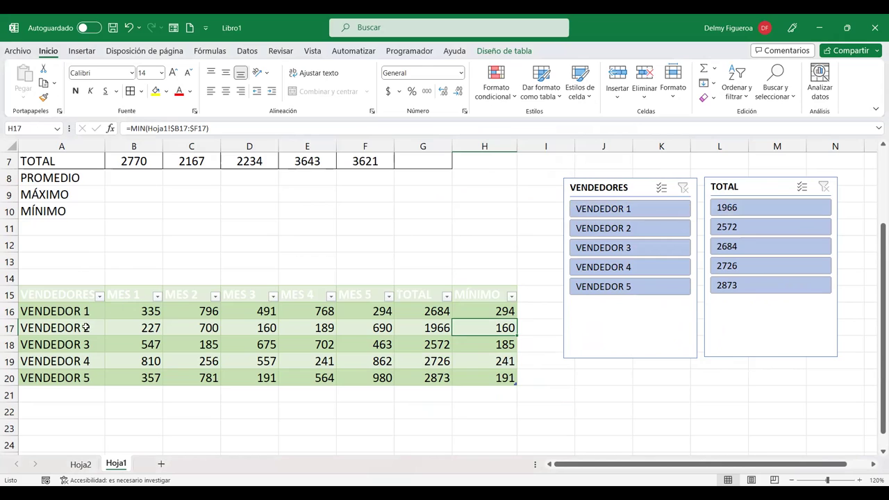
click(601, 215)
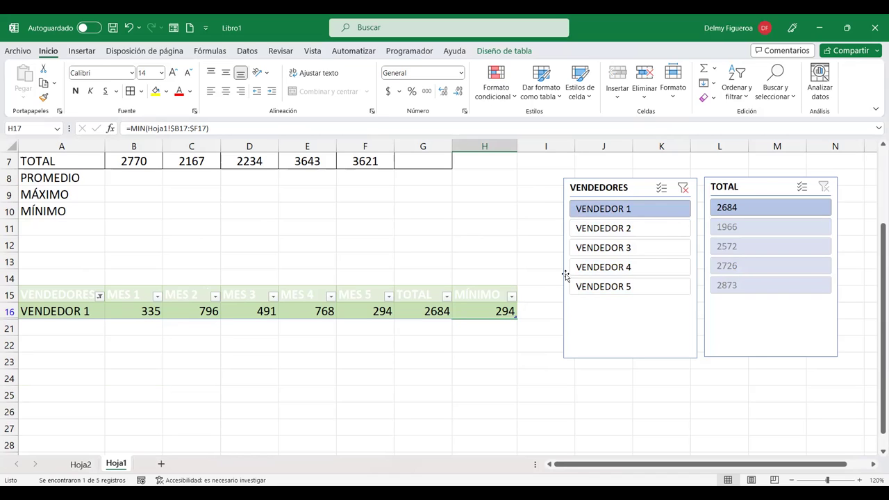
click(625, 251)
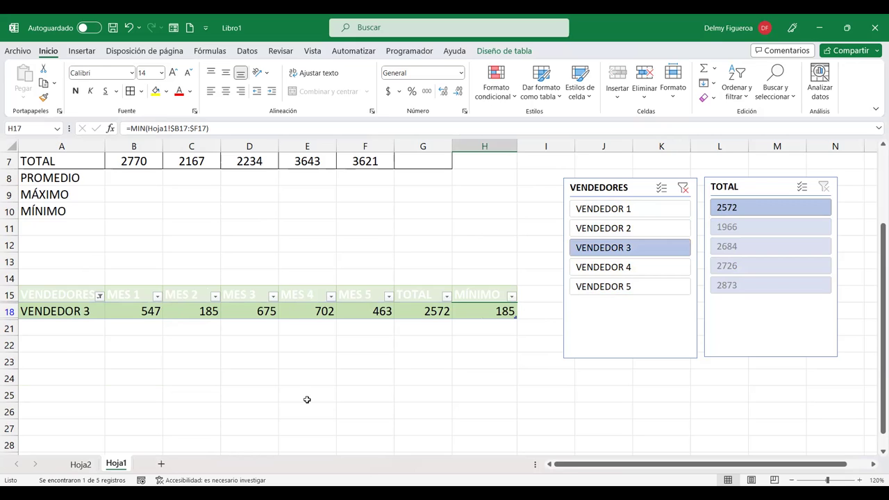
- Enable multi-select, hide VENDEDOR 4, then clear the vendor filter and re-enable multi-select
click(663, 189)
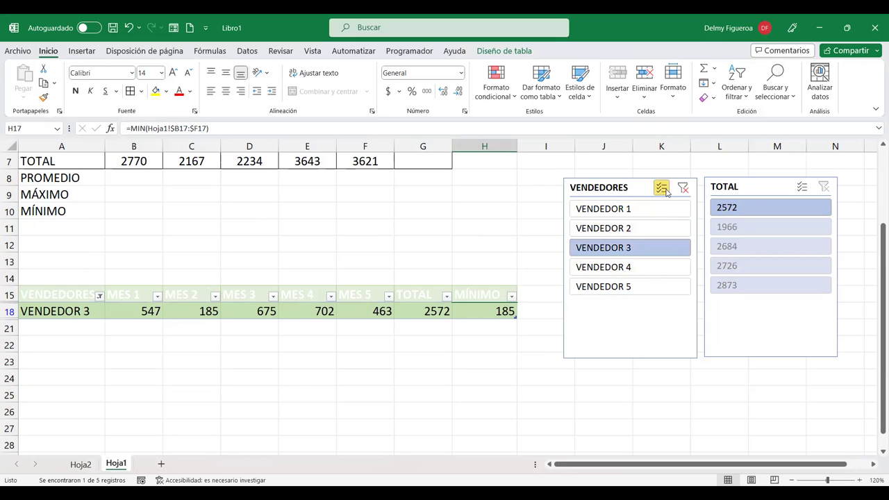
click(627, 248)
click(627, 248)
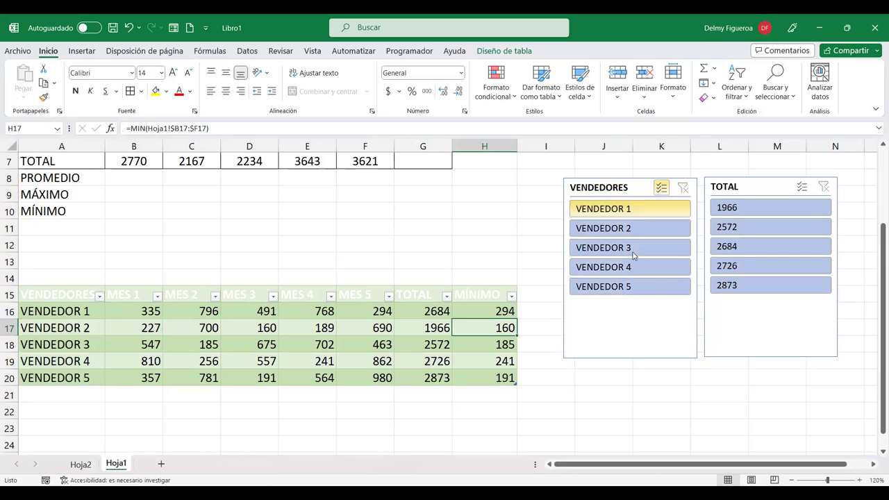
click(628, 266)
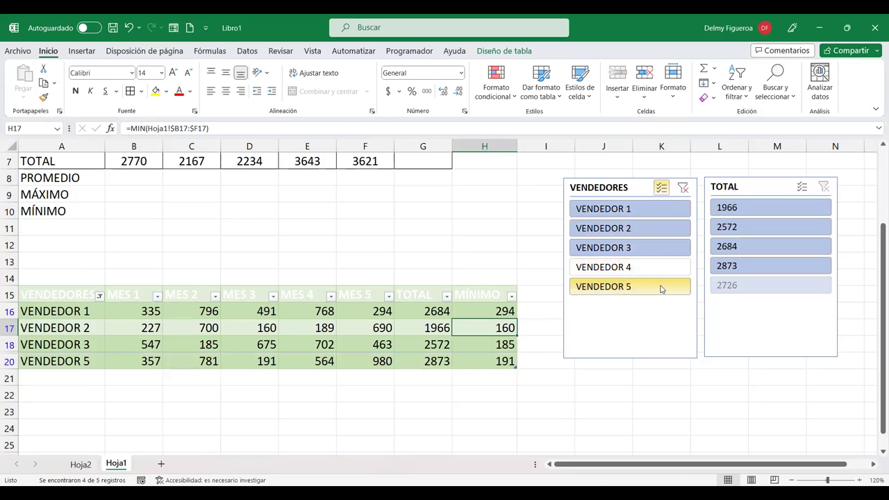
click(684, 190)
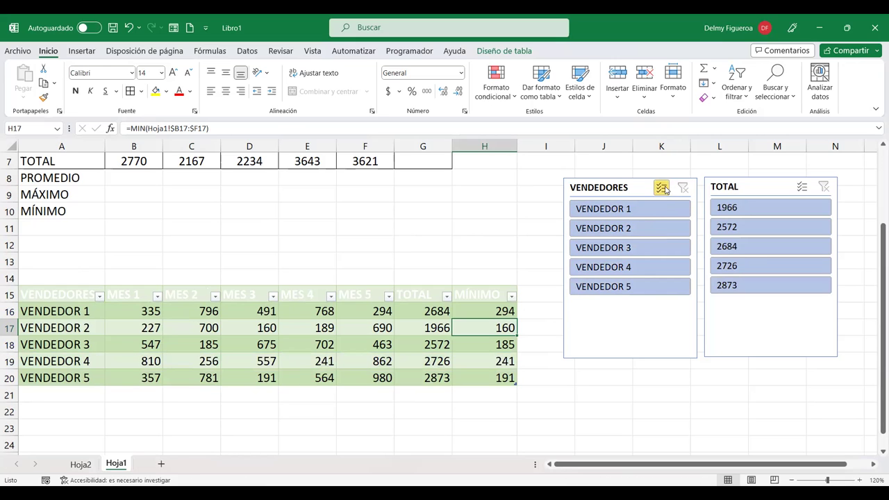
click(663, 189)
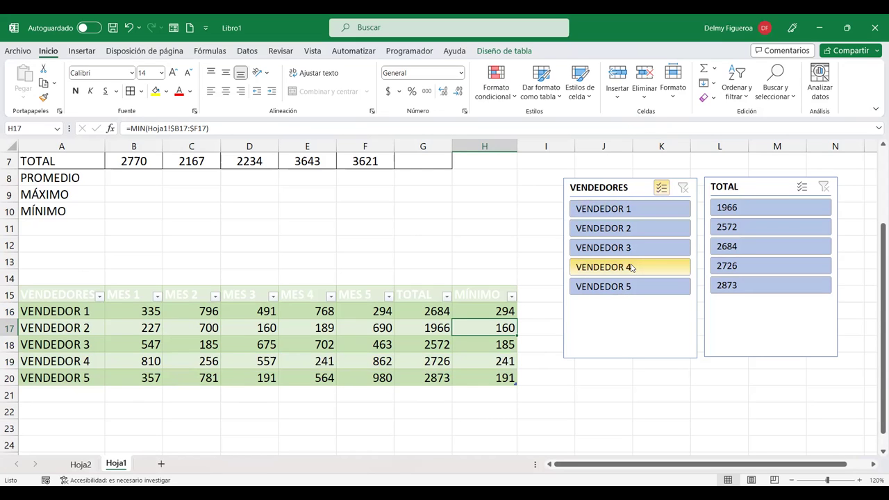
click(639, 207)
click(639, 229)
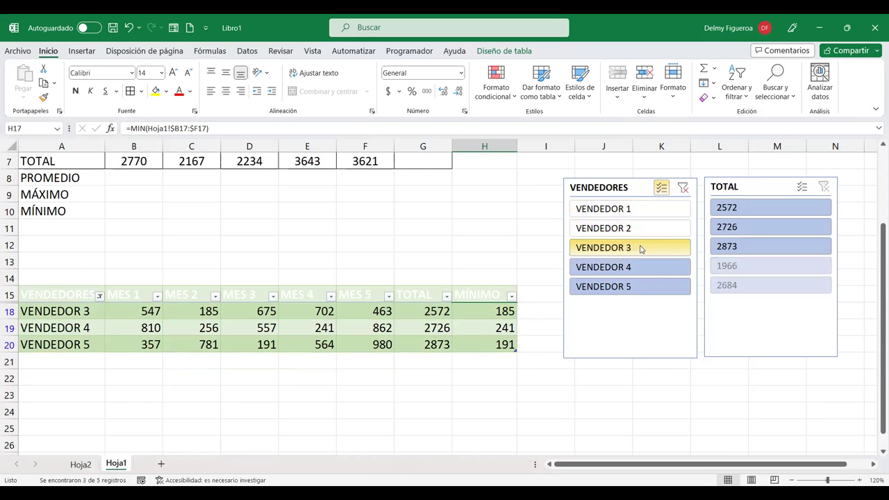
click(640, 249)
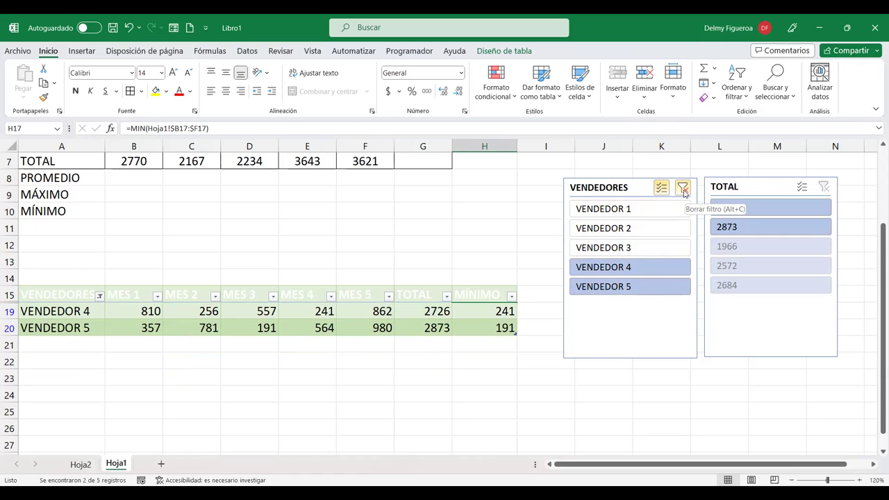
click(683, 188)
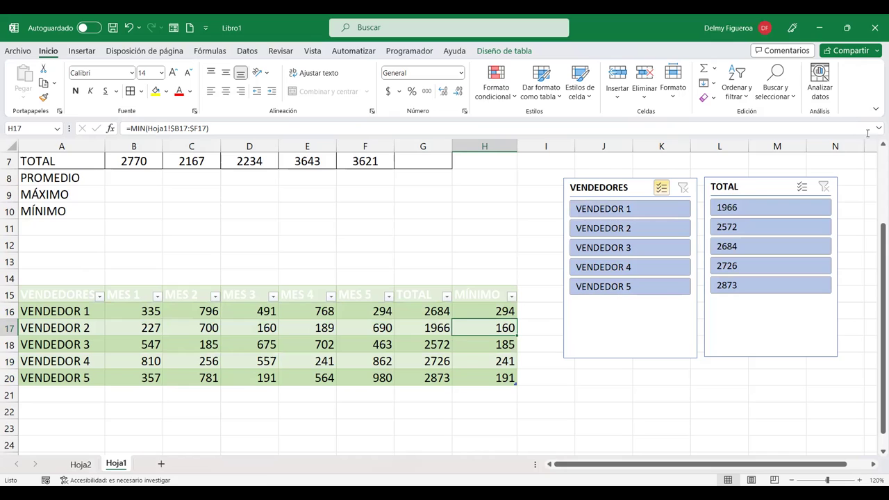
click(742, 265)
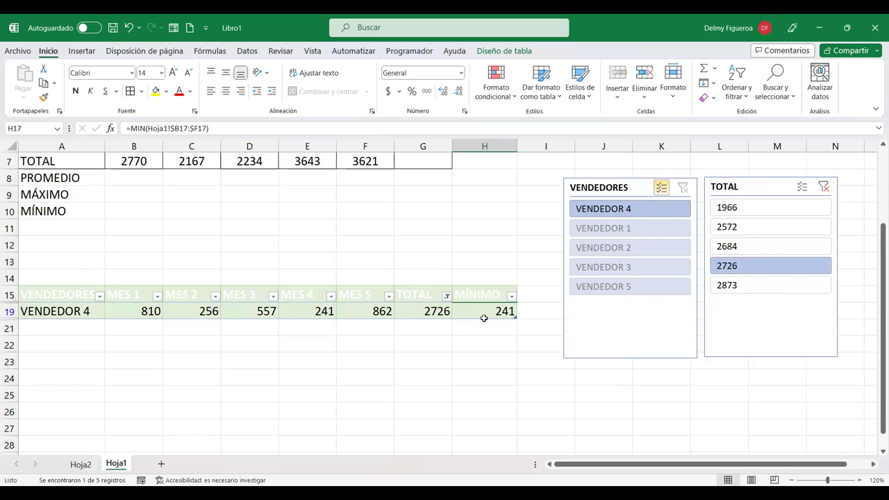
click(824, 186)
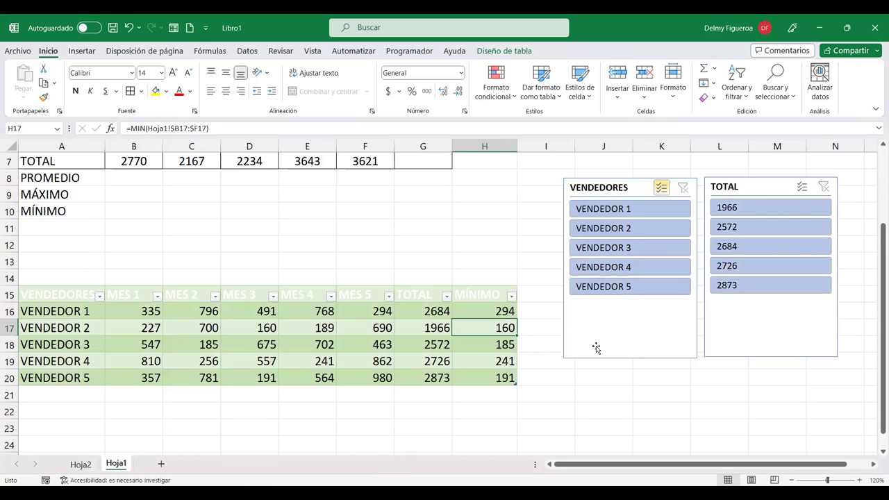
- Insert a blank column B before the MES 1 column
click(131, 312)
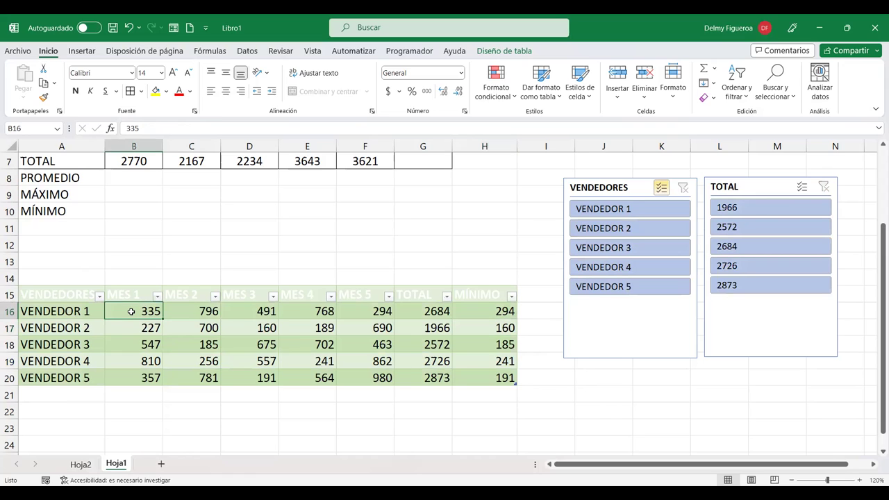
click(132, 295)
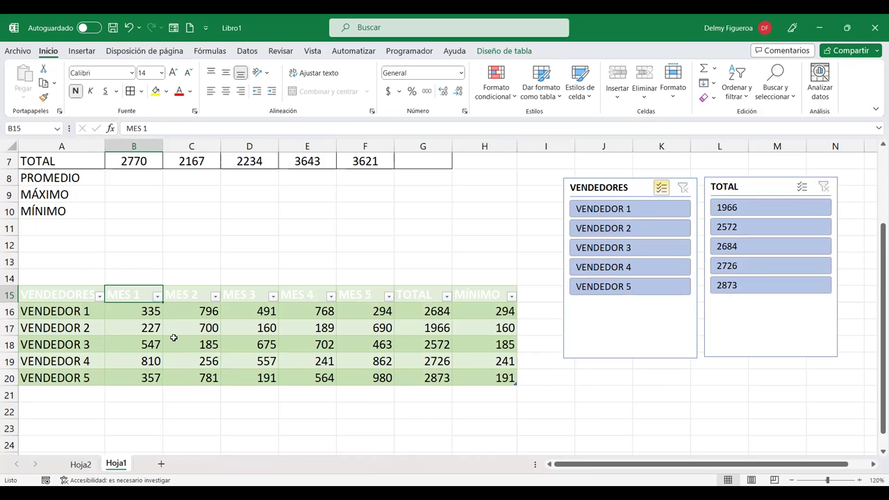
scroll(149, 209, up, 2)
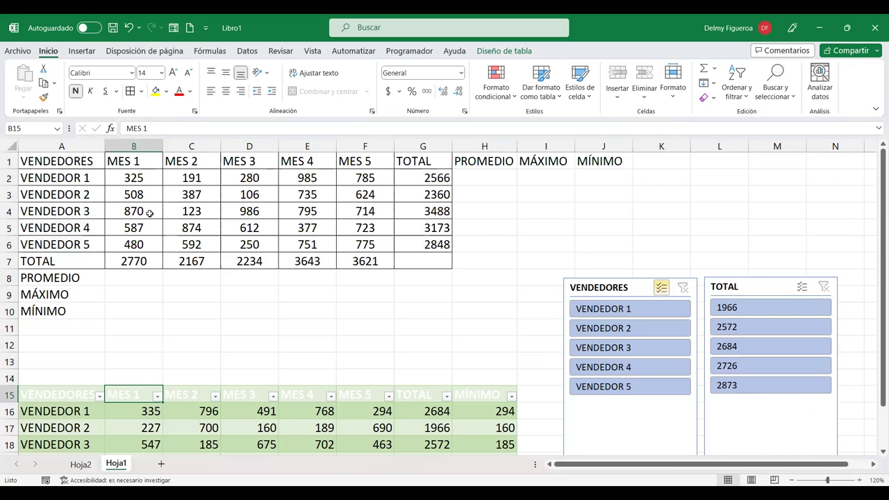
click(136, 145)
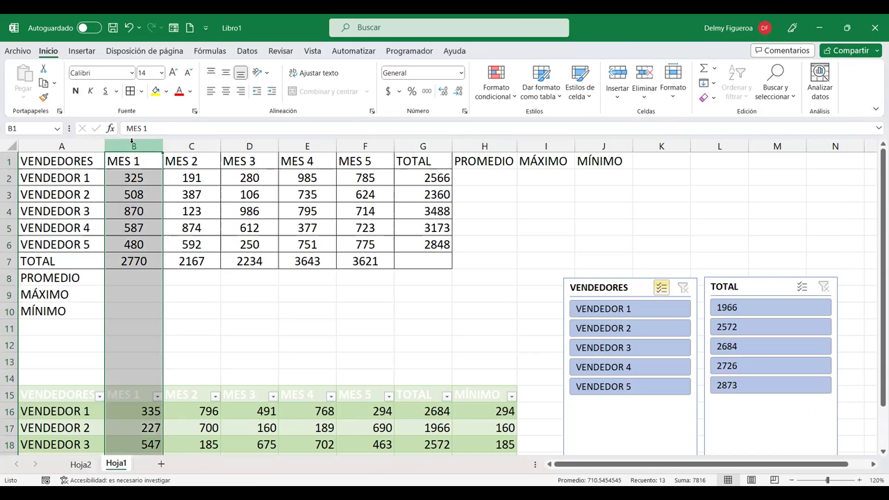
right_click(140, 145)
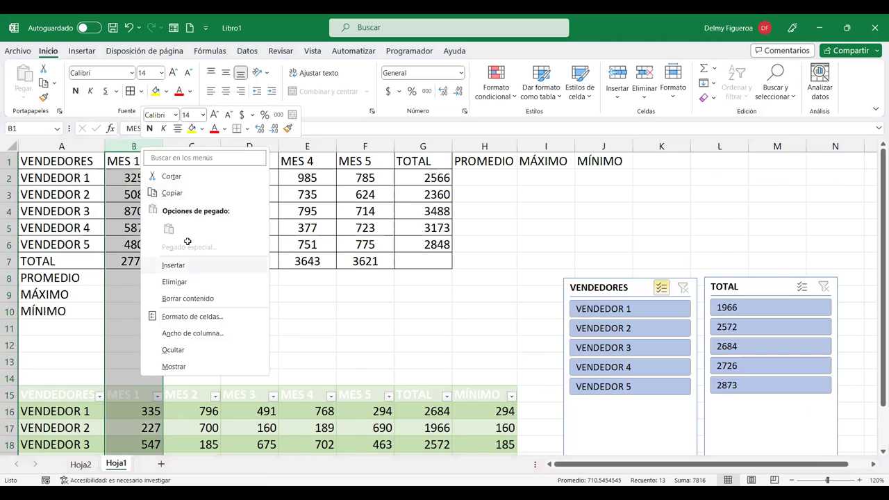
click(191, 270)
- Undo the inserted Columna1 and select the MES 1 header cell
click(154, 397)
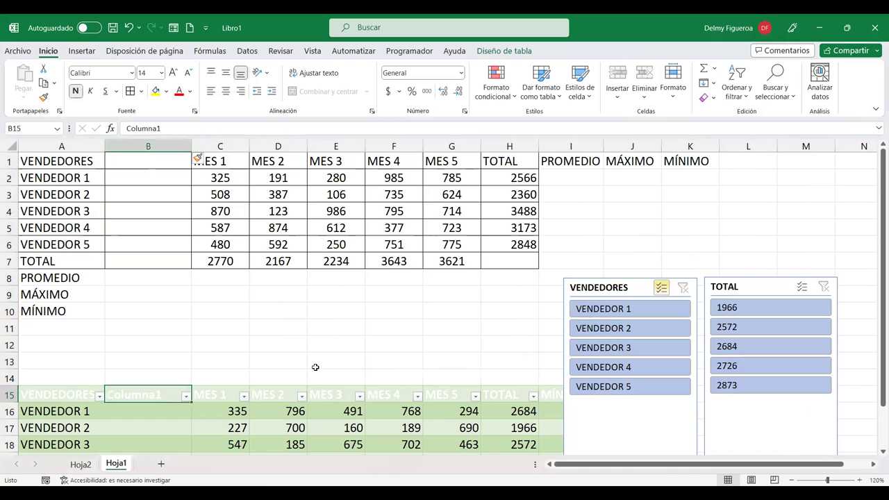
scroll(315, 367, down, 1)
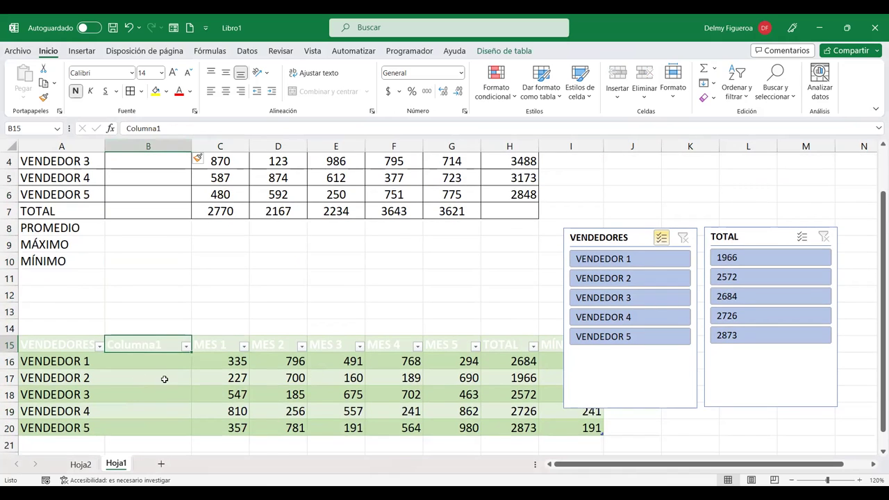
scroll(294, 387, up, 1)
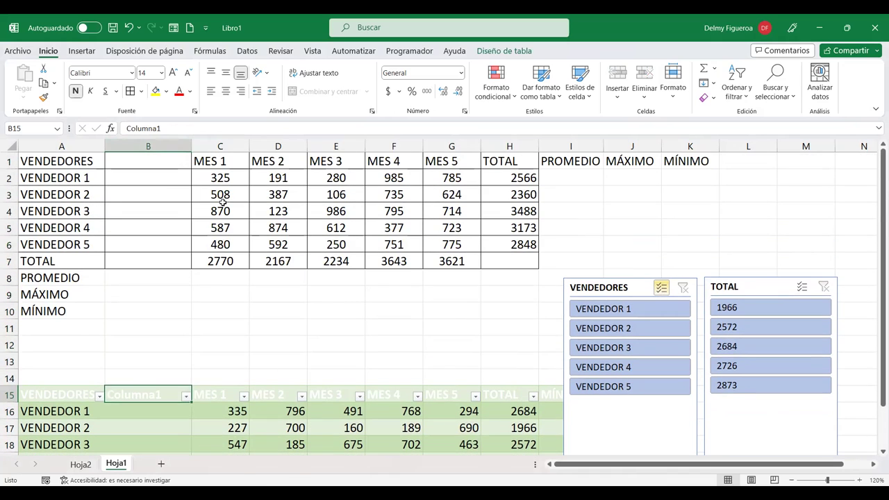
click(168, 163)
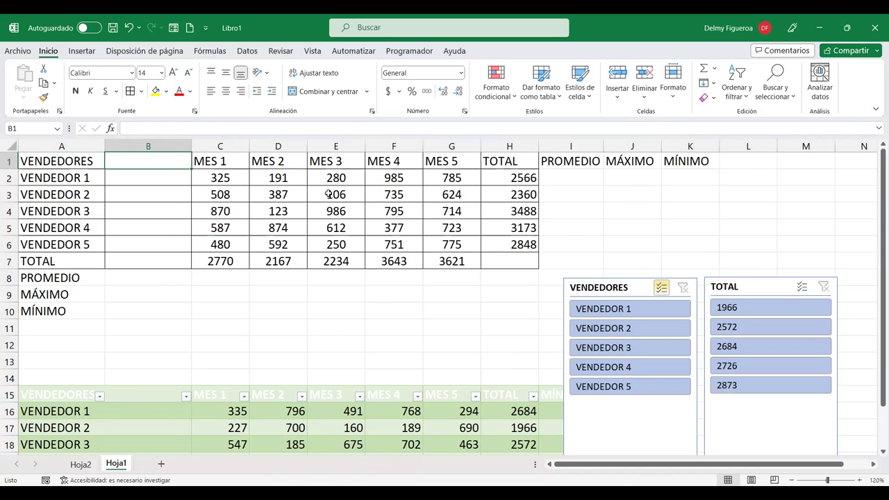
key(ctrl+z)
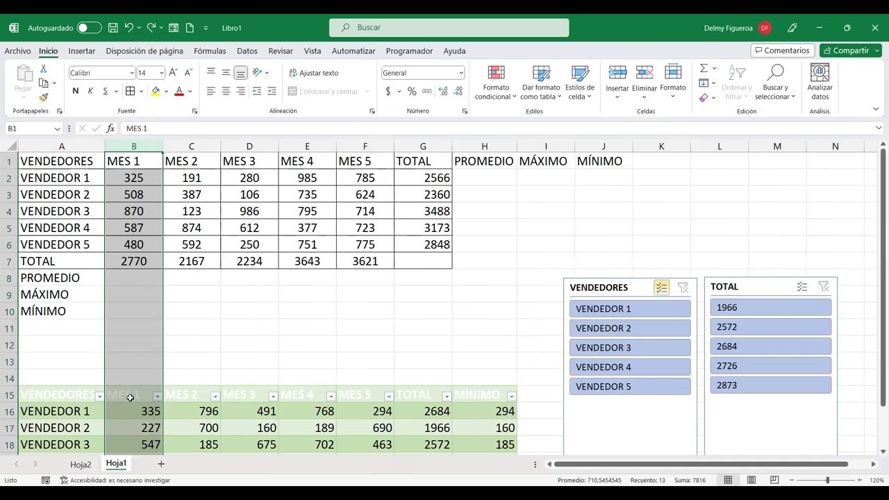
click(132, 396)
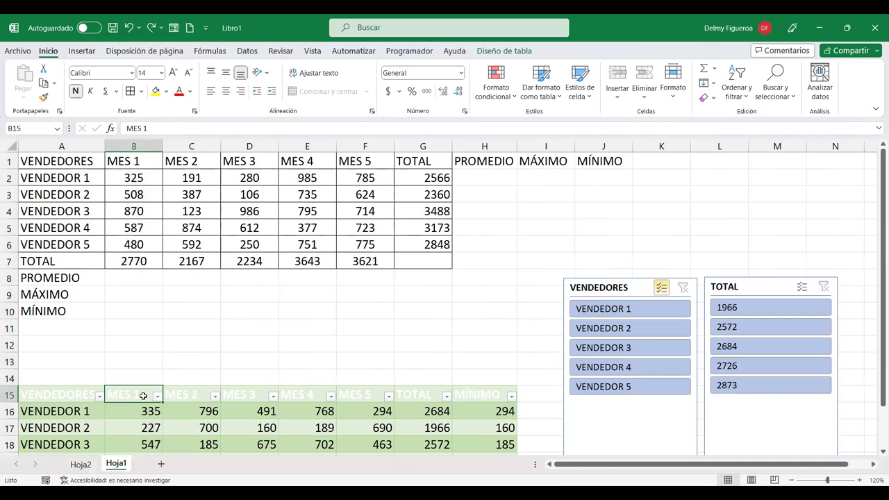
- Open and dismiss the context menus for the MES 1 header and column B, then reselect MES 1
right_click(143, 396)
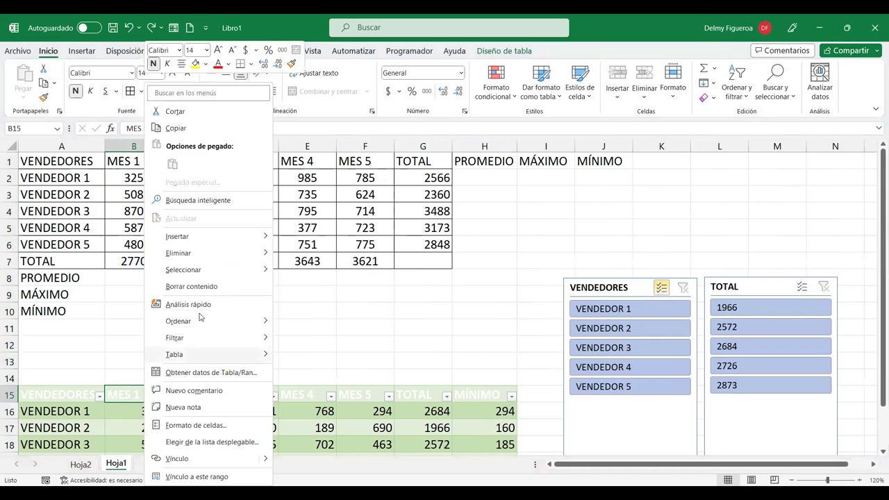
mouse_move(205, 242)
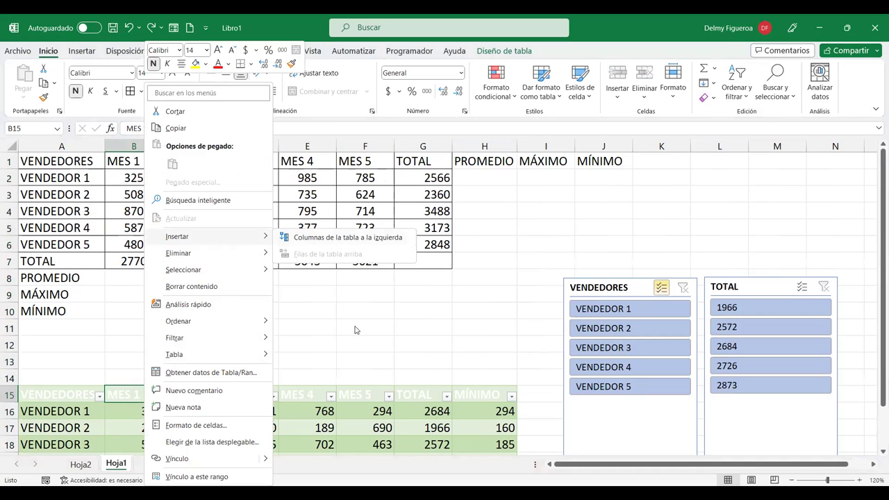
key(Escape)
click(133, 144)
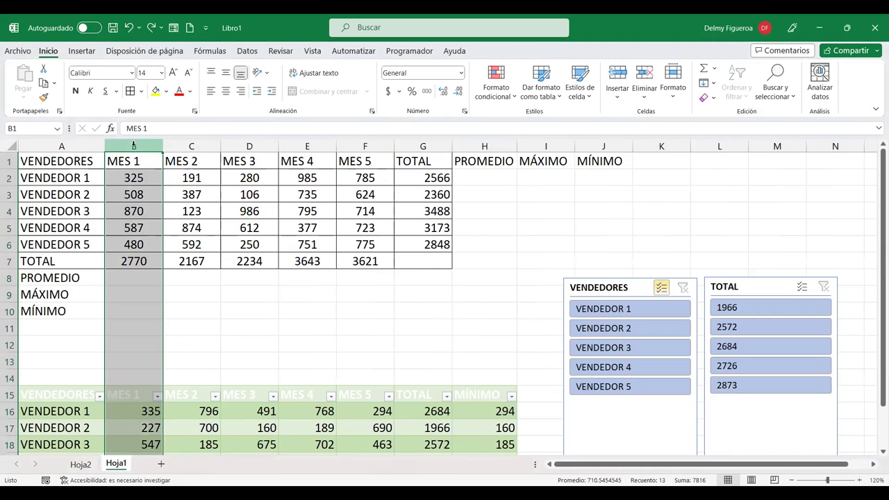
right_click(133, 144)
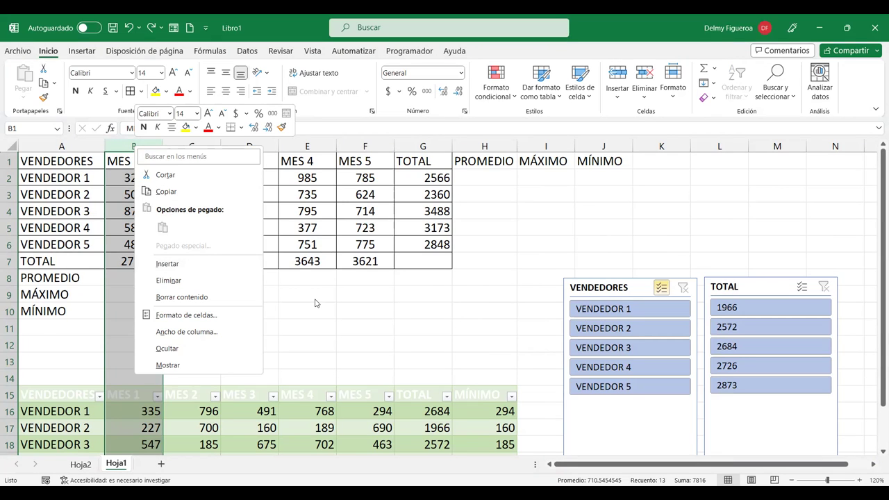
click(123, 391)
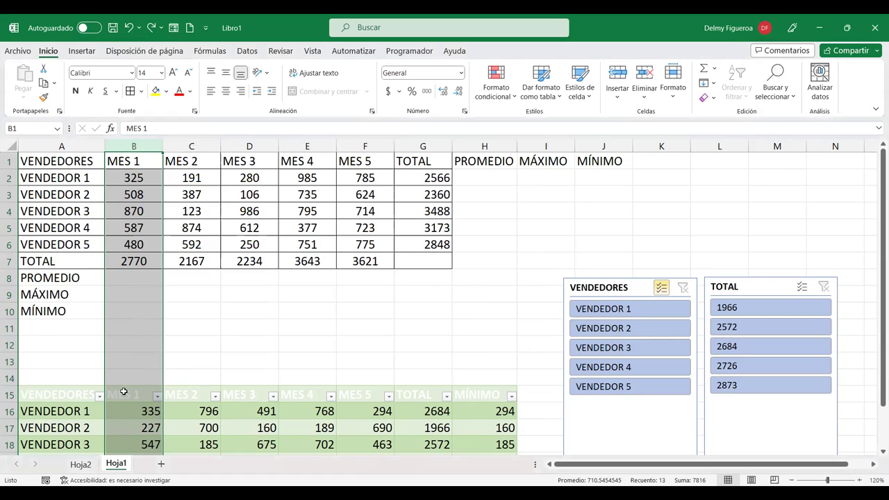
click(123, 391)
- Insert a new table column to the left of MES 1
right_click(137, 395)
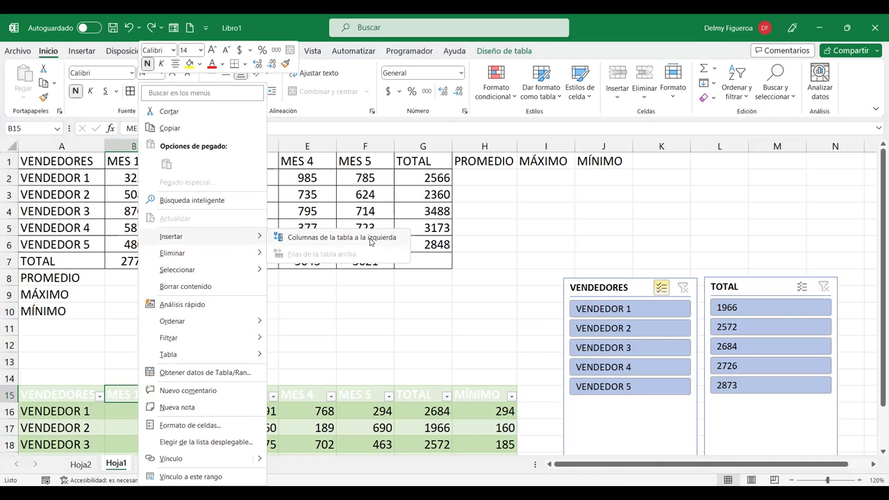
click(370, 241)
scroll(238, 341, down, 1)
scroll(239, 342, down, 1)
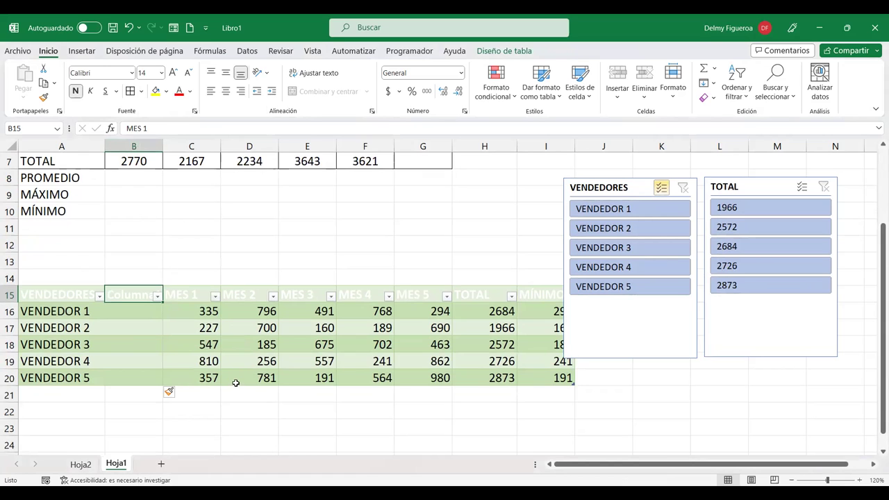
scroll(236, 382, up, 2)
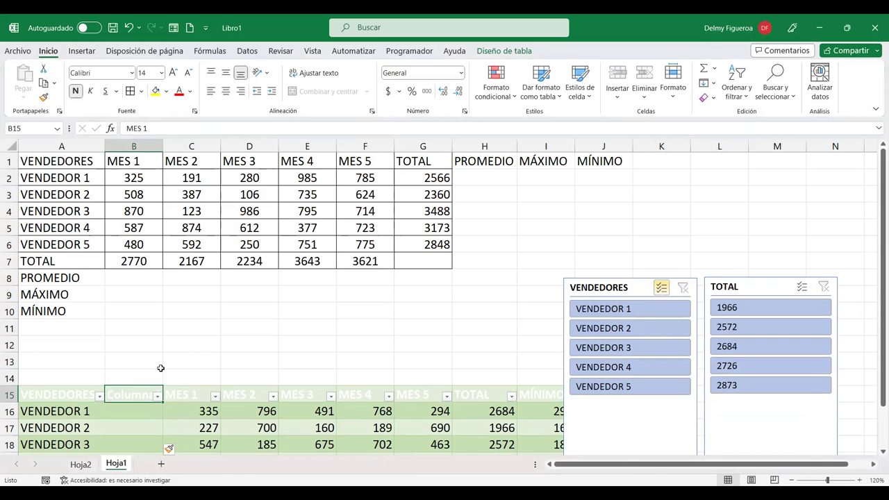
scroll(150, 368, down, 2)
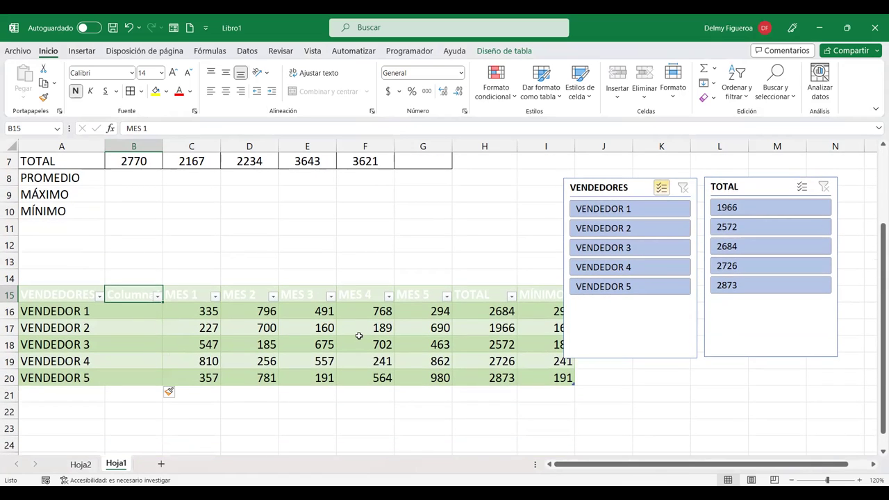
- Name the new column's header SUCURSAL
text(SUCURSAL)
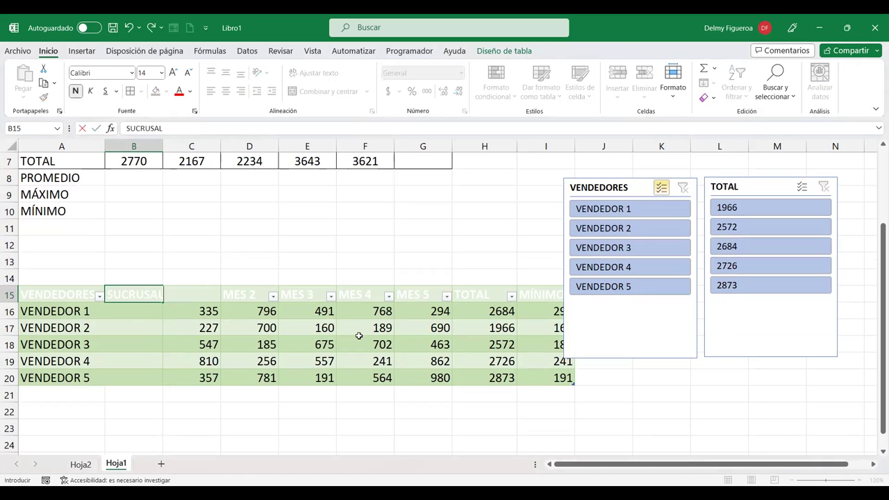
key(BackSpace)
key(BackSpace)
key(BackSpace)
text(U)
text(AL)
key(Return)
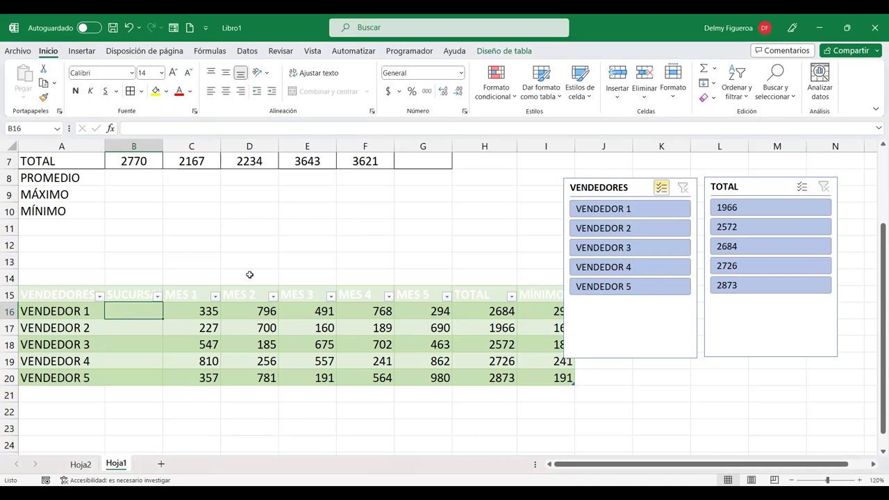
click(93, 243)
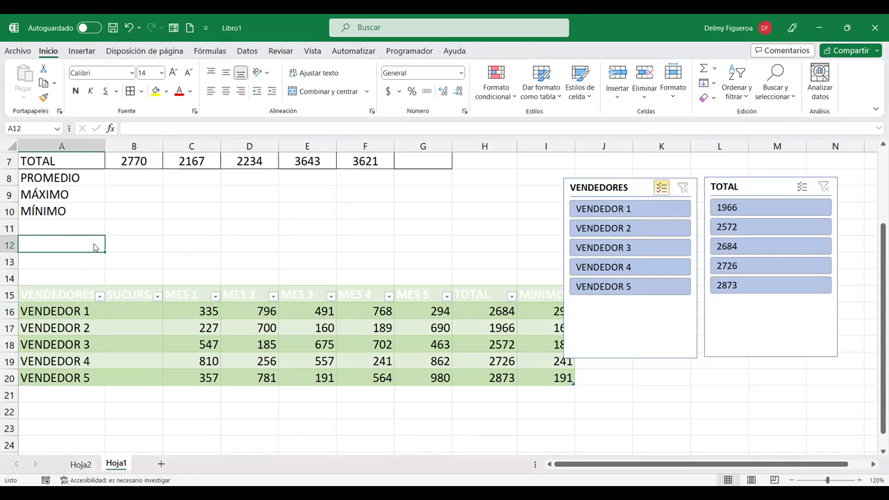
key(ctrl+plus)
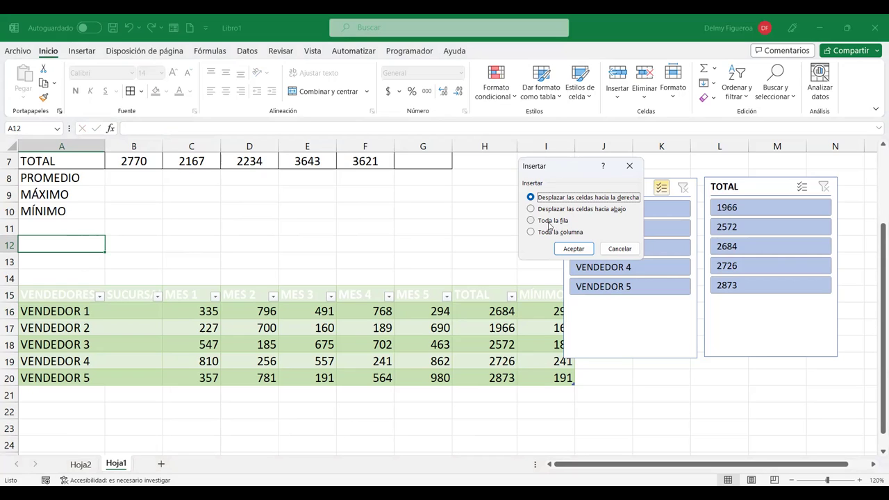
click(559, 233)
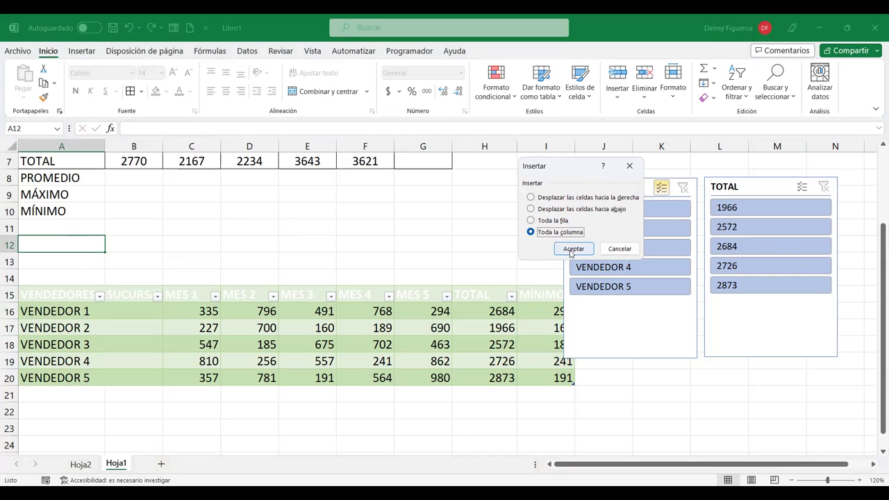
click(573, 249)
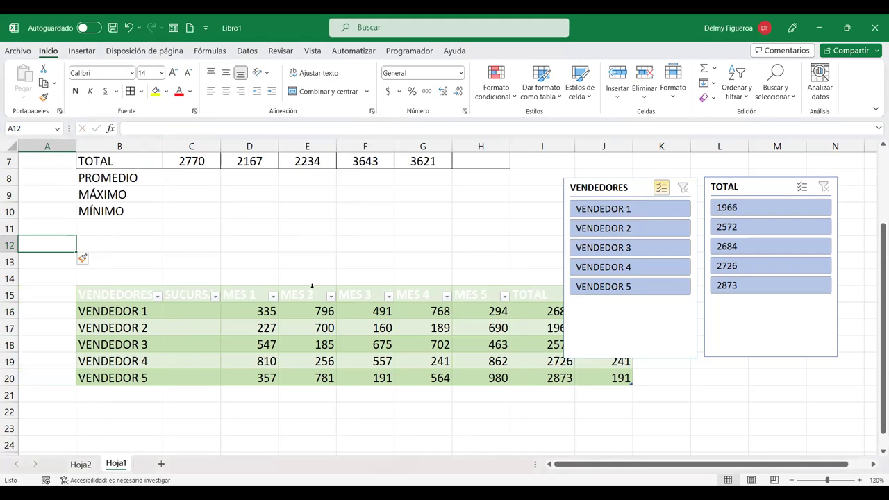
key(ctrl+z)
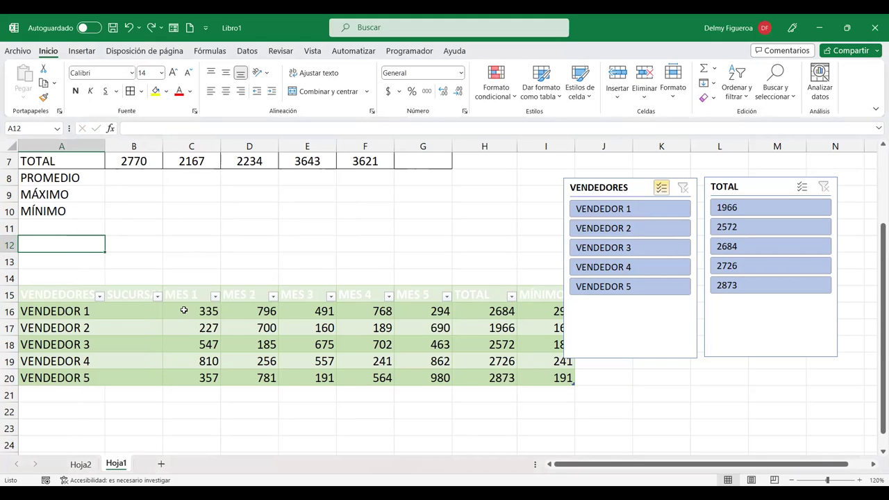
click(195, 311)
key(ctrl+plus)
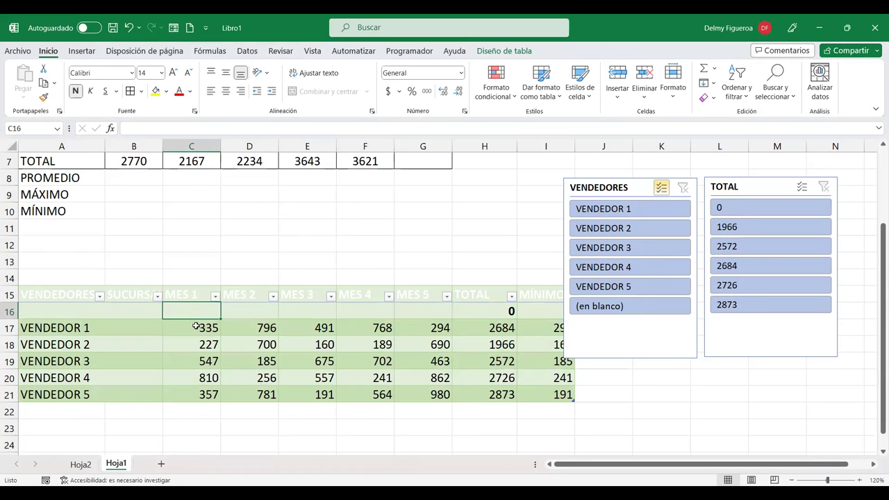
scroll(196, 326, up, 2)
scroll(195, 326, down, 2)
scroll(196, 326, down, 2)
scroll(196, 326, up, 3)
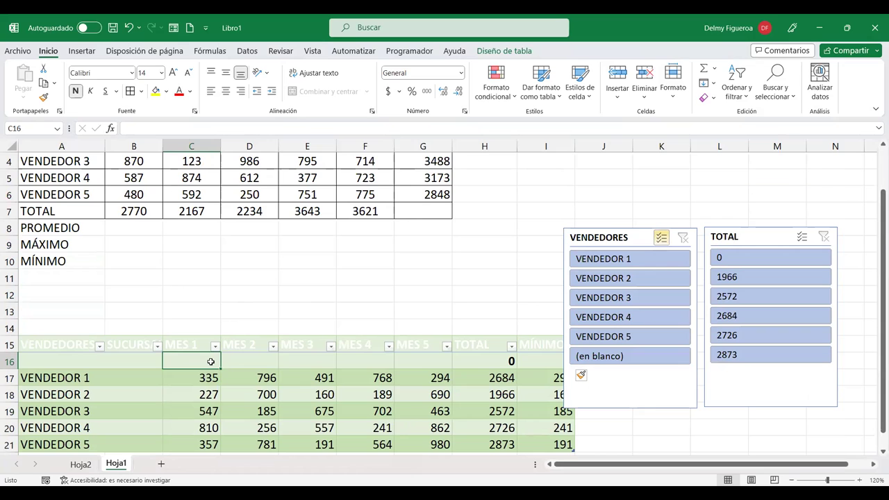
key(ctrl+minus)
- Copy the top-left block A1:D4 of the sales data
scroll(230, 347, down, 1)
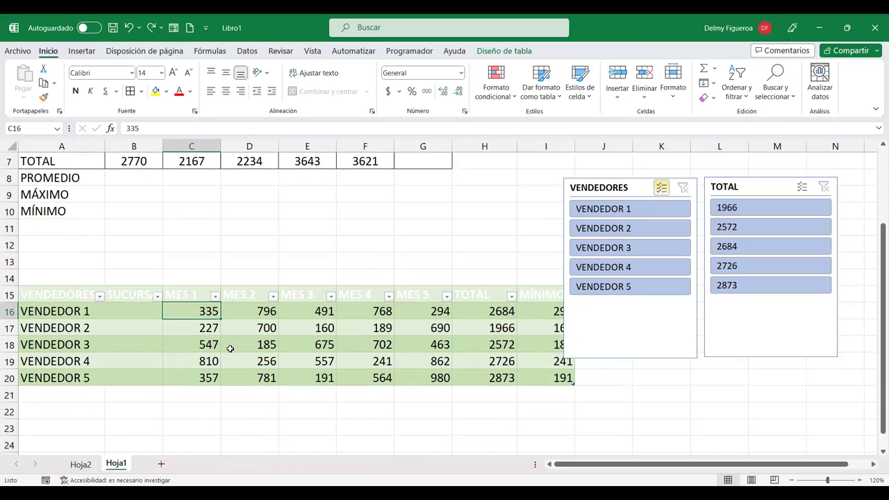
scroll(230, 348, down, 1)
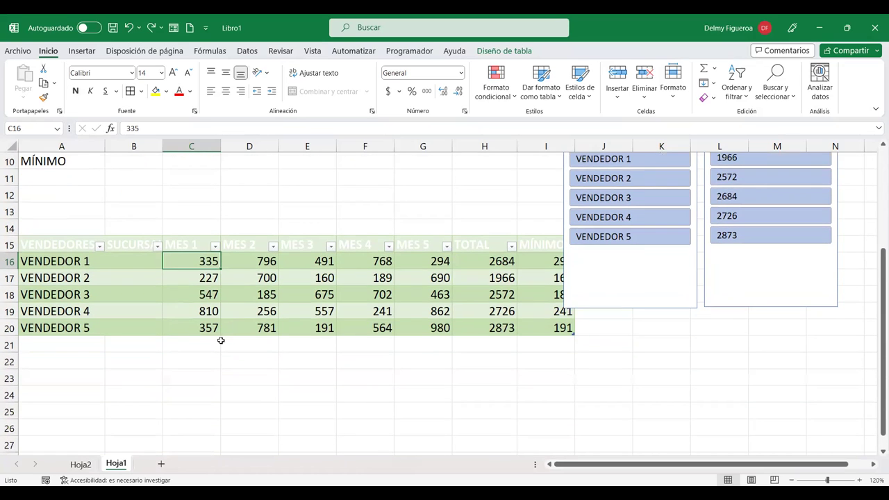
scroll(220, 340, down, 1)
scroll(221, 340, up, 4)
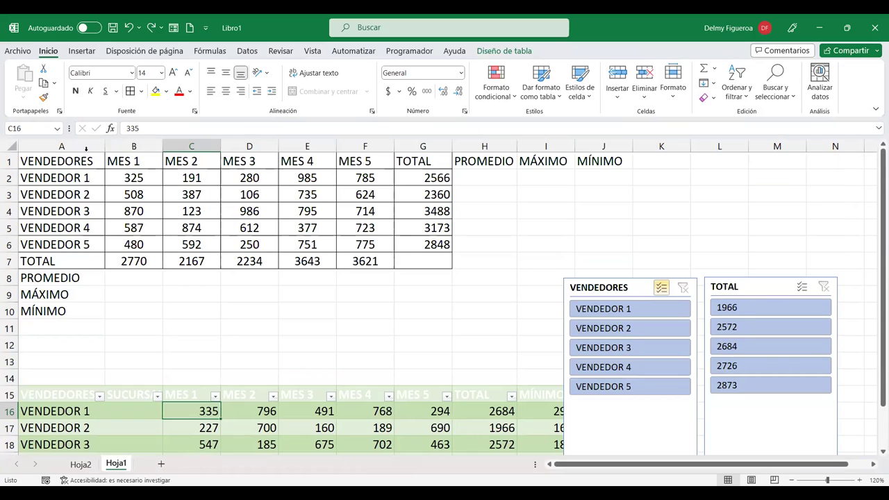
scroll(83, 160, down, 4)
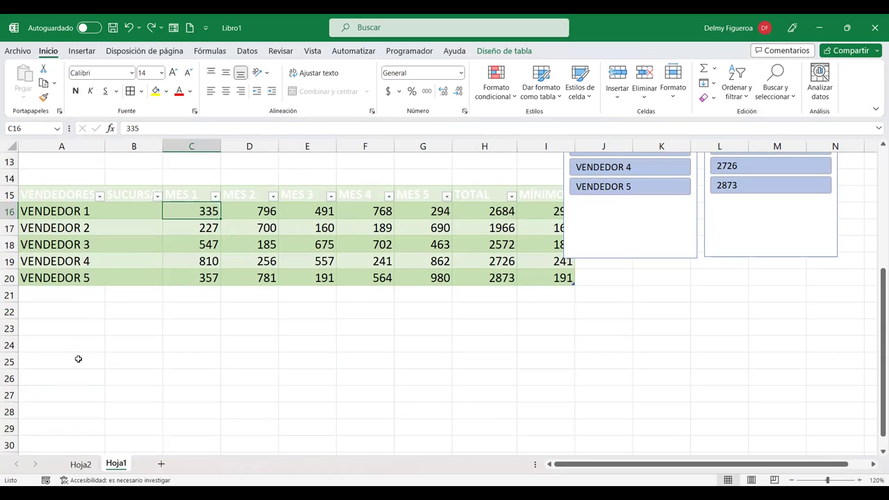
scroll(89, 350, up, 4)
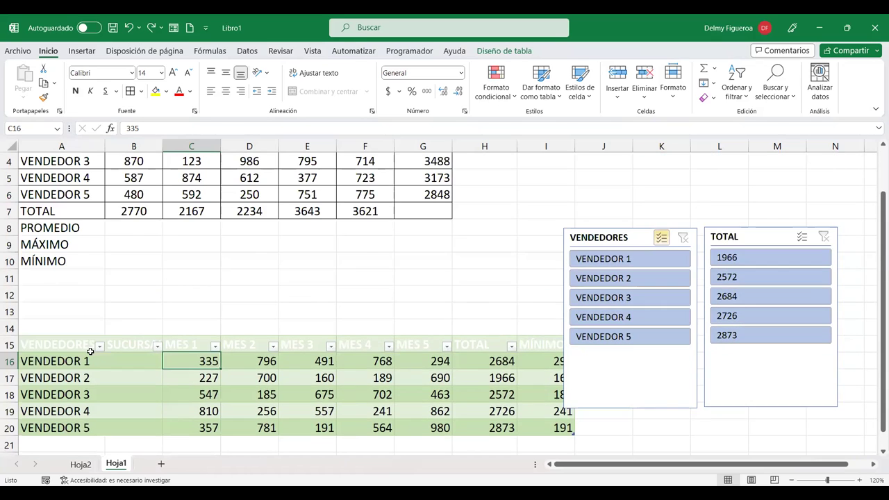
drag(83, 160, 264, 210)
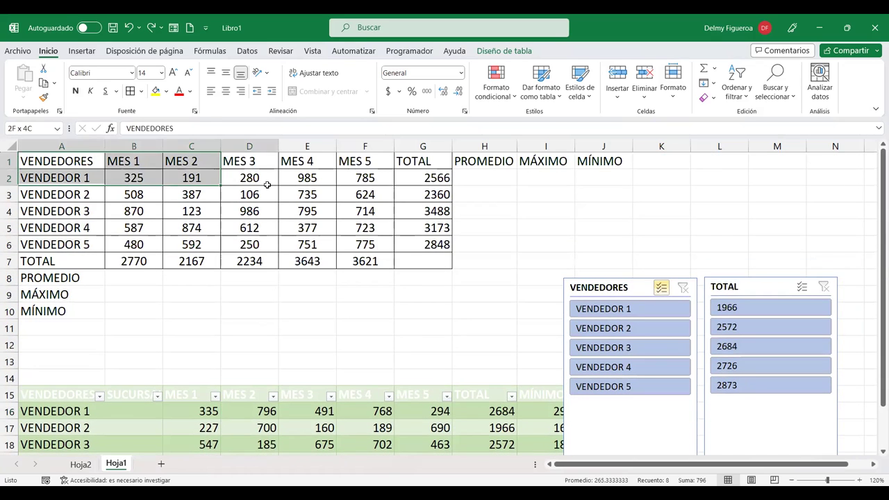
key(ctrl+c)
- Cancel the pending copy and bring up the Insert cells options at C3 (387)
scroll(265, 215, down, 3)
scroll(265, 218, down, 1)
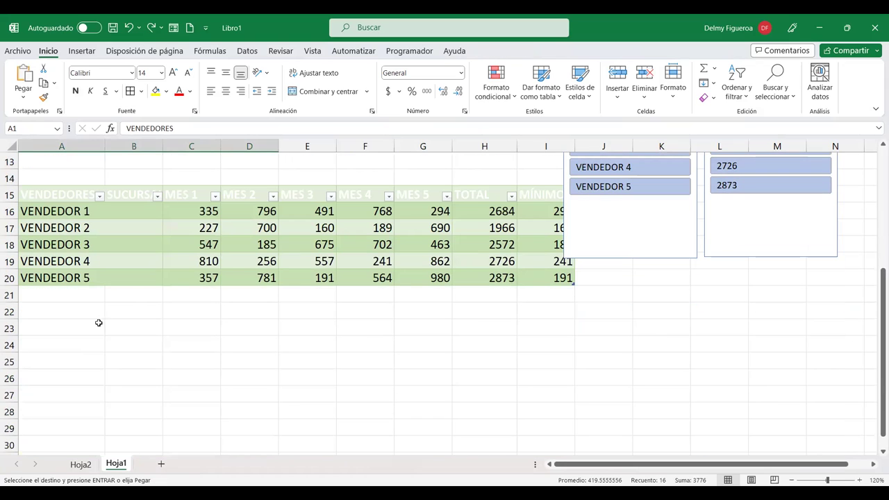
click(70, 346)
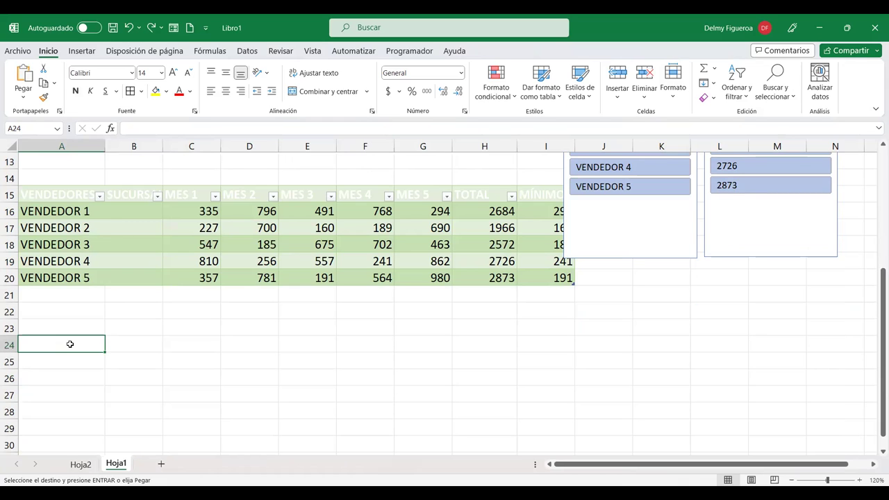
click(200, 211)
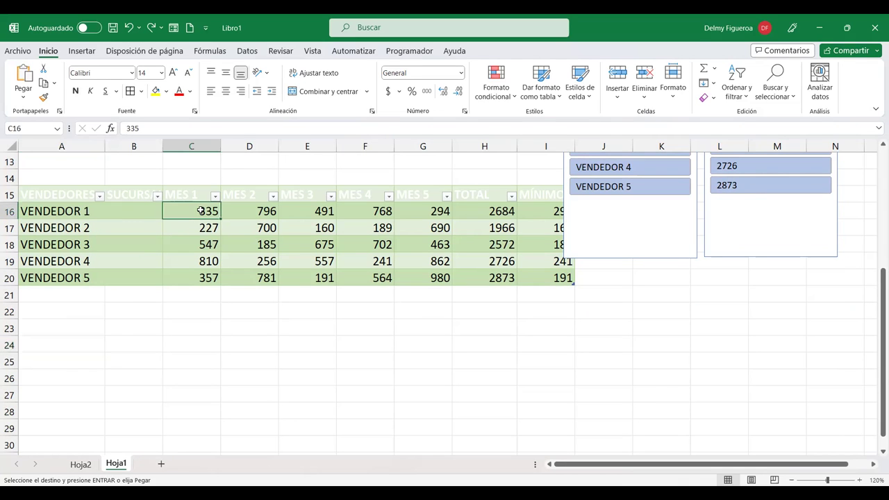
scroll(201, 210, up, 1)
click(189, 193)
scroll(190, 194, up, 2)
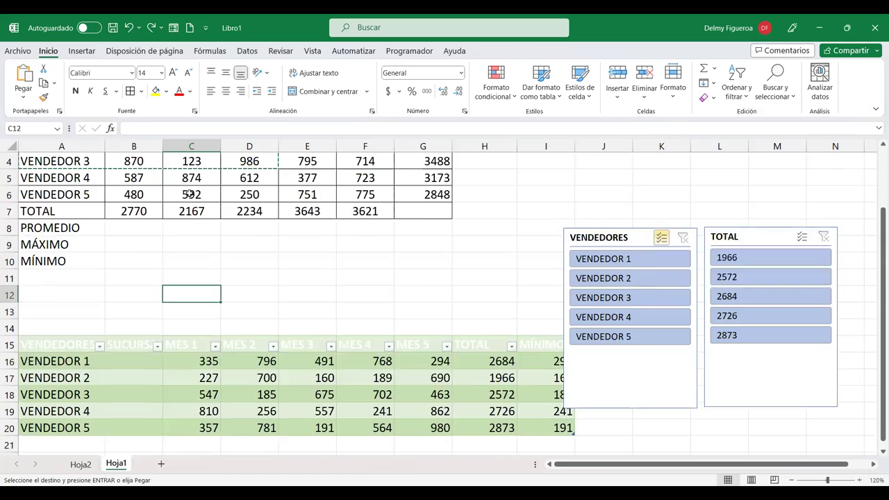
scroll(189, 195, up, 1)
key(Escape)
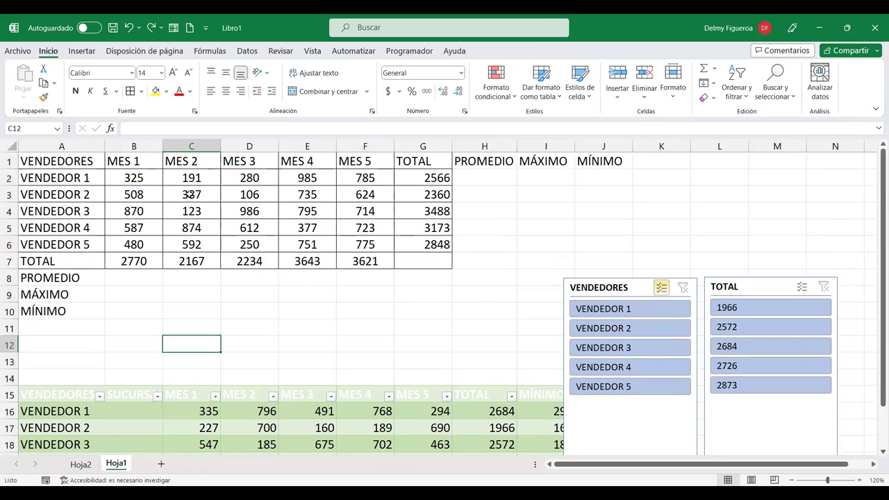
click(193, 195)
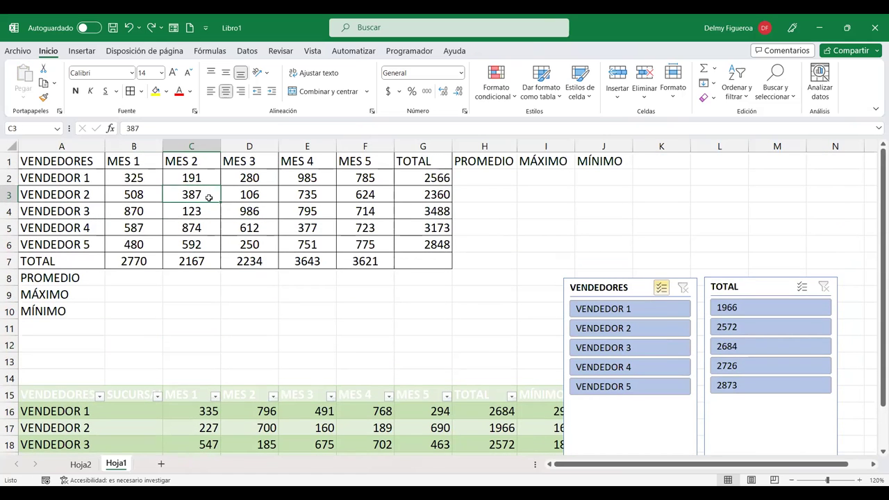
key(ctrl+plus)
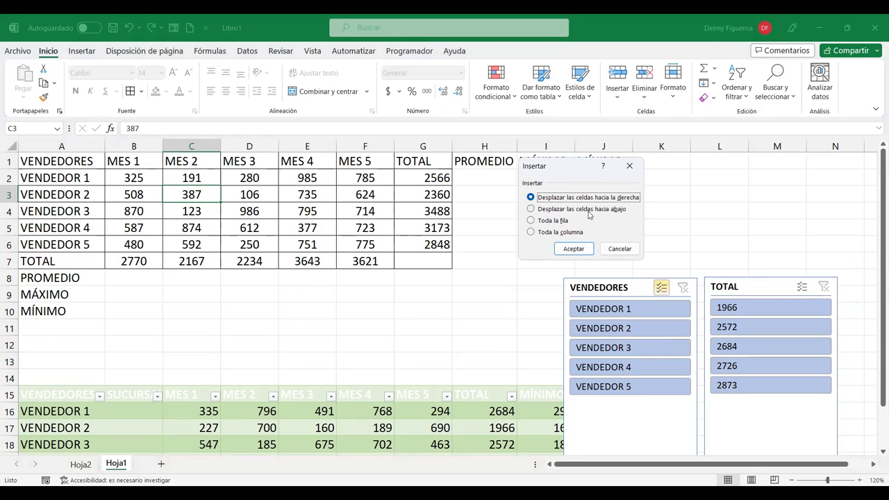
- Cancel the Insert dialog, then insert and undo a blank table row above VENDEDOR 5
click(621, 248)
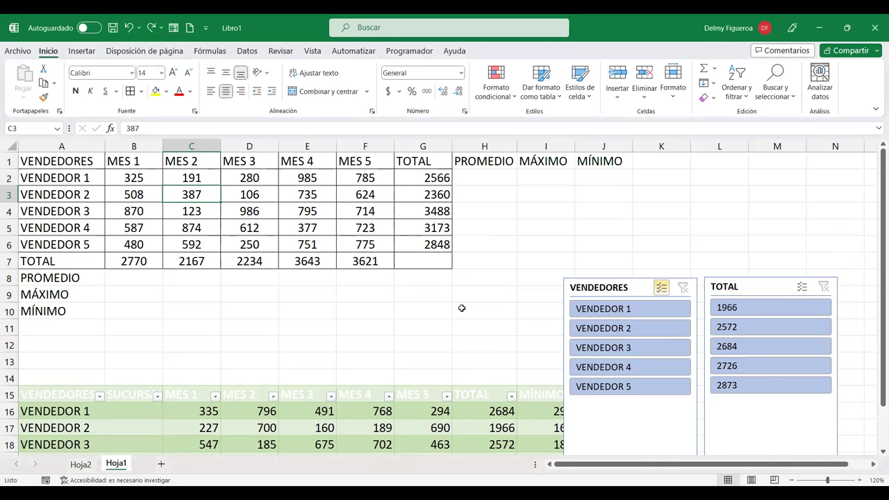
scroll(401, 325, down, 2)
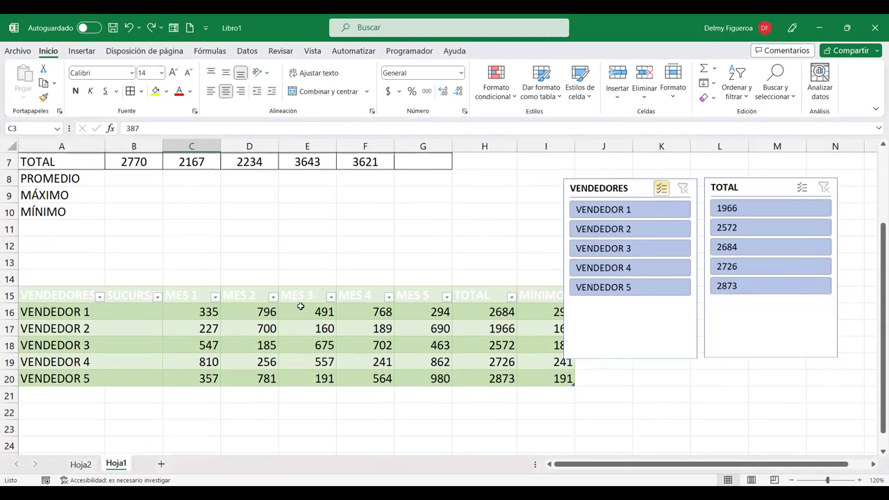
click(252, 374)
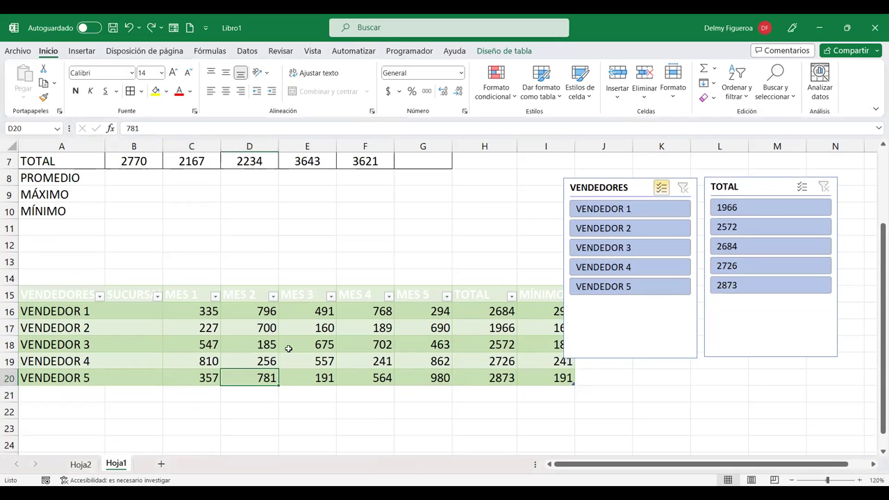
key(ctrl+plus)
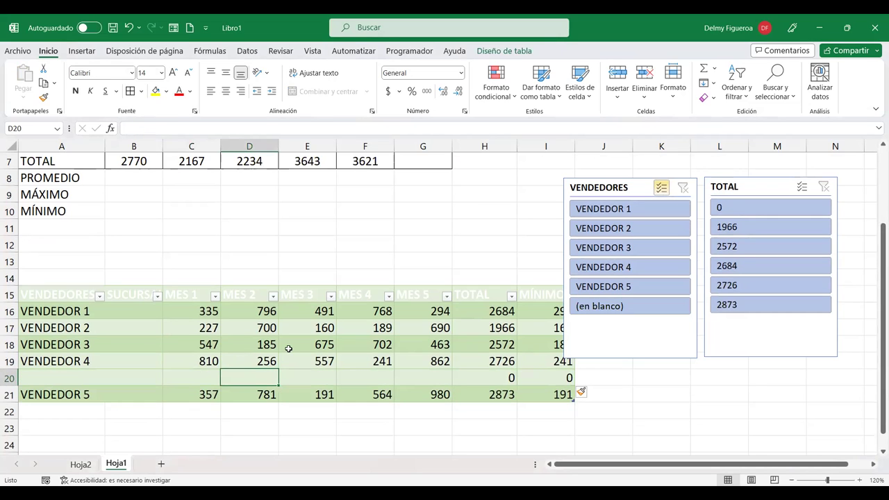
key(ctrl+z)
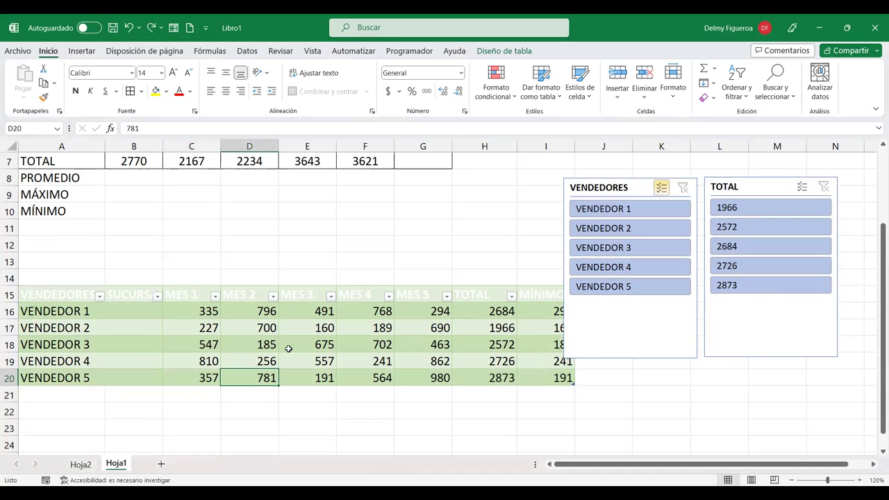
- Select cell E11, then the 106 value in D3
scroll(248, 328, up, 2)
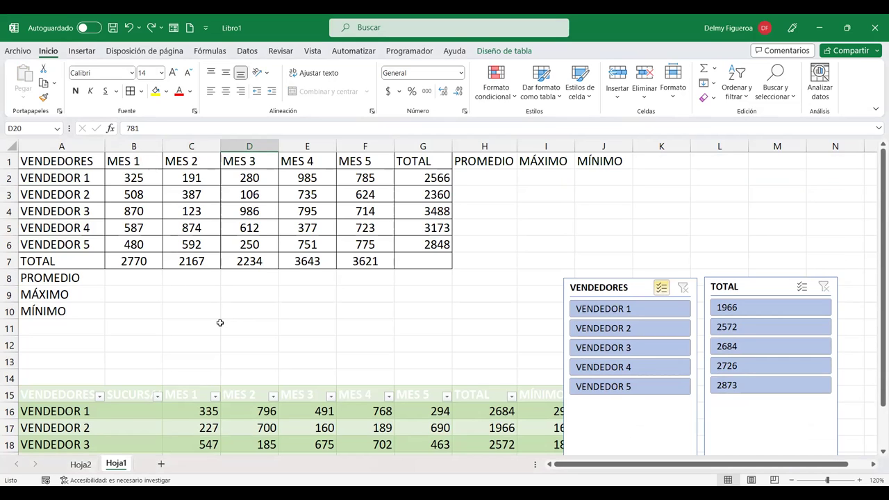
scroll(220, 323, down, 1)
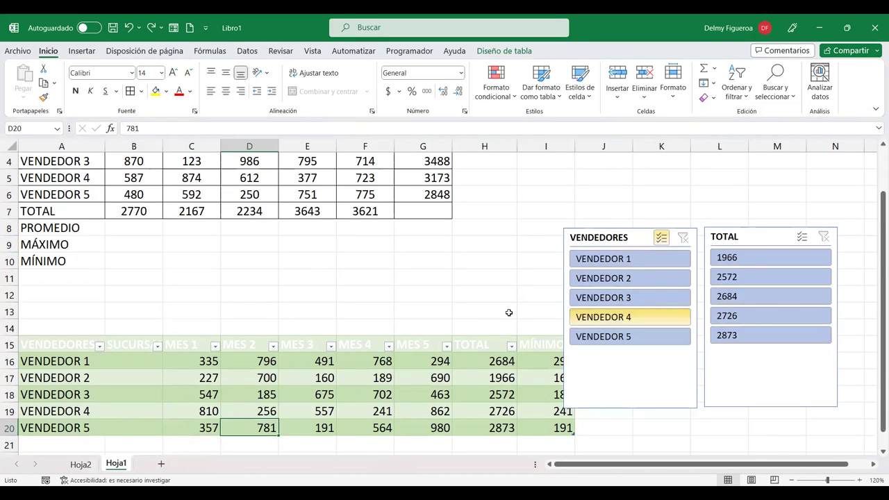
scroll(436, 318, down, 1)
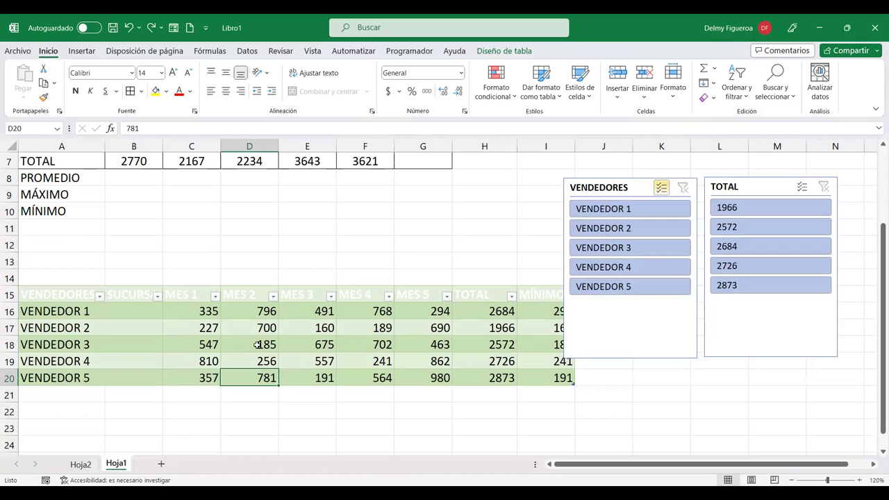
scroll(278, 317, up, 2)
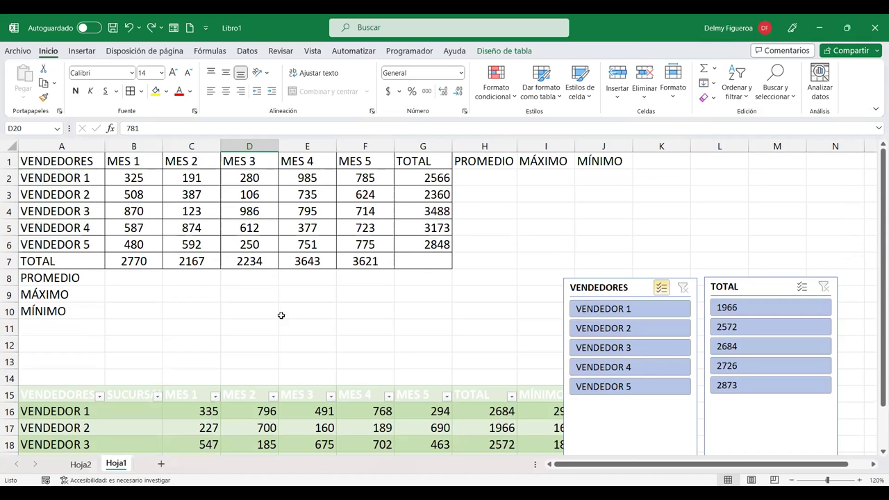
click(296, 330)
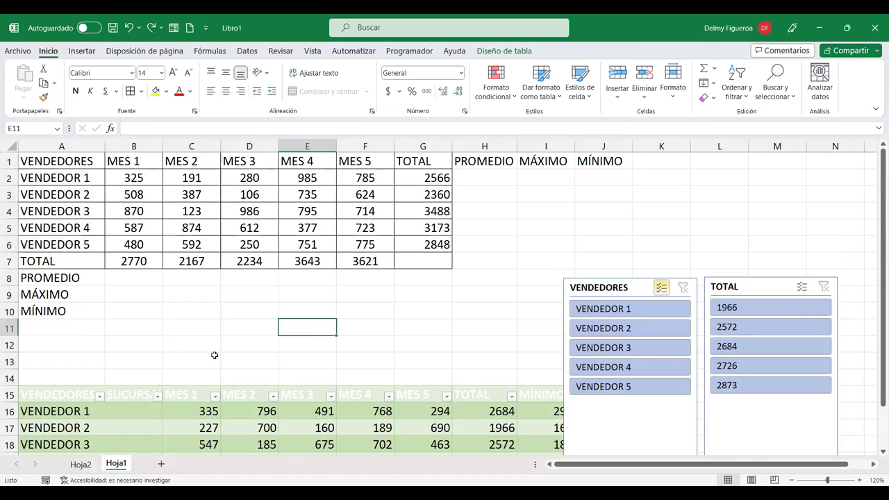
click(266, 195)
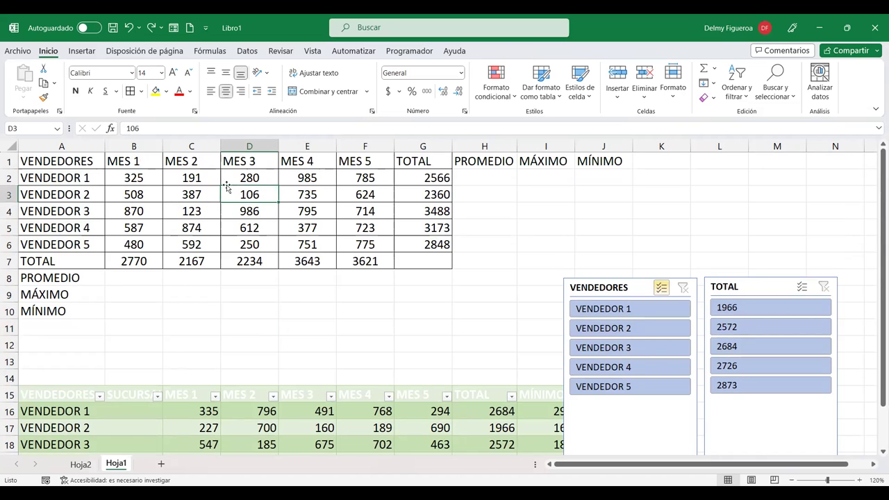
- Enter SS and SANTA ANA as the branches of VENDEDOR 1 and 2
scroll(264, 236, down, 1)
click(259, 373)
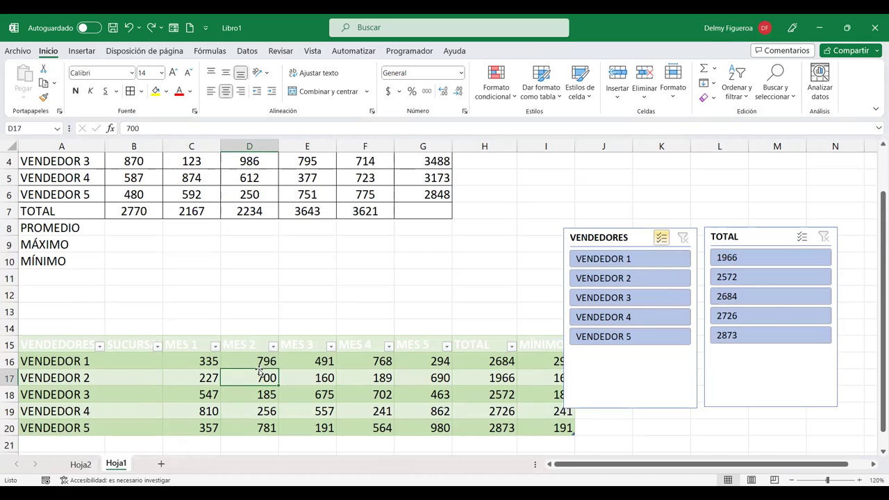
scroll(261, 362, down, 2)
click(139, 259)
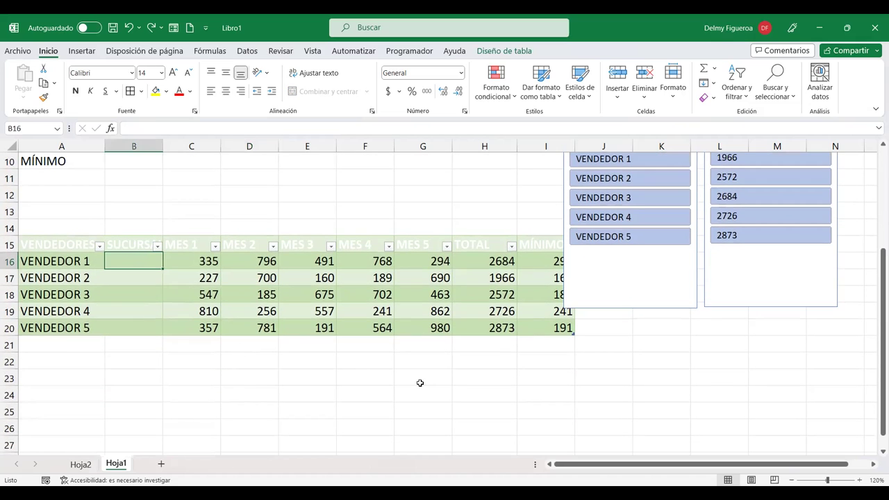
text(SS)
key(Return)
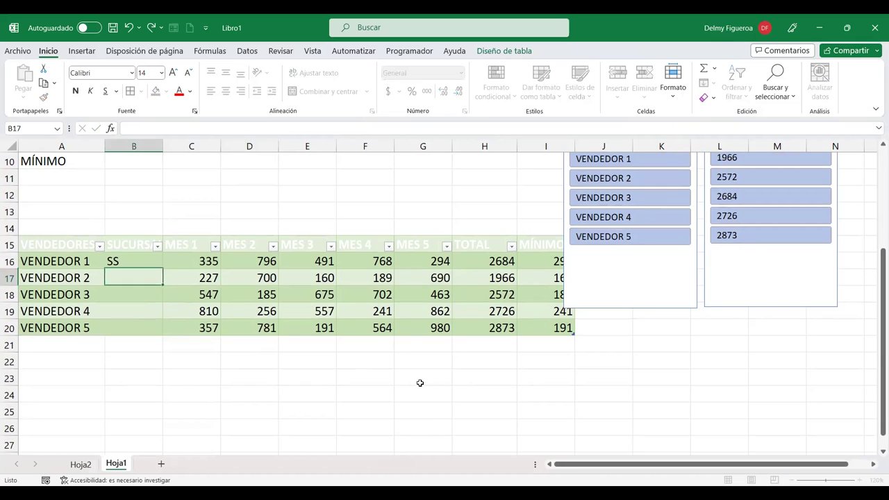
text(SANTA ANATA)
key(BackSpace)
key(BackSpace)
key(Return)
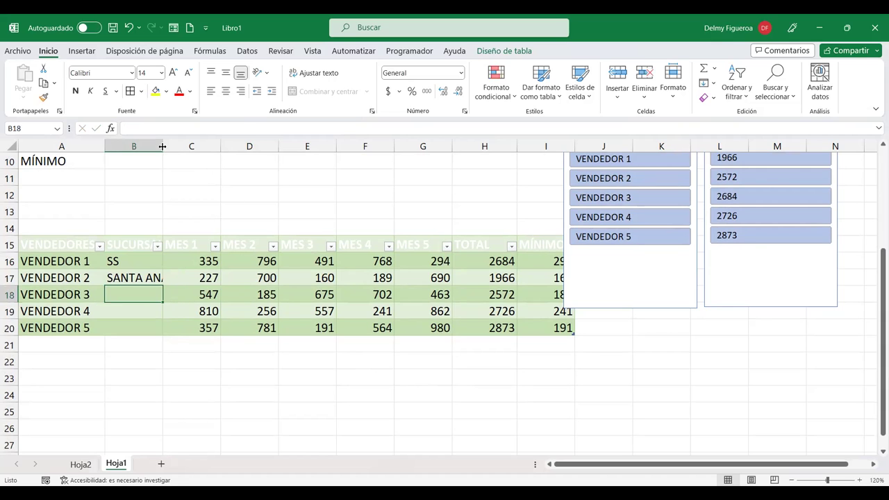
- Widen column B and enter SONSONATE, CENTRO and CENTRO in B18:B20
drag(162, 144, 177, 145)
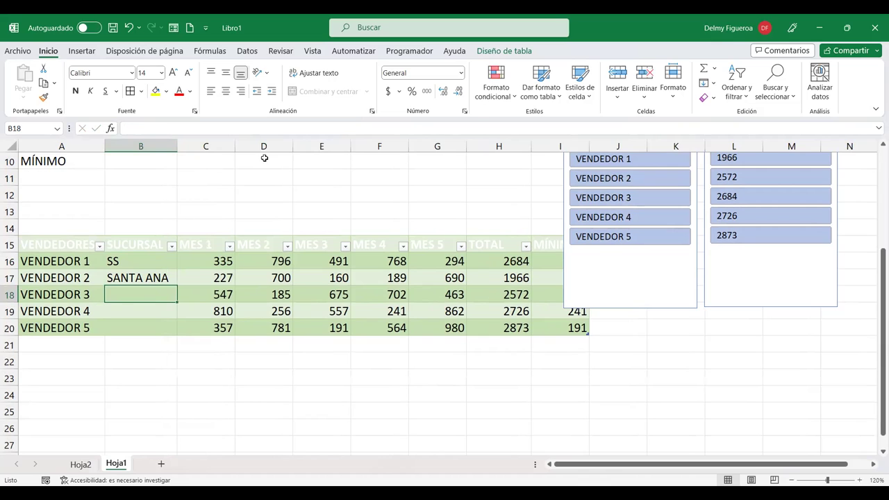
text(SONSONATE)
key(Return)
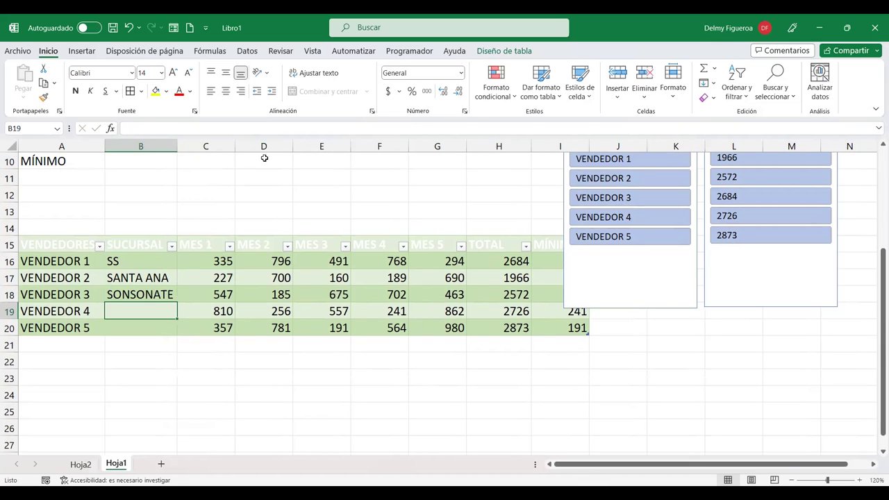
text(CENTRO)
key(Return)
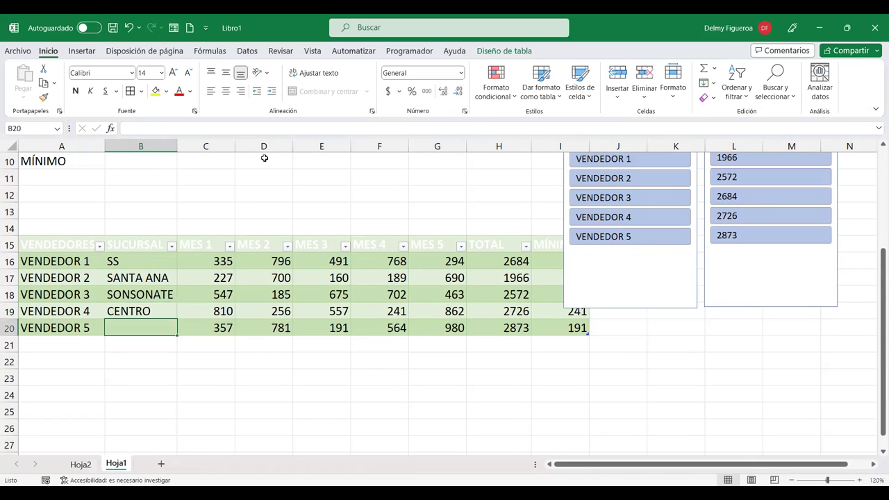
text(CENTRO)
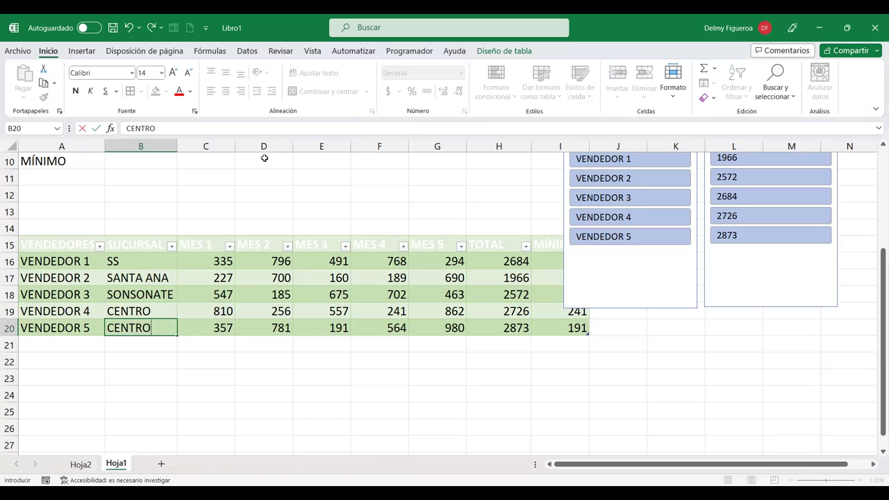
key(Return)
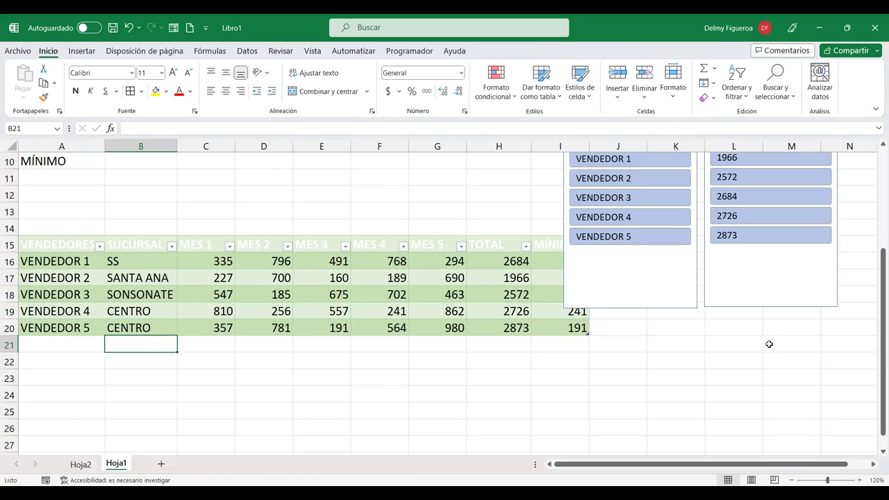
scroll(769, 340, up, 2)
- Delete the TOTAL slicer and put the selection back on cell D18 in the table
scroll(747, 257, down, 1)
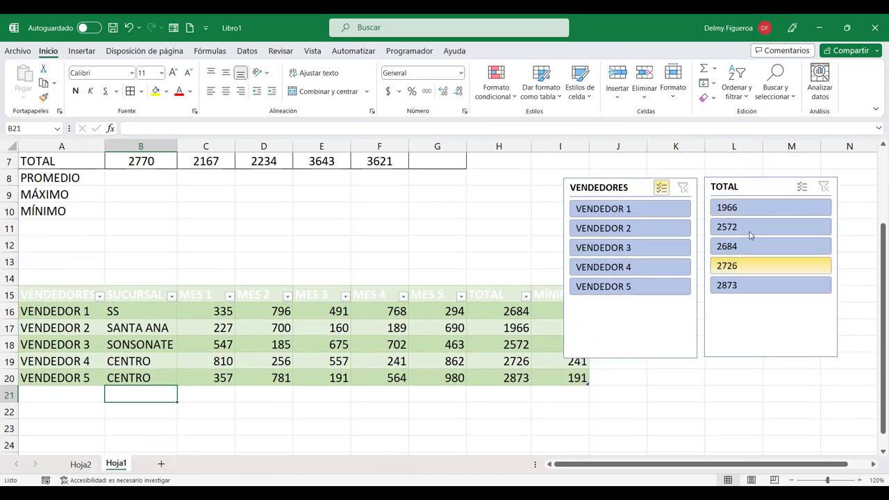
click(754, 189)
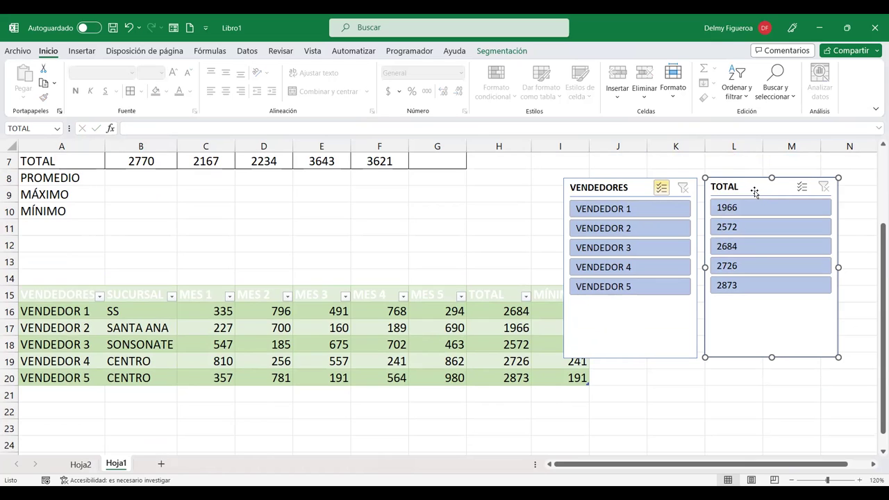
key(Delete)
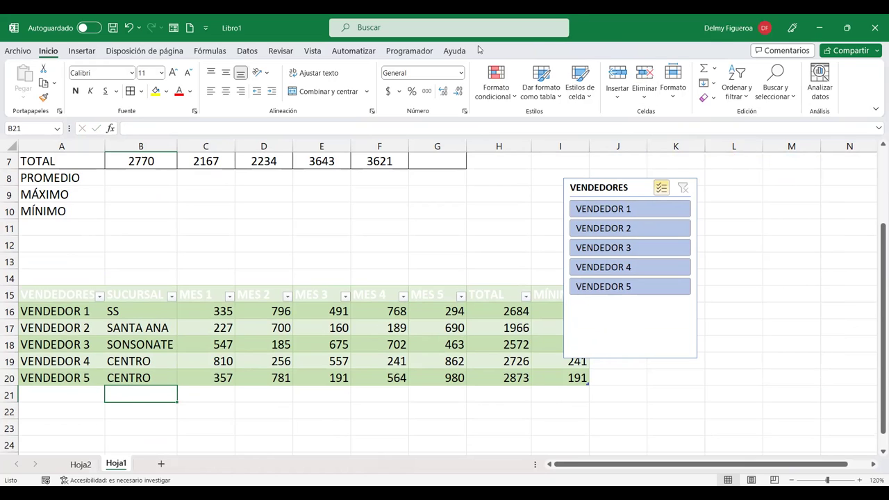
click(254, 342)
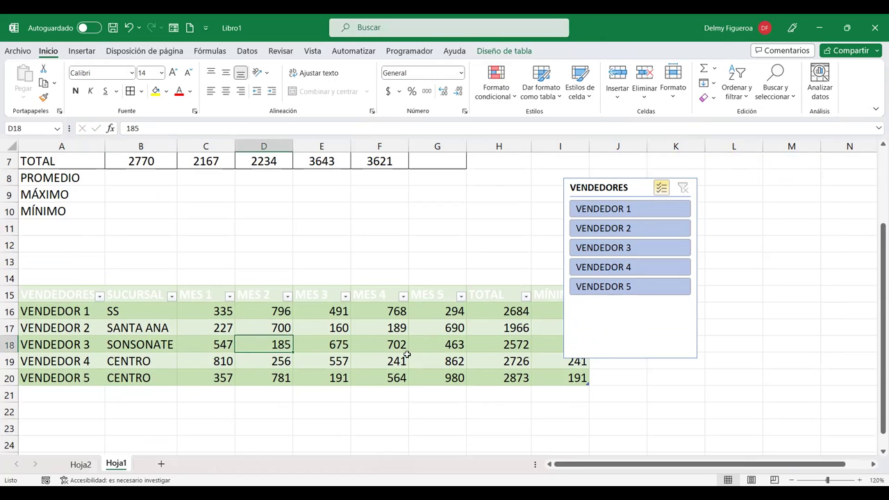
- Insert a slicer for the SUCURSAL column and place it beside the VENDEDORES slicer
click(504, 52)
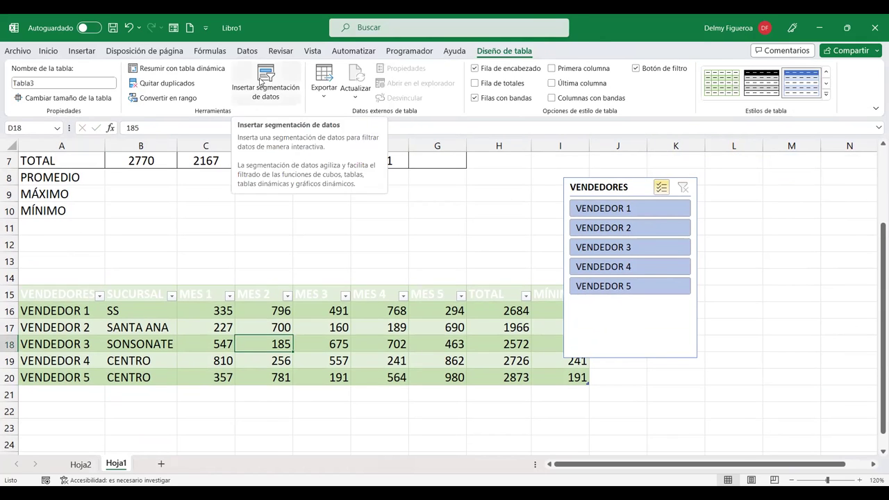
click(261, 84)
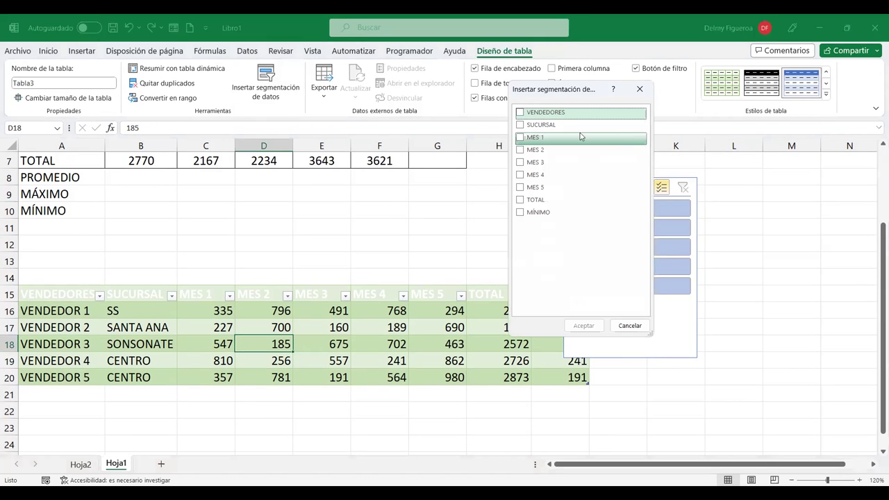
click(520, 128)
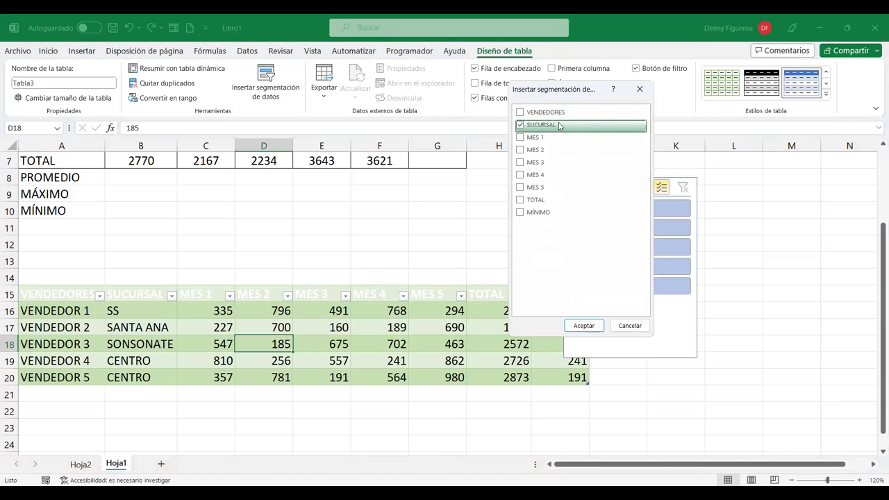
click(583, 326)
mouse_move(420, 224)
mouse_down()
mouse_move(759, 220)
mouse_move(772, 183)
mouse_up()
drag(624, 187, 653, 184)
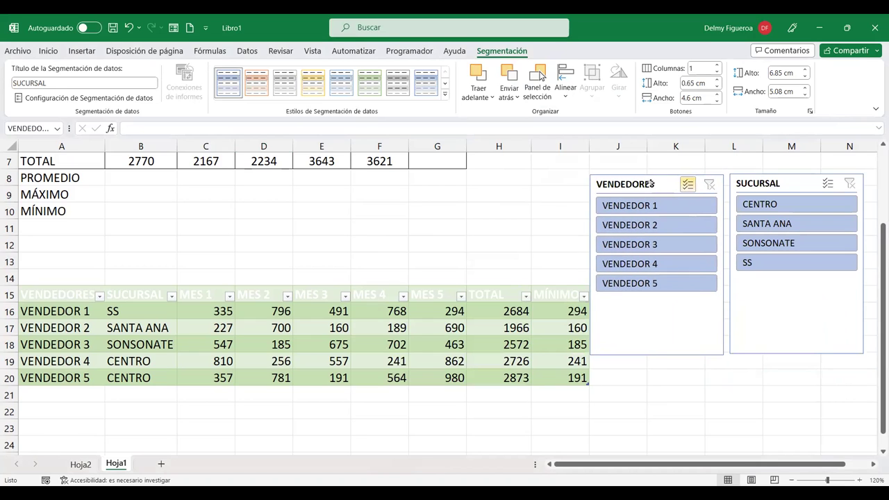
click(777, 207)
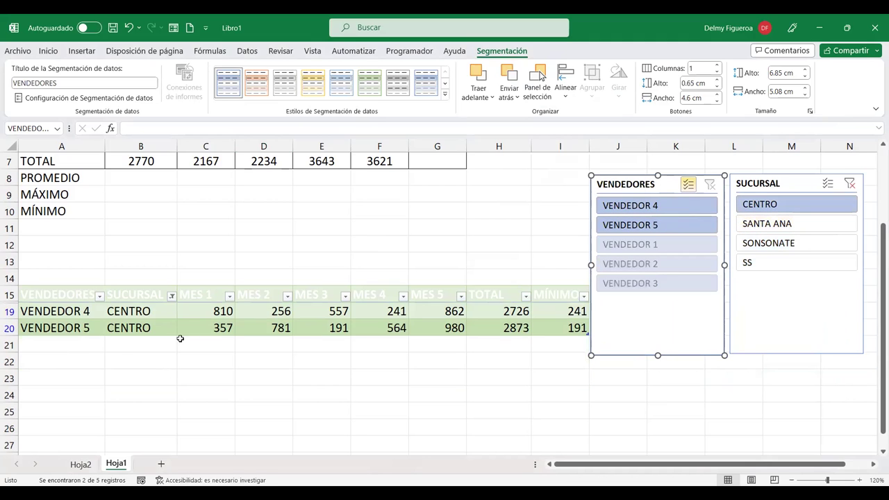
click(785, 224)
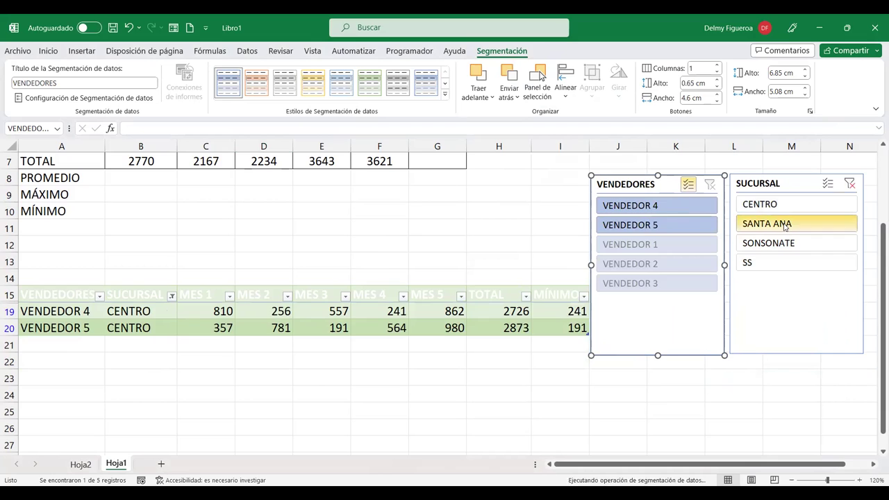
click(761, 265)
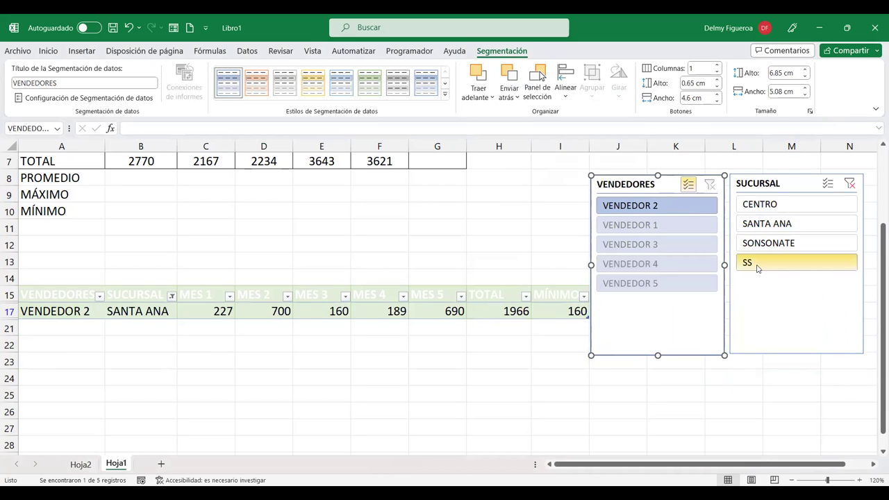
click(850, 183)
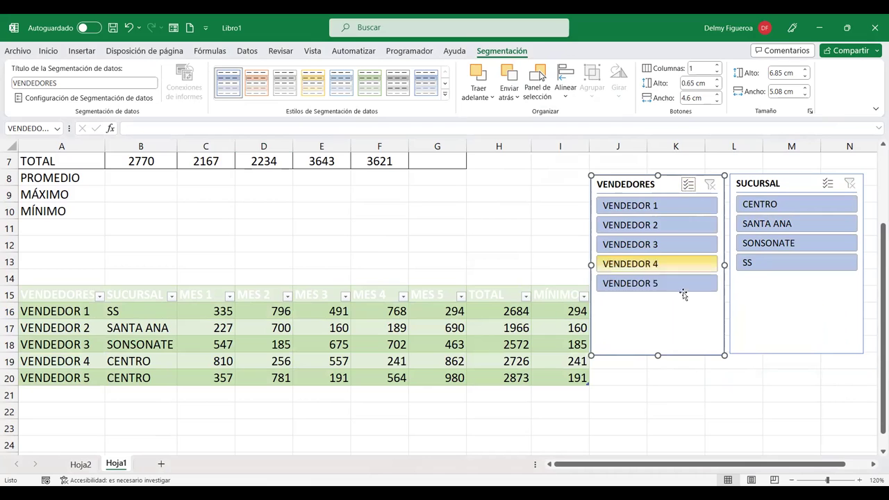
click(675, 208)
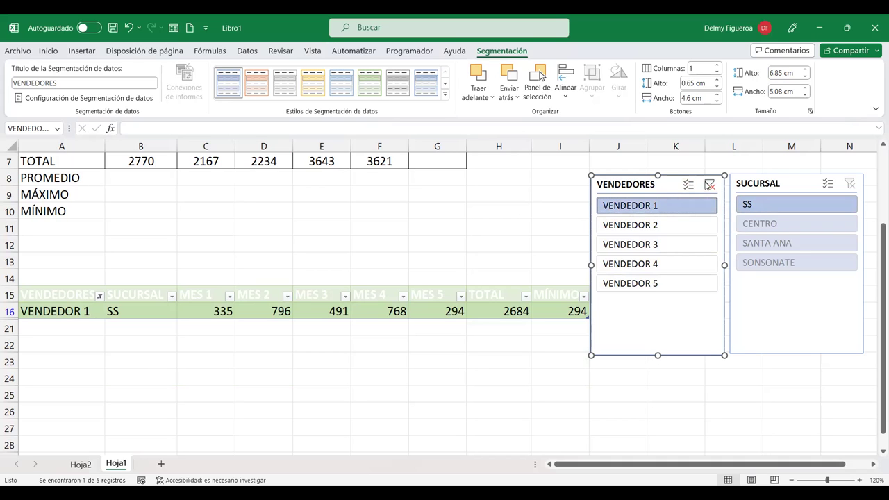
click(709, 184)
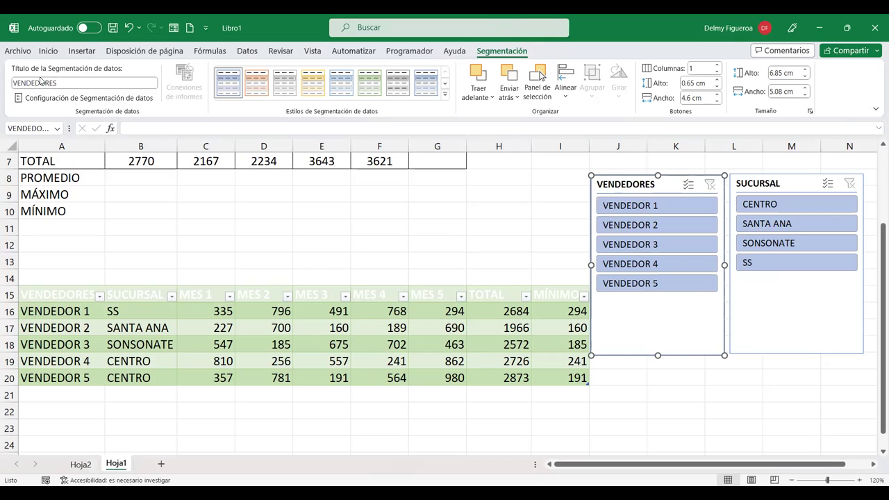
click(781, 179)
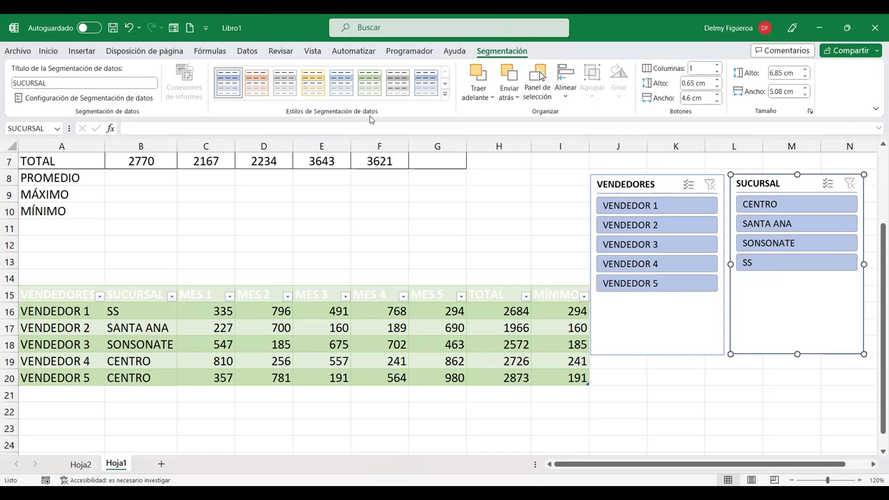
click(62, 100)
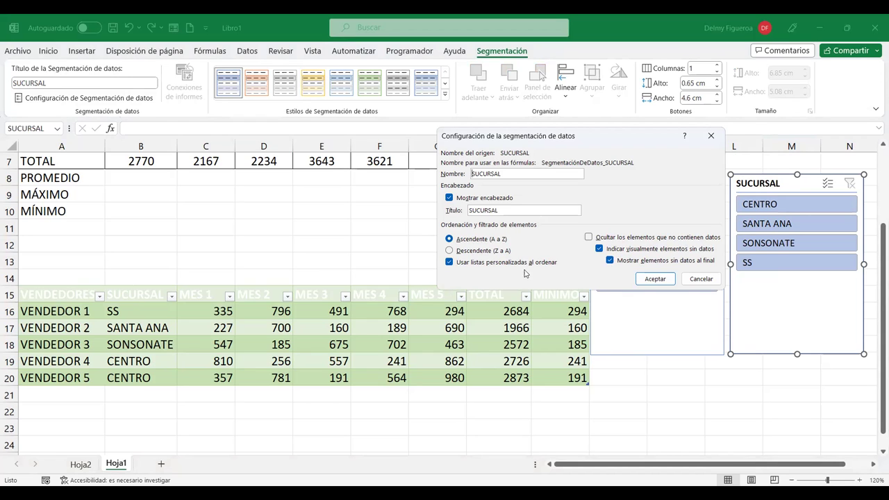
click(707, 280)
key(Escape)
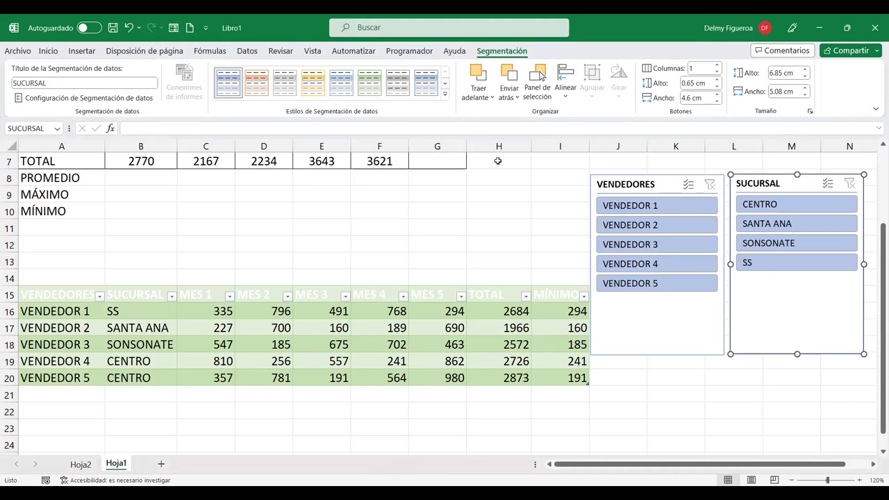
- Style SUCURSAL dark green and VENDEDORES light green, nudging both slicers slightly right
click(444, 93)
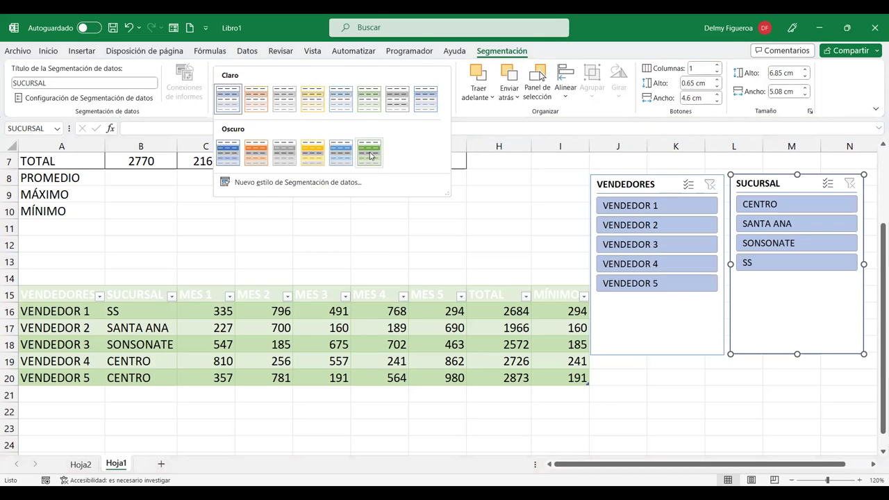
click(370, 156)
click(656, 185)
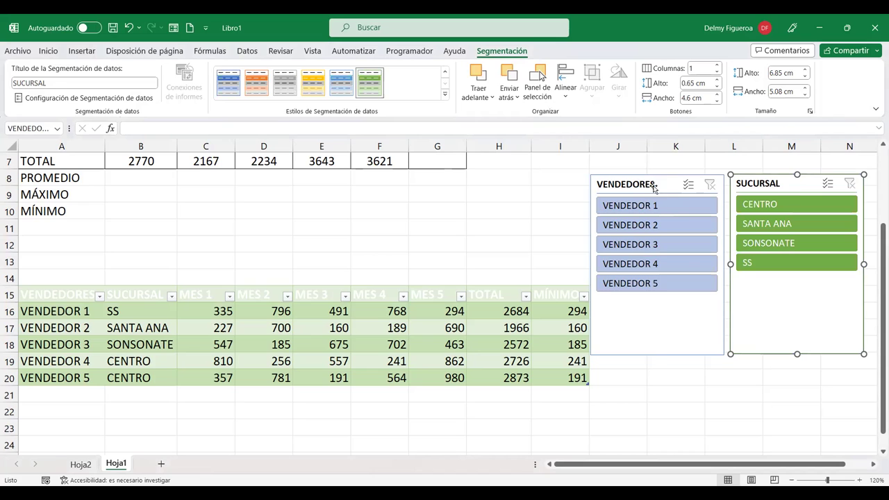
click(445, 97)
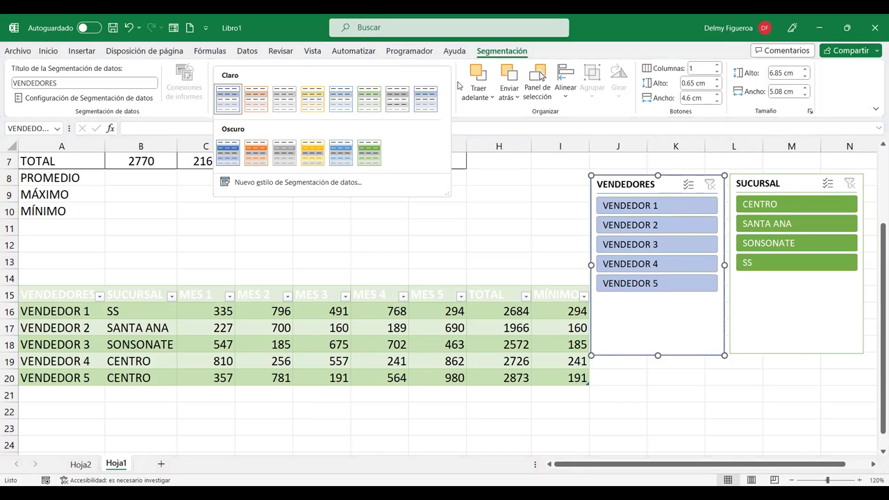
click(370, 99)
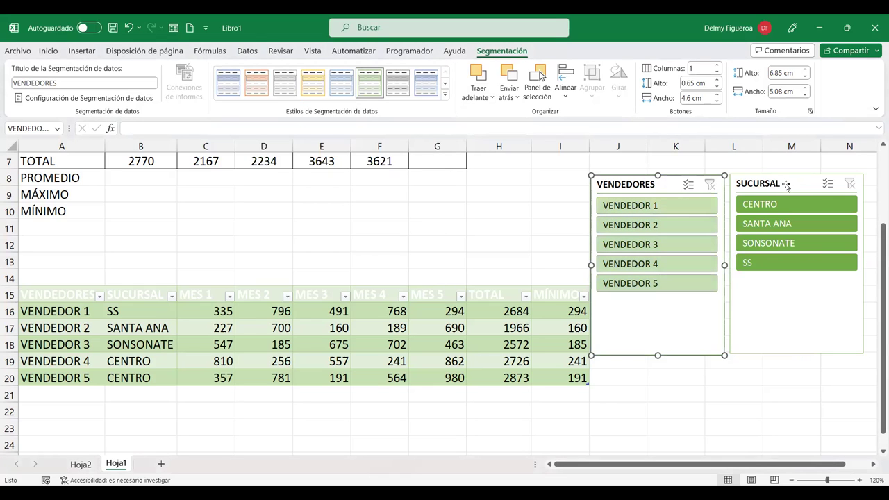
drag(785, 184, 791, 185)
drag(645, 186, 650, 186)
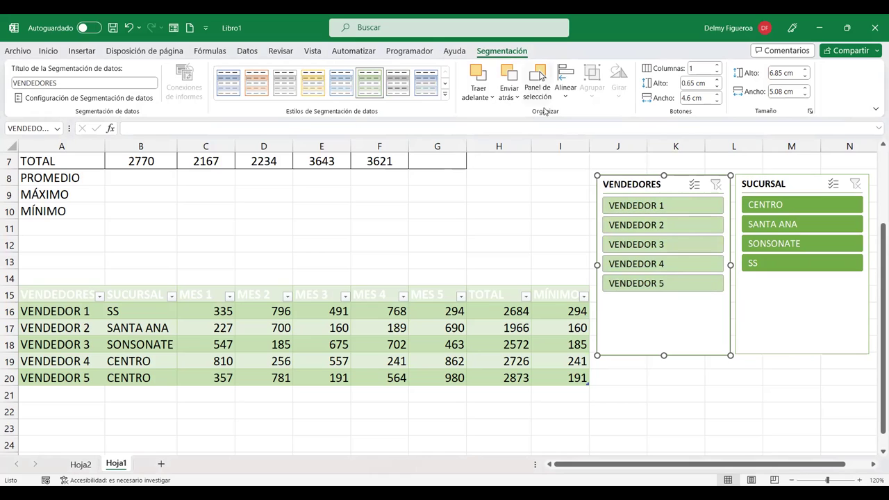
- Browse the Bring Forward, Selection Pane and Align options for the slicer without changing anything
click(491, 98)
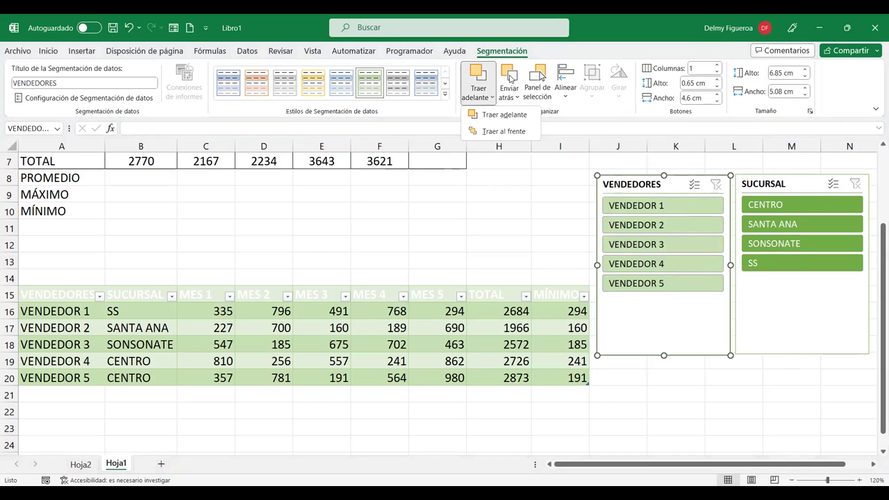
click(545, 98)
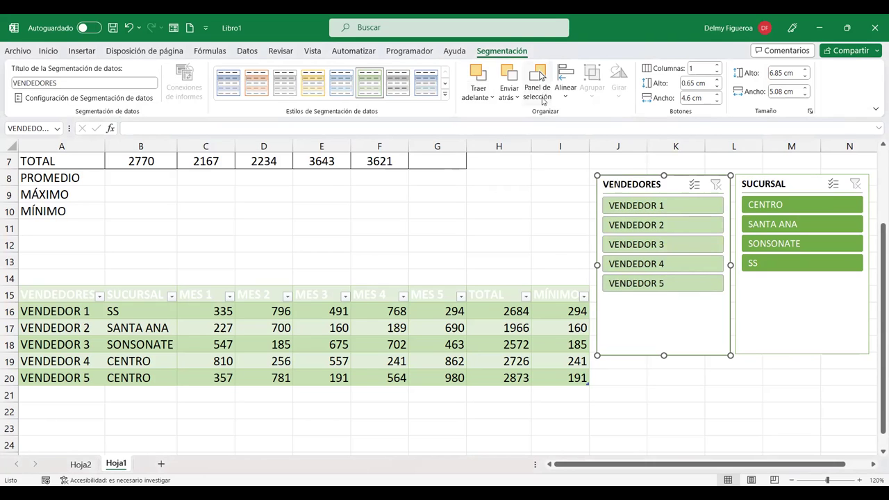
click(544, 98)
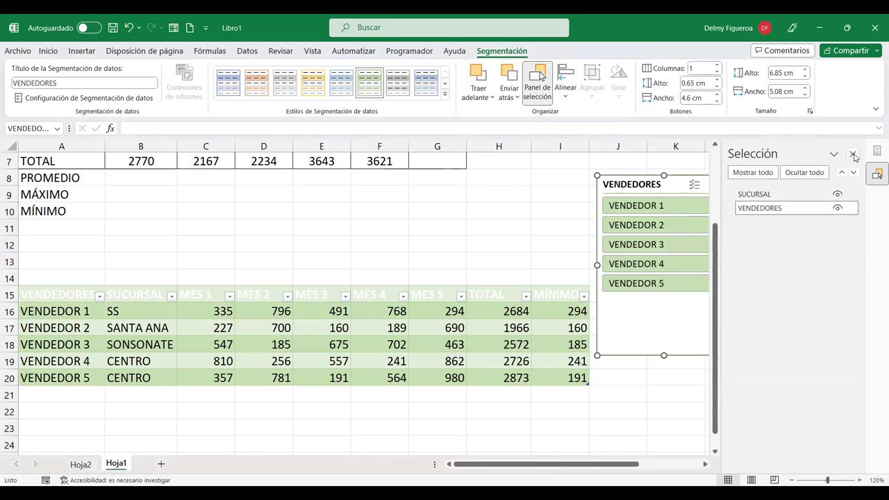
click(854, 154)
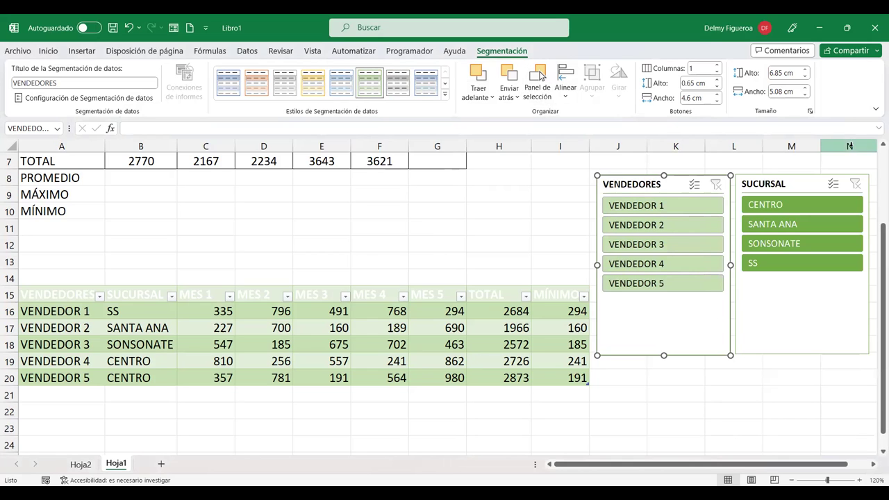
click(567, 97)
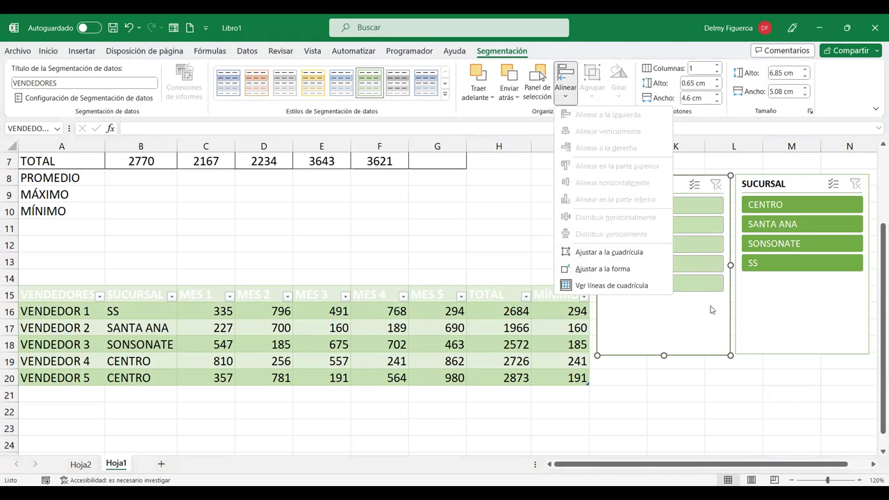
click(724, 394)
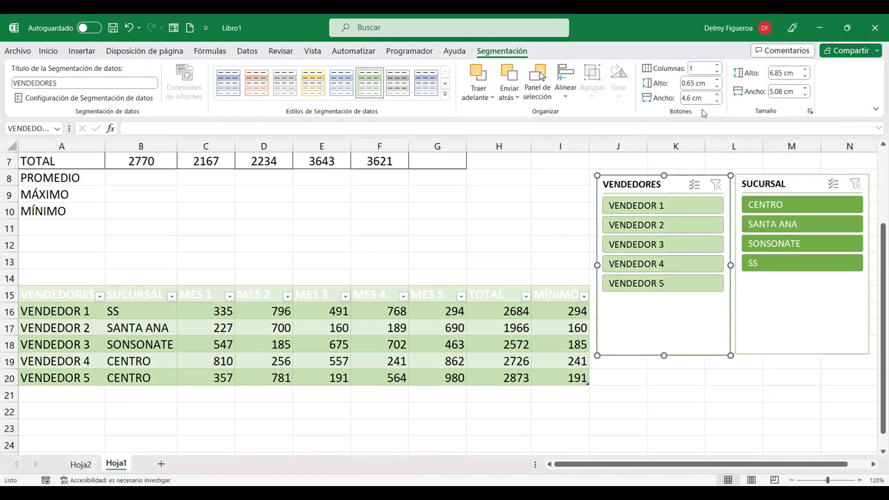
- Set the VENDEDORES slicer to 5 button columns and widen it leftward to 12.07 cm
click(718, 67)
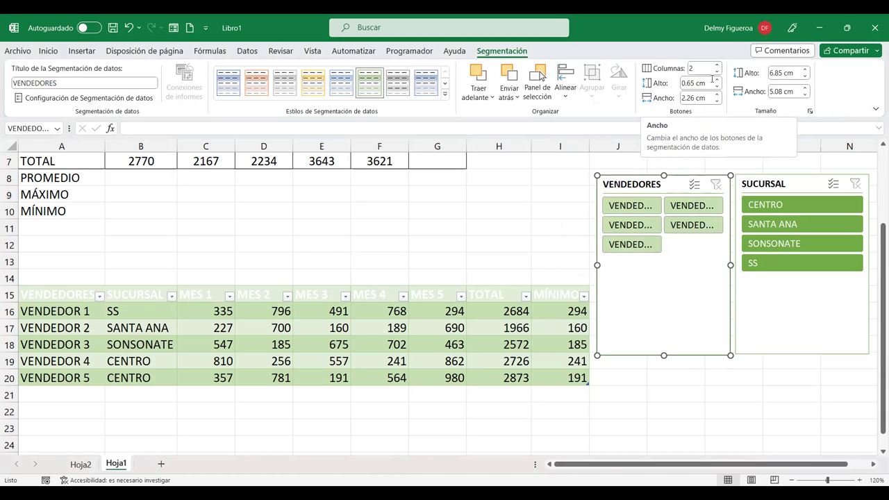
click(718, 66)
click(719, 67)
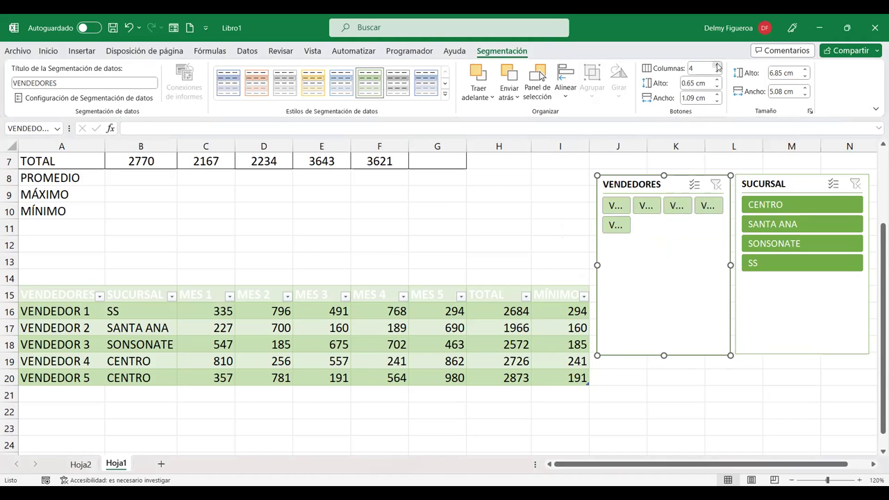
click(718, 66)
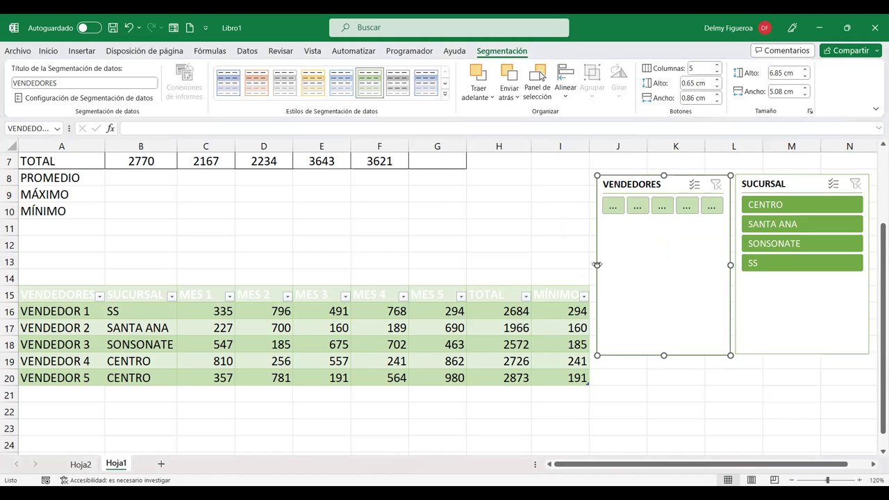
drag(597, 265, 414, 264)
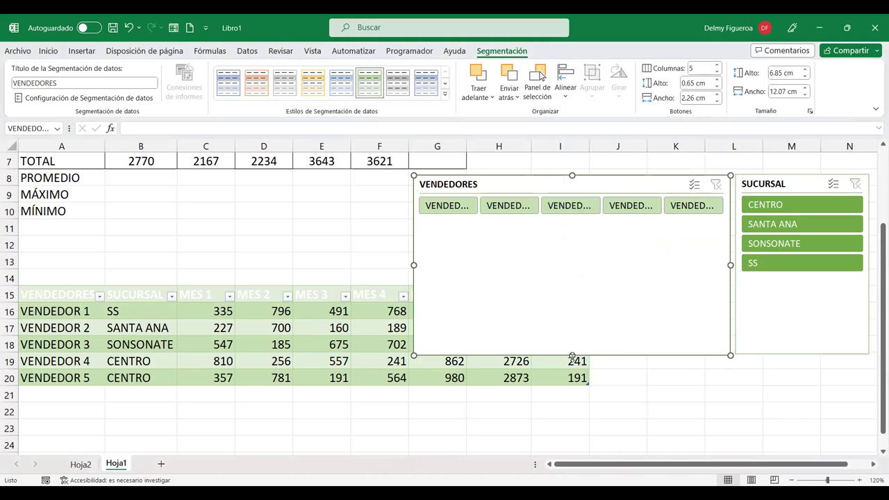
- Reshape the VENDEDORES slicer into a 2.05 cm-high strip above the table, stretched across columns A–I
drag(572, 356, 572, 230)
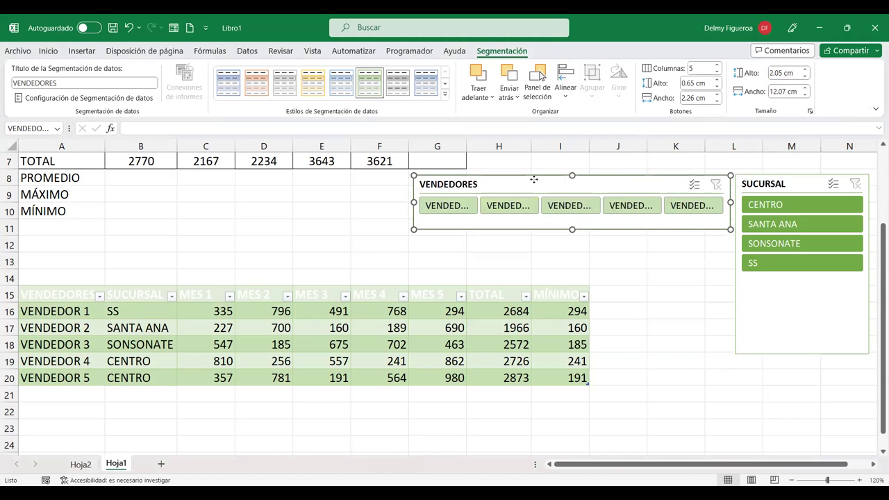
drag(533, 179, 262, 233)
drag(143, 256, 27, 258)
drag(459, 256, 589, 257)
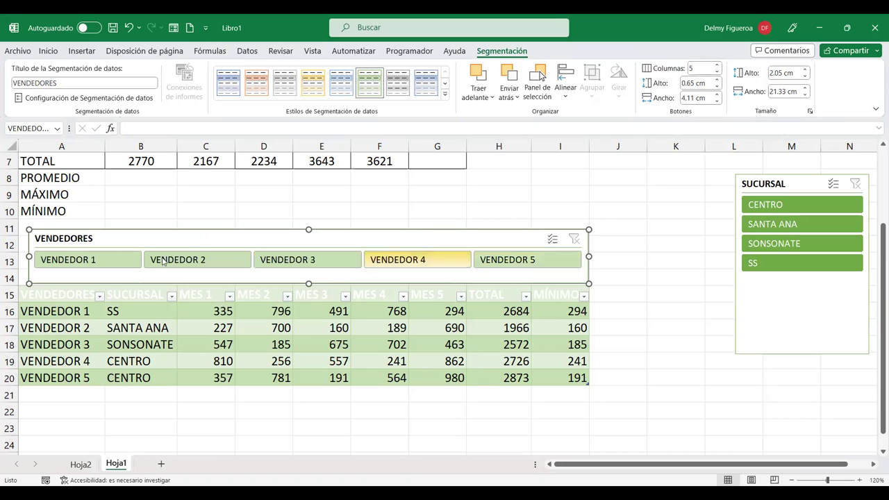
- Test-filter the table by VENDEDOR 1 through 5, clear the filter, and move the SUCURSAL slicer to J–K
click(82, 262)
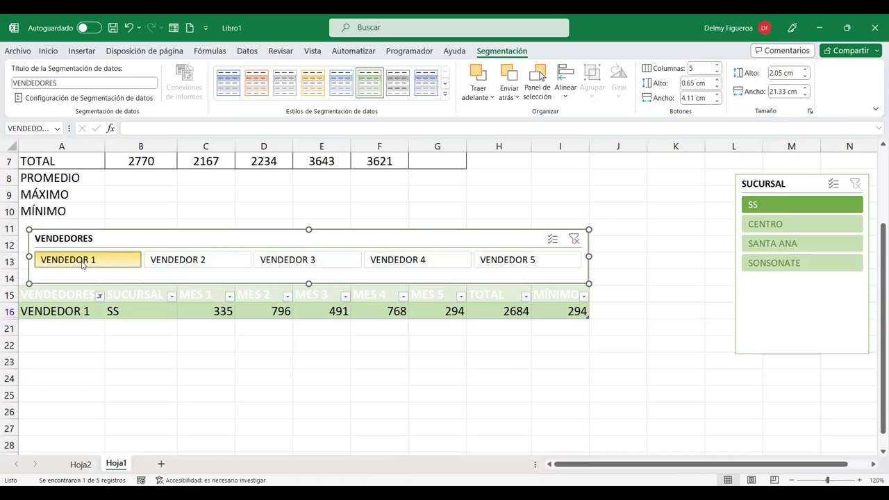
click(180, 264)
click(300, 269)
click(409, 268)
click(522, 259)
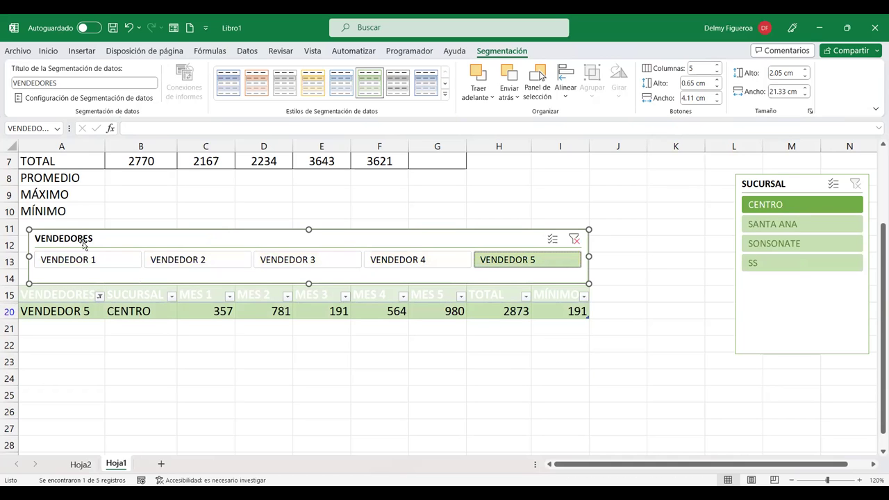
click(575, 239)
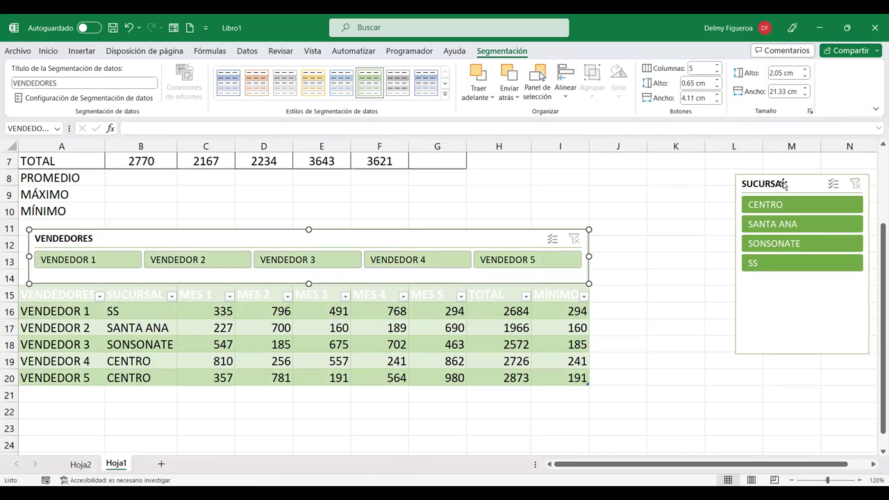
drag(784, 184, 664, 241)
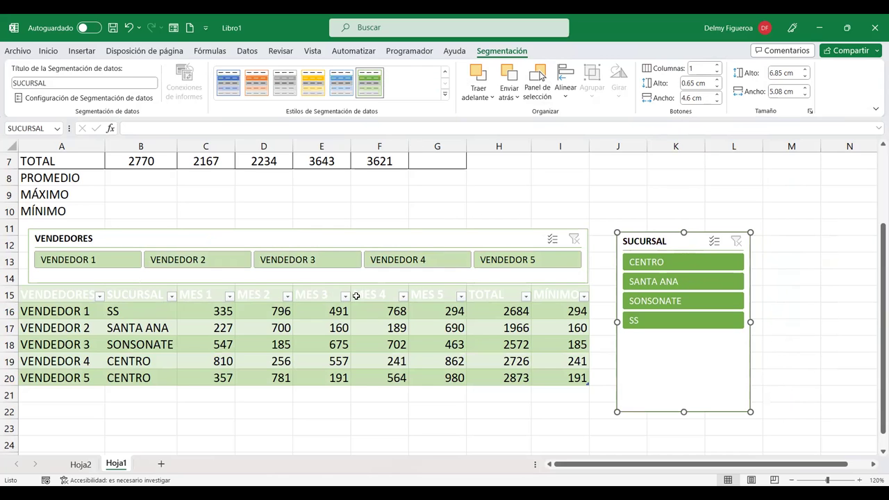
- Insert entire rows at cell A12 with Ctrl+plus, pushing the table header down to row 21
click(61, 226)
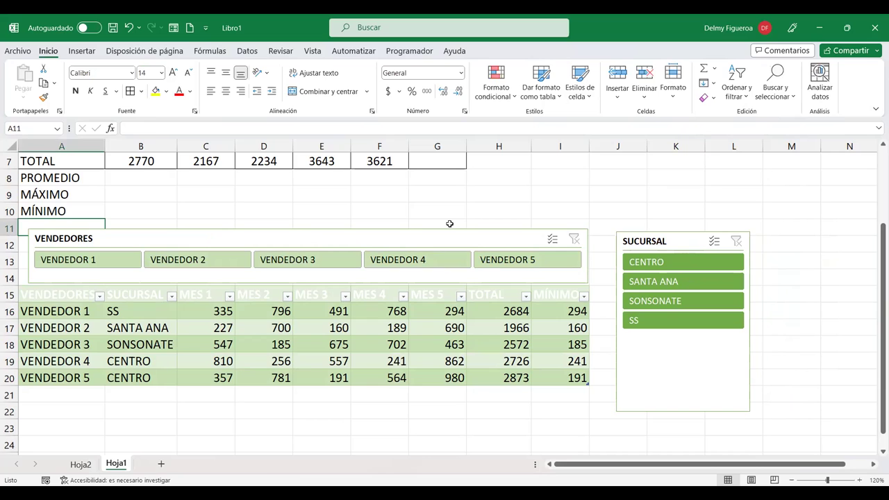
key(ctrl+space)
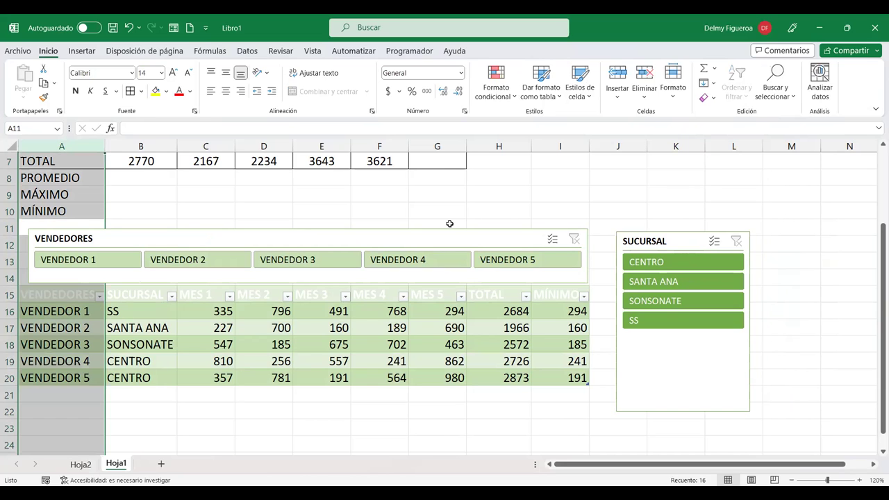
click(190, 221)
key(Left)
key(Down)
key(Left)
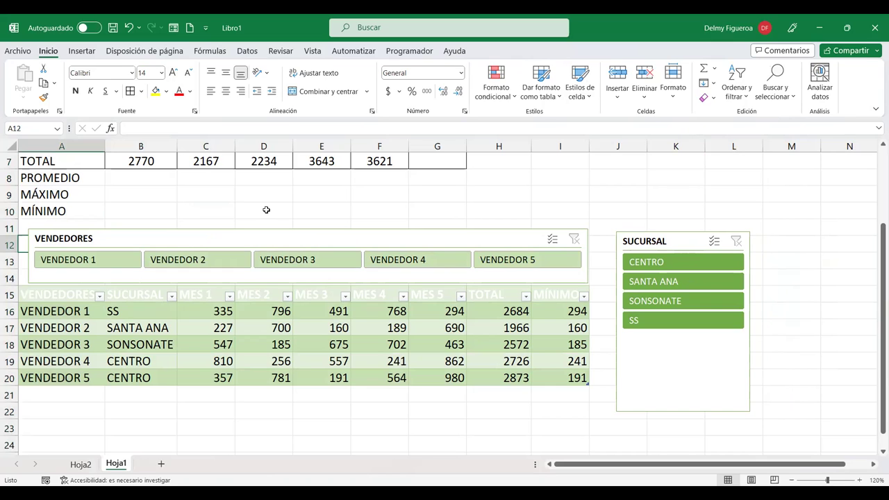
key(ctrl+plus)
click(554, 220)
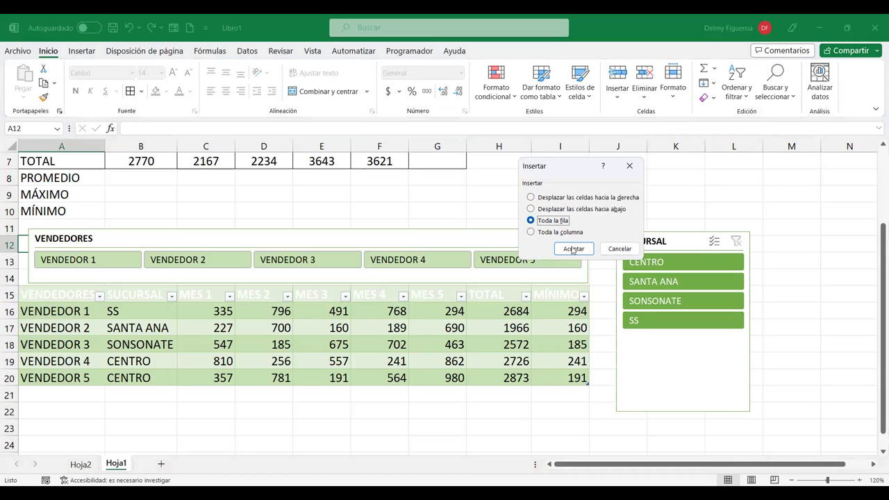
click(570, 249)
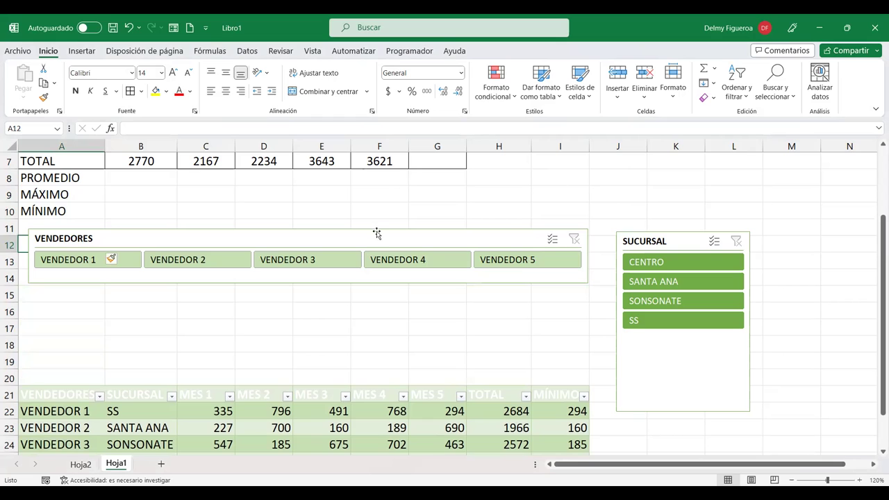
- Set the SUCURSAL slicer to lay out its branch buttons in 4 columns
click(685, 243)
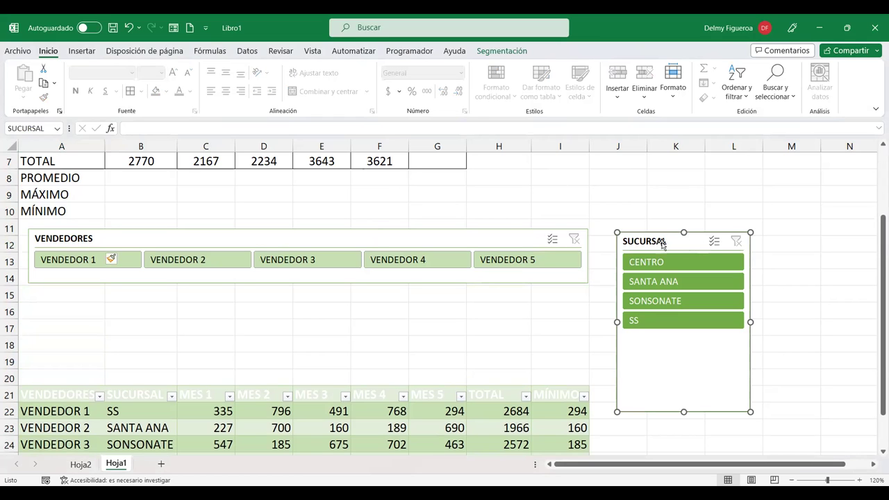
click(508, 51)
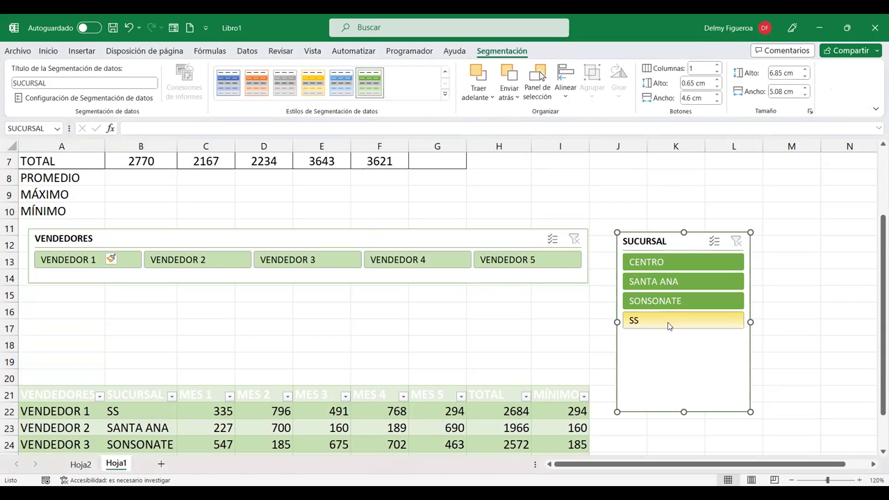
click(663, 63)
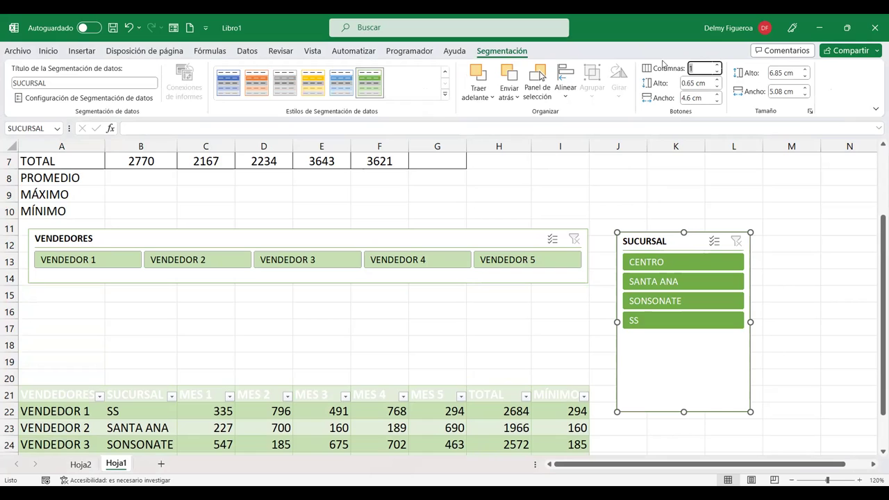
text(4)
key(Return)
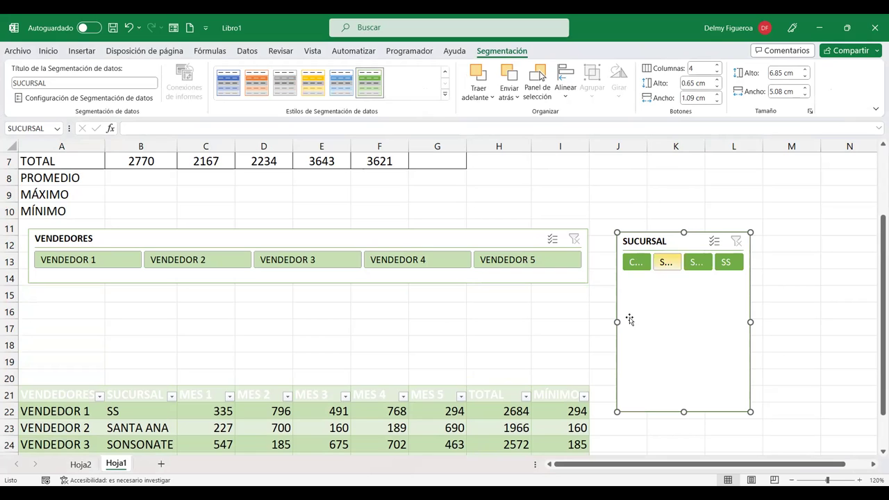
- Resize the SUCURSAL slicer into a wide 1.94 cm-high strip above the table, nudging VENDEDORES down
drag(617, 322, 153, 321)
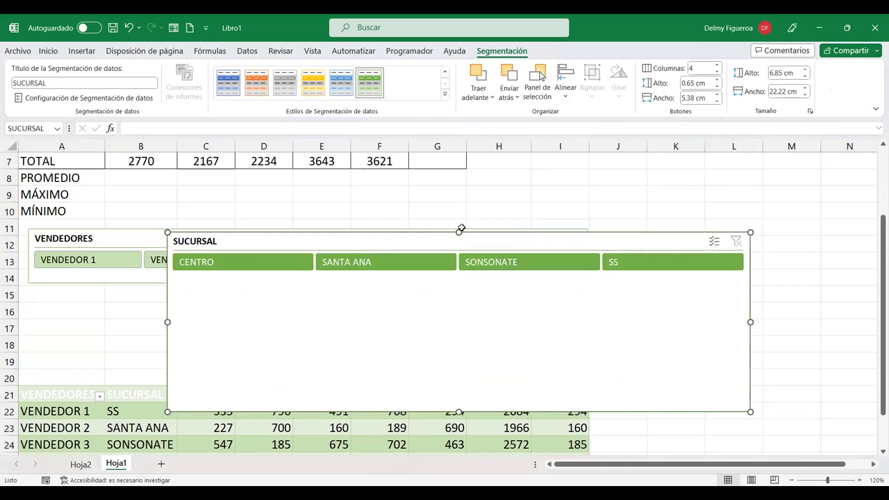
drag(458, 232, 454, 324)
drag(458, 412, 462, 375)
drag(387, 329, 288, 331)
drag(250, 237, 244, 270)
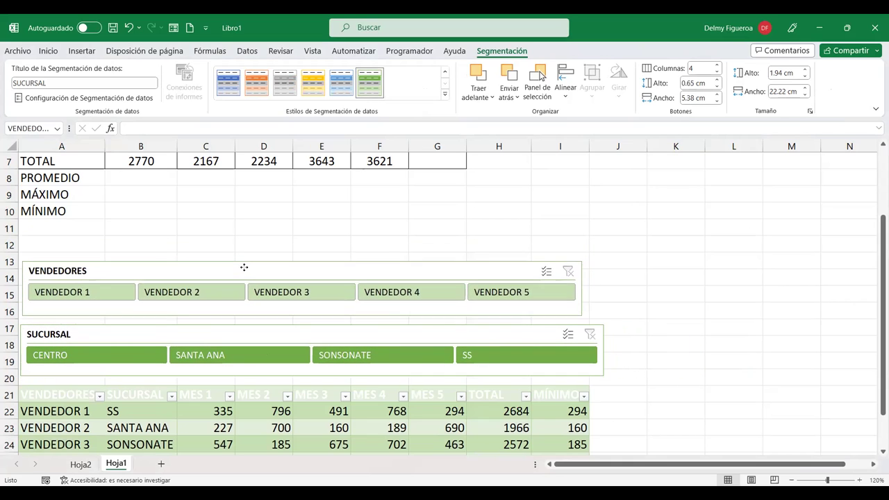
- Narrow the SUCURSAL slicer from its right edge to match the VENDEDORES strip's width
click(724, 348)
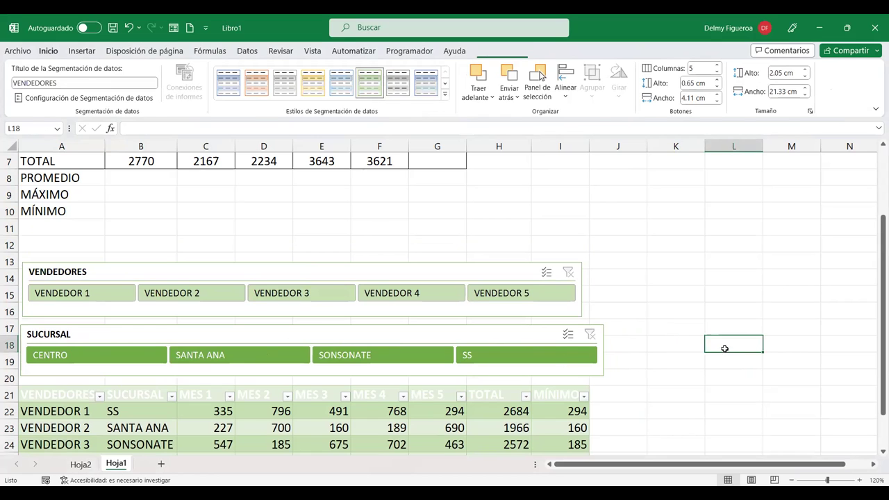
drag(876, 271, 876, 276)
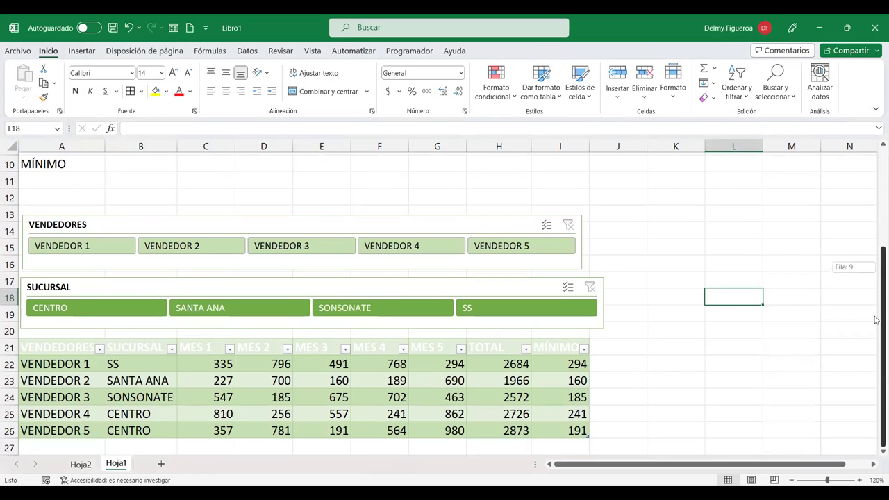
click(625, 345)
scroll(625, 345, down, 1)
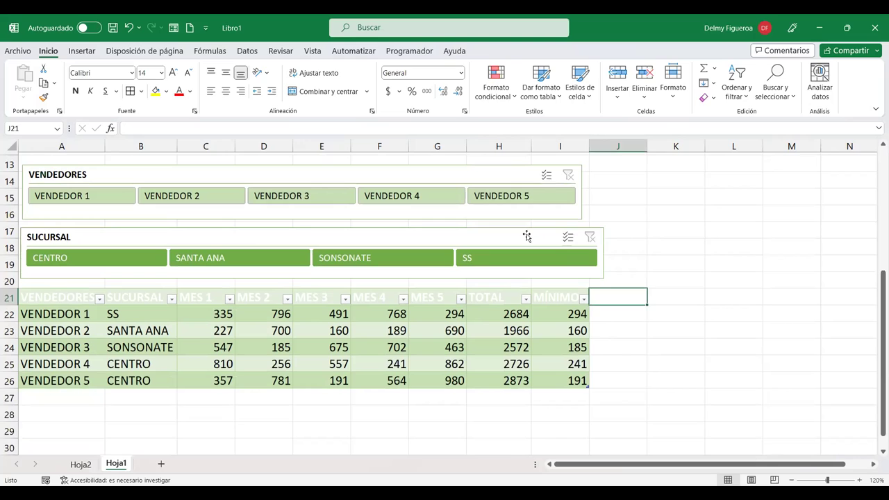
click(528, 238)
click(595, 256)
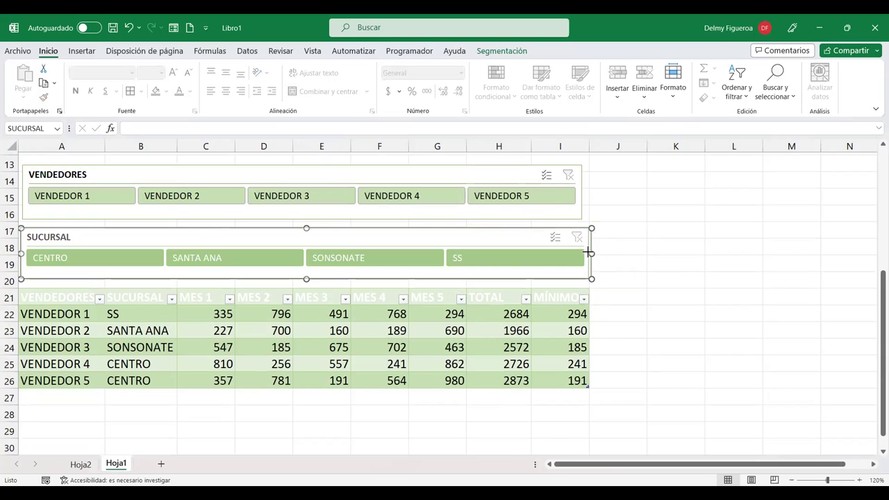
click(644, 258)
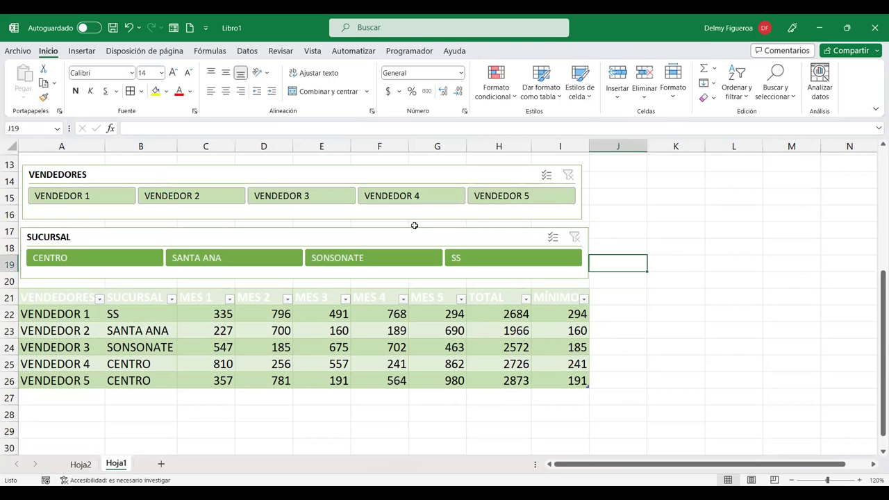
click(491, 178)
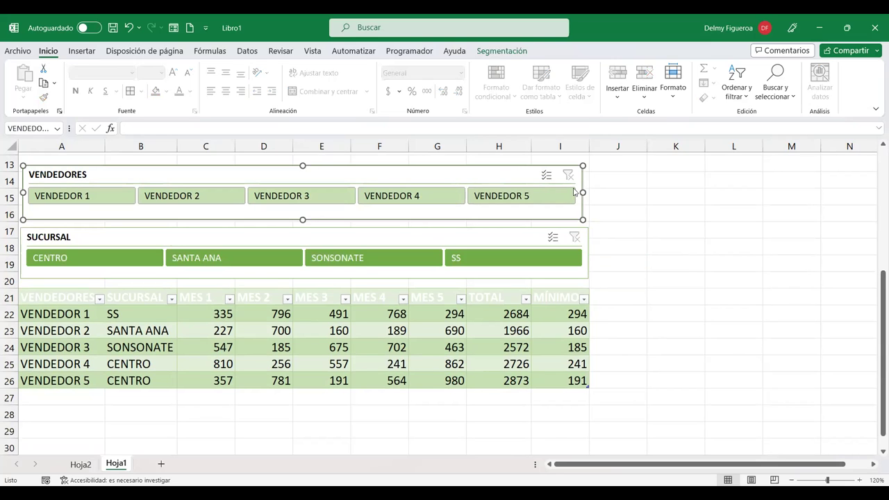
drag(586, 190, 591, 190)
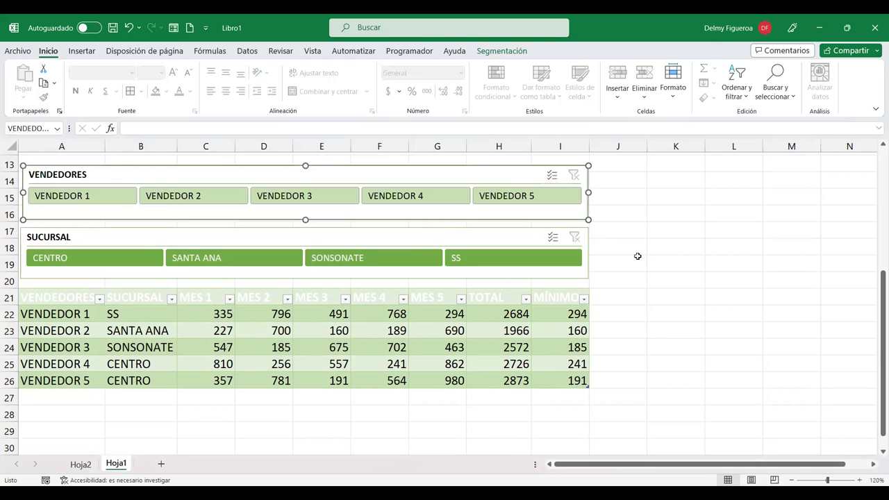
click(616, 257)
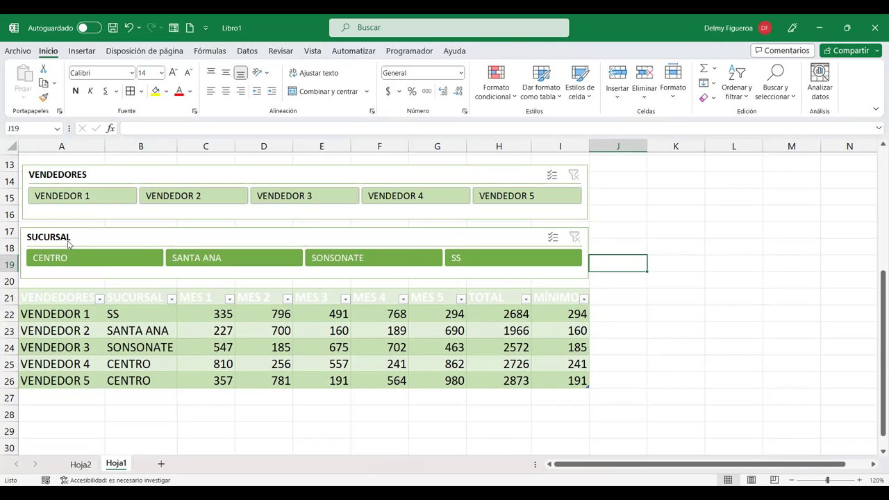
click(240, 260)
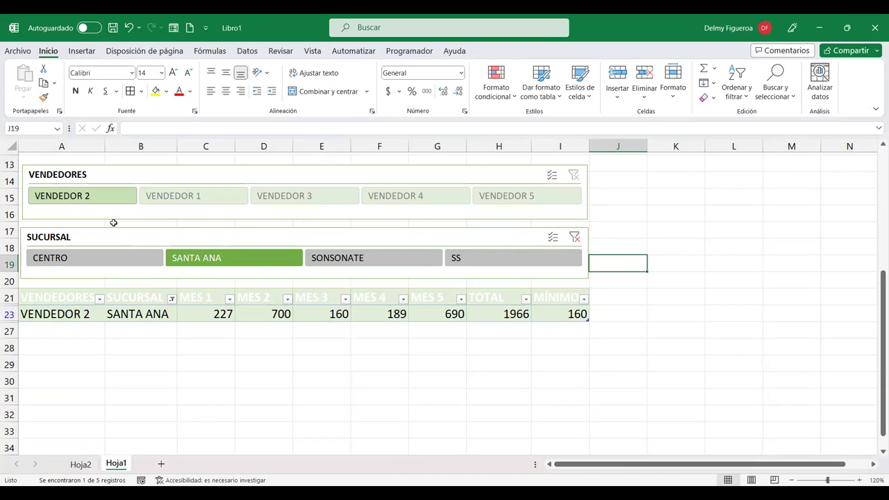
click(576, 237)
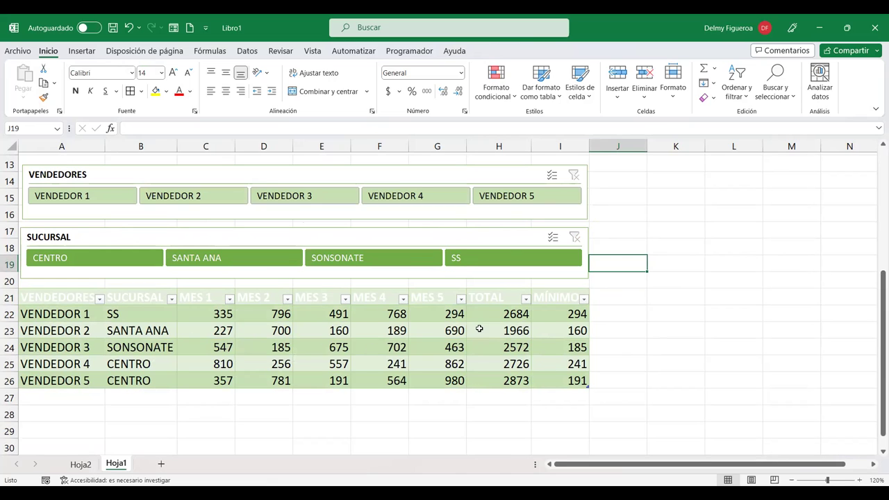
- Review the table's Diseño de tabla options and the SUCURSAL slicer's Segmentación settings
click(554, 325)
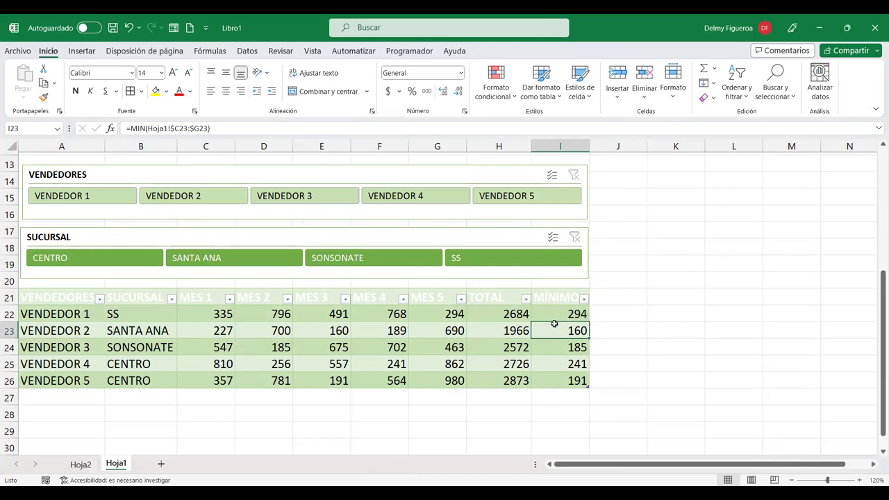
click(531, 55)
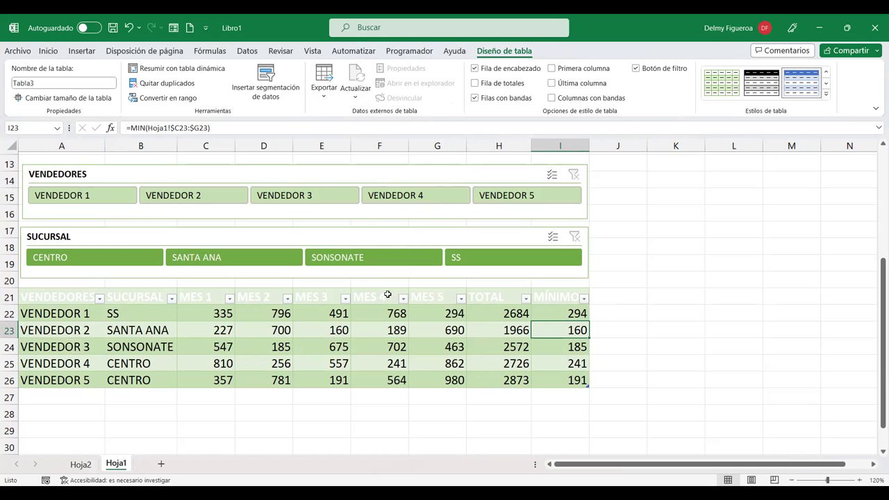
click(379, 318)
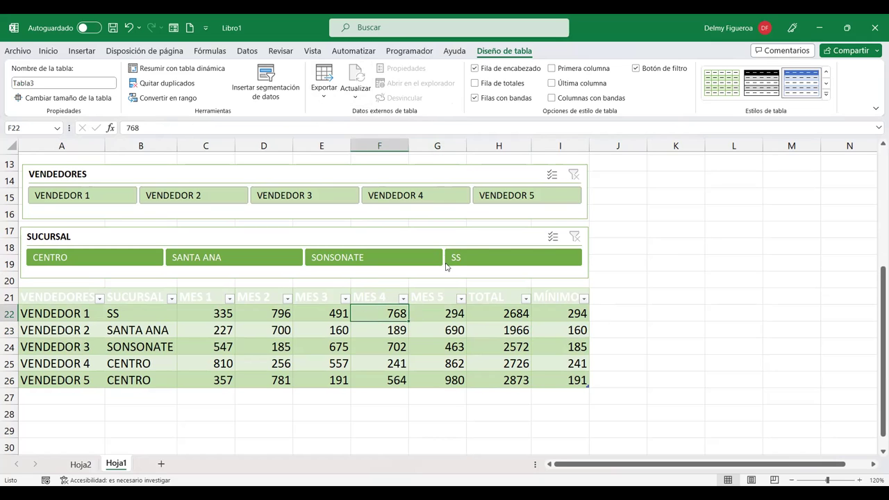
click(462, 232)
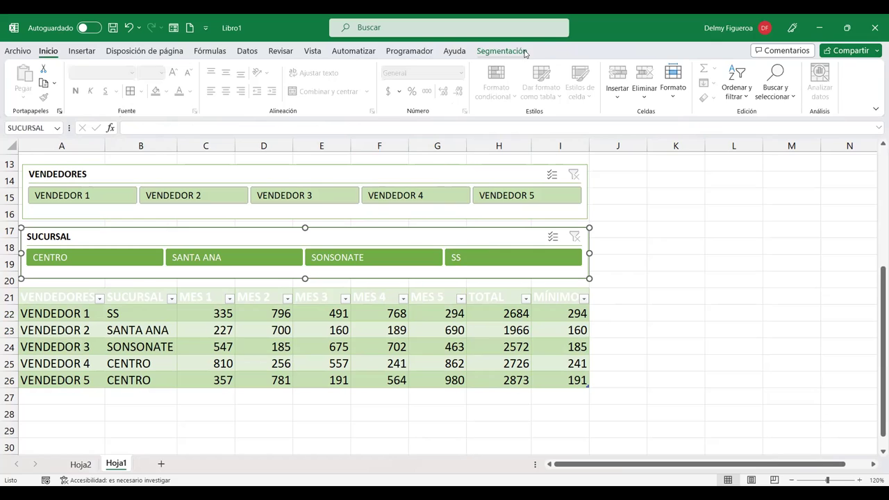
click(501, 51)
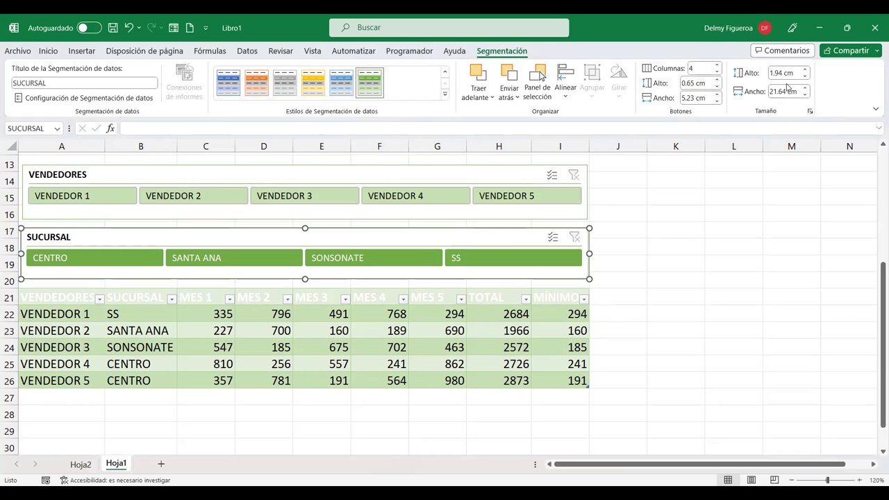
click(514, 329)
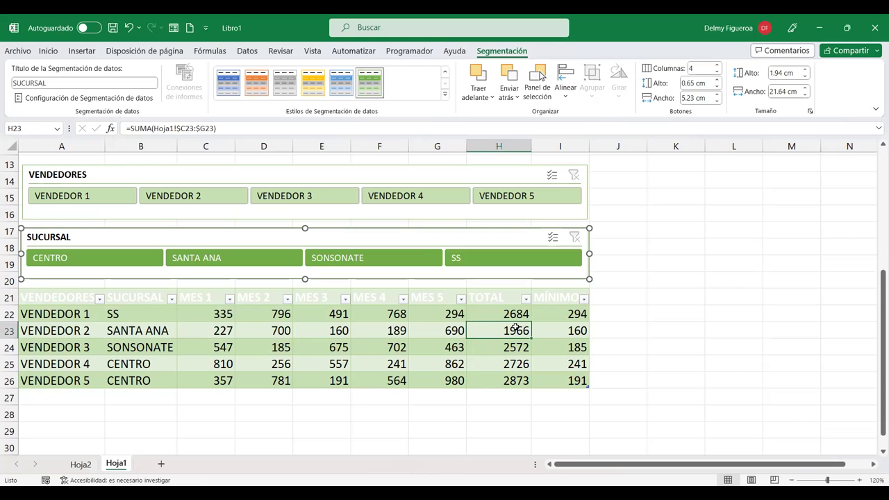
click(490, 50)
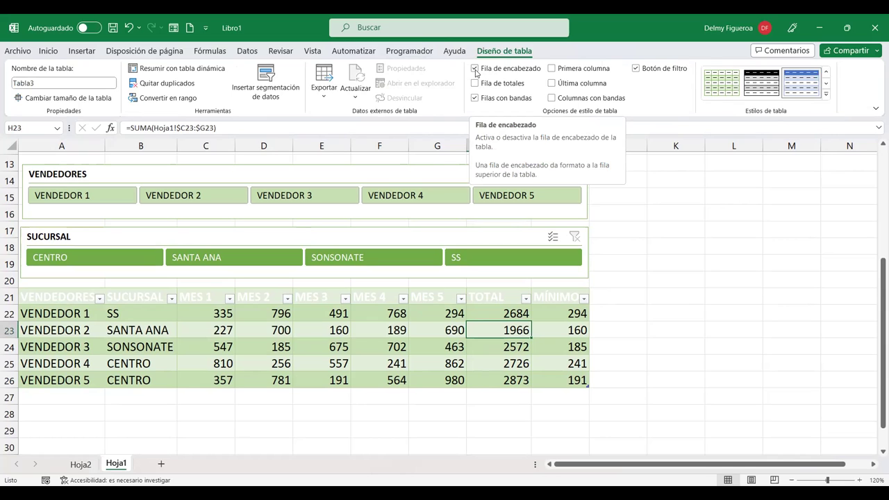
click(475, 69)
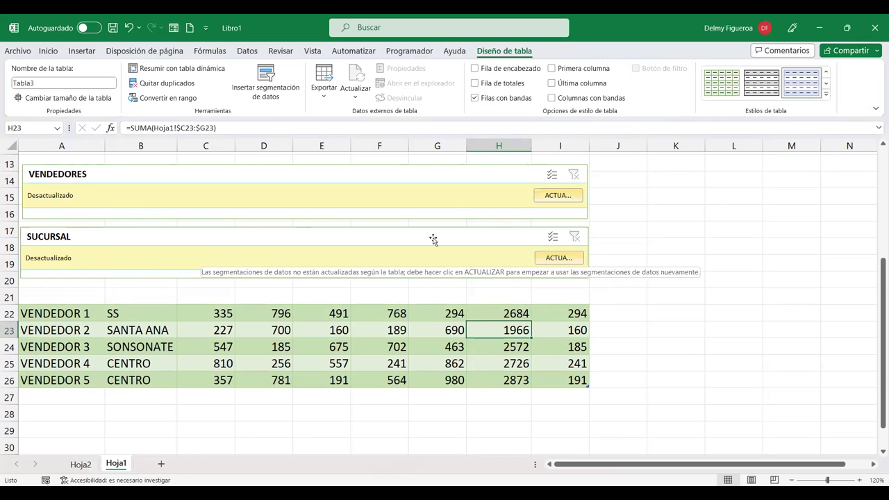
click(475, 68)
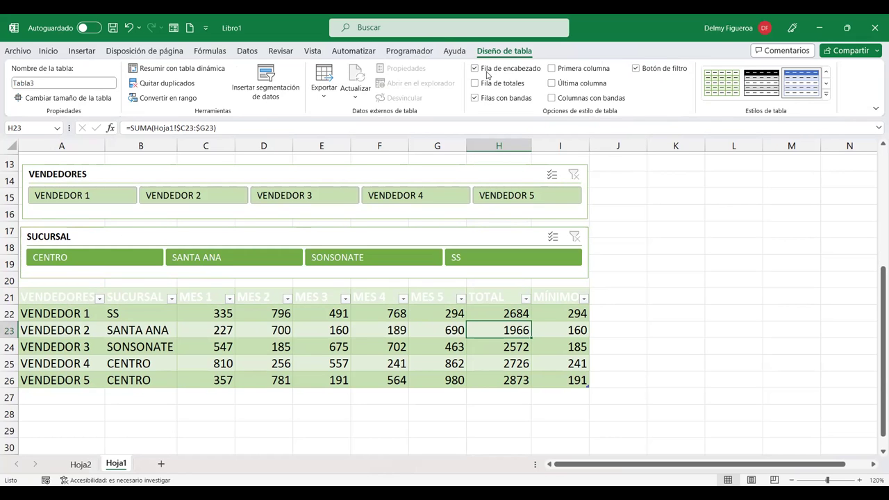
- Turn on the table's Total row and set the MÍNIMO total to Mín., showing 160
click(476, 83)
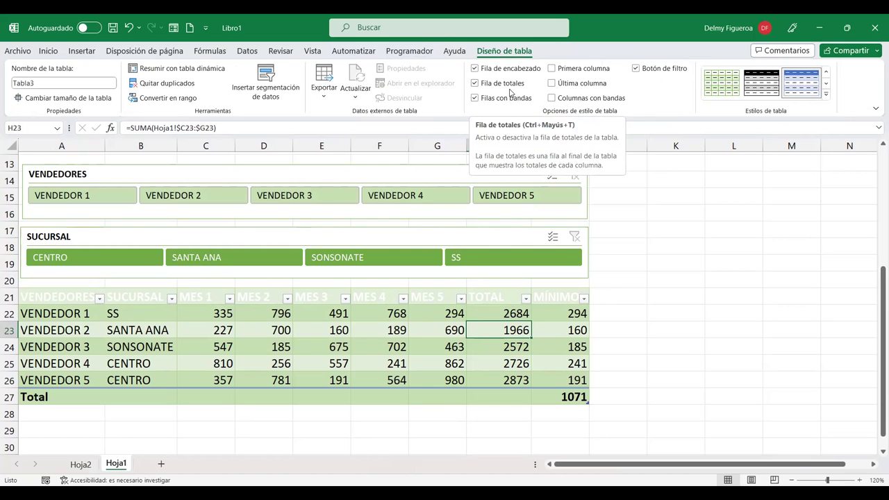
click(578, 398)
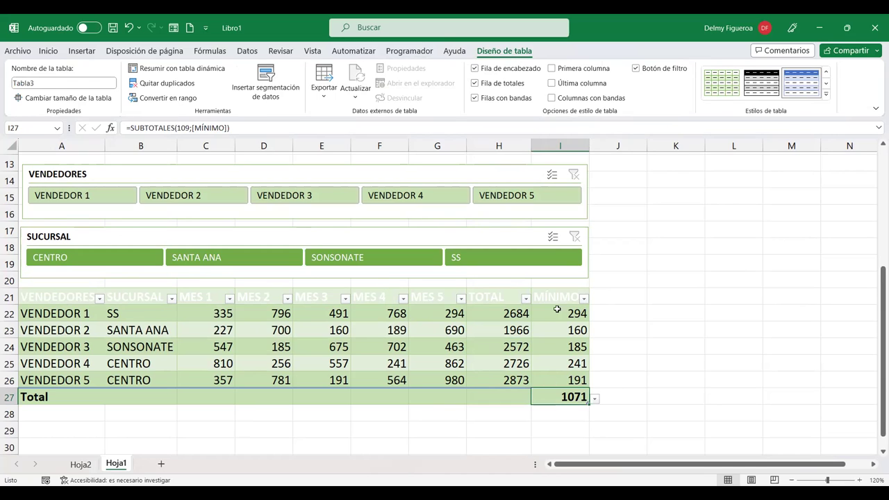
click(595, 402)
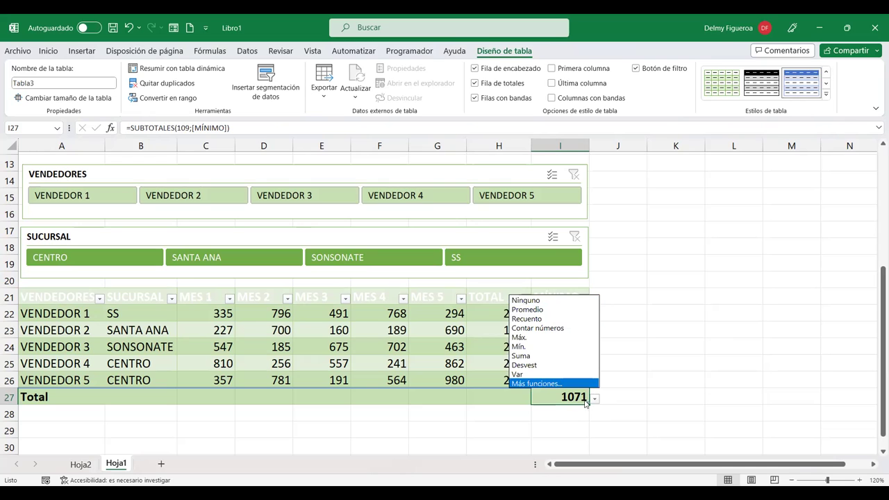
key(Escape)
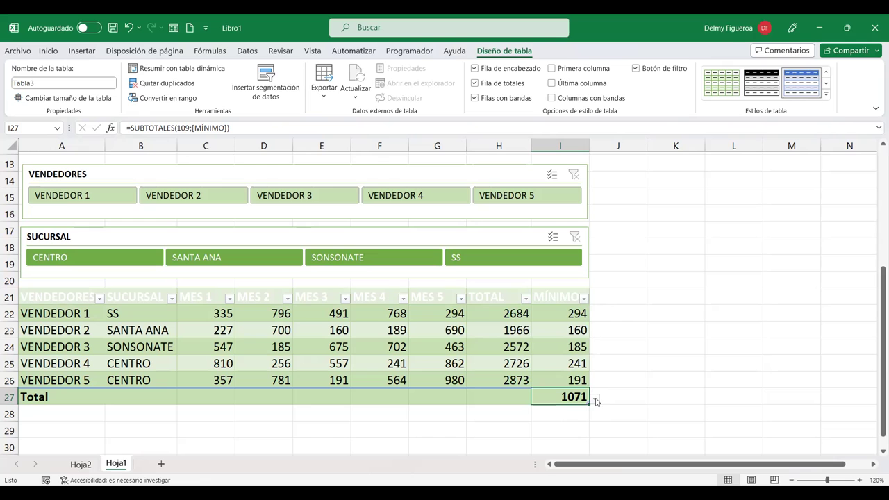
click(595, 400)
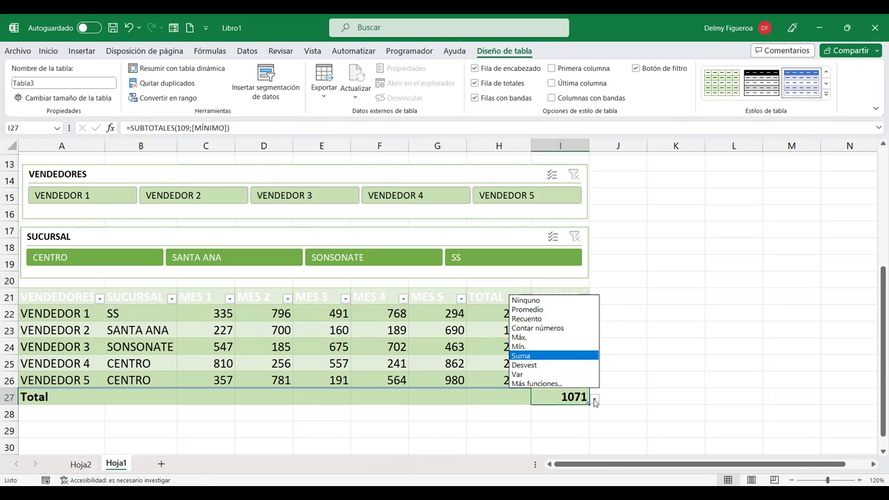
click(543, 348)
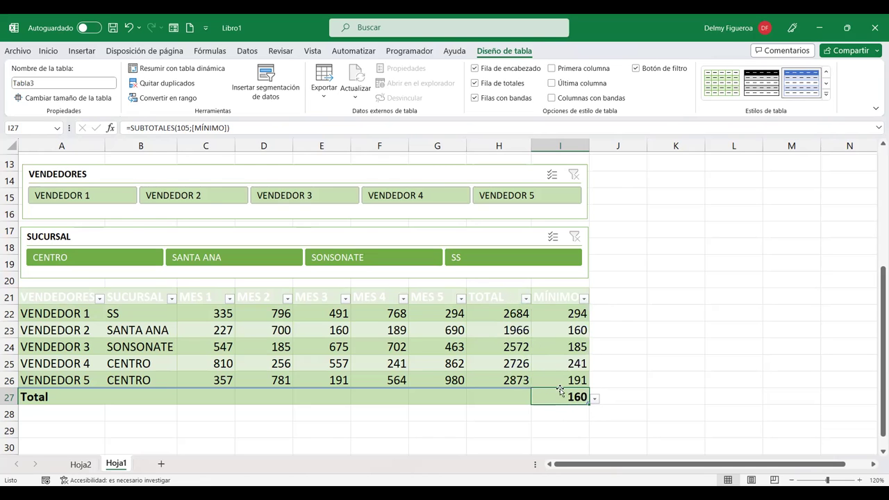
- Review cells B8–B10 beside PROMEDIO, MÁXIMO and MÍNIMO above the table
scroll(559, 391, up, 4)
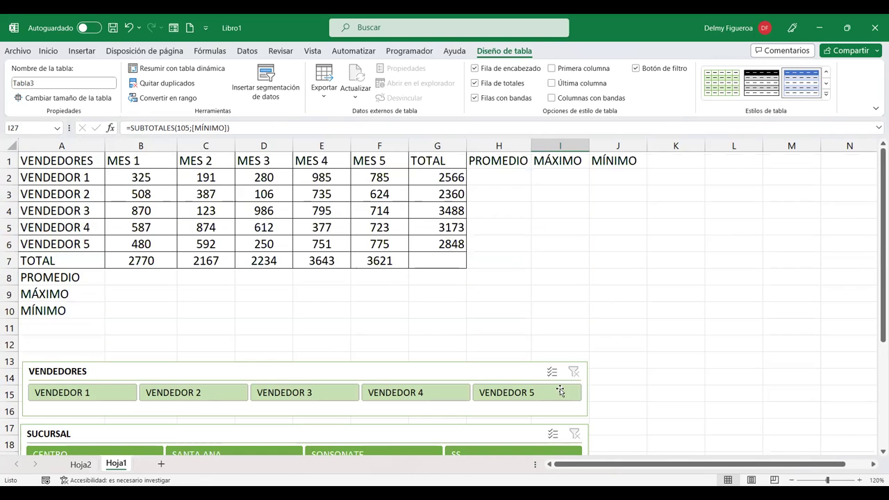
click(143, 296)
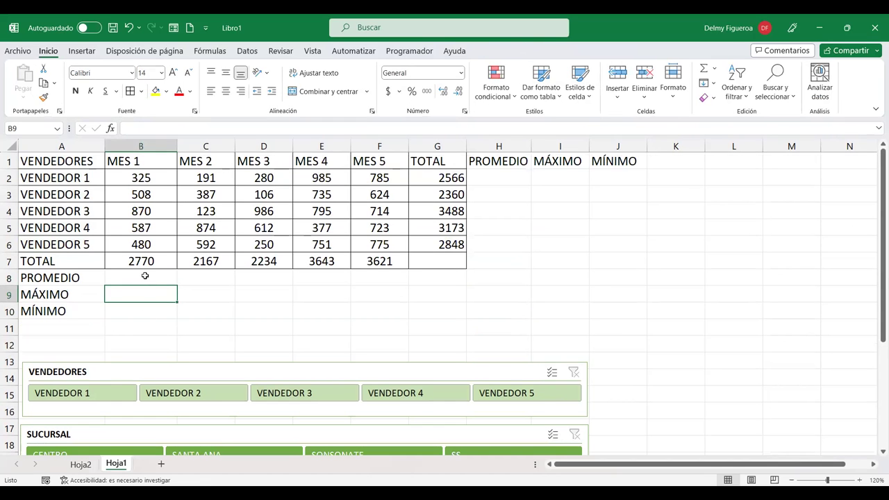
click(144, 275)
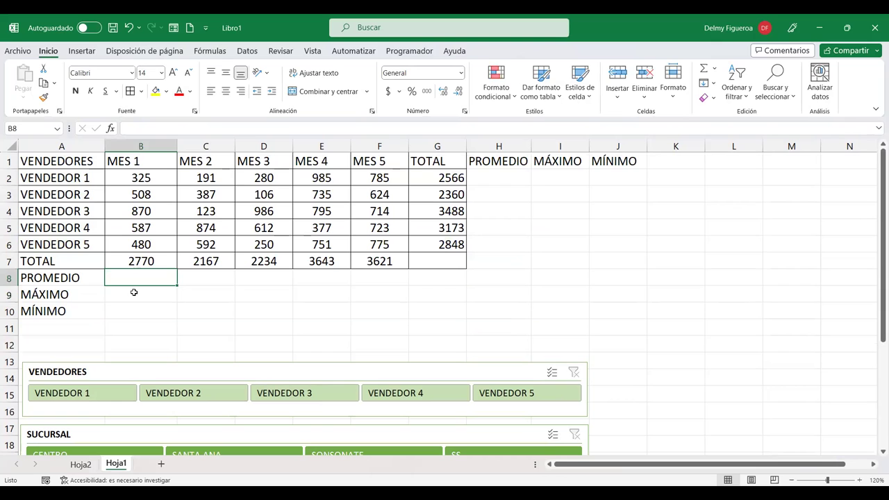
click(134, 293)
click(149, 313)
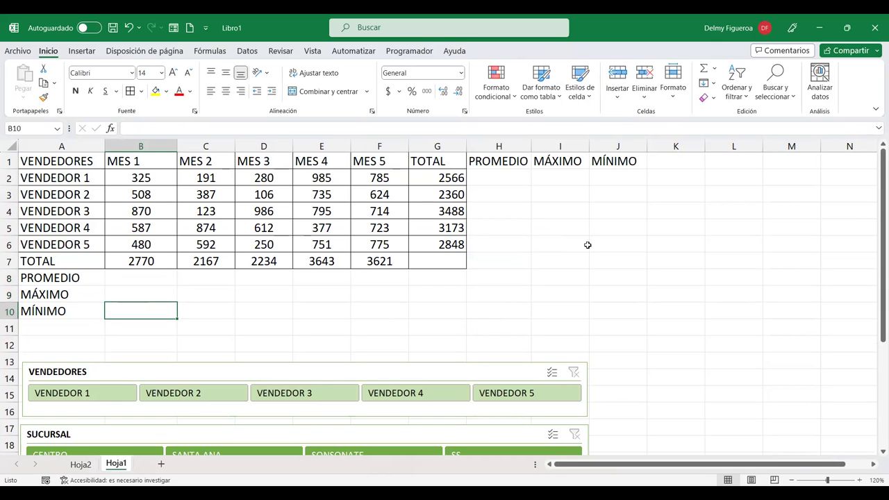
scroll(587, 244, down, 2)
scroll(587, 244, down, 1)
scroll(582, 264, down, 3)
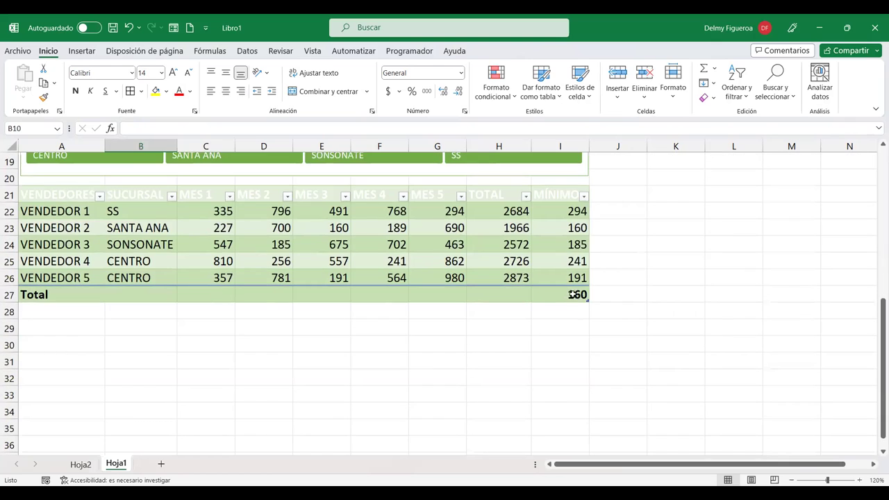
- Recheck the MÍNIMO total's function list, leaving it set to the minimum
click(569, 295)
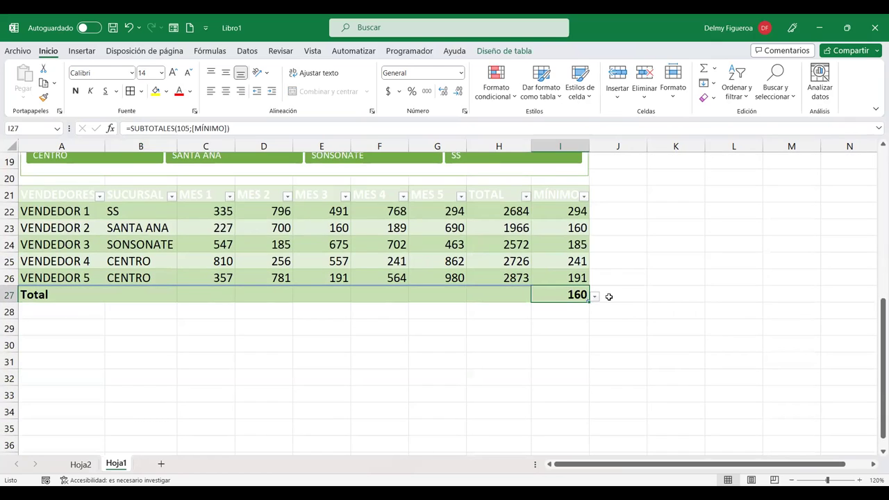
click(595, 297)
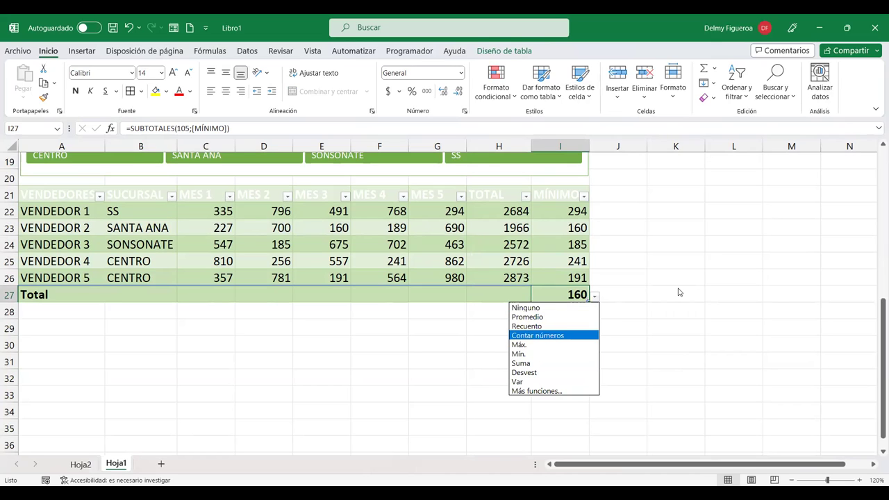
key(Up)
key(Up)
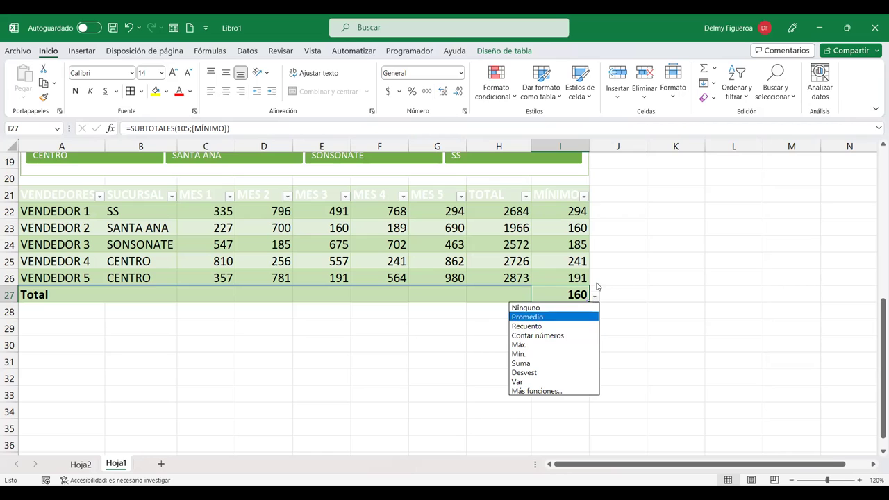
key(Up)
key(Escape)
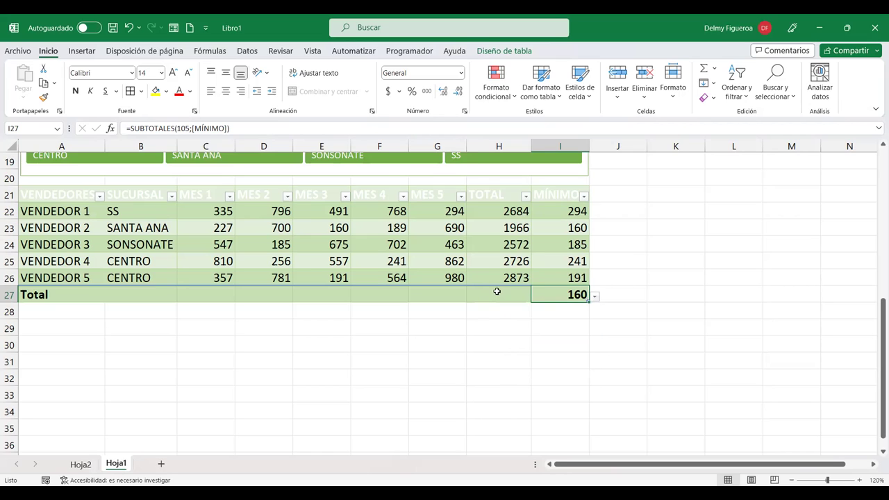
click(499, 292)
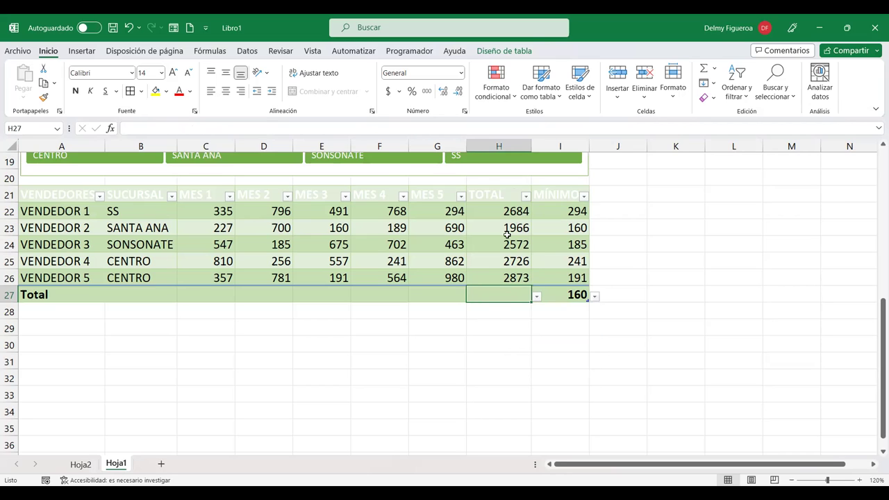
- Set the TOTAL column's total to Suma, giving 12821
click(537, 298)
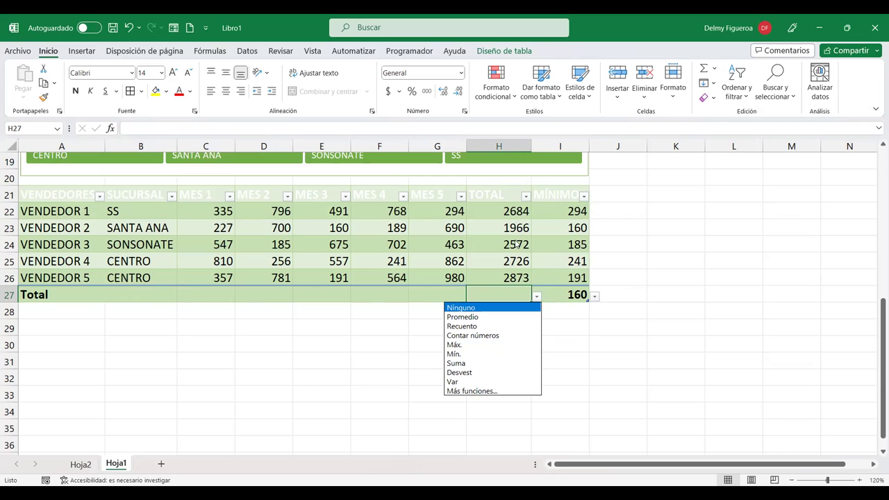
click(477, 363)
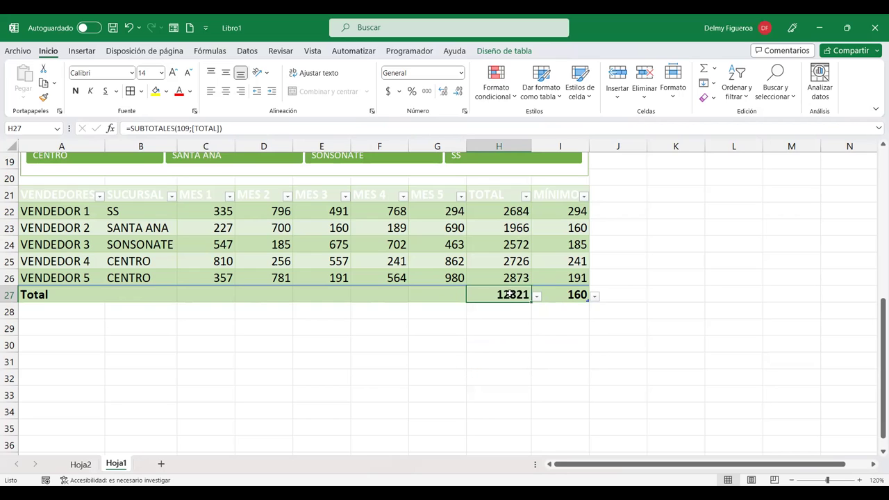
scroll(424, 292, up, 6)
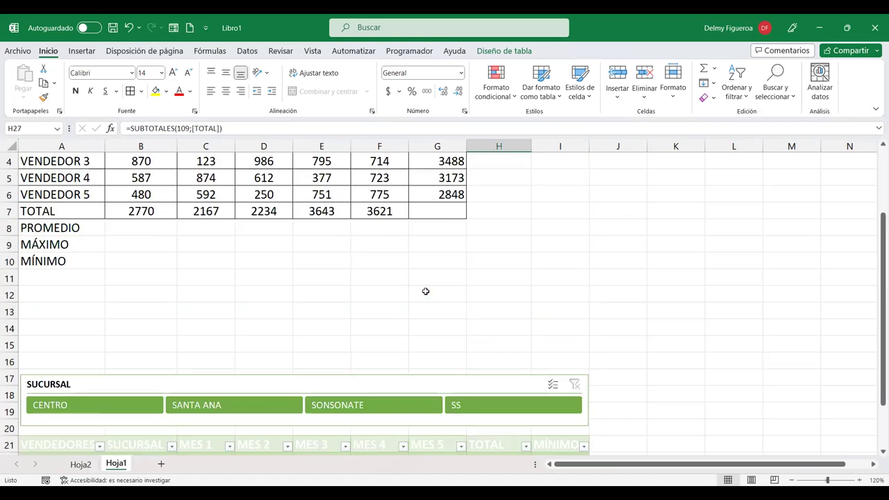
- Review the row 8 data cells, then recheck the MÍNIMO total's formula
click(280, 272)
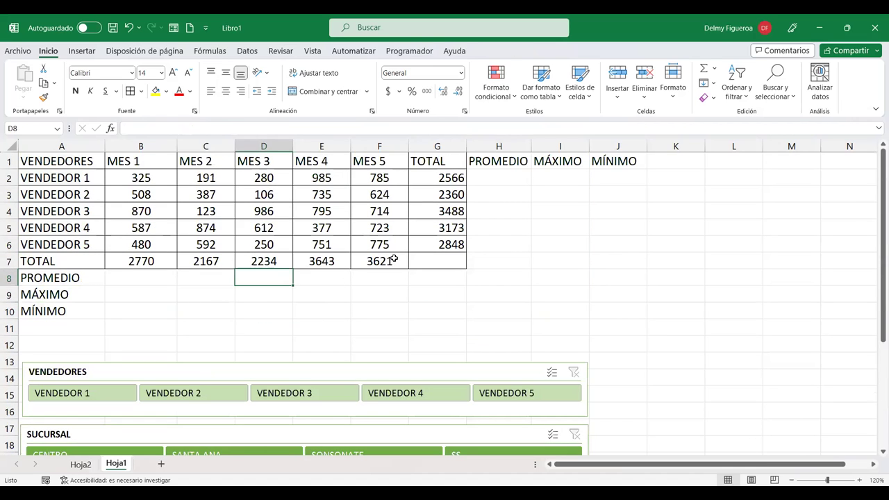
click(208, 274)
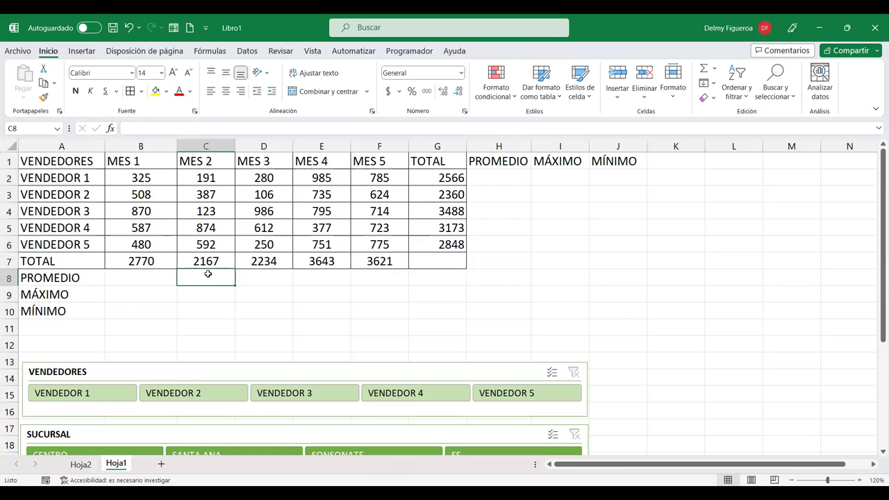
click(275, 275)
click(331, 275)
click(383, 276)
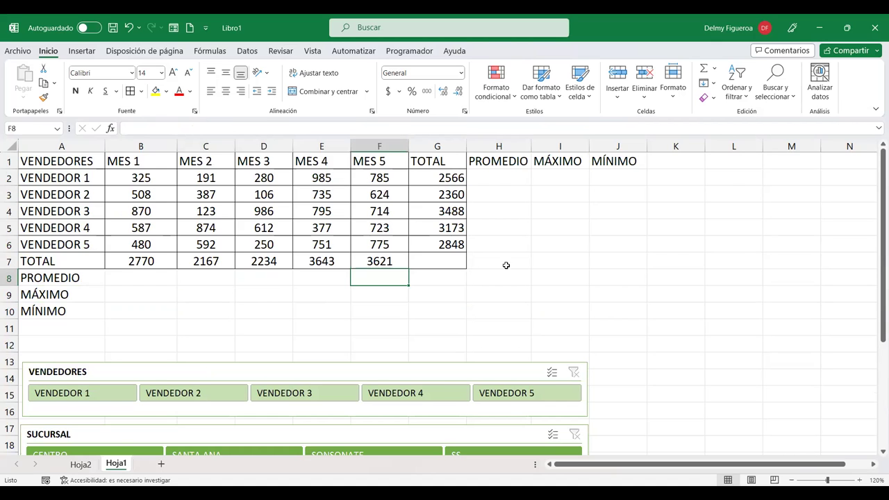
scroll(509, 267, down, 3)
scroll(512, 268, down, 4)
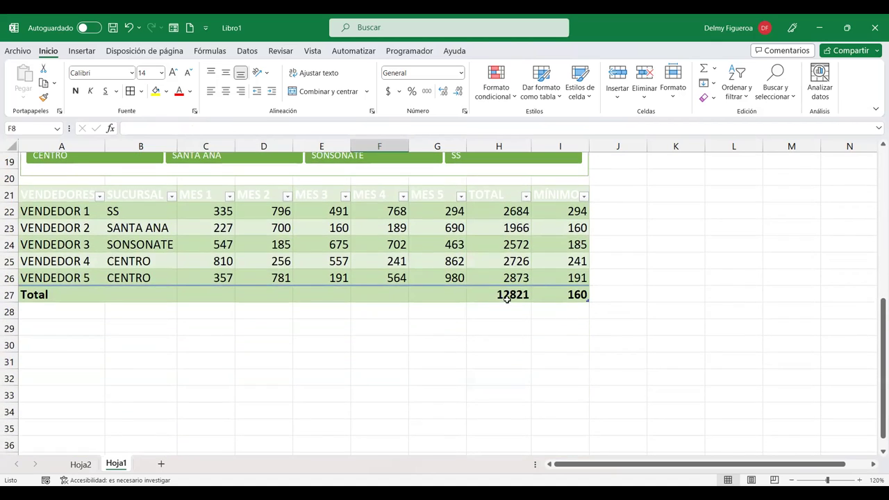
click(567, 294)
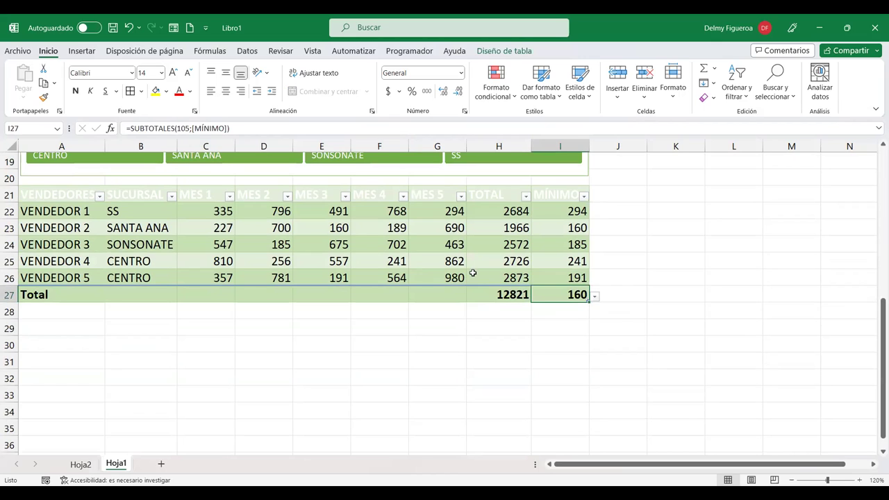
click(504, 294)
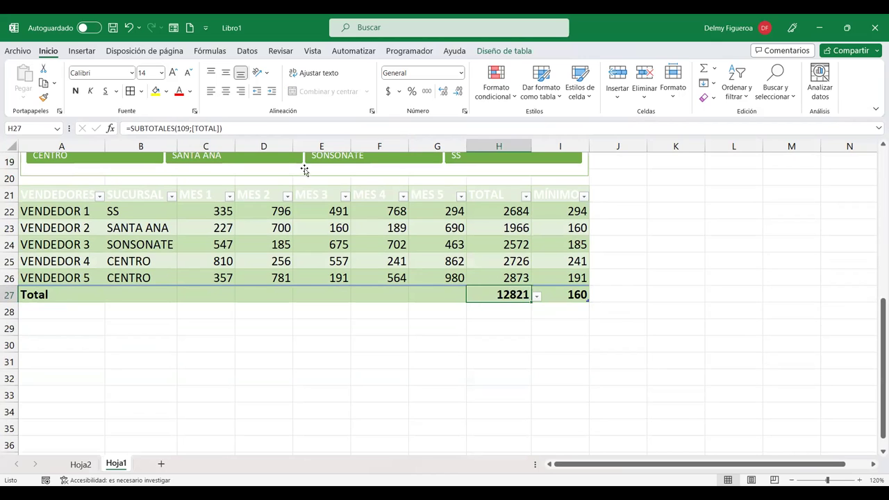
- Set the MES 5 total to Promedio (657.8) and the MES 4 total to Máx. (768)
click(438, 287)
click(471, 297)
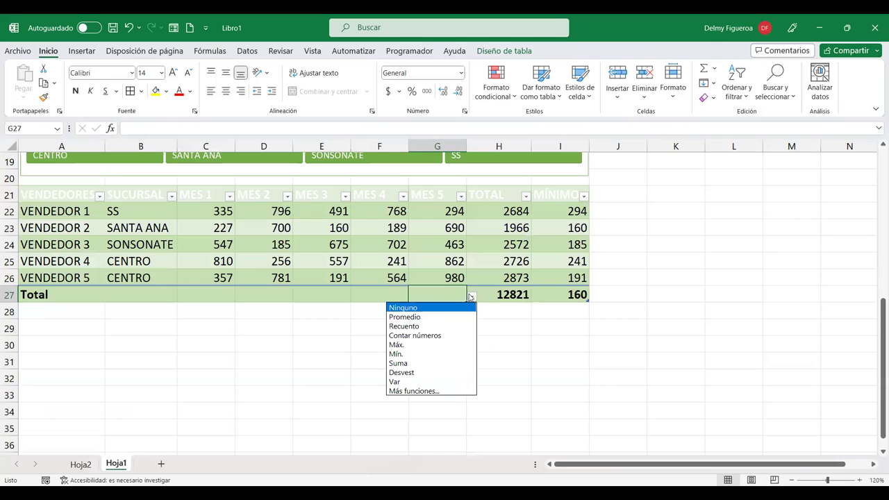
click(431, 318)
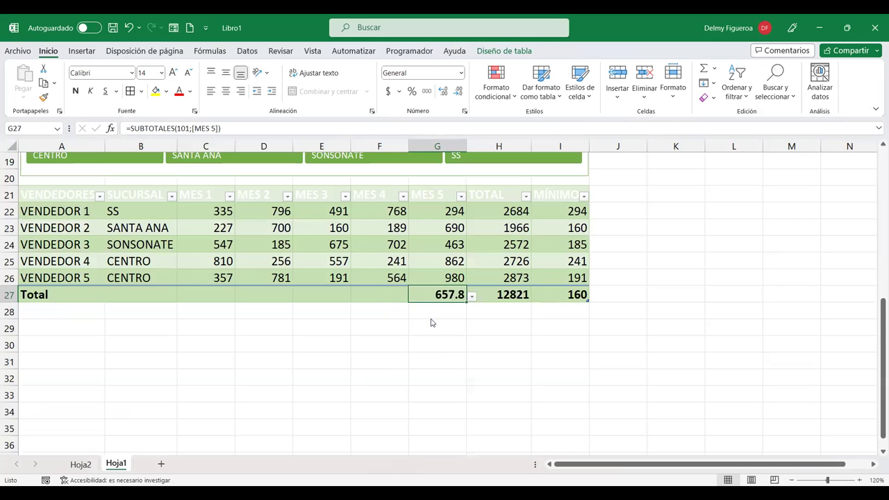
click(381, 290)
click(414, 297)
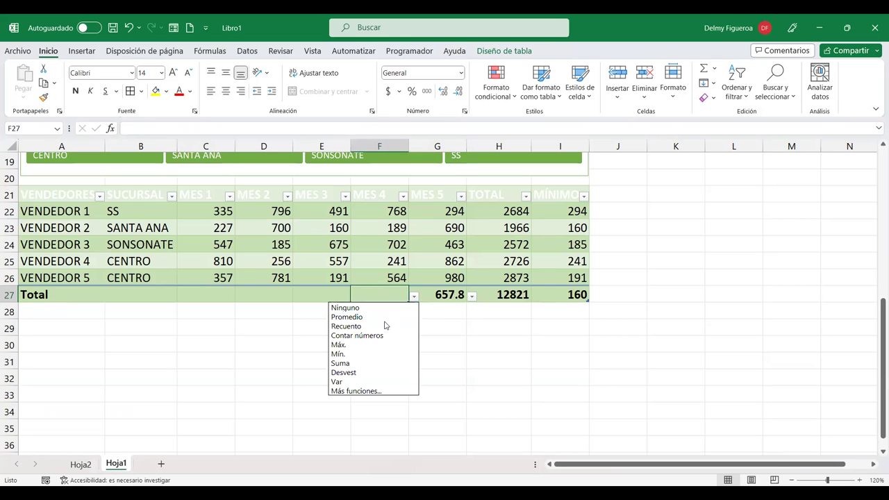
click(360, 343)
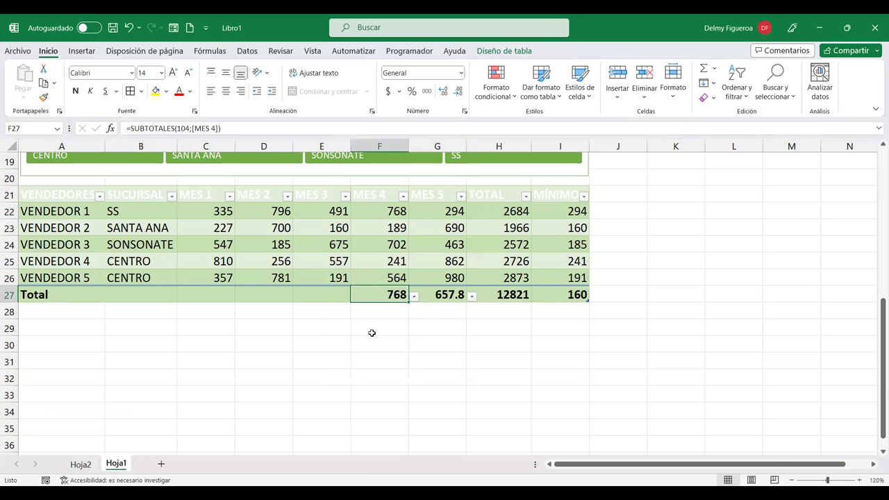
- Set the MES 3 total to Recuento and the MES 2 total to Contar números, both showing 5
click(321, 295)
click(355, 296)
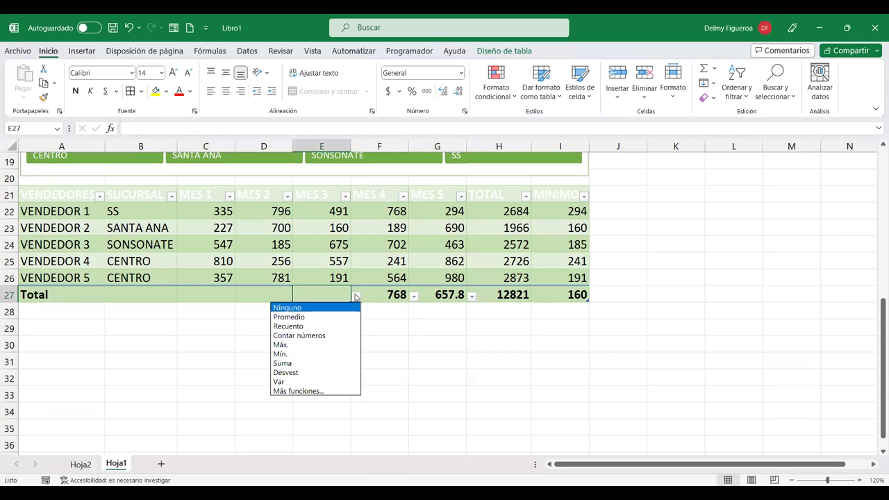
click(324, 327)
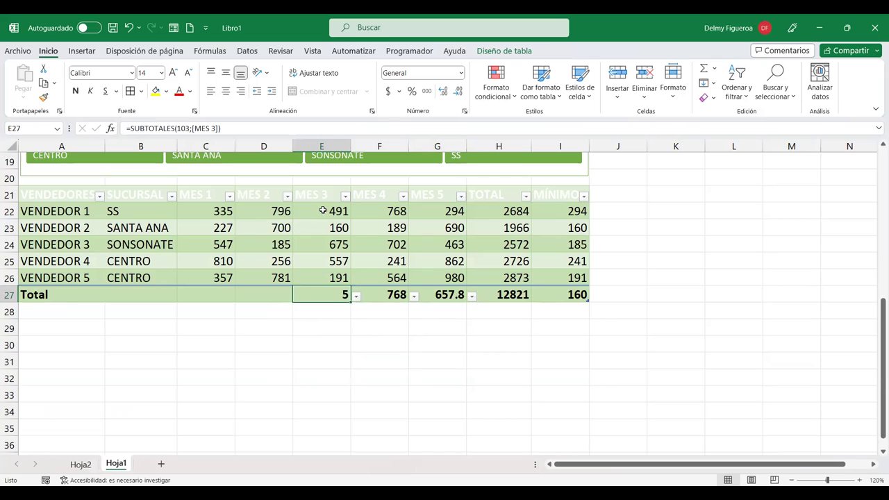
click(271, 292)
click(299, 296)
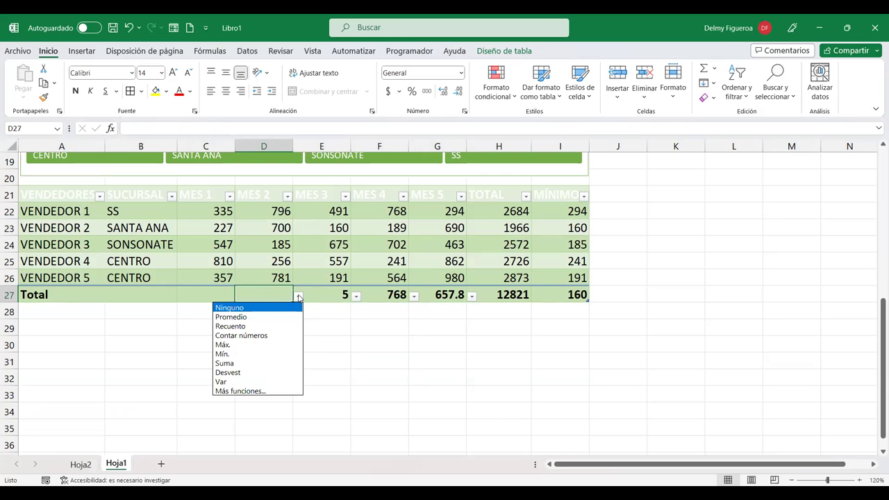
click(266, 335)
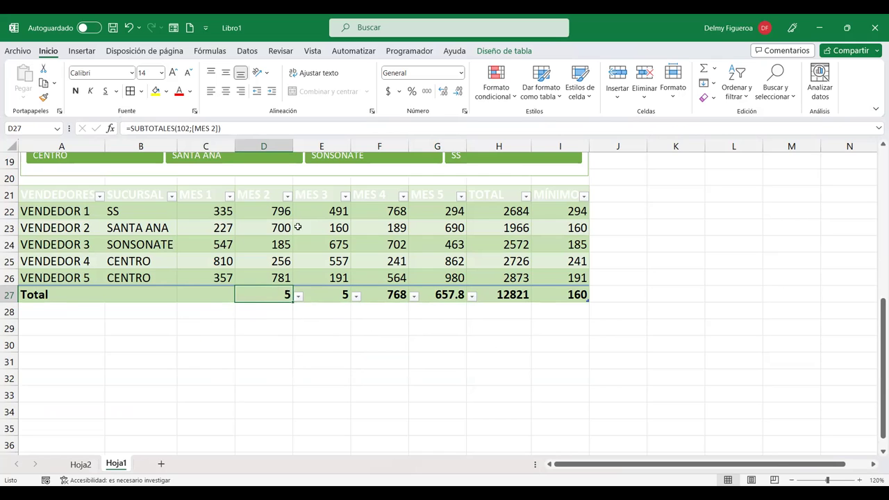
click(212, 292)
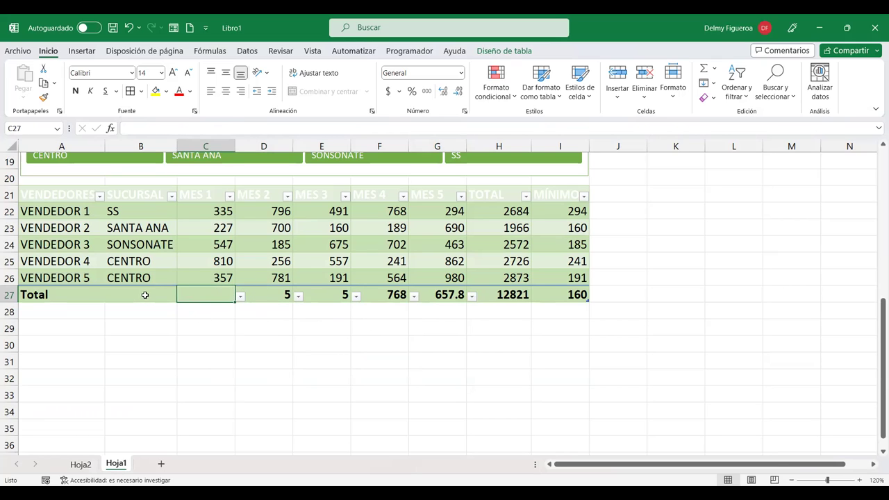
click(501, 52)
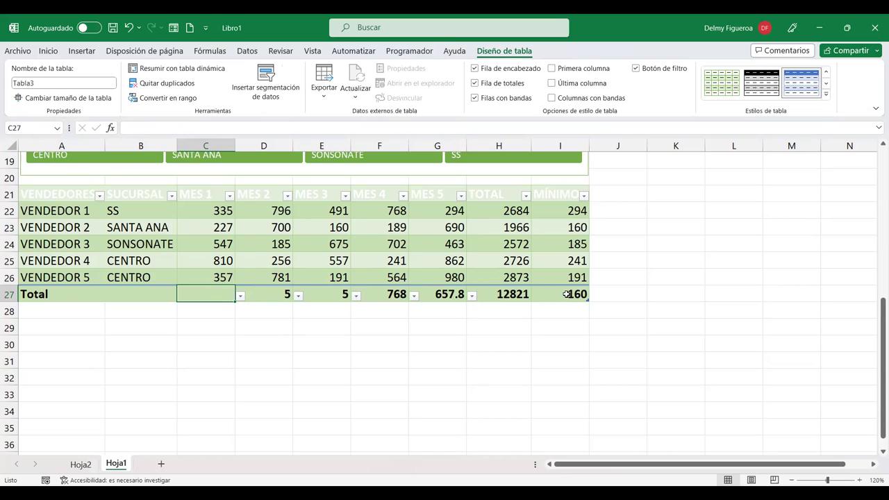
- Turn off the table's banded rows after comparing the look with them on
click(510, 100)
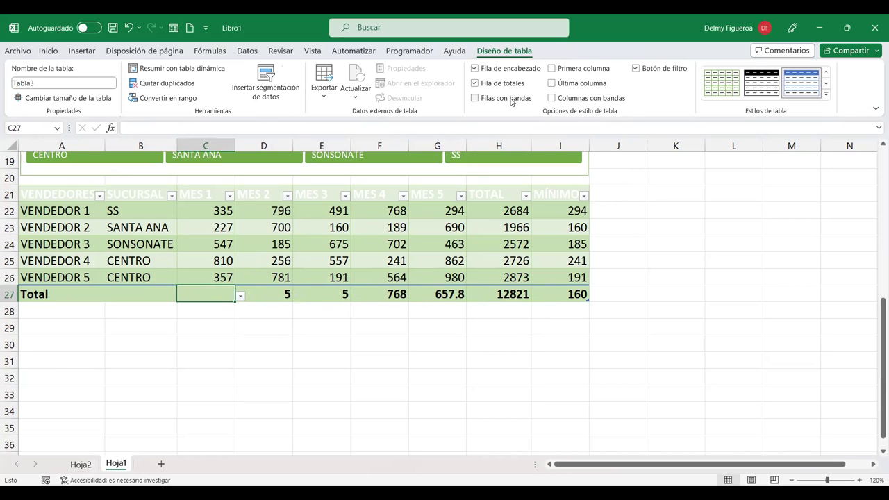
click(512, 102)
click(513, 101)
click(47, 194)
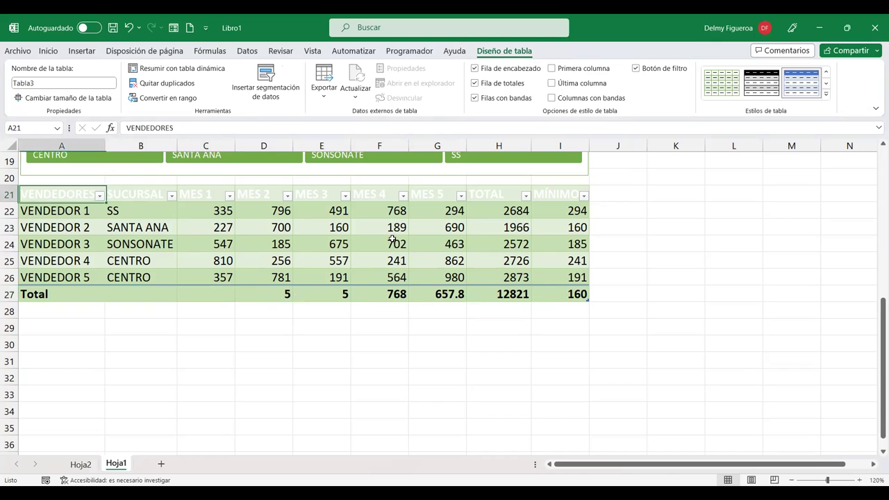
drag(392, 238, 568, 295)
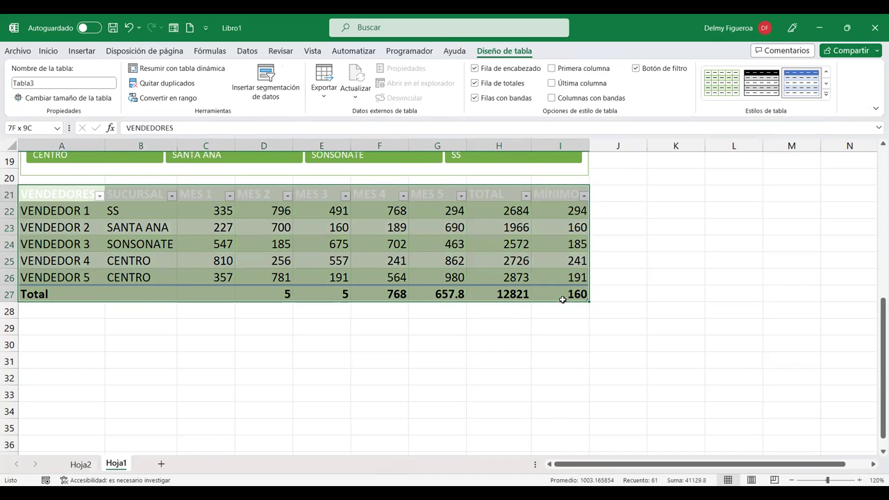
click(514, 99)
click(496, 237)
click(503, 98)
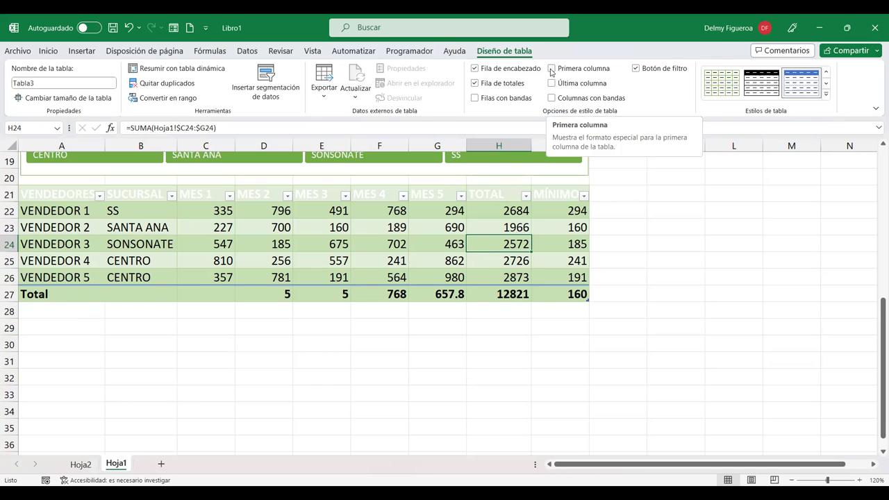
- Enable first column, last column and banded columns, then apply Estilo de tabla claro 21
click(551, 70)
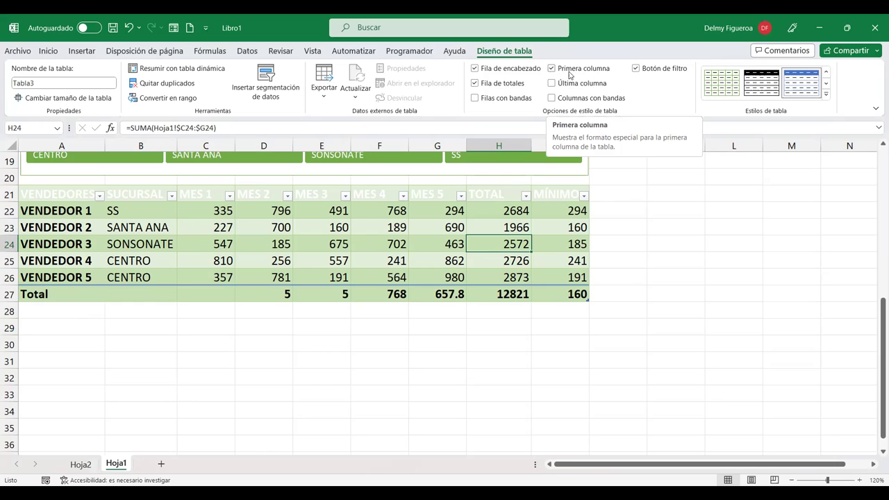
click(553, 84)
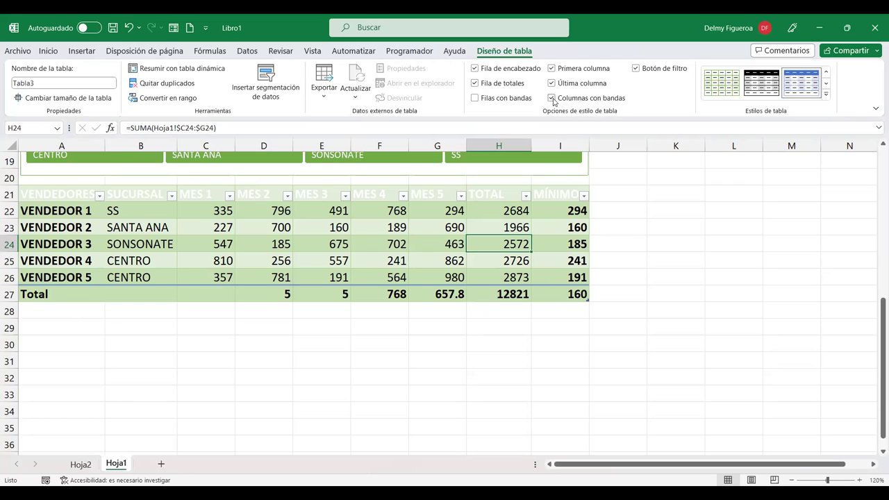
click(553, 98)
click(551, 98)
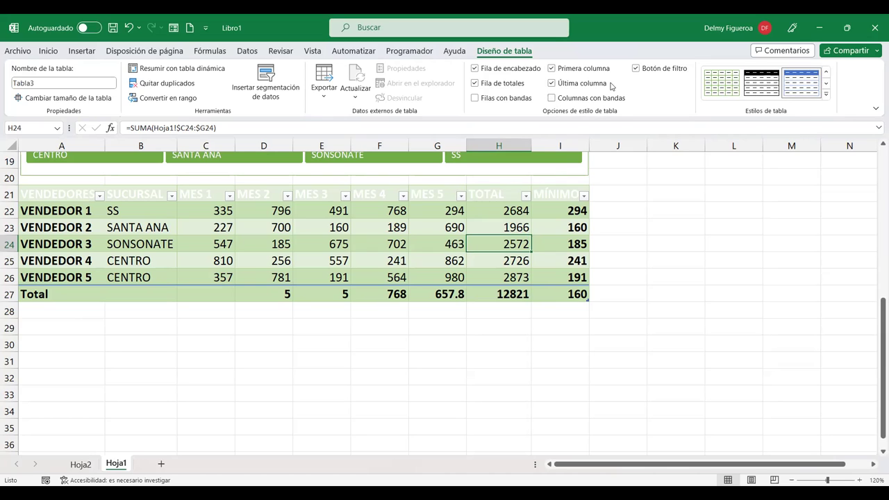
click(554, 100)
click(554, 101)
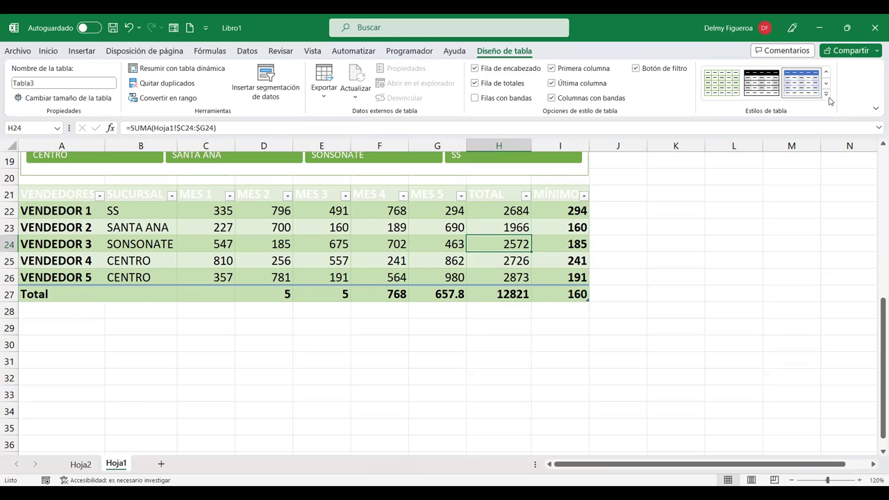
click(721, 85)
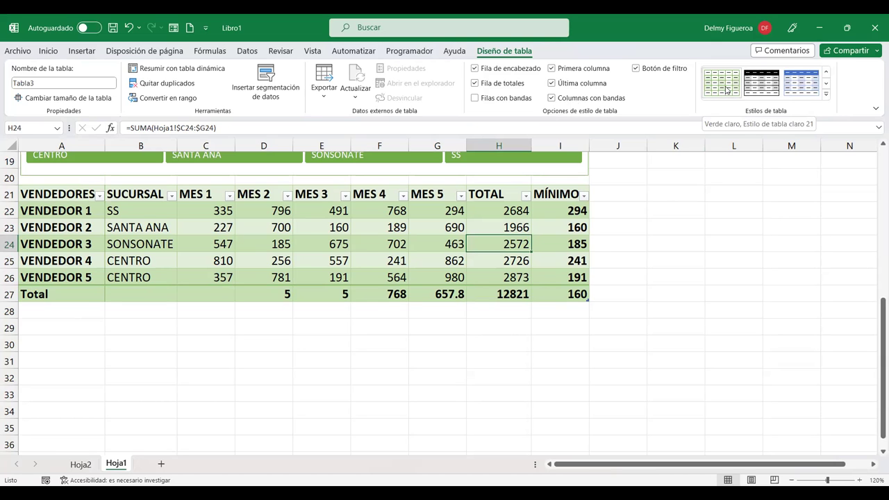
scroll(417, 320, up, 4)
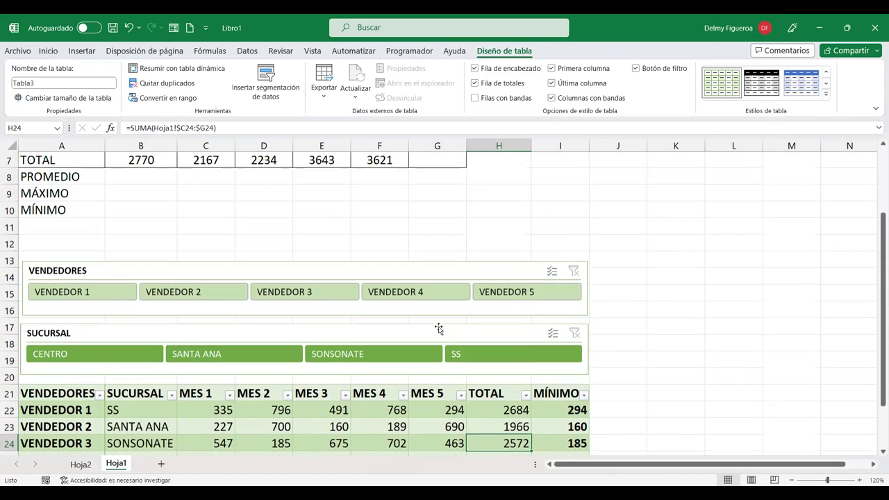
scroll(439, 328, down, 1)
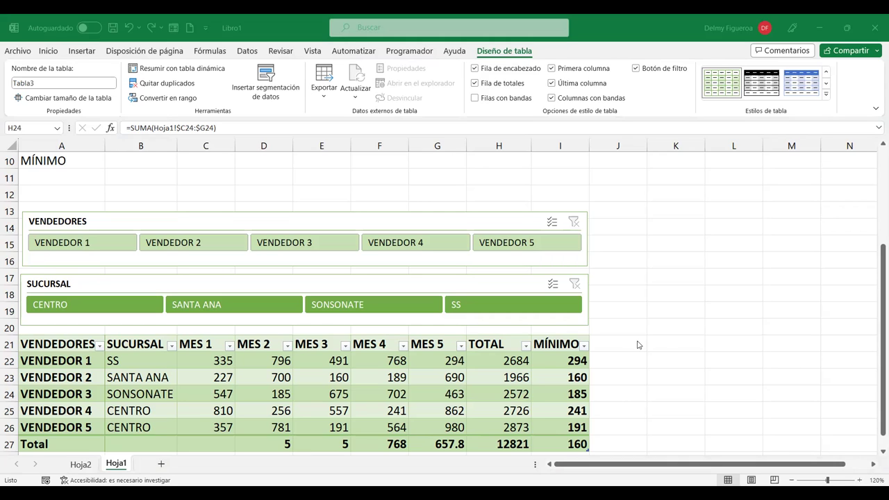
click(666, 343)
scroll(666, 343, down, 2)
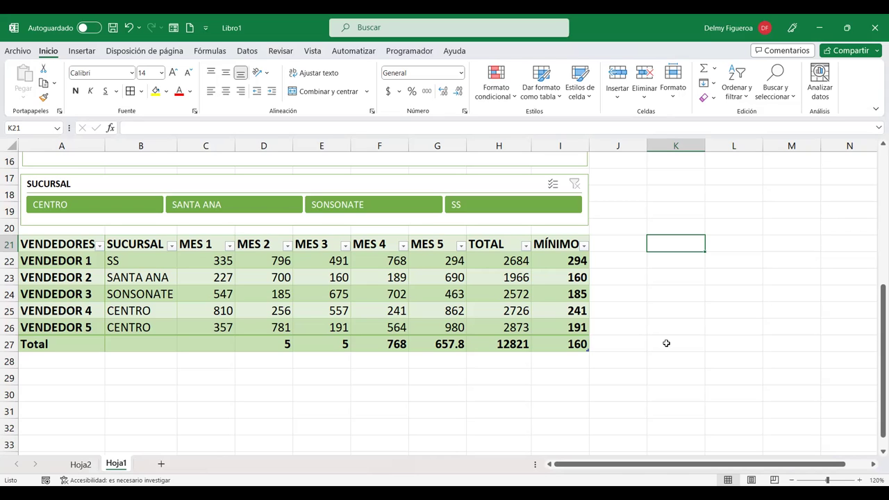
click(610, 240)
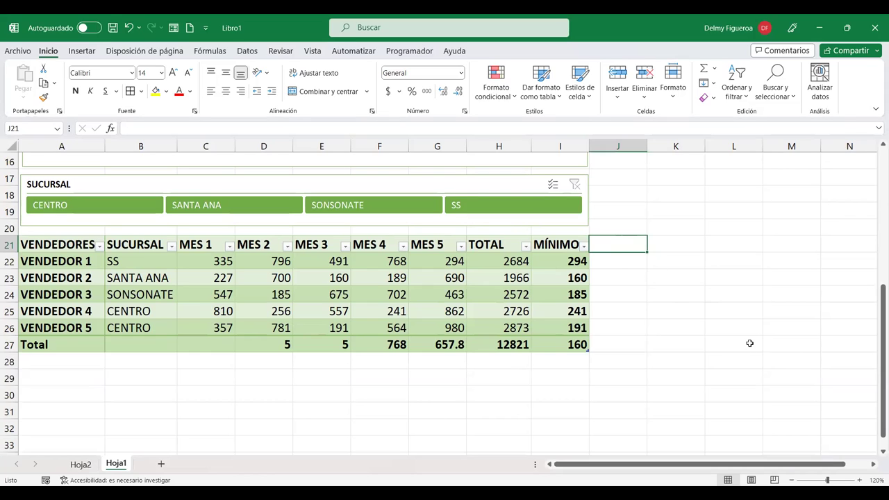
click(626, 269)
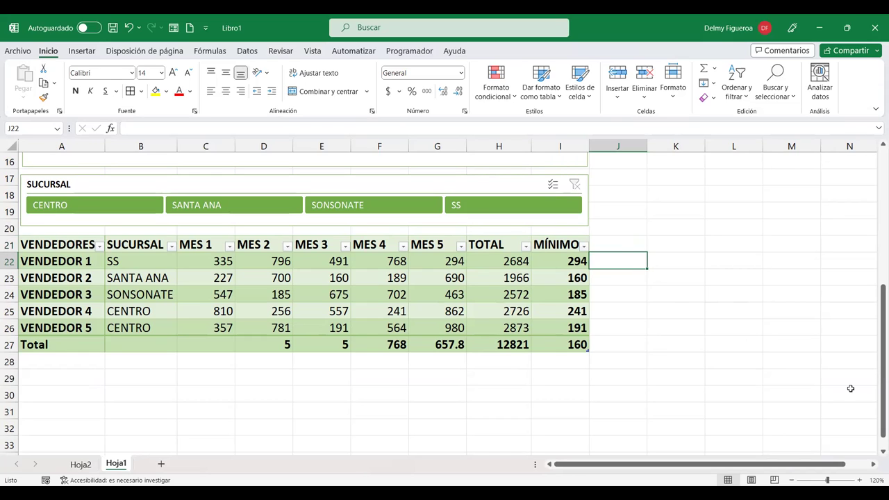
text(+)
text(VALORE)
key(BackSpace)
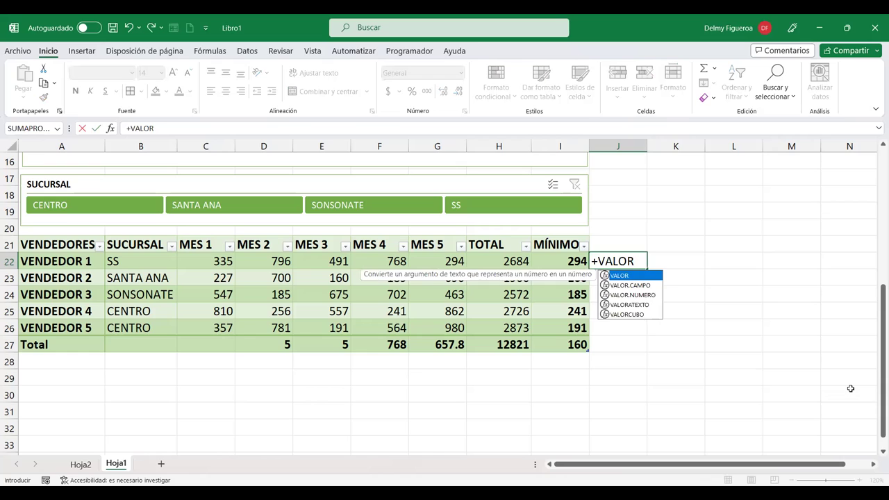
double_click(640, 306)
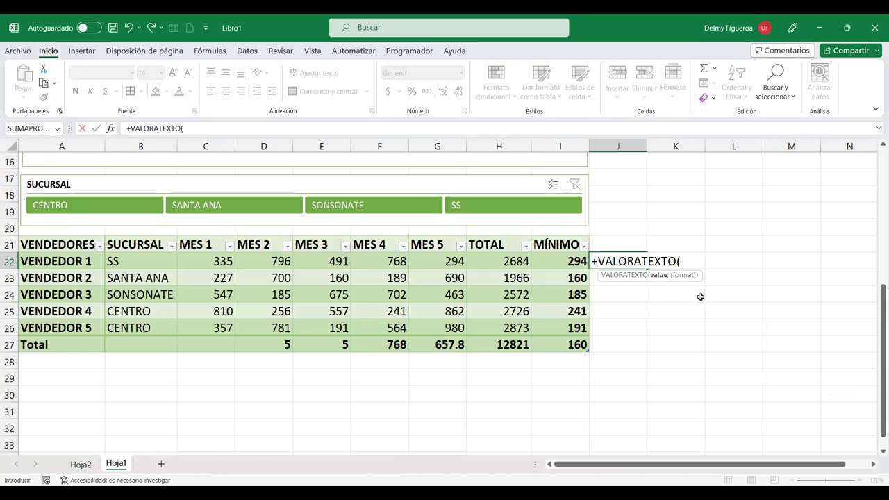
click(569, 258)
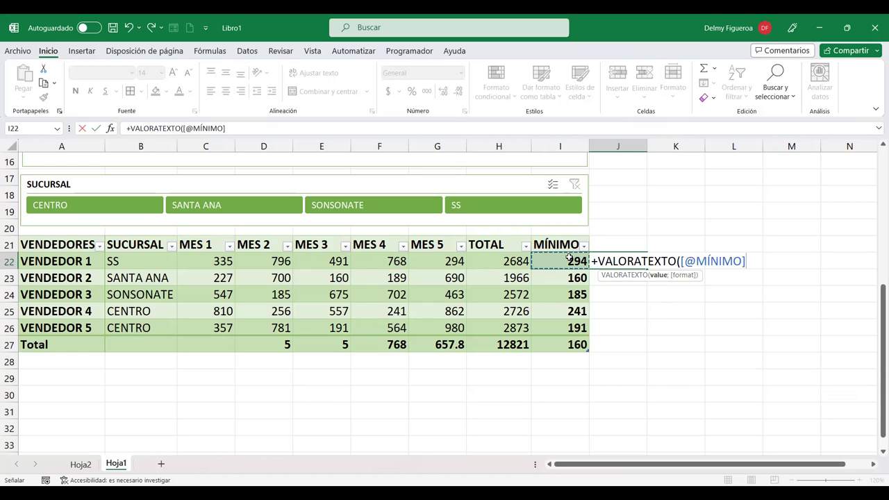
key(Return)
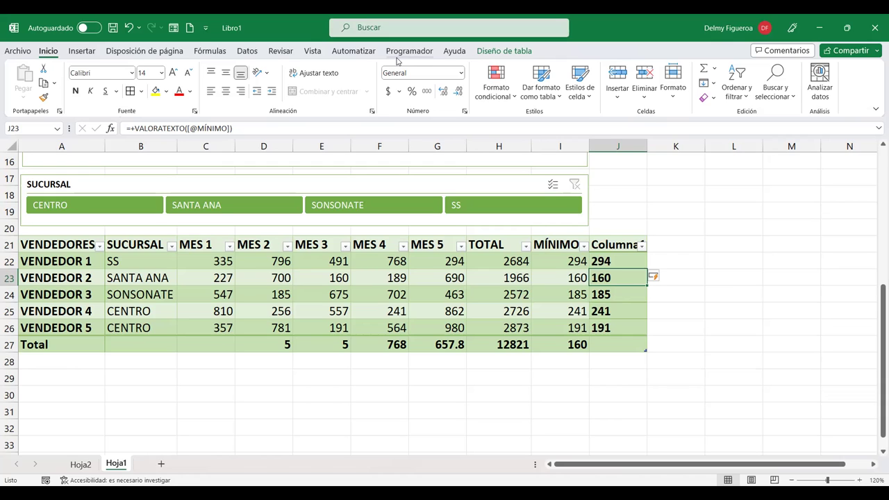
- Show formulas on the sheet and autofit column J to reveal the full VALORATEXTO formula
click(312, 52)
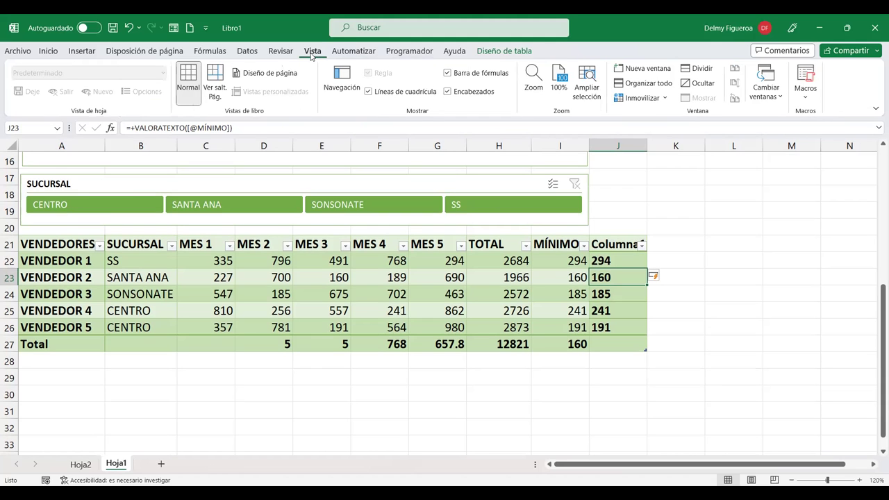
click(204, 53)
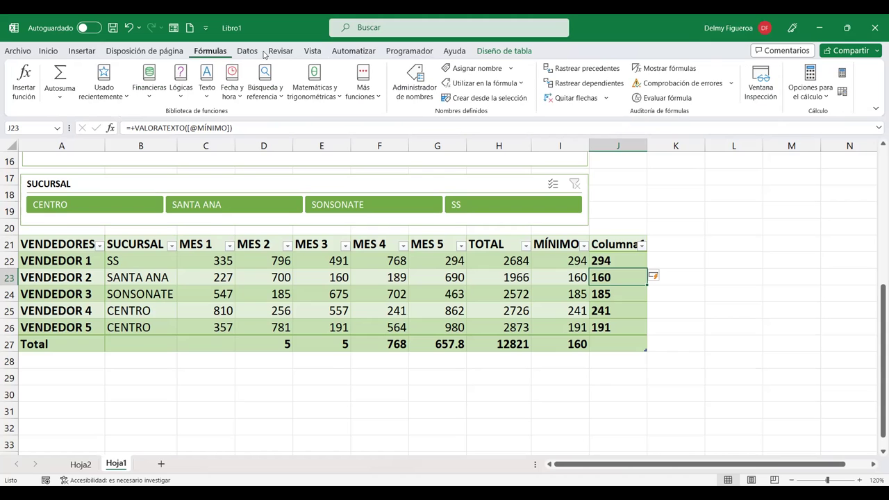
click(664, 68)
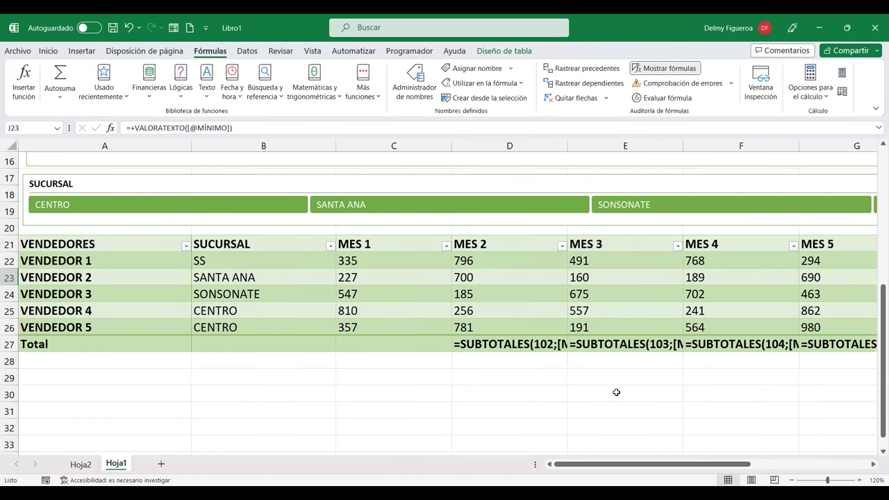
click(852, 371)
key(Right)
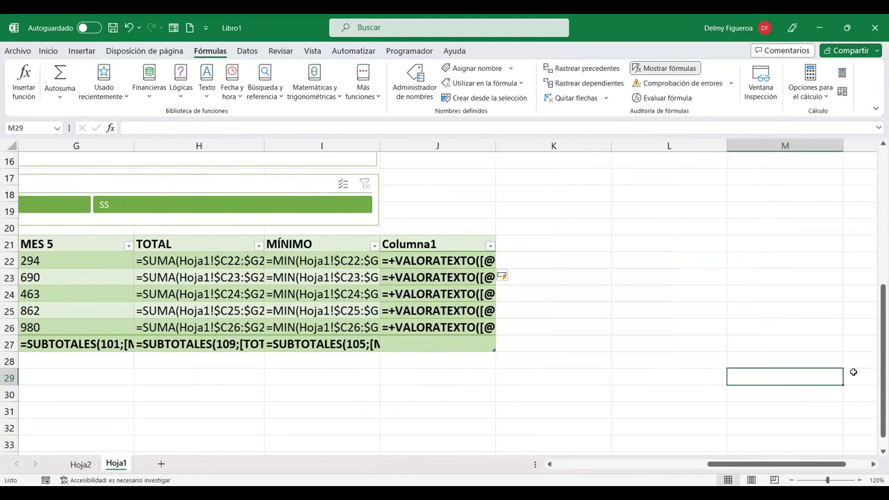
double_click(494, 147)
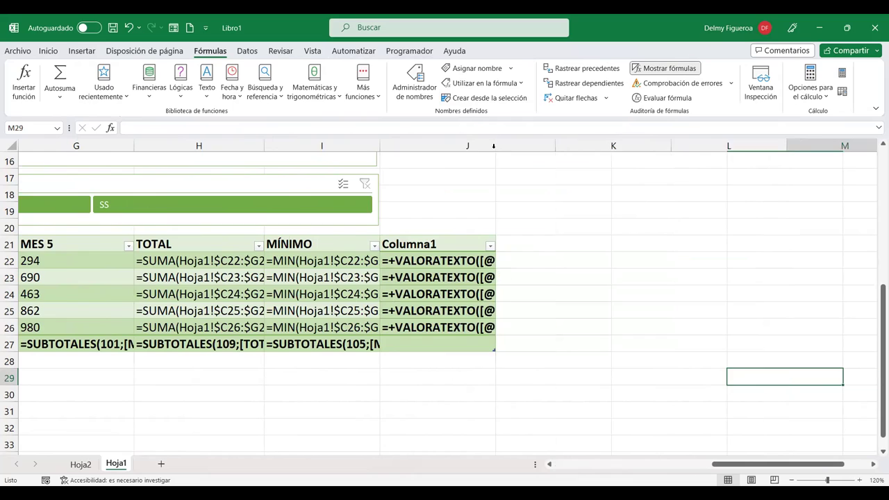
- Switch back to calculated values and select the first Columna1 value
click(601, 264)
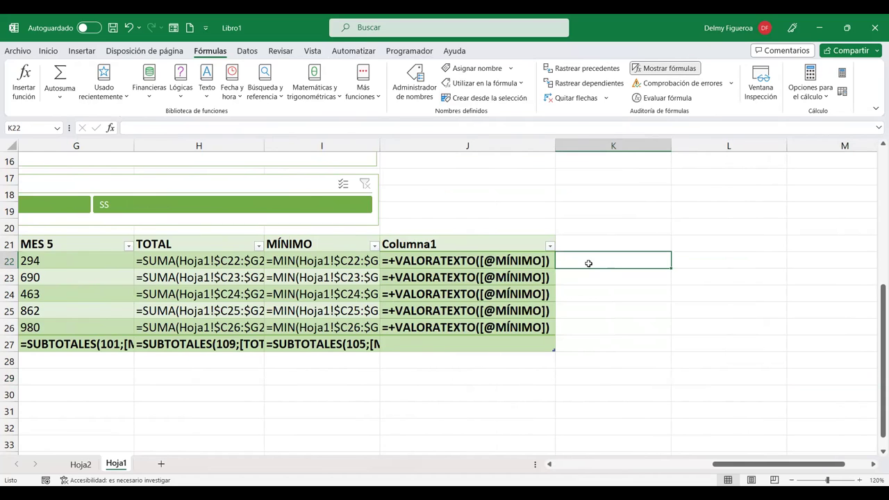
click(662, 68)
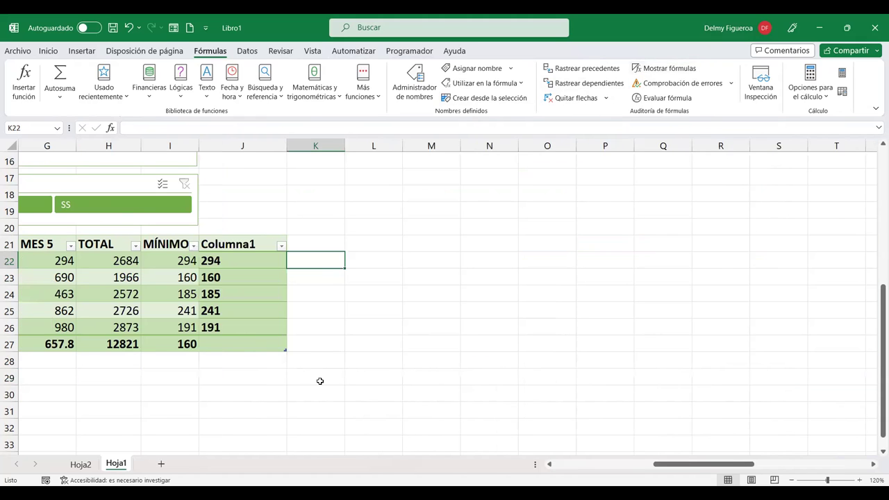
key(Left)
key(Left)
key(Left)
key(Left)
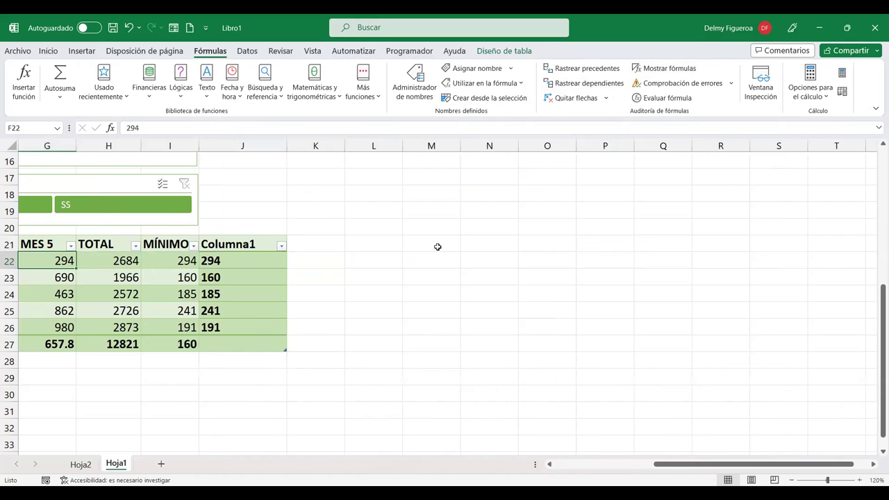
key(Left)
key(Left)
key(Left)
key(Left)
key(Left)
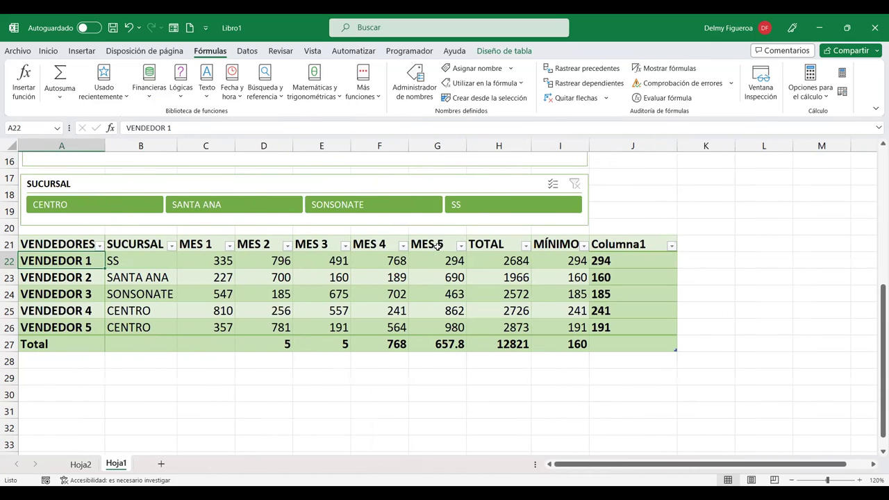
key(Right)
key(Right)
key(Right)
key(Right)
key(Right)
key(Right)
key(Right)
key(Right)
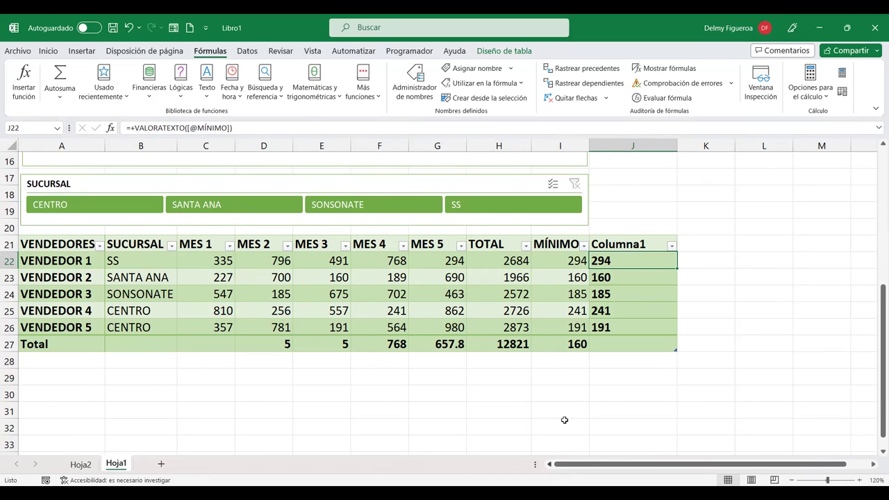
click(566, 262)
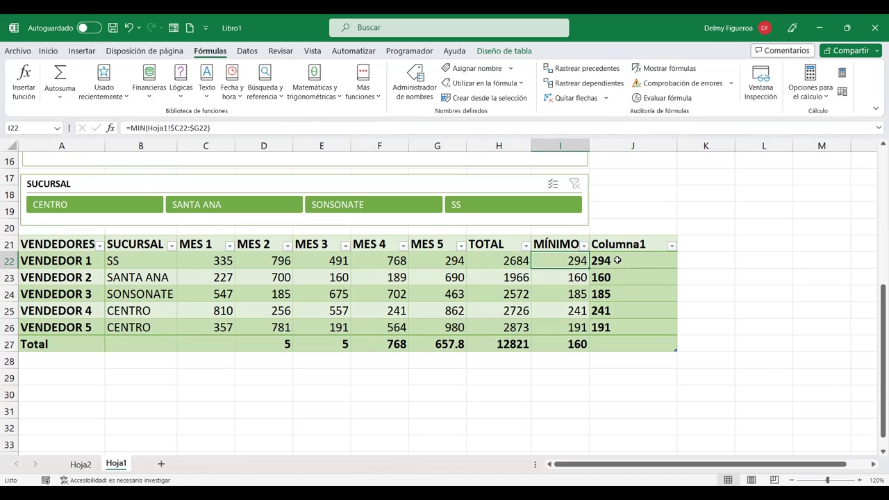
click(621, 258)
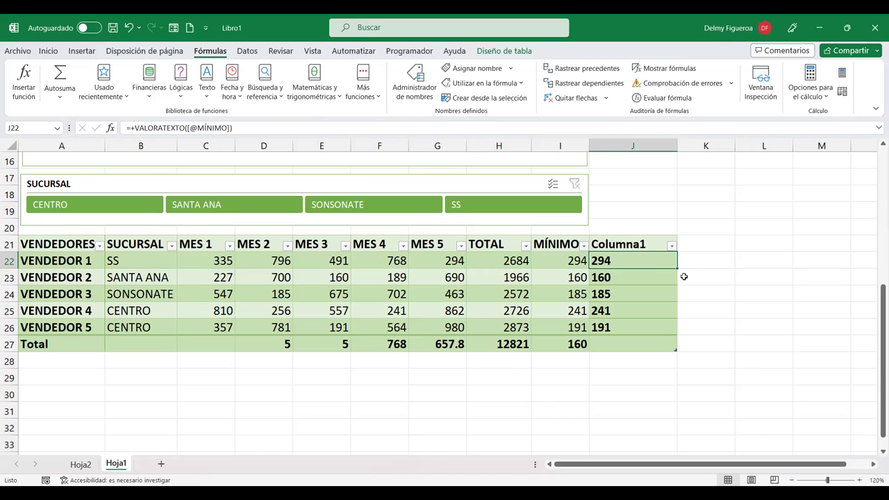
click(765, 262)
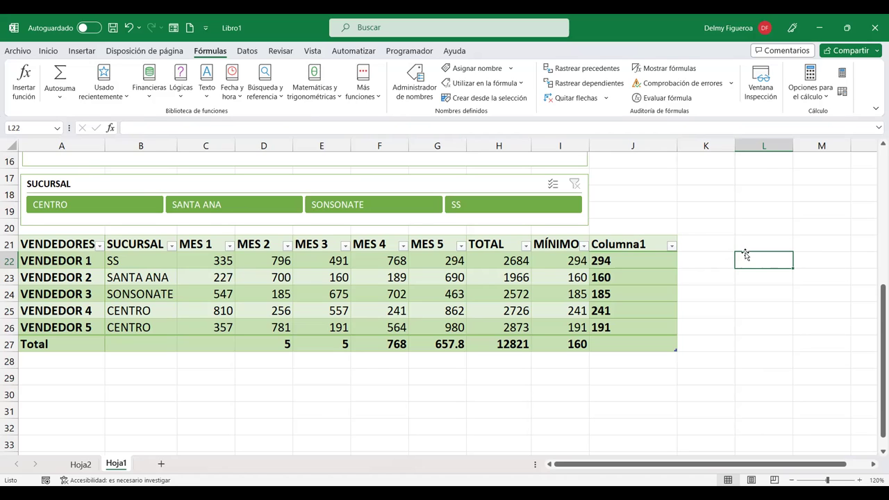
click(636, 266)
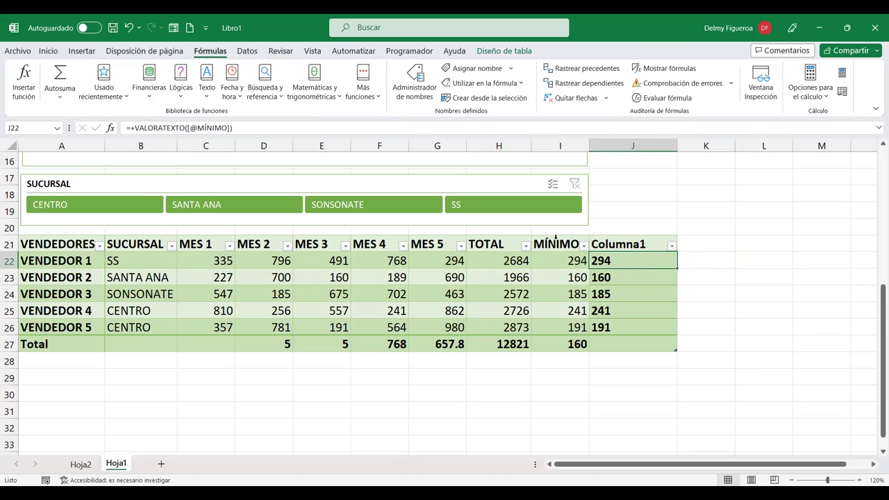
click(628, 242)
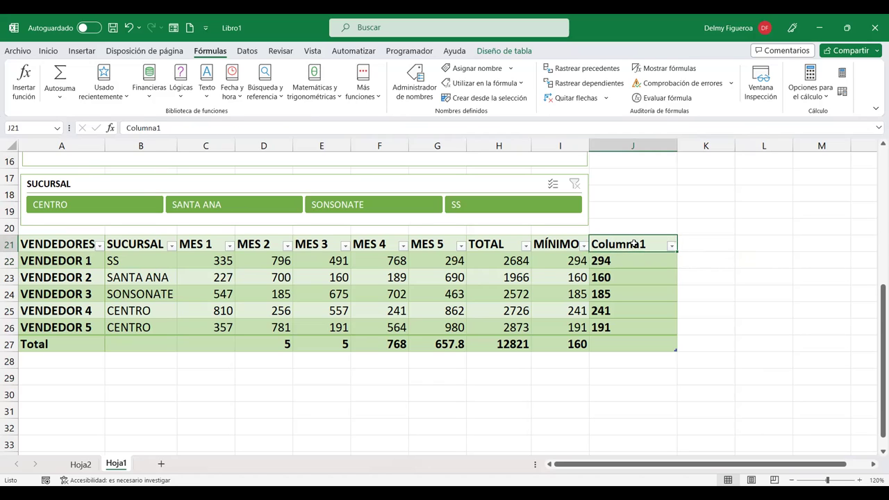
click(632, 259)
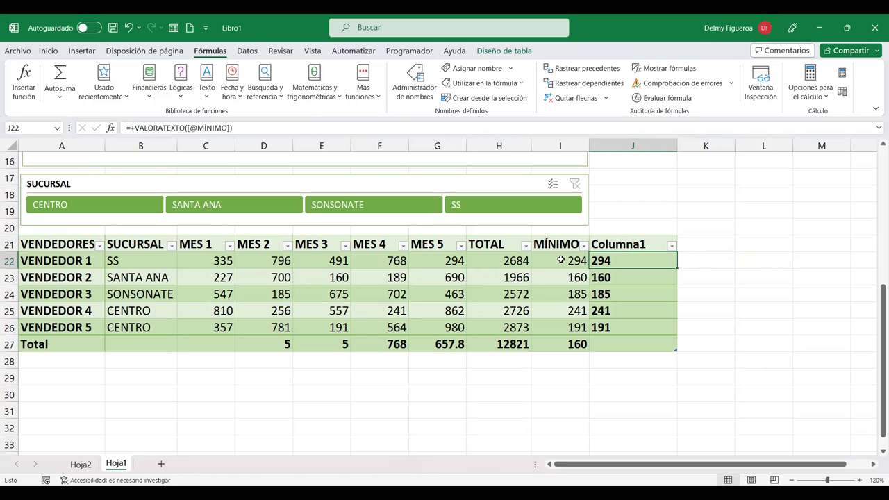
click(560, 260)
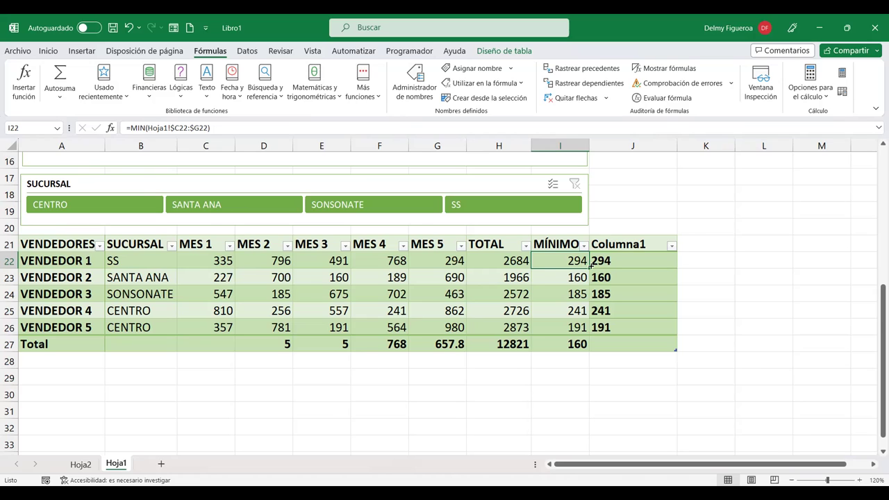
click(637, 240)
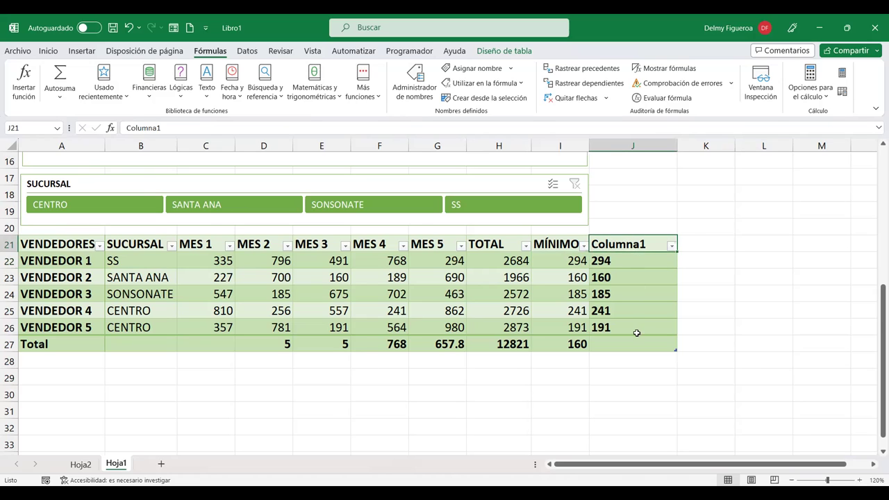
click(565, 255)
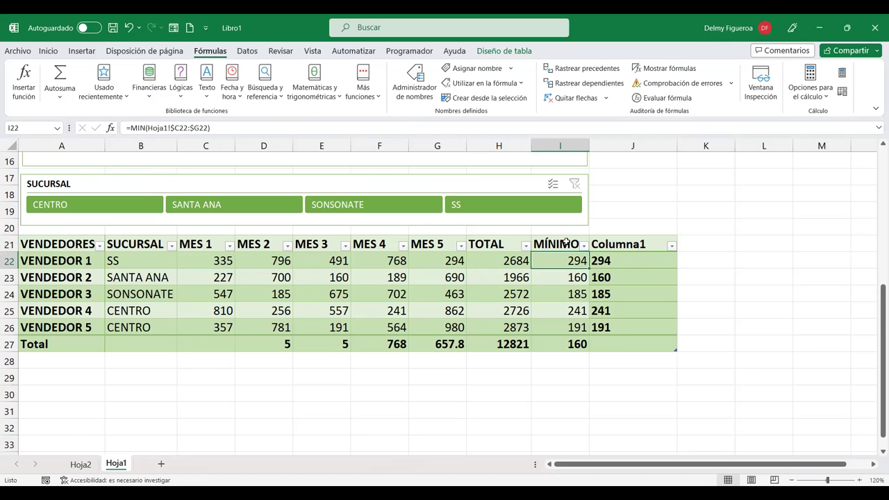
click(566, 244)
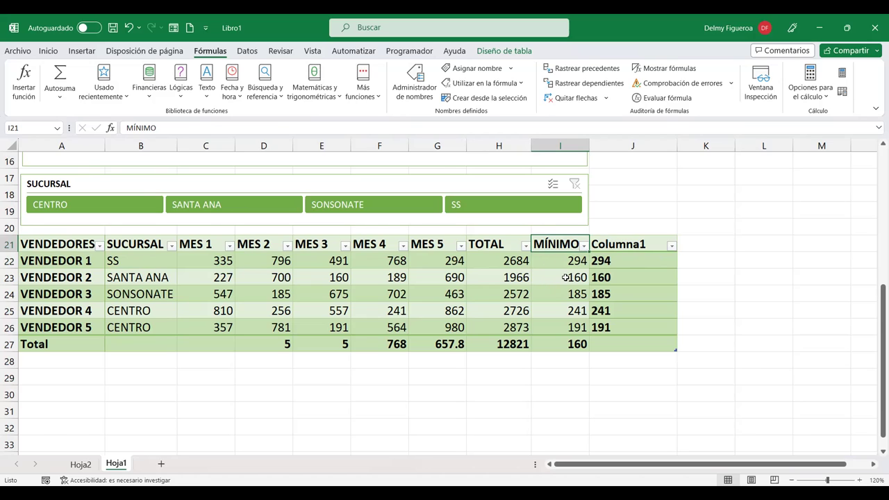
click(566, 277)
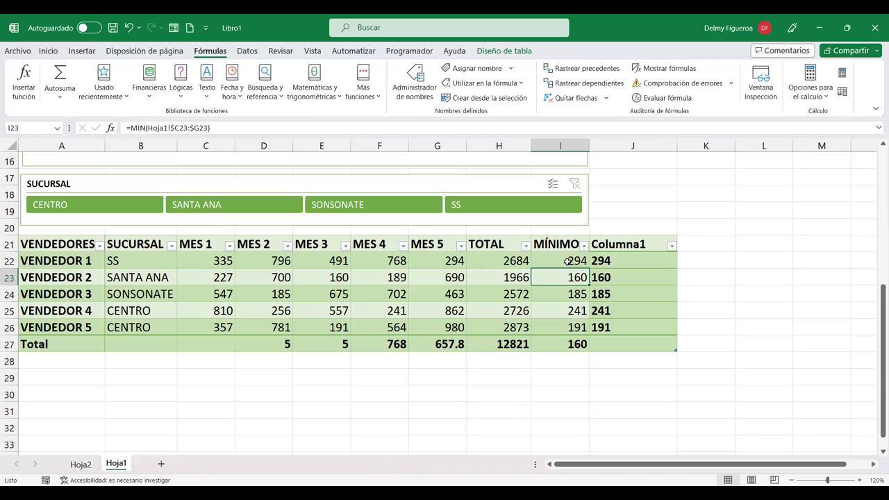
click(568, 261)
click(546, 278)
click(731, 257)
scroll(514, 299, up, 1)
click(560, 311)
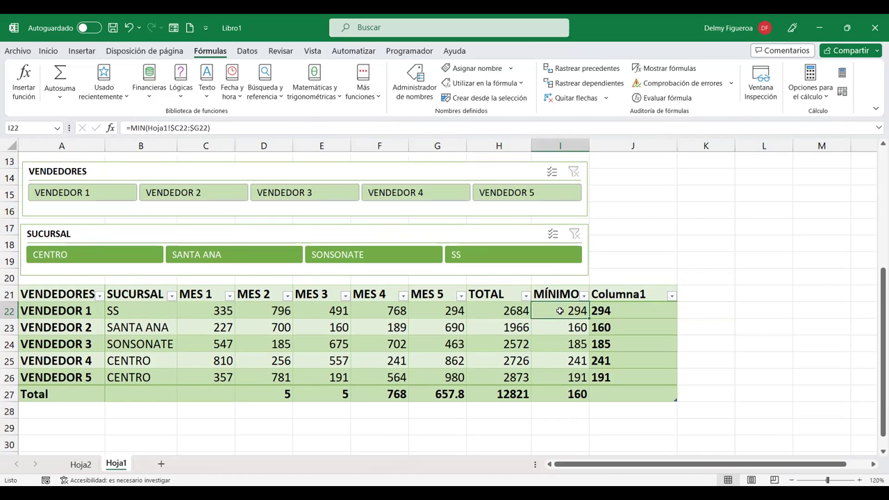
scroll(560, 311, down, 1)
click(507, 264)
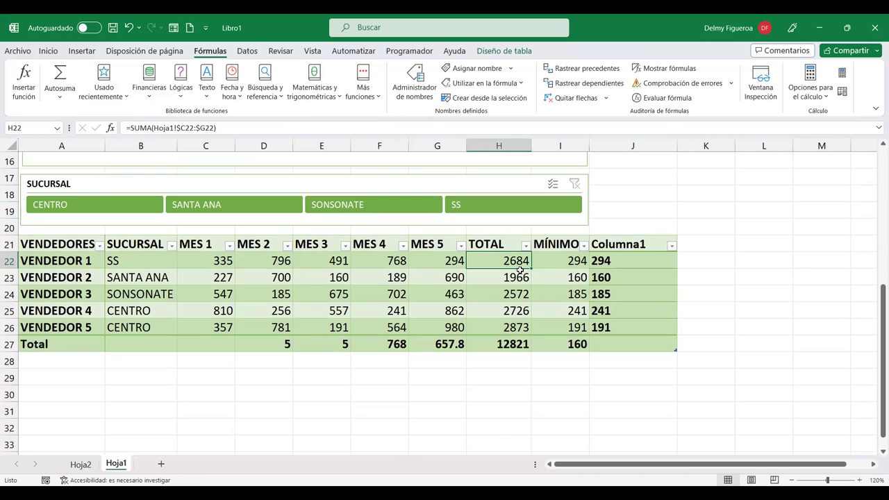
click(514, 277)
click(513, 260)
click(543, 277)
click(500, 276)
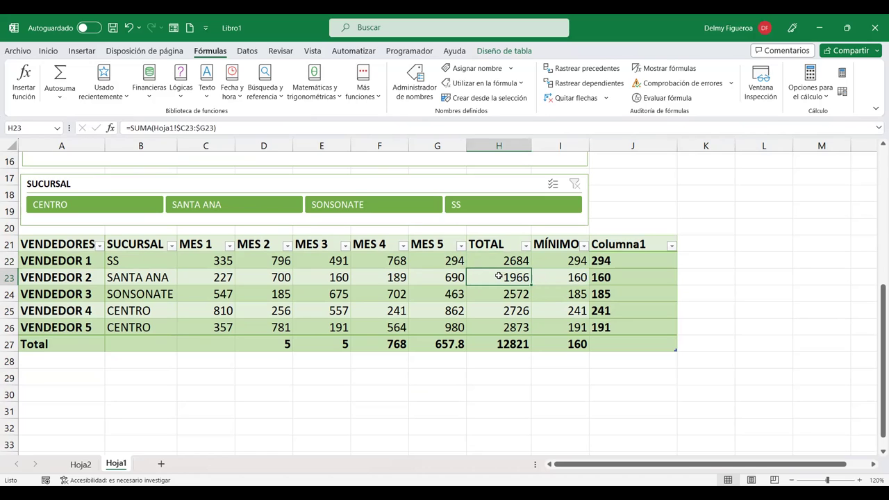
click(345, 264)
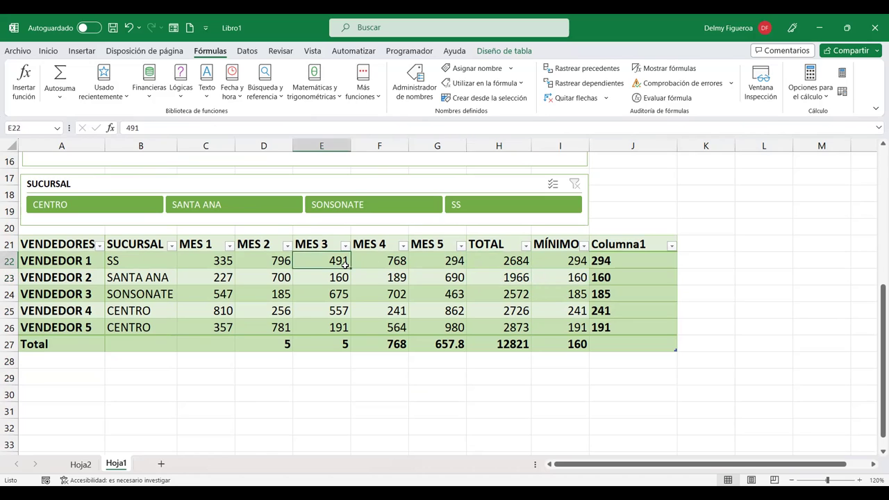
click(382, 258)
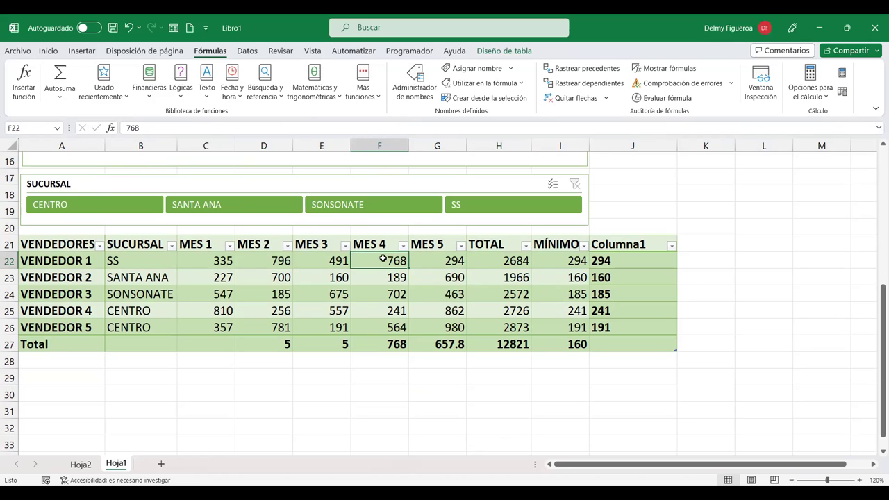
click(749, 254)
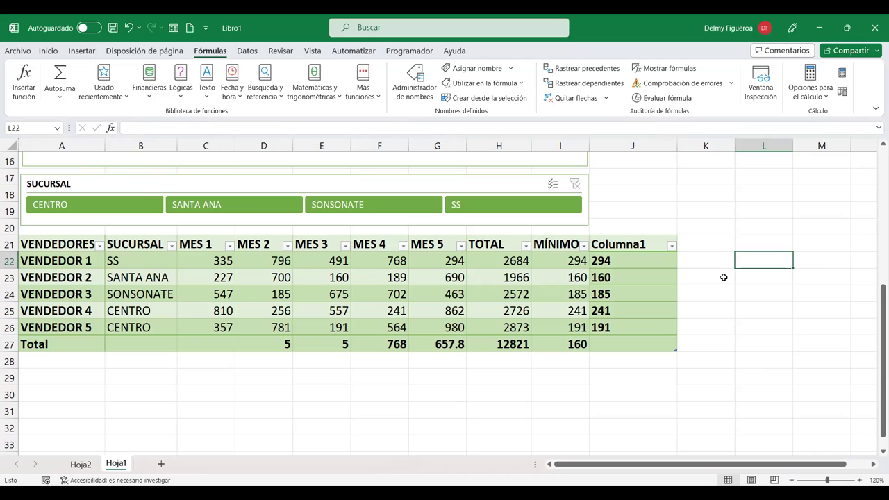
click(509, 263)
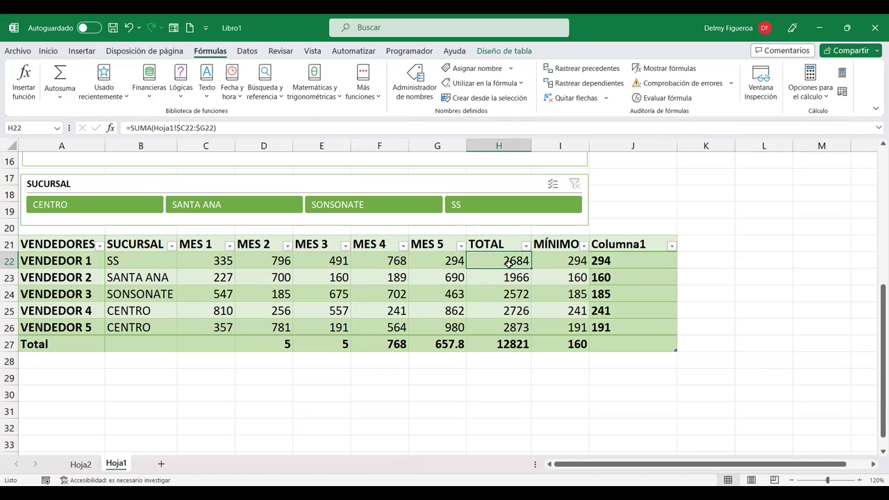
click(507, 344)
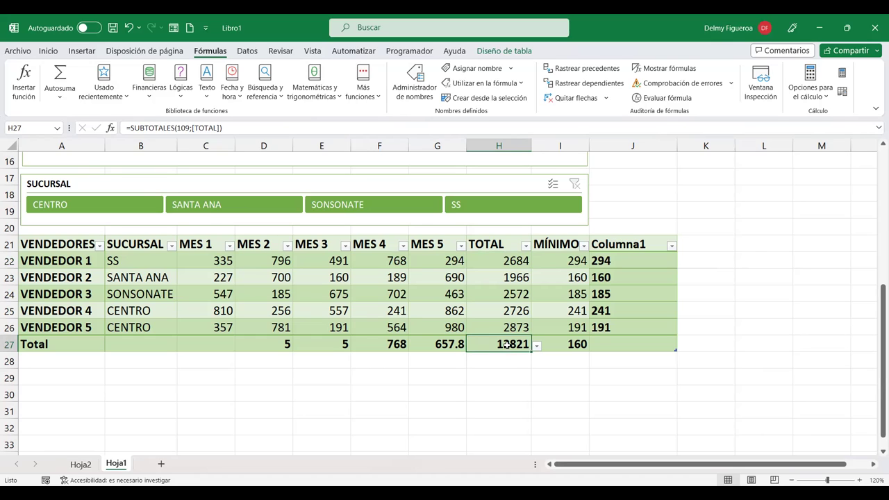
click(715, 260)
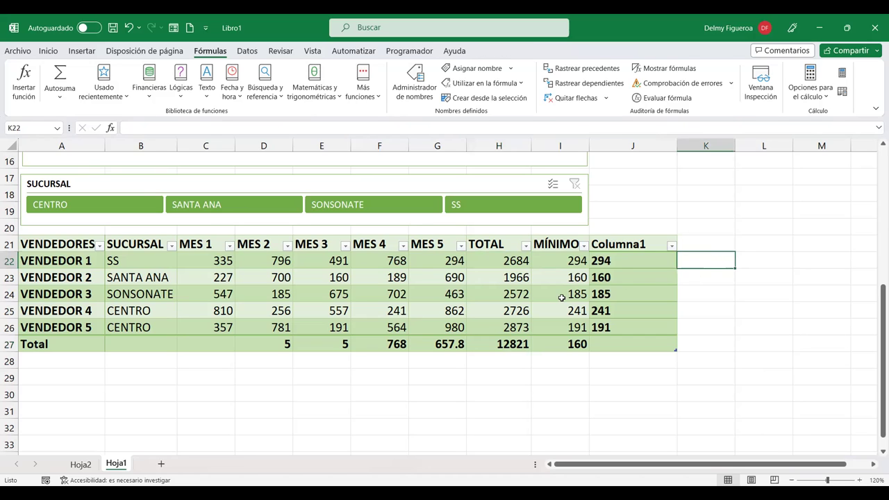
click(561, 297)
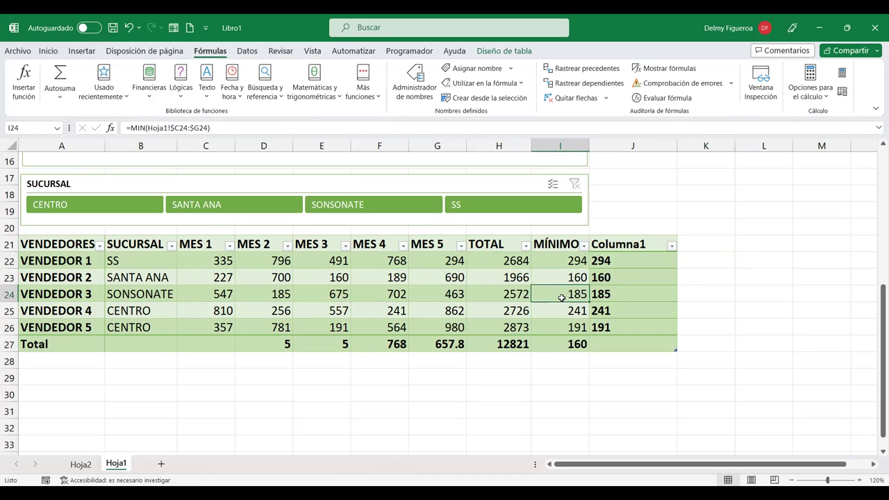